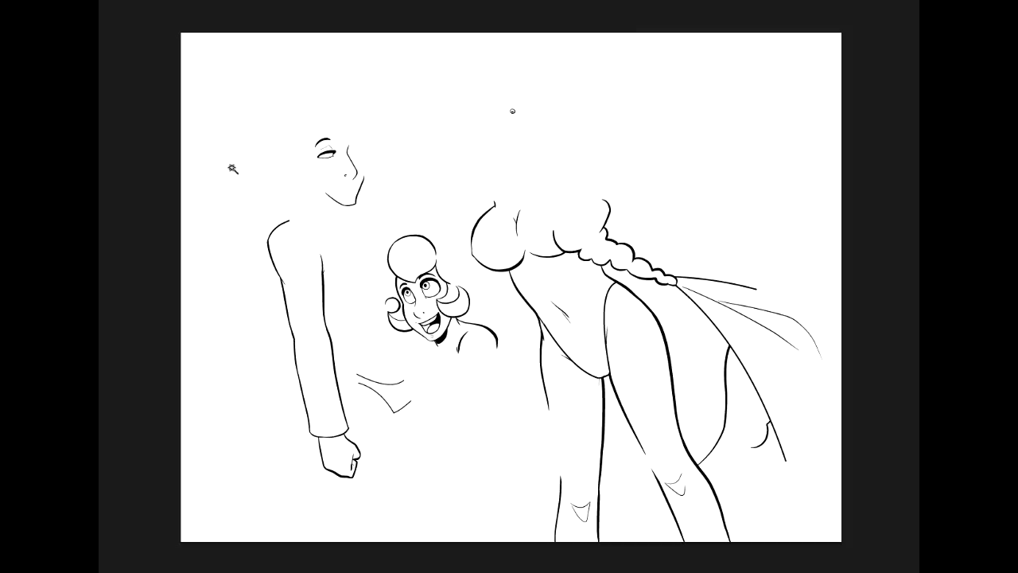
{"action": "left_click", "coordinate": [335, 102]}
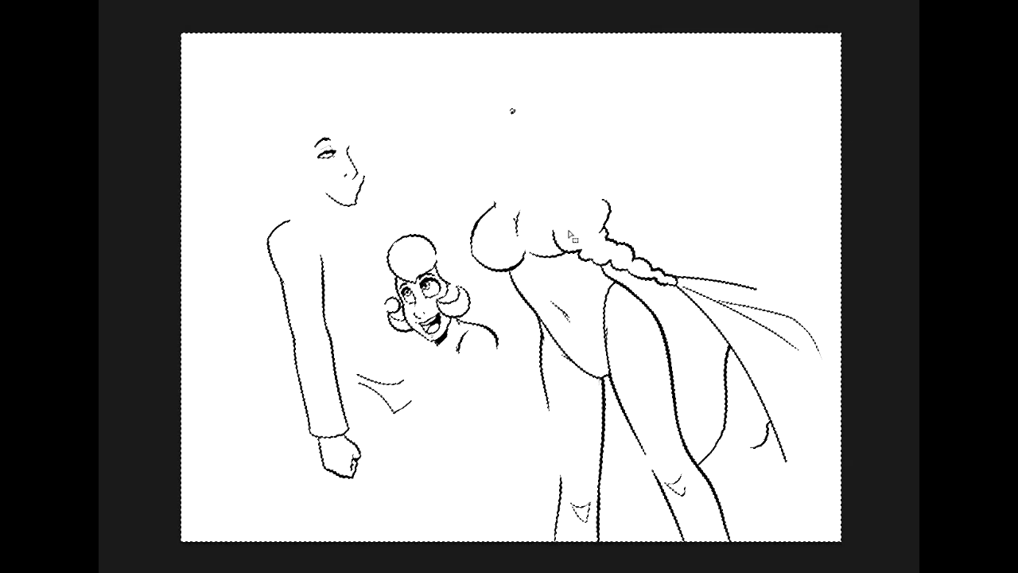
{"action": "key", "text": "ctrl+d"}
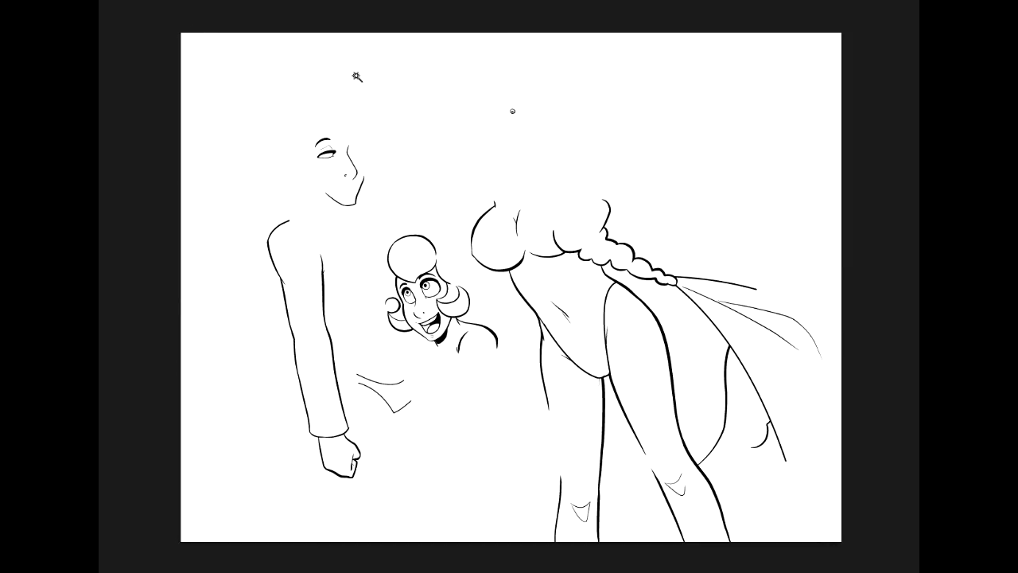
{"action": "left_click", "coordinate": [434, 138]}
{"action": "key", "text": "ctrl+d"}
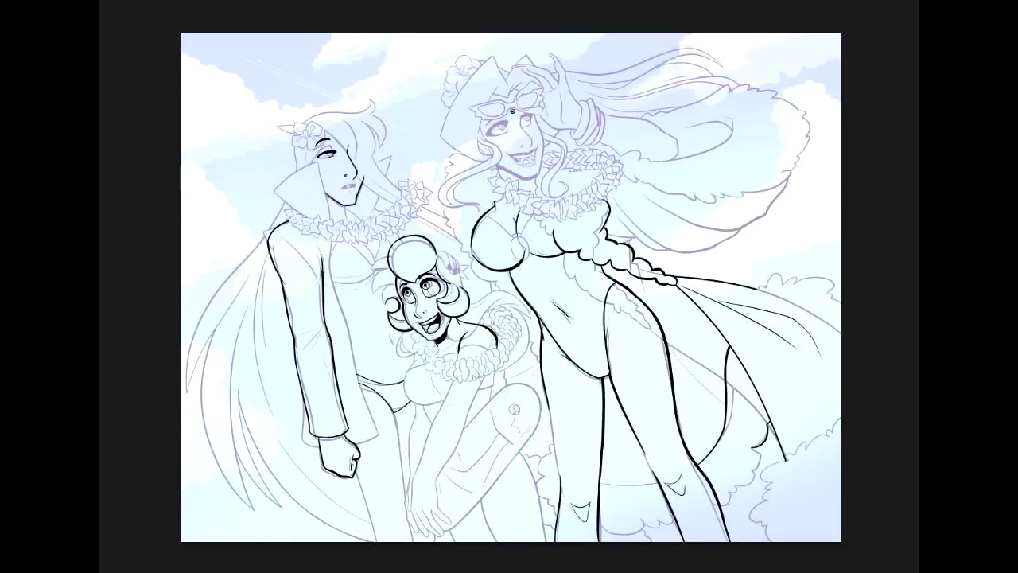
Erase the faint purple sketch strokes beside the inked abdominal crease on the tall long-haired woman
{"action": "left_click", "coordinate": [101, 1]}
{"action": "left_click", "coordinate": [149, 268]}
{"action": "left_click_drag", "start_coordinate": [112, 15], "coordinate": [108, 15]}
{"action": "left_click", "coordinate": [179, 1]}
{"action": "left_click", "coordinate": [146, 4]}
{"action": "key", "text": "ctrl+plus"}
{"action": "key", "text": "ctrl+plus"}
{"action": "key", "text": "ctrl+plus"}
{"action": "key", "text": "ctrl+plus"}
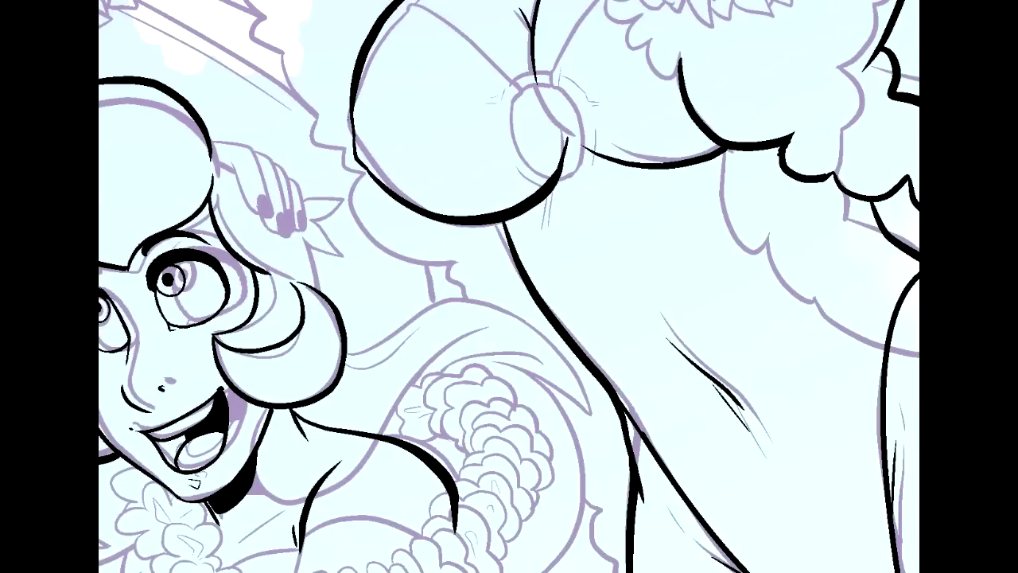
{"action": "left_click_drag", "start_coordinate": [635, 320], "coordinate": [500, 309]}
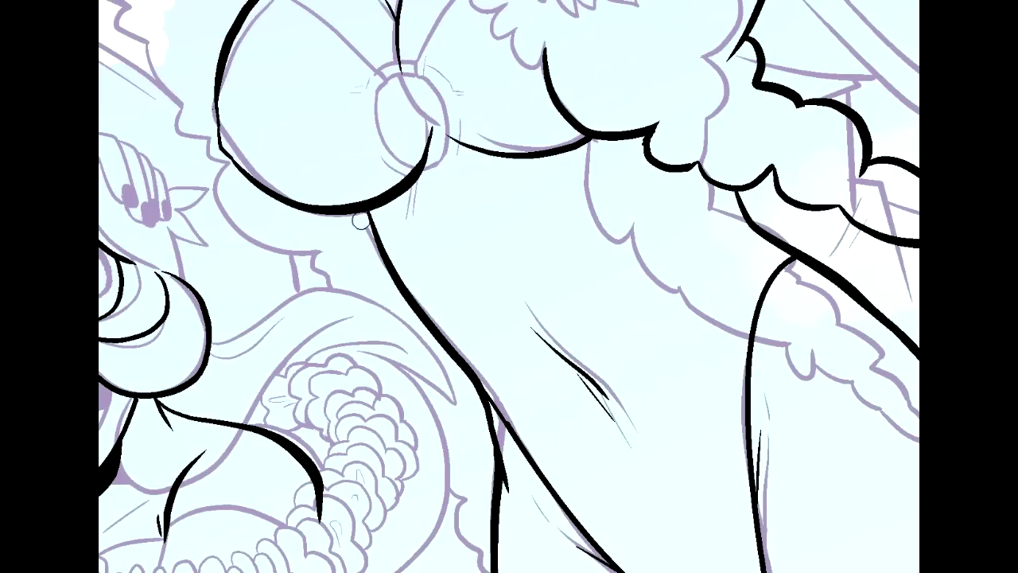
{"action": "mouse_move", "coordinate": [547, 329]}
{"action": "left_mouse_down"}
{"action": "mouse_move", "coordinate": [644, 422]}
{"action": "mouse_move", "coordinate": [590, 386]}
{"action": "mouse_move", "coordinate": [621, 435]}
{"action": "left_mouse_up"}
Erase the purple sketch lines that double the tall woman's inked waist, lower torso and upper thigh contours
{"action": "mouse_move", "coordinate": [580, 484]}
{"action": "left_mouse_down"}
{"action": "mouse_move", "coordinate": [485, 245]}
{"action": "mouse_move", "coordinate": [506, 266]}
{"action": "left_mouse_up"}
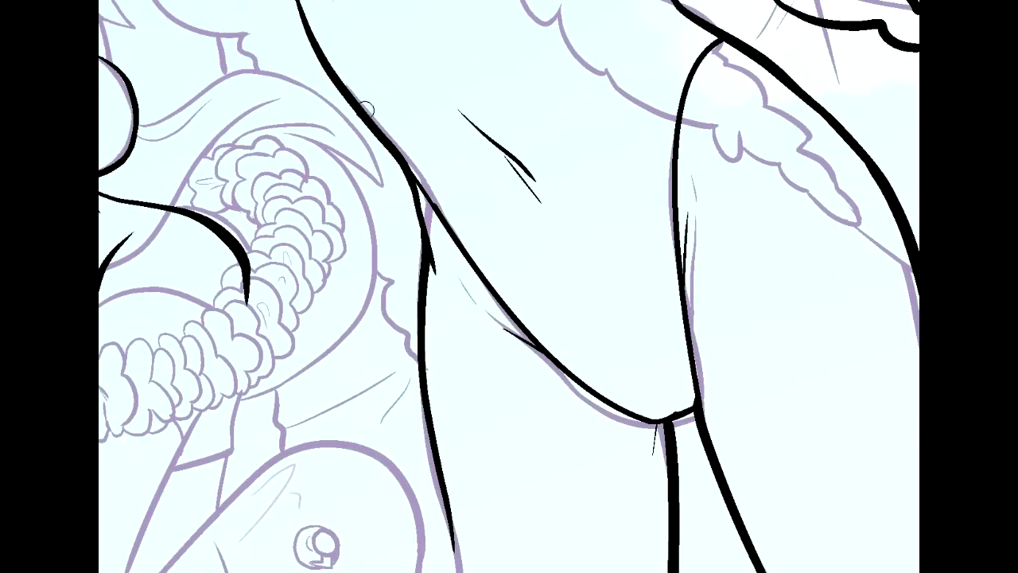
{"action": "mouse_move", "coordinate": [446, 216]}
{"action": "left_mouse_down"}
{"action": "mouse_move", "coordinate": [483, 281]}
{"action": "mouse_move", "coordinate": [561, 377]}
{"action": "left_mouse_up"}
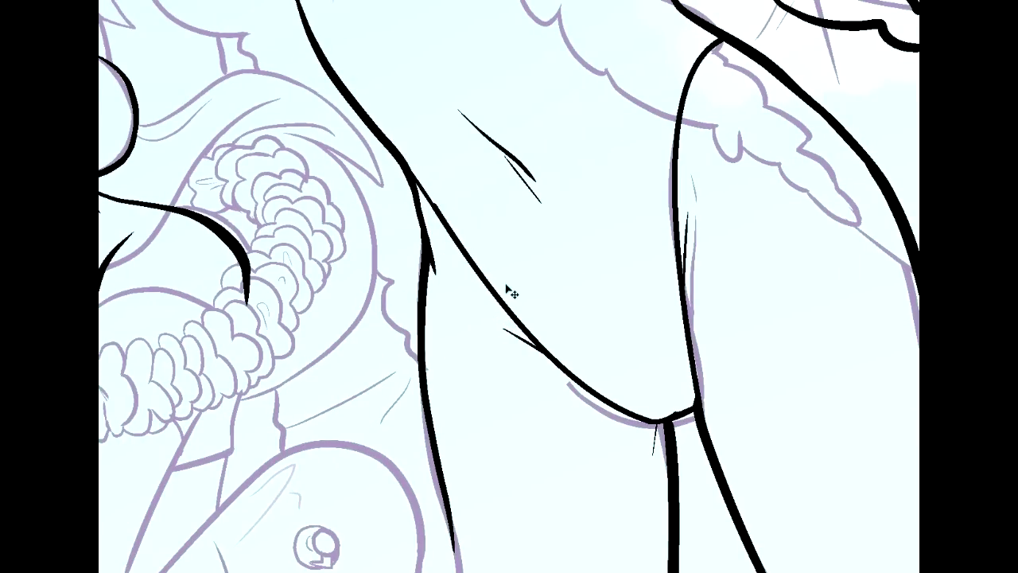
{"action": "key", "text": "ctrl+z"}
{"action": "left_click_drag", "start_coordinate": [530, 354], "coordinate": [684, 473]}
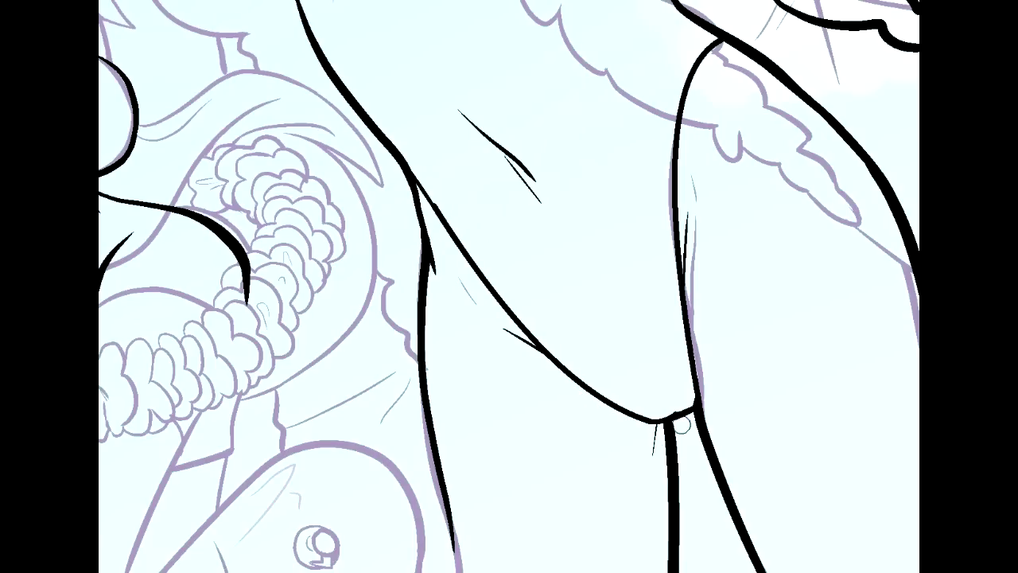
{"action": "mouse_move", "coordinate": [694, 223]}
{"action": "left_mouse_down"}
{"action": "mouse_move", "coordinate": [694, 313]}
{"action": "mouse_move", "coordinate": [711, 423]}
{"action": "left_mouse_up"}
{"action": "left_click_drag", "start_coordinate": [674, 160], "coordinate": [675, 265]}
{"action": "mouse_move", "coordinate": [1017, 136]}
{"action": "left_mouse_down"}
{"action": "mouse_move", "coordinate": [877, 238]}
{"action": "mouse_move", "coordinate": [843, 360]}
{"action": "mouse_move", "coordinate": [891, 375]}
{"action": "left_mouse_up"}
{"action": "left_click_drag", "start_coordinate": [272, 161], "coordinate": [355, 158]}
Erase the stray sketch lines along the tall woman's outer bust contour and trim the ink overshoot at its upper end
{"action": "scroll", "coordinate": [509, 286], "scroll_direction": "up", "scroll_amount": 3}
{"action": "scroll", "coordinate": [509, 286], "scroll_direction": "left", "scroll_amount": 5}
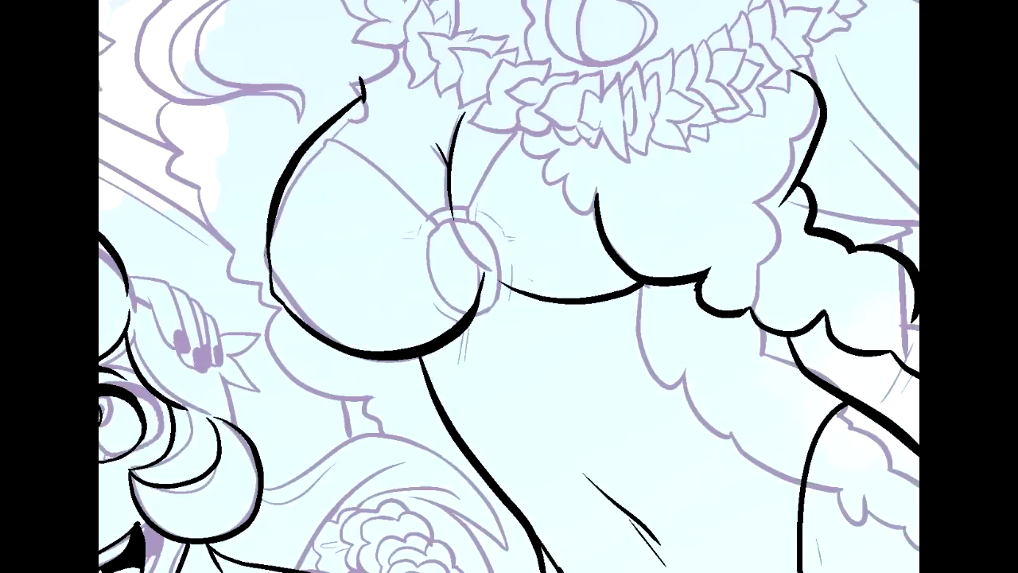
{"action": "mouse_move", "coordinate": [356, 288]}
{"action": "left_mouse_down"}
{"action": "mouse_move", "coordinate": [409, 347]}
{"action": "mouse_move", "coordinate": [449, 368]}
{"action": "left_mouse_up"}
{"action": "left_click_drag", "start_coordinate": [353, 268], "coordinate": [384, 195]}
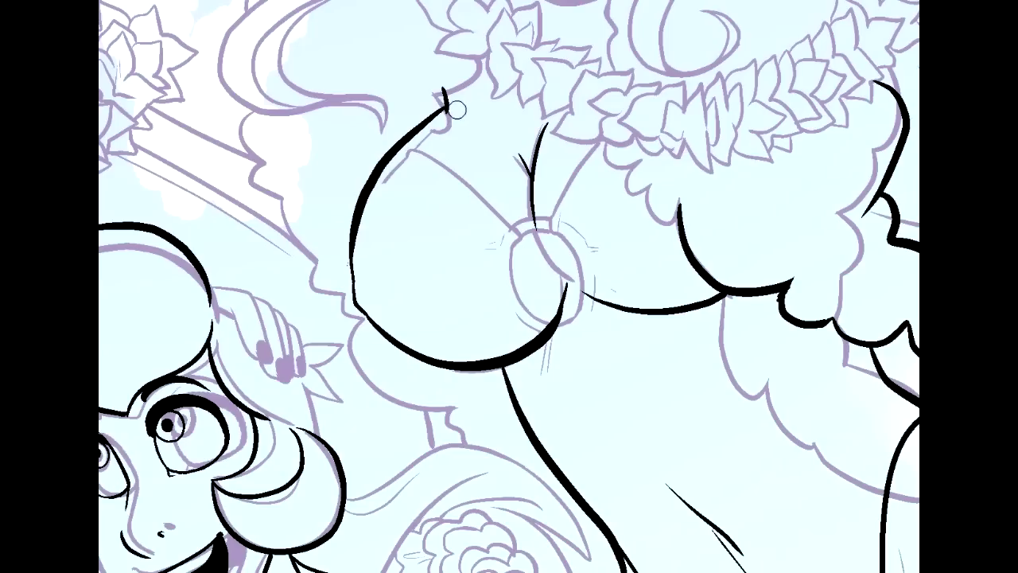
{"action": "left_click_drag", "start_coordinate": [439, 129], "coordinate": [388, 183]}
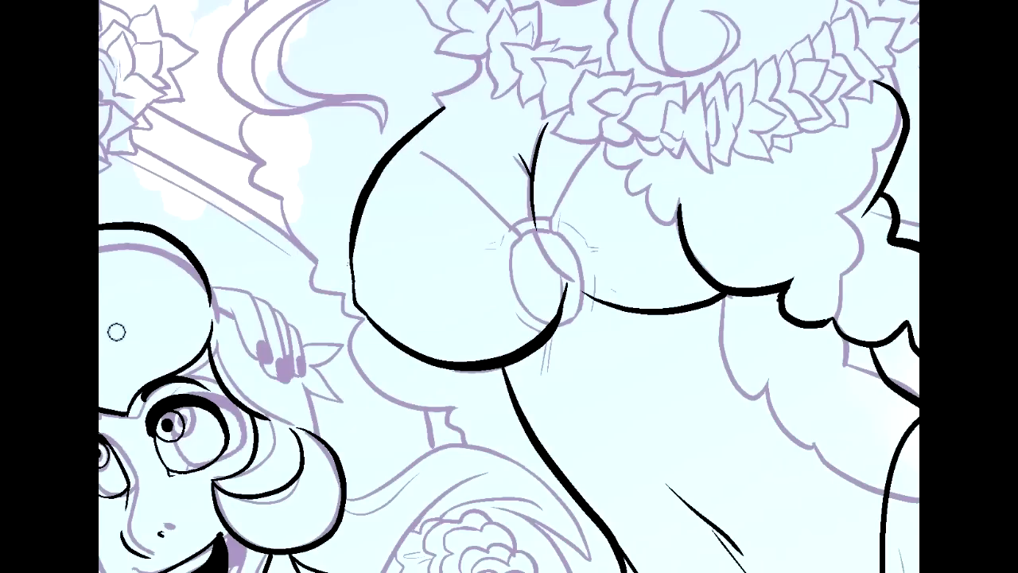
Erase the ink lines crossing the oval brooch and cleavage, trimming the inner ends of both underbust lines
{"action": "left_click", "coordinate": [100, 1]}
{"action": "left_click", "coordinate": [123, 209]}
{"action": "left_click", "coordinate": [100, 1]}
{"action": "right_click", "coordinate": [99, 121]}
{"action": "left_click", "coordinate": [116, 135]}
{"action": "left_click", "coordinate": [100, 2]}
{"action": "left_click", "coordinate": [134, 195]}
{"action": "key", "text": "Return"}
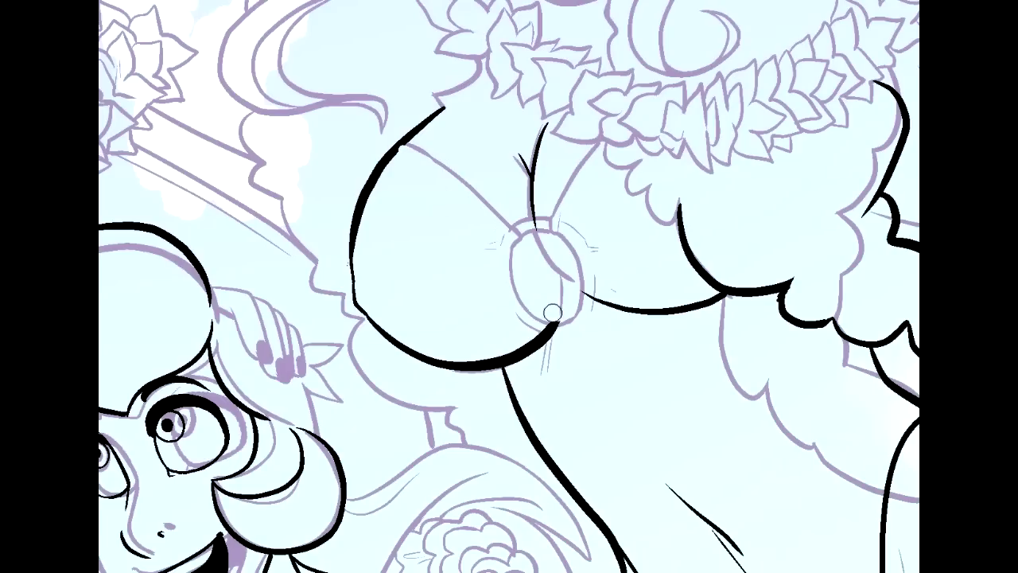
{"action": "mouse_move", "coordinate": [548, 329]}
{"action": "left_mouse_down"}
{"action": "mouse_move", "coordinate": [525, 350]}
{"action": "mouse_move", "coordinate": [528, 326]}
{"action": "left_mouse_up"}
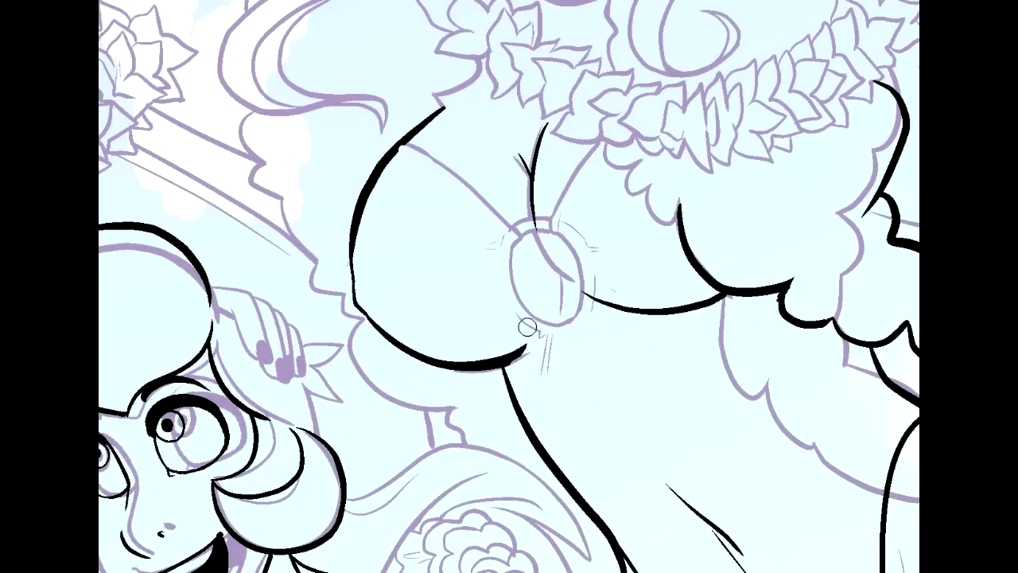
{"action": "left_click_drag", "start_coordinate": [474, 353], "coordinate": [545, 341]}
{"action": "key", "text": "ctrl+z"}
{"action": "left_click_drag", "start_coordinate": [479, 352], "coordinate": [538, 339]}
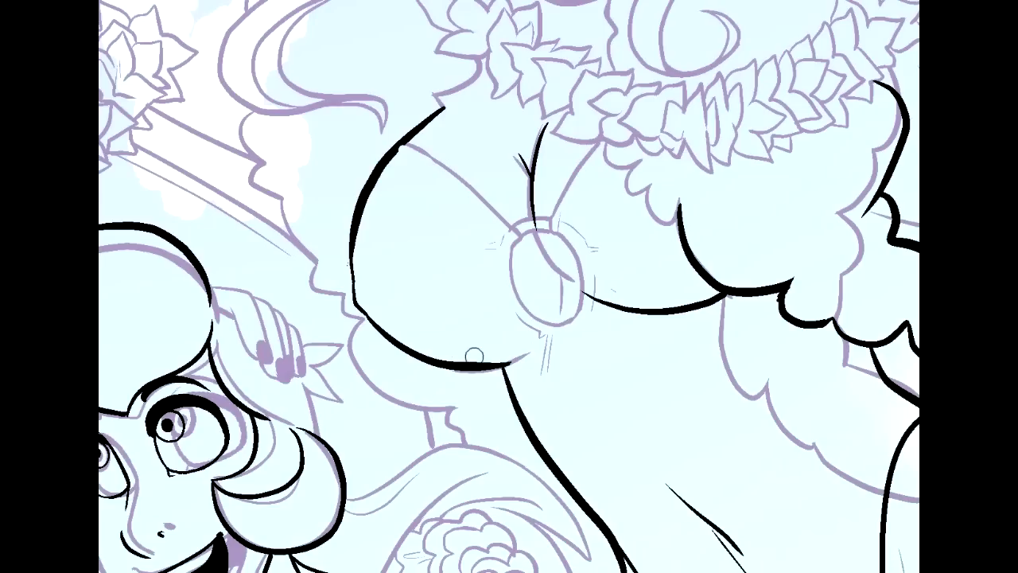
{"action": "mouse_move", "coordinate": [546, 231]}
{"action": "left_mouse_down"}
{"action": "mouse_move", "coordinate": [525, 141]}
{"action": "mouse_move", "coordinate": [545, 131]}
{"action": "mouse_move", "coordinate": [538, 148]}
{"action": "left_mouse_up"}
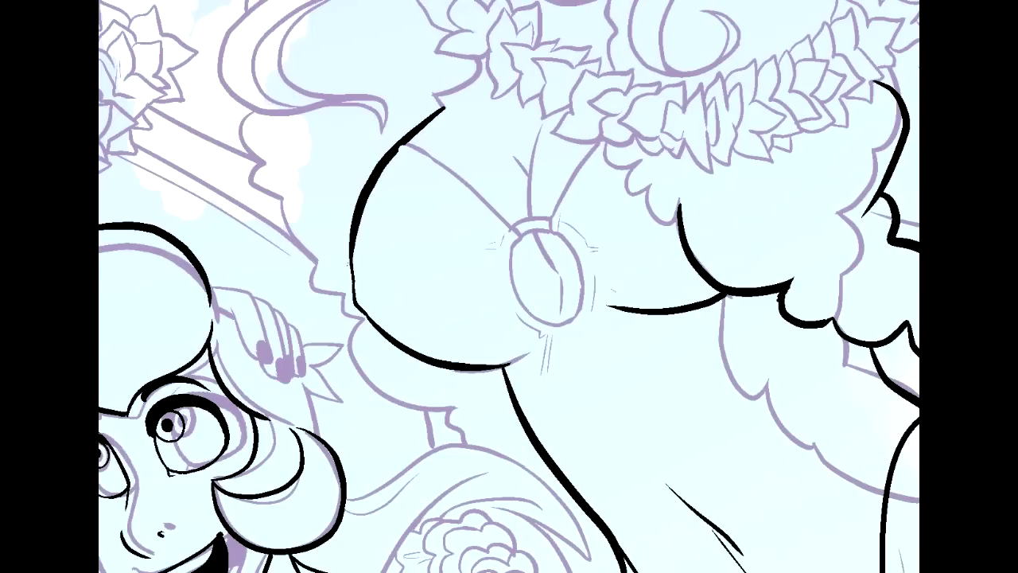
Trim the shoulder ink line where it overlaps the flower garland and erase the sketch lines inside the upper braid
{"action": "left_click_drag", "start_coordinate": [764, 286], "coordinate": [430, 308]}
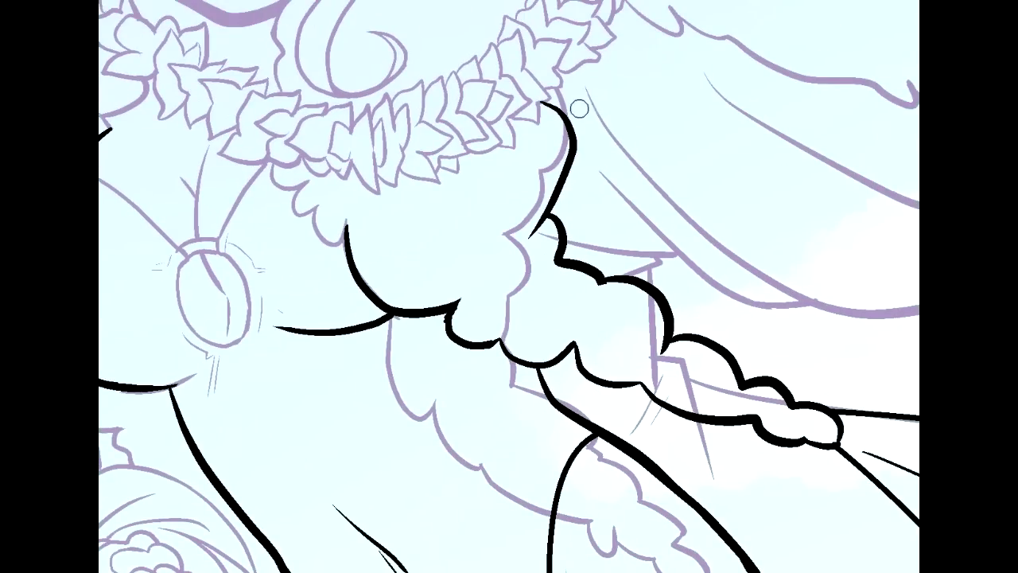
{"action": "mouse_move", "coordinate": [534, 112]}
{"action": "left_mouse_down"}
{"action": "mouse_move", "coordinate": [548, 106]}
{"action": "mouse_move", "coordinate": [557, 120]}
{"action": "left_mouse_up"}
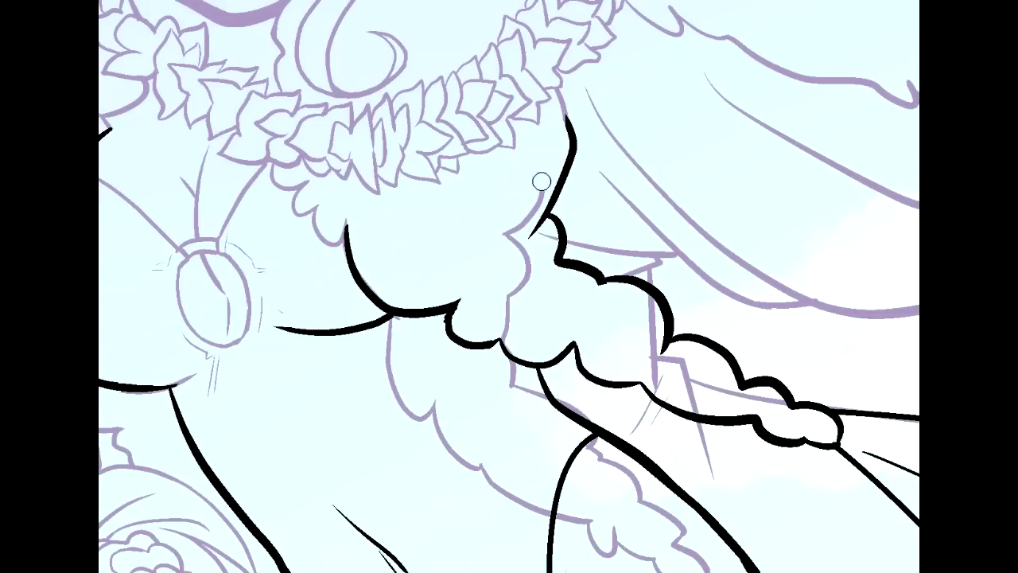
{"action": "mouse_move", "coordinate": [517, 230]}
{"action": "left_mouse_down"}
{"action": "mouse_move", "coordinate": [547, 236]}
{"action": "mouse_move", "coordinate": [520, 251]}
{"action": "mouse_move", "coordinate": [525, 286]}
{"action": "mouse_move", "coordinate": [512, 336]}
{"action": "left_mouse_up"}
{"action": "left_click_drag", "start_coordinate": [509, 290], "coordinate": [514, 304]}
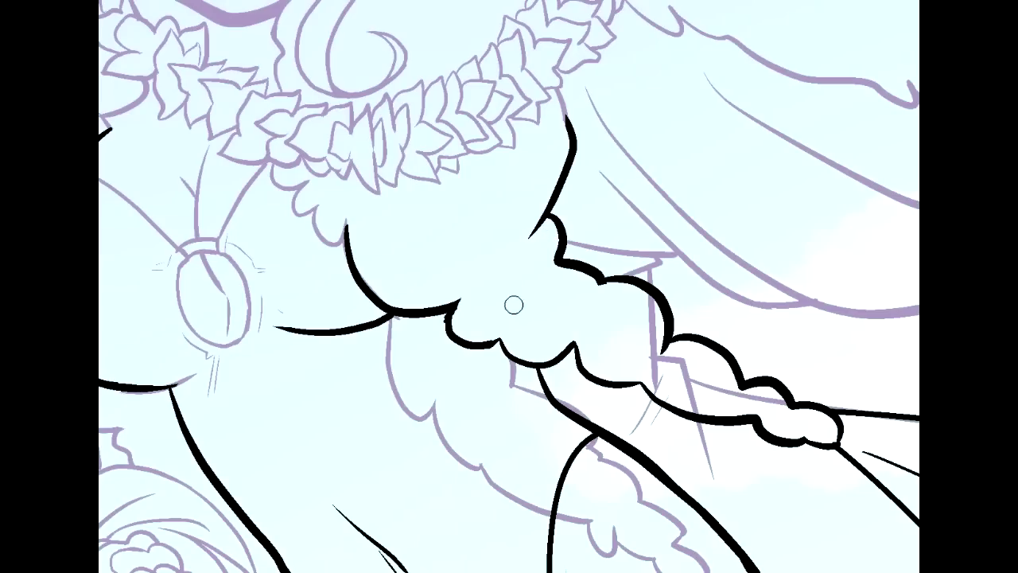
{"action": "left_click_drag", "start_coordinate": [643, 297], "coordinate": [659, 378]}
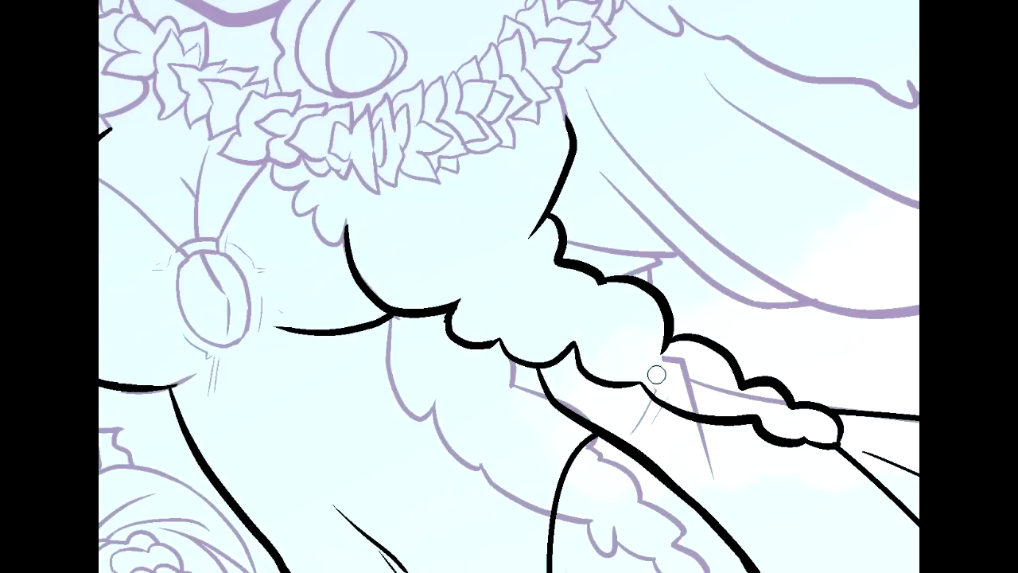
Erase the scalloped sketch outline across the torso and delete the sketch lines around the lower braid and over the thigh
{"action": "left_click_drag", "start_coordinate": [853, 473], "coordinate": [769, 369]}
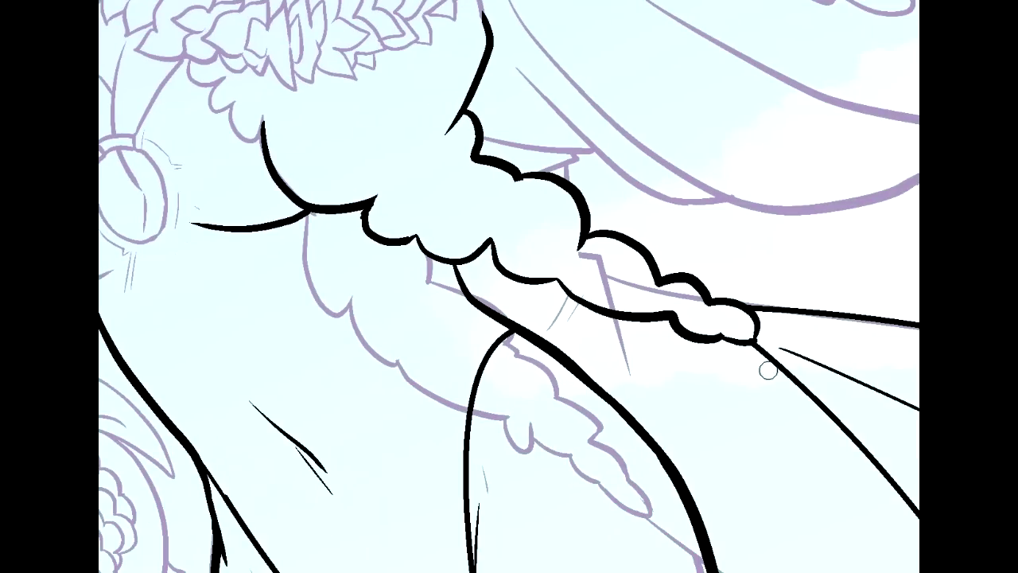
{"action": "mouse_move", "coordinate": [349, 301]}
{"action": "left_mouse_down"}
{"action": "mouse_move", "coordinate": [426, 395]}
{"action": "mouse_move", "coordinate": [463, 411]}
{"action": "left_mouse_up"}
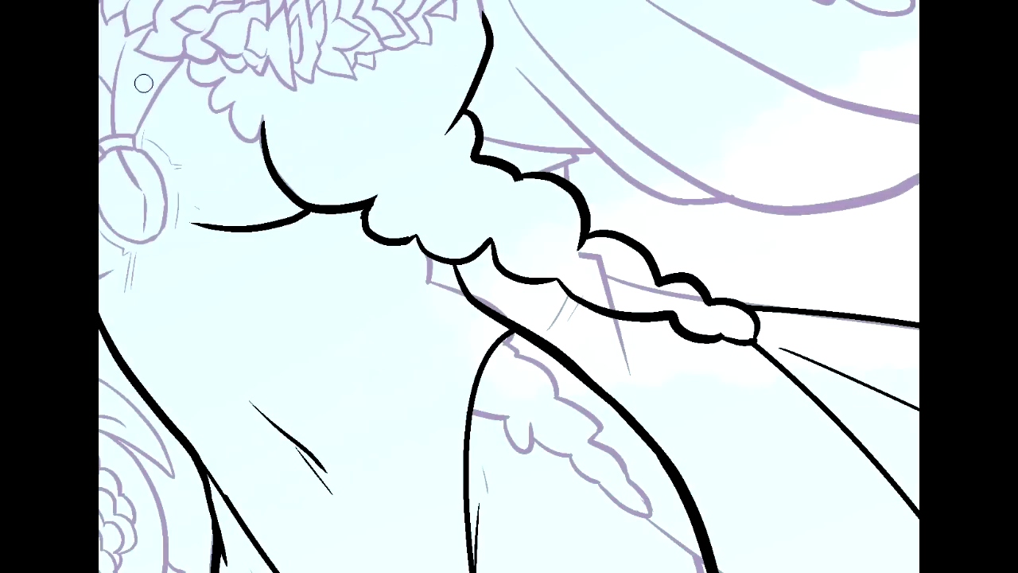
{"action": "mouse_move", "coordinate": [568, 250]}
{"action": "left_mouse_down"}
{"action": "mouse_move", "coordinate": [626, 263]}
{"action": "mouse_move", "coordinate": [682, 286]}
{"action": "left_mouse_up"}
{"action": "mouse_move", "coordinate": [730, 316]}
{"action": "left_mouse_down"}
{"action": "mouse_move", "coordinate": [735, 408]}
{"action": "mouse_move", "coordinate": [762, 466]}
{"action": "mouse_move", "coordinate": [710, 537]}
{"action": "mouse_move", "coordinate": [712, 566]}
{"action": "mouse_move", "coordinate": [672, 559]}
{"action": "mouse_move", "coordinate": [550, 501]}
{"action": "mouse_move", "coordinate": [405, 405]}
{"action": "mouse_move", "coordinate": [384, 310]}
{"action": "mouse_move", "coordinate": [394, 257]}
{"action": "mouse_move", "coordinate": [483, 221]}
{"action": "mouse_move", "coordinate": [557, 240]}
{"action": "left_mouse_up"}
{"action": "key", "text": "Delete"}
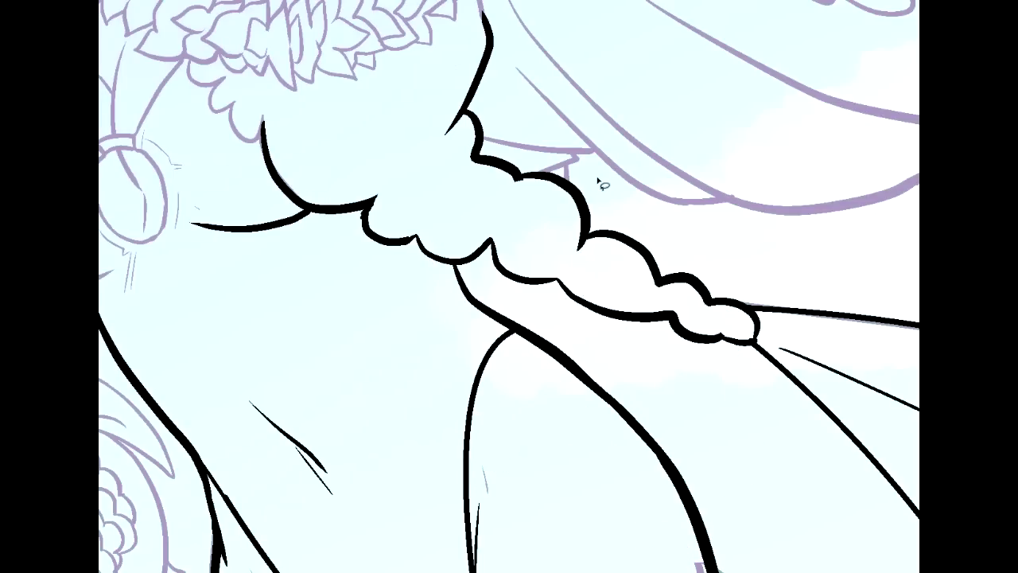
Delete the sketch lines between the tall woman's leg and the long trailing outline, including the purple remnant on the thigh edge
{"action": "left_click_drag", "start_coordinate": [728, 553], "coordinate": [290, 20]}
{"action": "mouse_move", "coordinate": [509, 398]}
{"action": "left_mouse_down"}
{"action": "mouse_move", "coordinate": [426, 195]}
{"action": "mouse_move", "coordinate": [508, 389]}
{"action": "mouse_move", "coordinate": [695, 482]}
{"action": "mouse_move", "coordinate": [425, 307]}
{"action": "mouse_move", "coordinate": [425, 263]}
{"action": "left_mouse_up"}
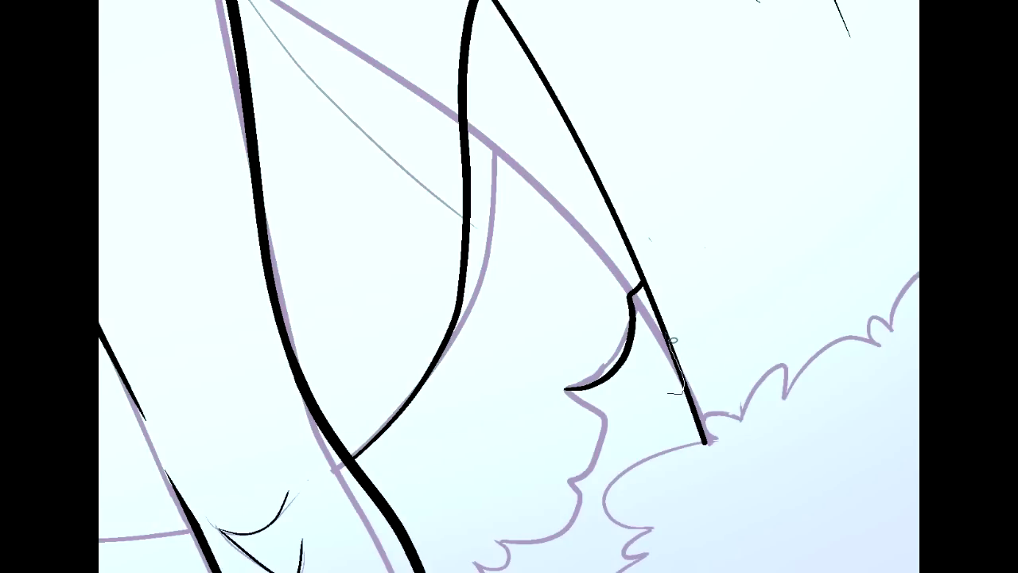
{"action": "mouse_move", "coordinate": [642, 288]}
{"action": "left_mouse_down"}
{"action": "mouse_move", "coordinate": [541, 155]}
{"action": "mouse_move", "coordinate": [390, 26]}
{"action": "mouse_move", "coordinate": [354, 2]}
{"action": "left_mouse_up"}
{"action": "mouse_move", "coordinate": [167, 2]}
{"action": "left_mouse_down"}
{"action": "mouse_move", "coordinate": [206, 232]}
{"action": "mouse_move", "coordinate": [260, 381]}
{"action": "left_mouse_up"}
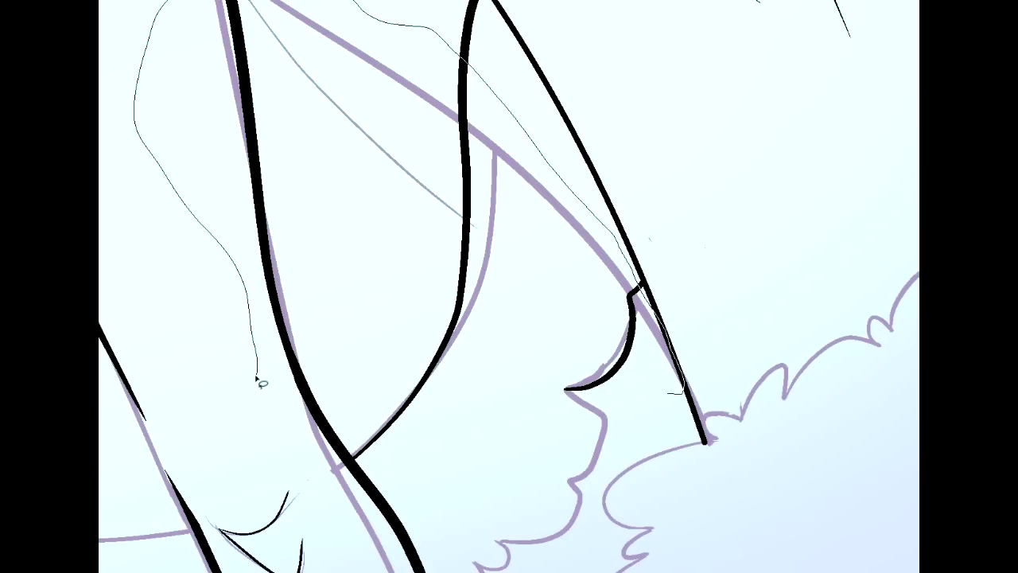
{"action": "mouse_move", "coordinate": [279, 447]}
{"action": "left_mouse_down"}
{"action": "mouse_move", "coordinate": [354, 493]}
{"action": "mouse_move", "coordinate": [466, 412]}
{"action": "mouse_move", "coordinate": [557, 389]}
{"action": "mouse_move", "coordinate": [664, 395]}
{"action": "mouse_move", "coordinate": [632, 398]}
{"action": "left_mouse_up"}
{"action": "key", "text": "Delete"}
{"action": "key", "text": "ctrl+d"}
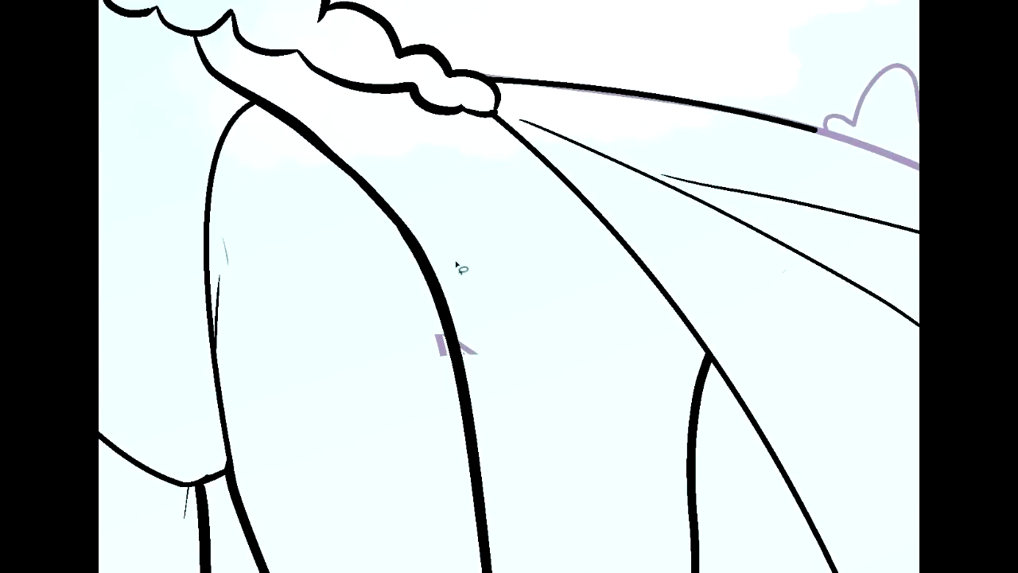
{"action": "left_click_drag", "start_coordinate": [471, 274], "coordinate": [469, 275]}
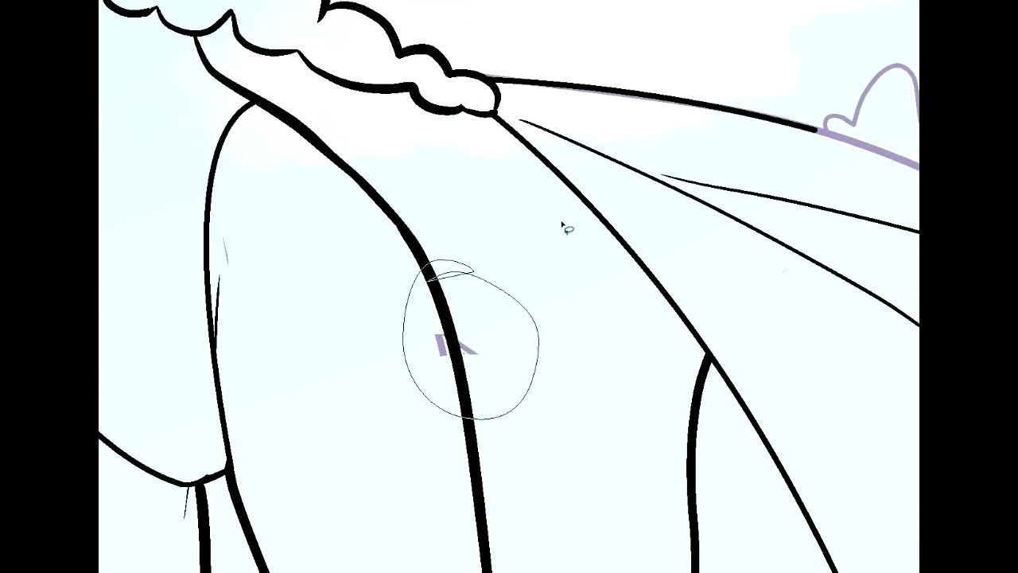
{"action": "key", "text": "Delete"}
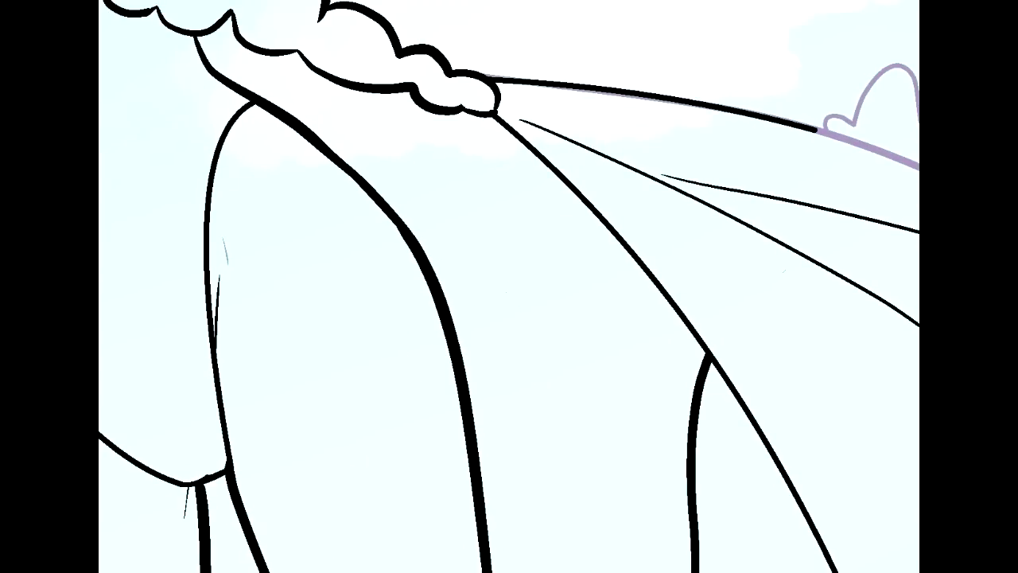
Trim the ink ends at the knee gap and erase the sketch lines around the kneecap mark and outer calf
{"action": "scroll", "coordinate": [509, 286], "scroll_direction": "down", "scroll_amount": 7}
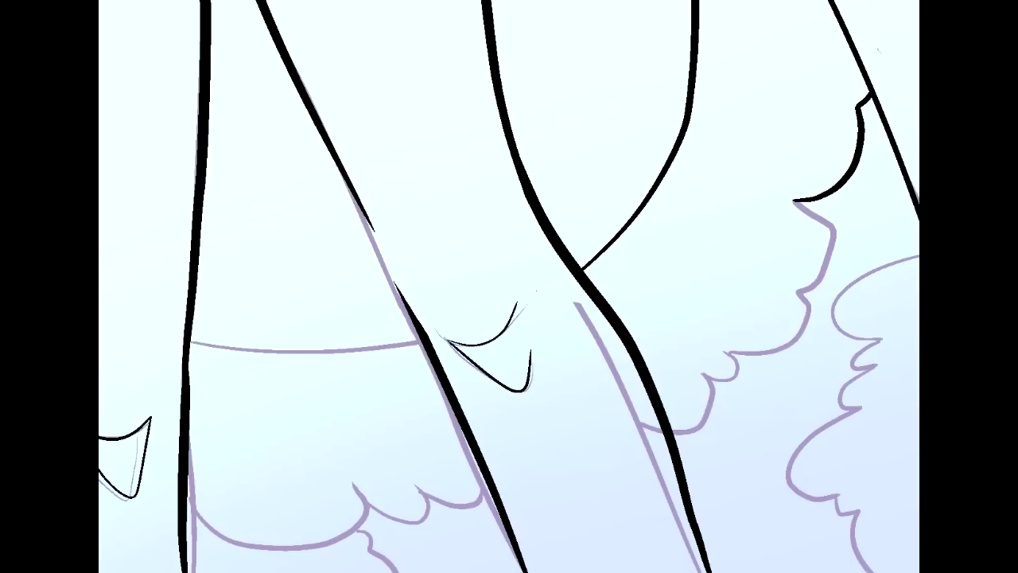
{"action": "left_click_drag", "start_coordinate": [367, 189], "coordinate": [374, 228]}
{"action": "left_click_drag", "start_coordinate": [405, 287], "coordinate": [438, 340]}
{"action": "mouse_move", "coordinate": [443, 318]}
{"action": "left_mouse_down"}
{"action": "mouse_move", "coordinate": [514, 387]}
{"action": "mouse_move", "coordinate": [488, 352]}
{"action": "mouse_move", "coordinate": [514, 337]}
{"action": "left_mouse_up"}
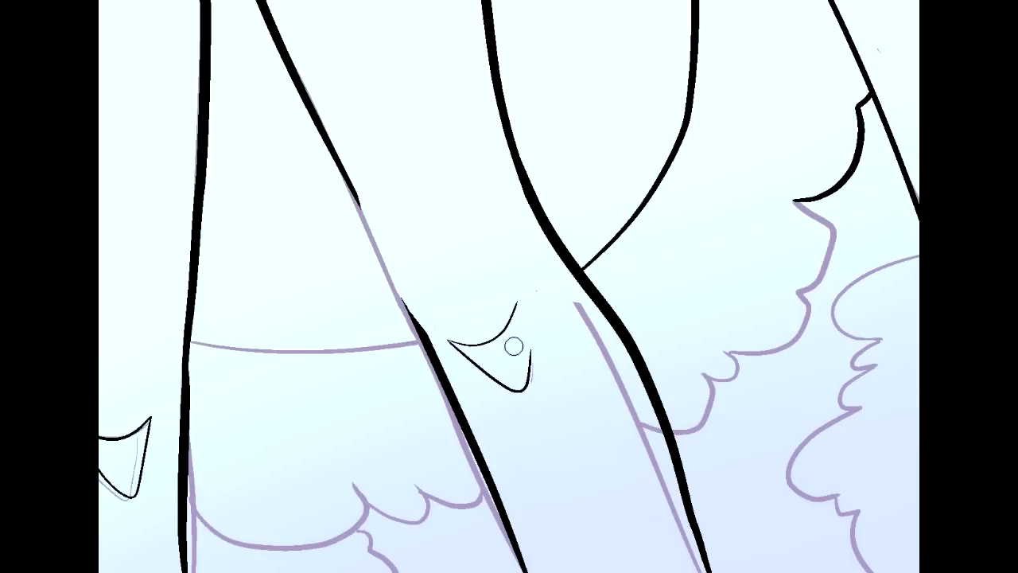
{"action": "mouse_move", "coordinate": [575, 304]}
{"action": "left_mouse_down"}
{"action": "mouse_move", "coordinate": [657, 454]}
{"action": "mouse_move", "coordinate": [673, 520]}
{"action": "left_mouse_up"}
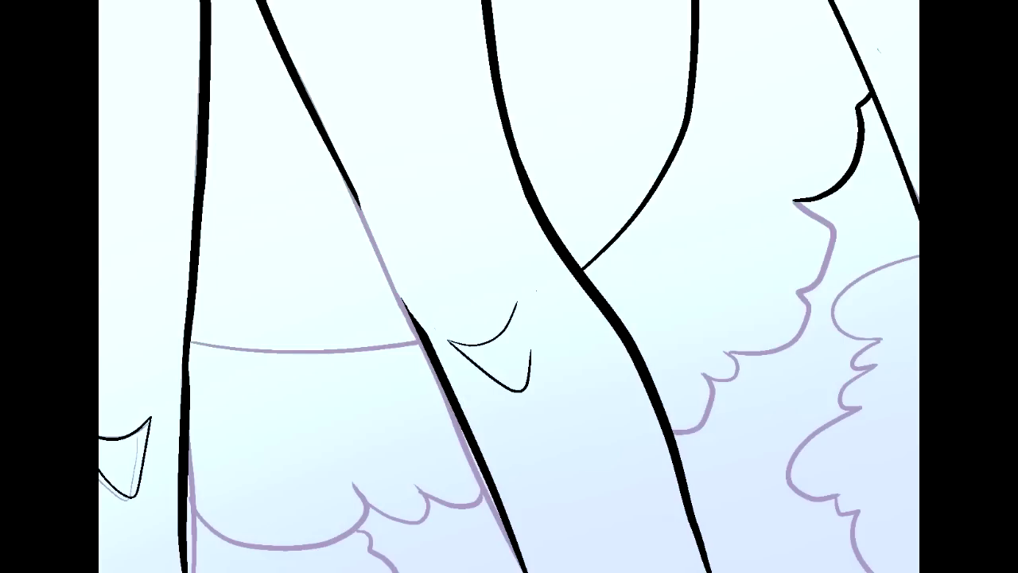
Erase the inked inner calf line below the knee gap and trim the ink tip at the other leg's outer knee
{"action": "mouse_move", "coordinate": [398, 296]}
{"action": "left_mouse_down"}
{"action": "mouse_move", "coordinate": [517, 545]}
{"action": "mouse_move", "coordinate": [487, 484]}
{"action": "left_mouse_up"}
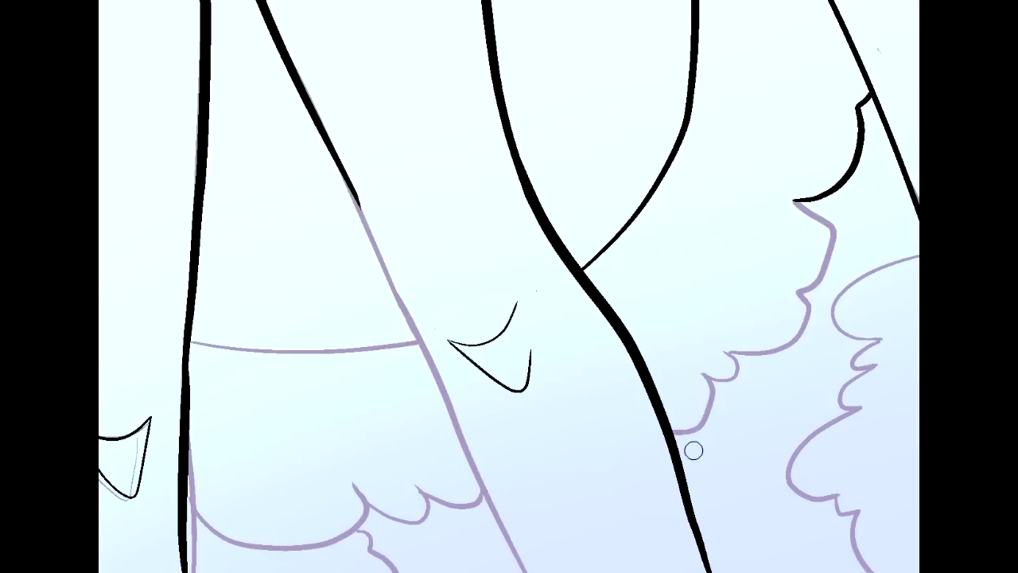
{"action": "scroll", "coordinate": [509, 286], "scroll_direction": "left", "scroll_amount": 6}
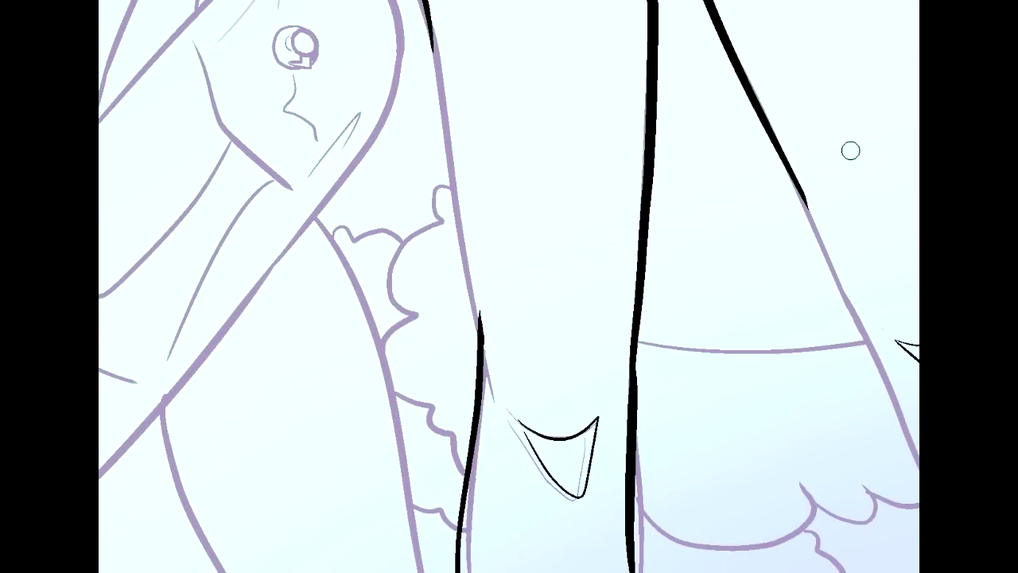
{"action": "left_click_drag", "start_coordinate": [477, 295], "coordinate": [491, 334]}
{"action": "left_click_drag", "start_coordinate": [628, 369], "coordinate": [626, 564]}
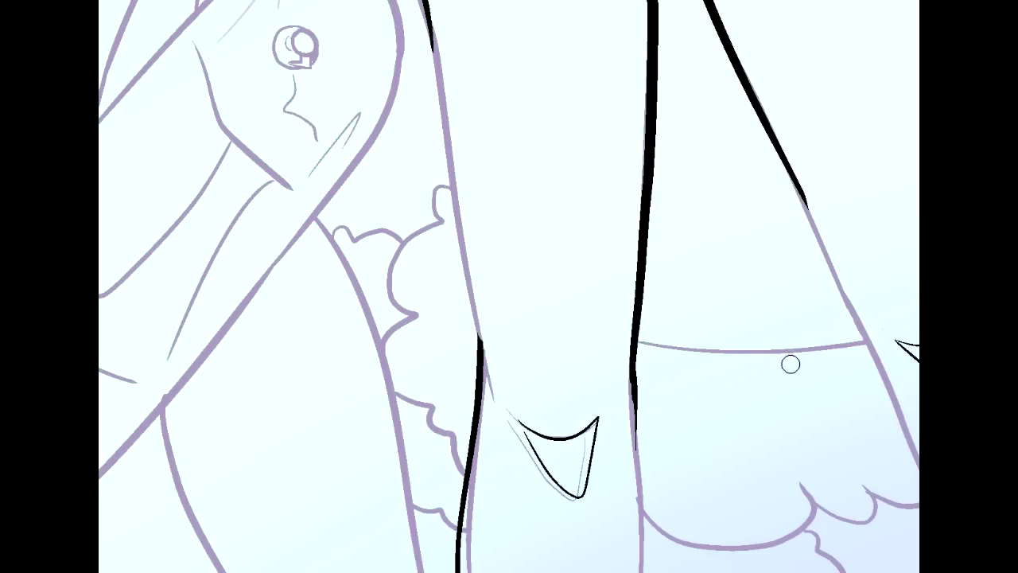
{"action": "key", "text": "ctrl+z"}
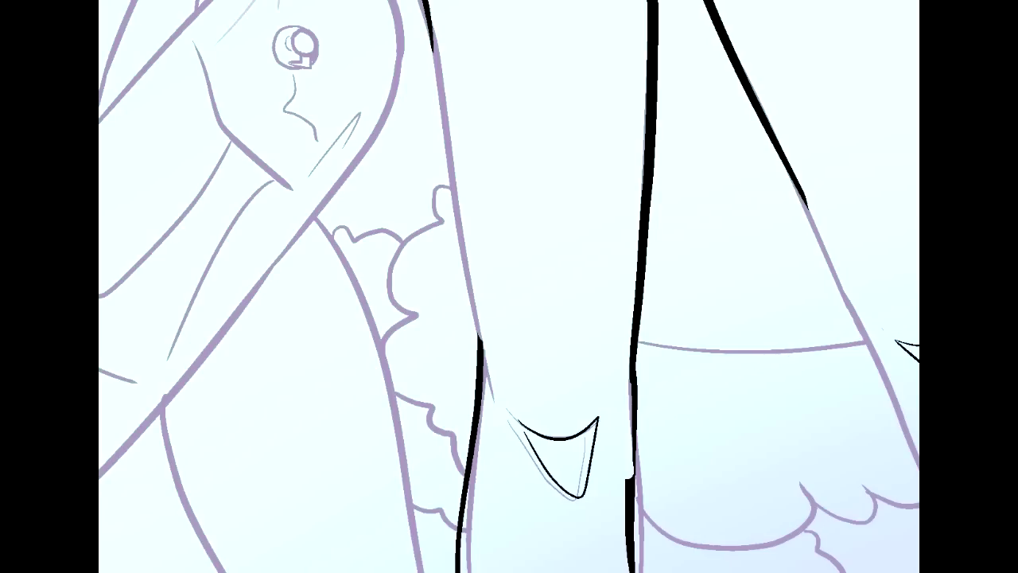
{"action": "key", "text": "ctrl+z"}
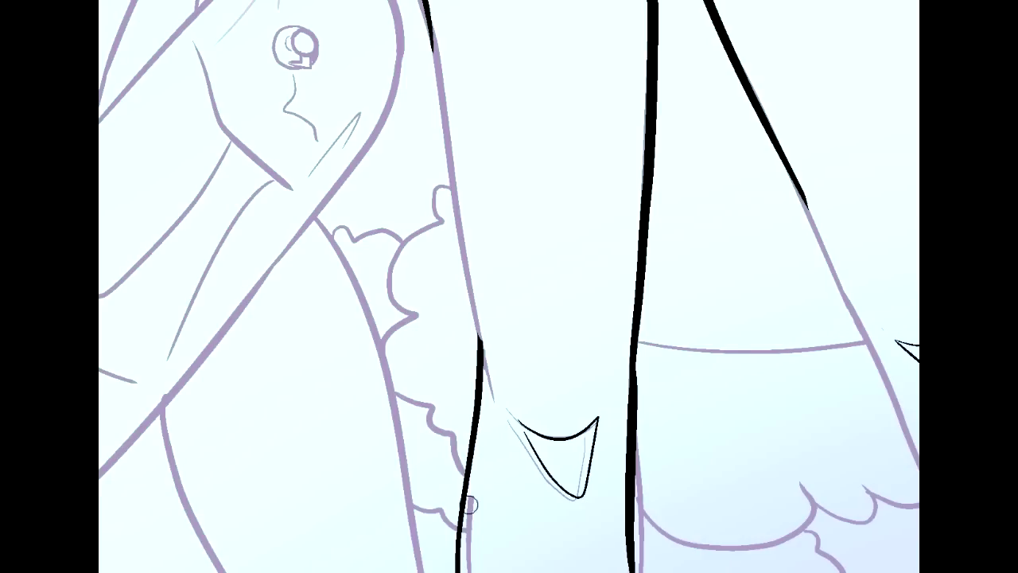
Erase the faint sketch lines around the kneecap mark and the stretch of inner calf ink beside it
{"action": "mouse_move", "coordinate": [542, 392]}
{"action": "left_mouse_down"}
{"action": "mouse_move", "coordinate": [521, 439]}
{"action": "mouse_move", "coordinate": [513, 411]}
{"action": "mouse_move", "coordinate": [541, 442]}
{"action": "mouse_move", "coordinate": [564, 423]}
{"action": "mouse_move", "coordinate": [582, 432]}
{"action": "mouse_move", "coordinate": [578, 486]}
{"action": "left_mouse_up"}
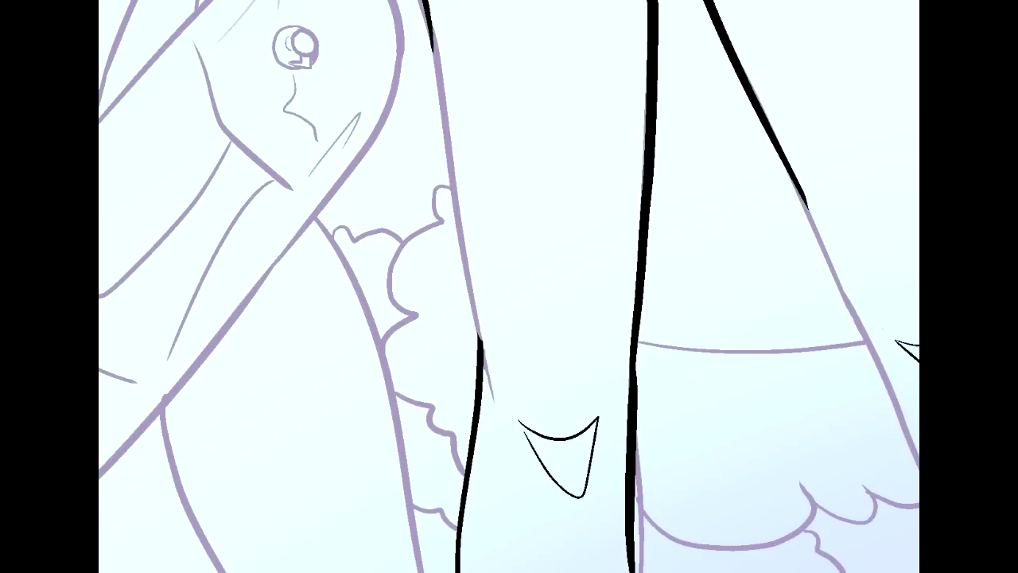
{"action": "left_click_drag", "start_coordinate": [620, 442], "coordinate": [632, 557]}
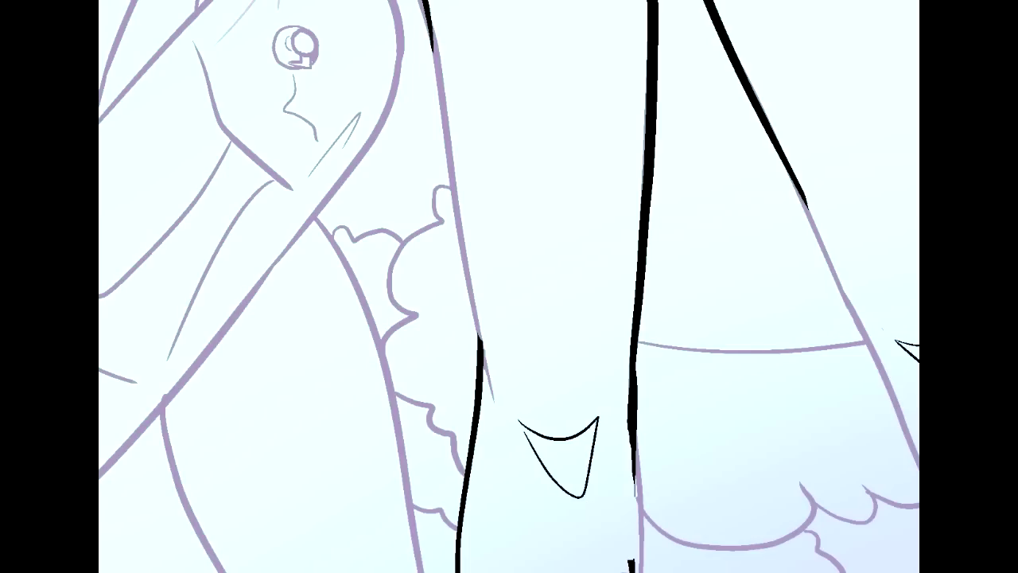
{"action": "left_click_drag", "start_coordinate": [619, 394], "coordinate": [626, 495]}
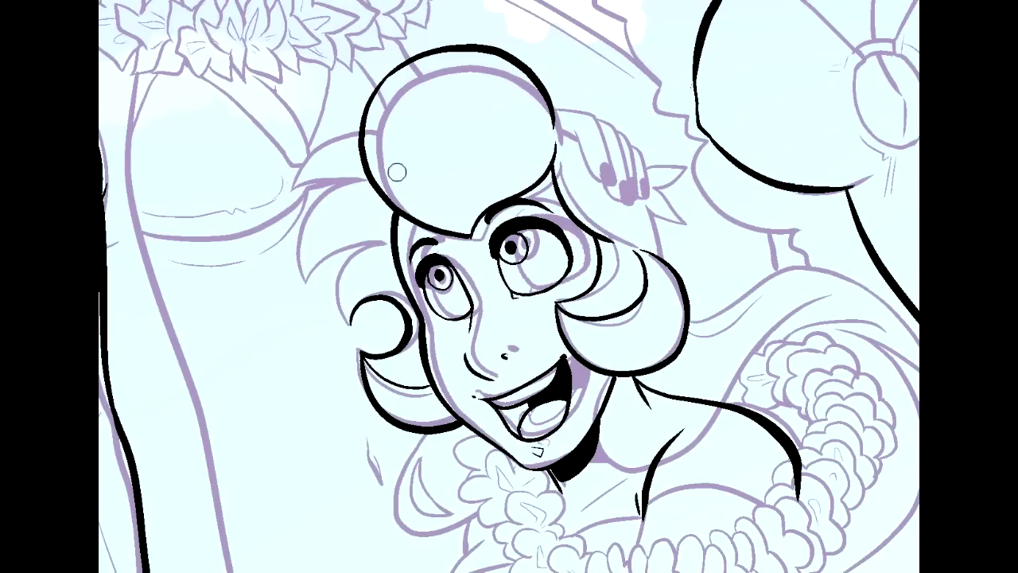
Erase the sketch lines inside the small woman's forelock and curls, and the neck and shoulder ink overlapping her hair and flower garland
{"action": "mouse_move", "coordinate": [406, 207]}
{"action": "left_mouse_down"}
{"action": "mouse_move", "coordinate": [378, 167]}
{"action": "mouse_move", "coordinate": [386, 112]}
{"action": "mouse_move", "coordinate": [370, 140]}
{"action": "mouse_move", "coordinate": [412, 77]}
{"action": "mouse_move", "coordinate": [383, 101]}
{"action": "mouse_move", "coordinate": [393, 88]}
{"action": "mouse_move", "coordinate": [428, 66]}
{"action": "mouse_move", "coordinate": [416, 77]}
{"action": "mouse_move", "coordinate": [524, 82]}
{"action": "mouse_move", "coordinate": [538, 117]}
{"action": "mouse_move", "coordinate": [531, 119]}
{"action": "mouse_move", "coordinate": [546, 119]}
{"action": "mouse_move", "coordinate": [556, 148]}
{"action": "mouse_move", "coordinate": [550, 120]}
{"action": "mouse_move", "coordinate": [546, 136]}
{"action": "mouse_move", "coordinate": [566, 151]}
{"action": "mouse_move", "coordinate": [575, 199]}
{"action": "mouse_move", "coordinate": [664, 275]}
{"action": "mouse_move", "coordinate": [675, 326]}
{"action": "left_mouse_up"}
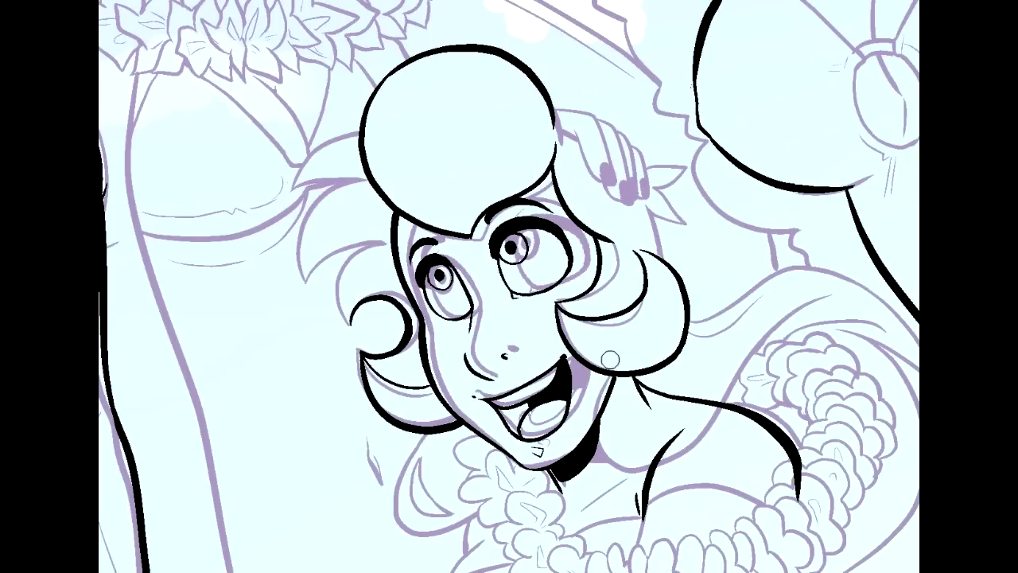
{"action": "left_click_drag", "start_coordinate": [634, 322], "coordinate": [593, 228]}
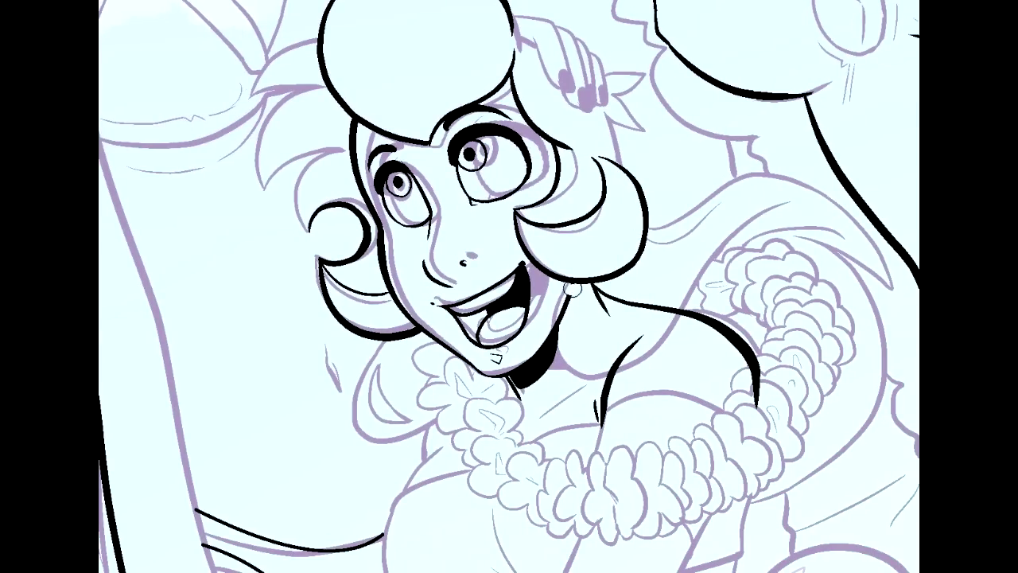
{"action": "mouse_move", "coordinate": [571, 294]}
{"action": "left_mouse_down"}
{"action": "mouse_move", "coordinate": [564, 343]}
{"action": "mouse_move", "coordinate": [587, 357]}
{"action": "mouse_move", "coordinate": [623, 347]}
{"action": "mouse_move", "coordinate": [606, 363]}
{"action": "mouse_move", "coordinate": [637, 341]}
{"action": "mouse_move", "coordinate": [644, 314]}
{"action": "mouse_move", "coordinate": [633, 325]}
{"action": "mouse_move", "coordinate": [603, 304]}
{"action": "left_mouse_up"}
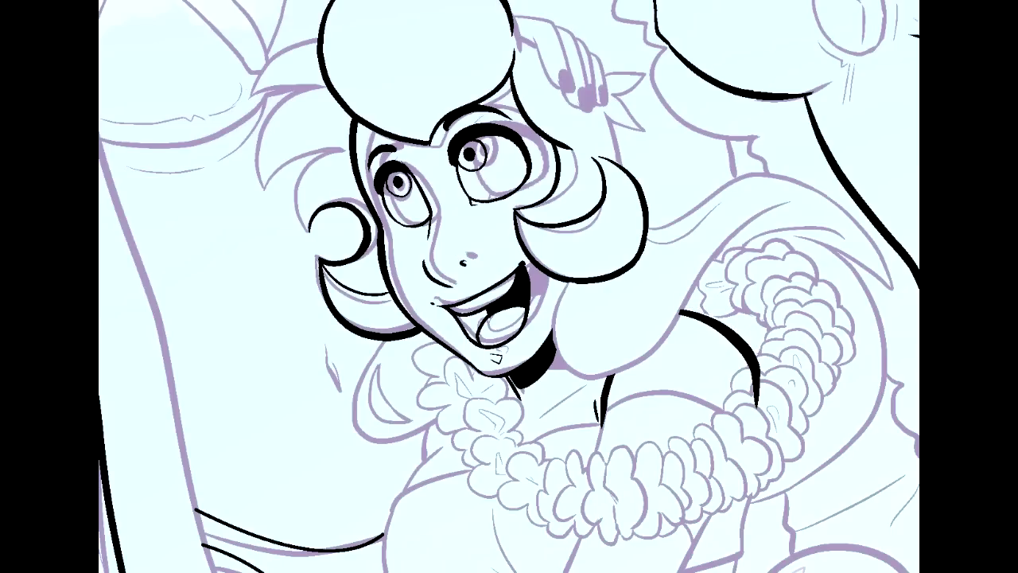
{"action": "left_click_drag", "start_coordinate": [765, 427], "coordinate": [757, 365]}
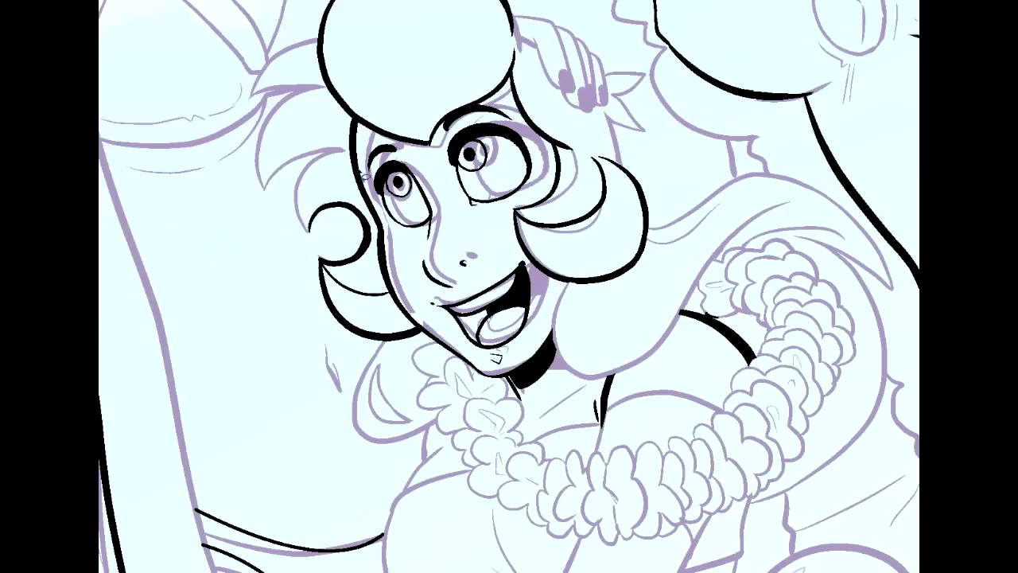
Lasso the small woman's face inside its outline, delete the leftover sketch lines there, and deselect
{"action": "mouse_move", "coordinate": [362, 122]}
{"action": "left_mouse_down"}
{"action": "mouse_move", "coordinate": [500, 82]}
{"action": "mouse_move", "coordinate": [599, 171]}
{"action": "mouse_move", "coordinate": [615, 232]}
{"action": "mouse_move", "coordinate": [571, 279]}
{"action": "mouse_move", "coordinate": [548, 351]}
{"action": "left_mouse_up"}
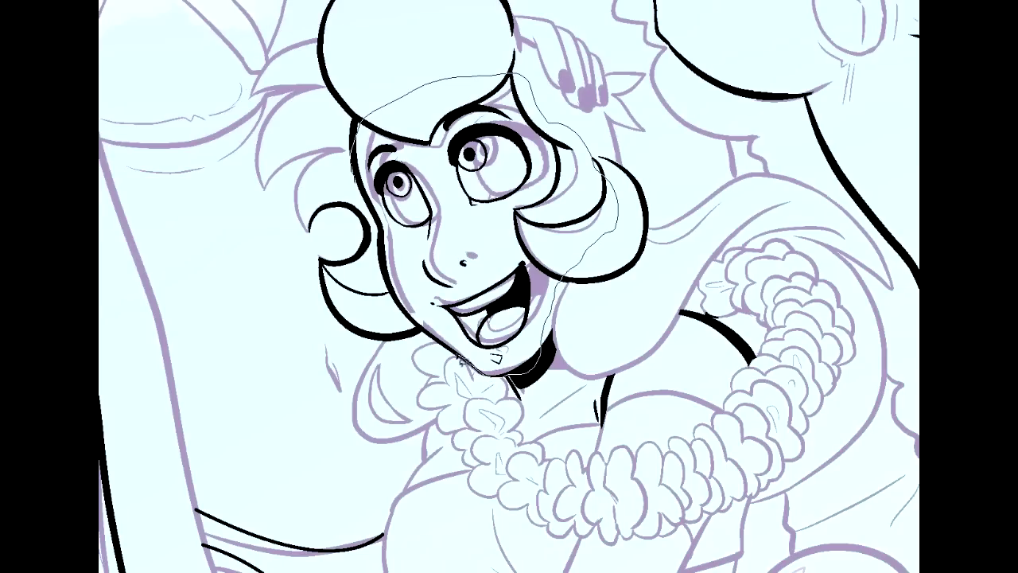
{"action": "mouse_move", "coordinate": [377, 221]}
{"action": "left_mouse_down"}
{"action": "mouse_move", "coordinate": [355, 177]}
{"action": "mouse_move", "coordinate": [361, 125]}
{"action": "left_mouse_up"}
{"action": "key", "text": "Delete"}
{"action": "key", "text": "ctrl+d"}
Delete the sketch lines around the inked bikini bottom of the white-haired woman, and clear the selection
{"action": "mouse_move", "coordinate": [591, 569]}
{"action": "left_mouse_down"}
{"action": "mouse_move", "coordinate": [803, 523]}
{"action": "mouse_move", "coordinate": [826, 280]}
{"action": "mouse_move", "coordinate": [790, 257]}
{"action": "left_mouse_up"}
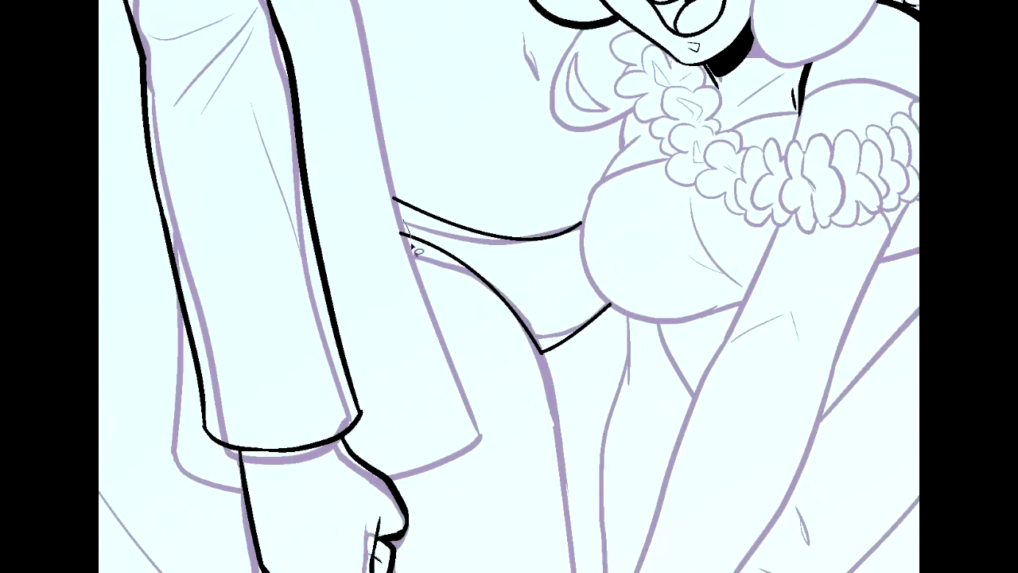
{"action": "left_click_drag", "start_coordinate": [420, 260], "coordinate": [512, 342]}
{"action": "mouse_move", "coordinate": [552, 360]}
{"action": "left_mouse_down"}
{"action": "mouse_move", "coordinate": [609, 317]}
{"action": "mouse_move", "coordinate": [577, 280]}
{"action": "mouse_move", "coordinate": [571, 256]}
{"action": "mouse_move", "coordinate": [584, 228]}
{"action": "mouse_move", "coordinate": [573, 205]}
{"action": "mouse_move", "coordinate": [487, 167]}
{"action": "mouse_move", "coordinate": [429, 170]}
{"action": "mouse_move", "coordinate": [410, 188]}
{"action": "mouse_move", "coordinate": [412, 239]}
{"action": "left_mouse_up"}
{"action": "key", "text": "ctrl+d"}
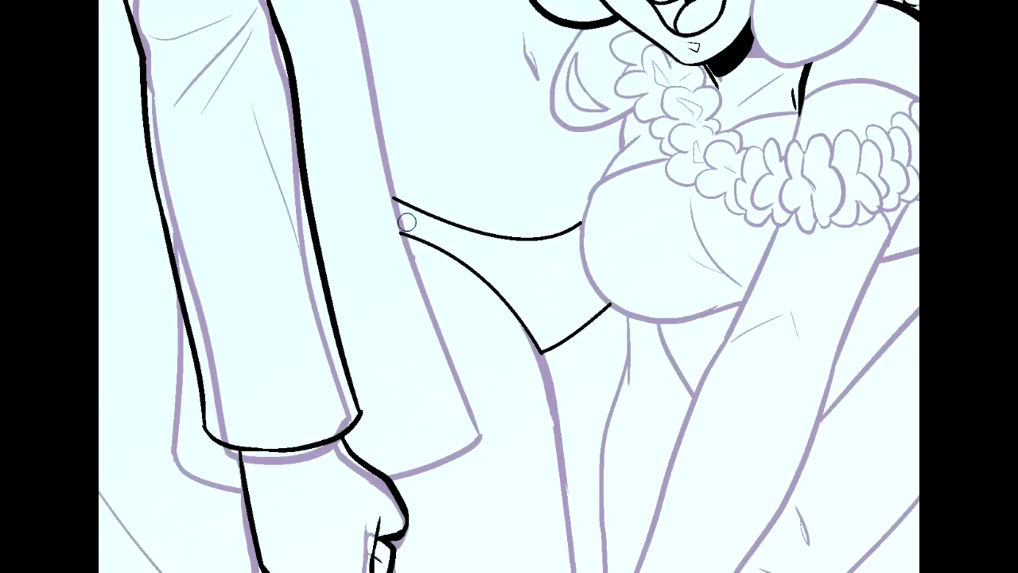
Erase the sketch lines around the white-haired woman's fist, including the finger marks and thumb side
{"action": "left_click_drag", "start_coordinate": [812, 332], "coordinate": [916, 114]}
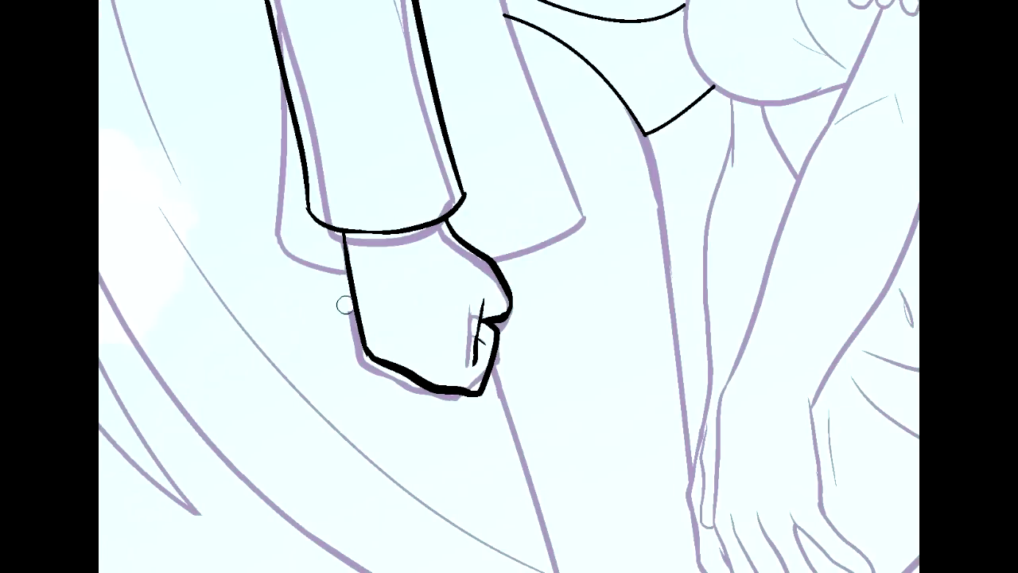
{"action": "left_click_drag", "start_coordinate": [471, 309], "coordinate": [474, 378]}
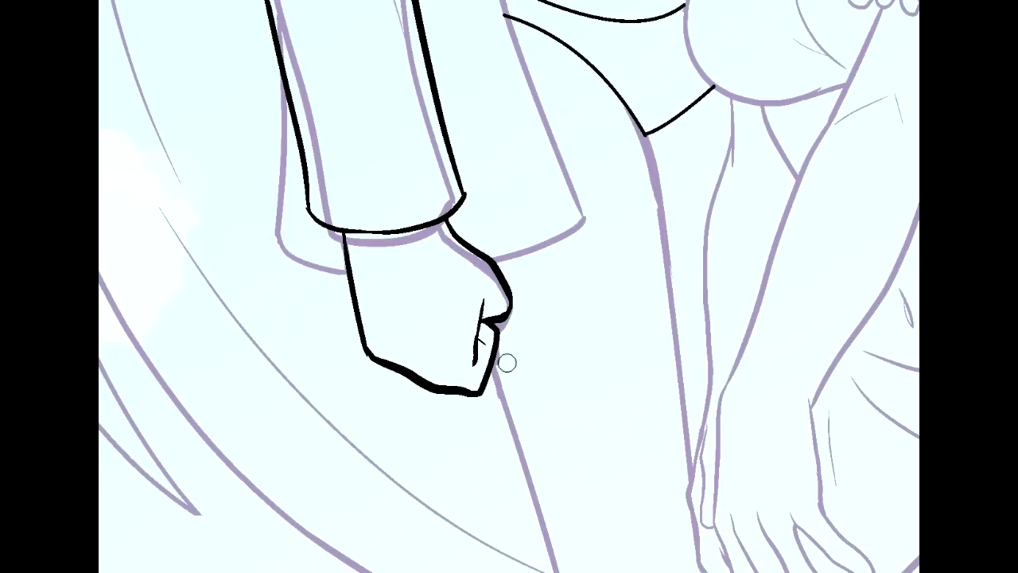
{"action": "left_click_drag", "start_coordinate": [439, 227], "coordinate": [487, 280]}
Erase the sketch lines crossing the white-haired woman's shoulder and the fold lines on her upper arm
{"action": "mouse_move", "coordinate": [320, 190]}
{"action": "left_mouse_down"}
{"action": "mouse_move", "coordinate": [364, 212]}
{"action": "mouse_move", "coordinate": [335, 244]}
{"action": "mouse_move", "coordinate": [432, 220]}
{"action": "mouse_move", "coordinate": [445, 205]}
{"action": "mouse_move", "coordinate": [506, 469]}
{"action": "left_mouse_up"}
{"action": "left_click_drag", "start_coordinate": [397, 95], "coordinate": [478, 560]}
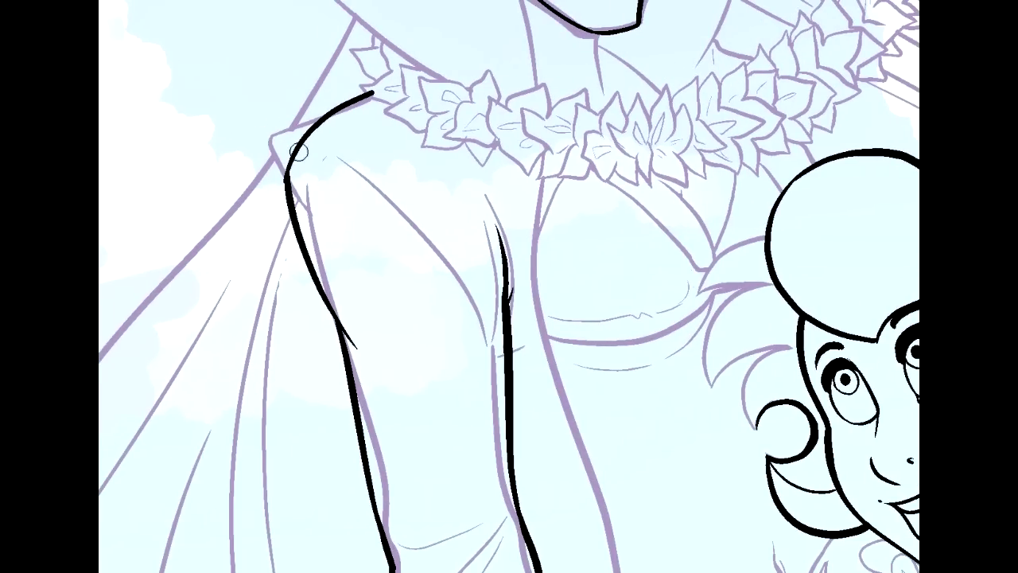
{"action": "left_click_drag", "start_coordinate": [279, 140], "coordinate": [345, 113]}
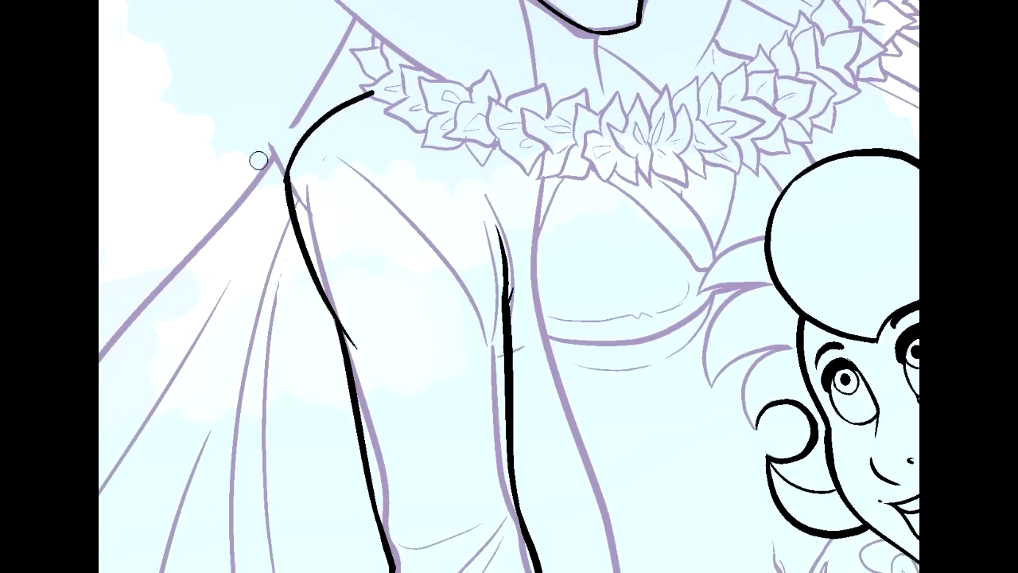
{"action": "mouse_move", "coordinate": [286, 154]}
{"action": "left_mouse_down"}
{"action": "mouse_move", "coordinate": [268, 141]}
{"action": "mouse_move", "coordinate": [285, 180]}
{"action": "left_mouse_up"}
{"action": "left_click_drag", "start_coordinate": [310, 226], "coordinate": [303, 207]}
{"action": "mouse_move", "coordinate": [326, 164]}
{"action": "left_mouse_down"}
{"action": "mouse_move", "coordinate": [351, 169]}
{"action": "mouse_move", "coordinate": [362, 150]}
{"action": "mouse_move", "coordinate": [333, 90]}
{"action": "mouse_move", "coordinate": [449, 247]}
{"action": "mouse_move", "coordinate": [358, 189]}
{"action": "mouse_move", "coordinate": [342, 166]}
{"action": "mouse_move", "coordinate": [397, 198]}
{"action": "mouse_move", "coordinate": [485, 331]}
{"action": "mouse_move", "coordinate": [493, 239]}
{"action": "left_mouse_up"}
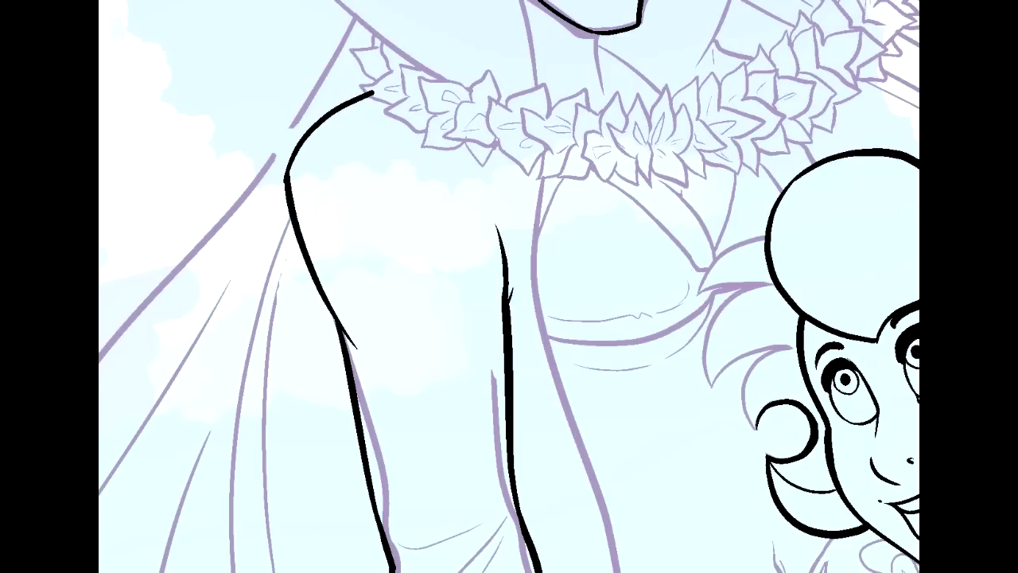
Erase the sketch lines along both edges of the white-haired woman's sleeve, from the upper arm past the elbow
{"action": "left_click_drag", "start_coordinate": [485, 286], "coordinate": [611, 54]}
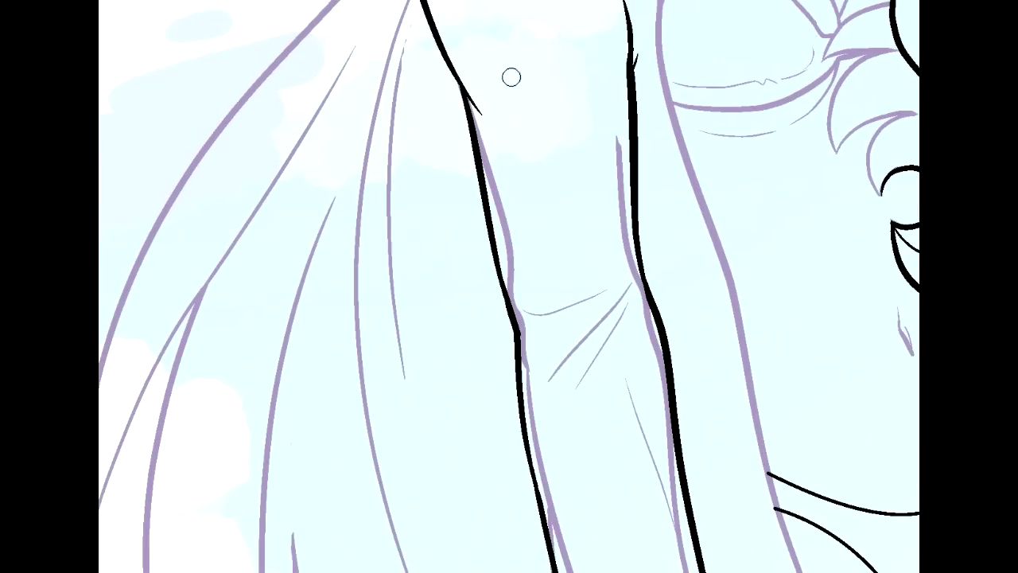
{"action": "mouse_move", "coordinate": [463, 80]}
{"action": "left_mouse_down"}
{"action": "mouse_move", "coordinate": [526, 340]}
{"action": "mouse_move", "coordinate": [493, 255]}
{"action": "mouse_move", "coordinate": [530, 403]}
{"action": "left_mouse_up"}
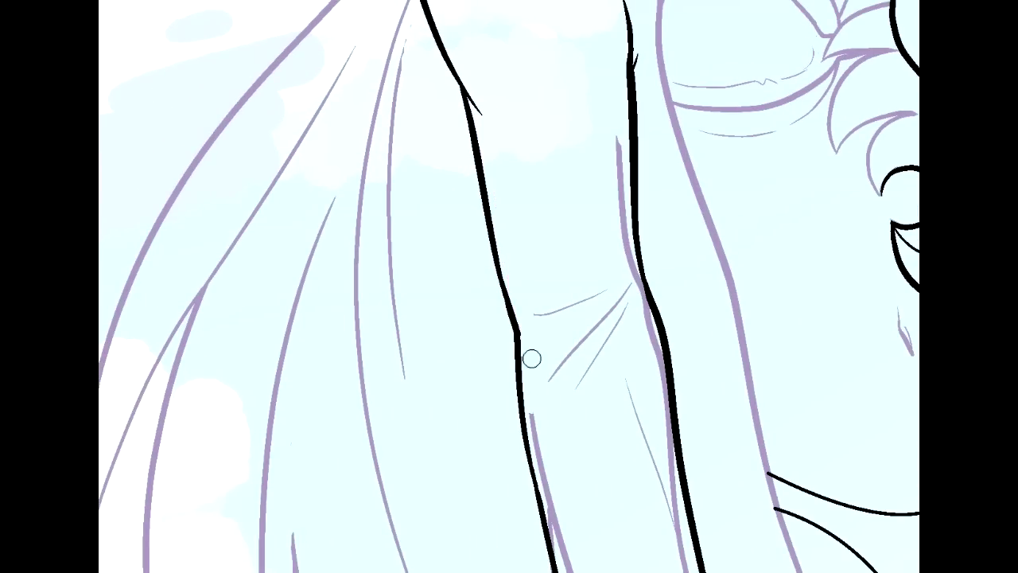
{"action": "mouse_move", "coordinate": [618, 118]}
{"action": "left_mouse_down"}
{"action": "mouse_move", "coordinate": [628, 279]}
{"action": "mouse_move", "coordinate": [609, 243]}
{"action": "left_mouse_up"}
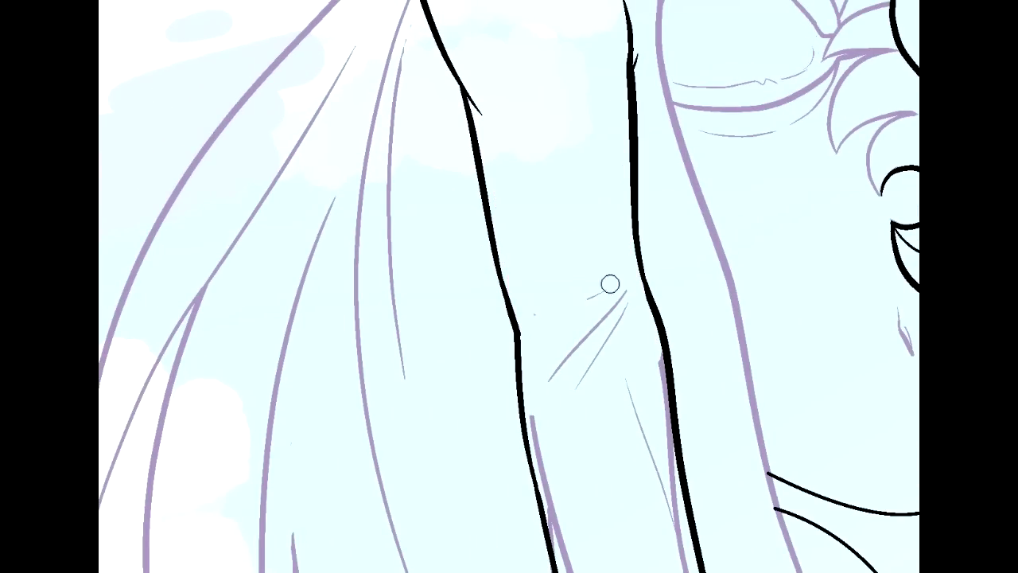
{"action": "left_click_drag", "start_coordinate": [875, 549], "coordinate": [823, 278]}
{"action": "mouse_move", "coordinate": [482, 144]}
{"action": "left_mouse_down"}
{"action": "mouse_move", "coordinate": [524, 308]}
{"action": "mouse_move", "coordinate": [536, 409]}
{"action": "left_mouse_up"}
{"action": "mouse_move", "coordinate": [598, 68]}
{"action": "left_mouse_down"}
{"action": "mouse_move", "coordinate": [623, 172]}
{"action": "mouse_move", "coordinate": [627, 153]}
{"action": "mouse_move", "coordinate": [617, 109]}
{"action": "mouse_move", "coordinate": [664, 407]}
{"action": "left_mouse_up"}
Redraw the white-haired woman's long hair line to close the gap beside her shoulder
{"action": "scroll", "coordinate": [897, 407], "scroll_direction": "down", "scroll_amount": 3}
{"action": "scroll", "coordinate": [509, 287], "scroll_direction": "up", "scroll_amount": 3}
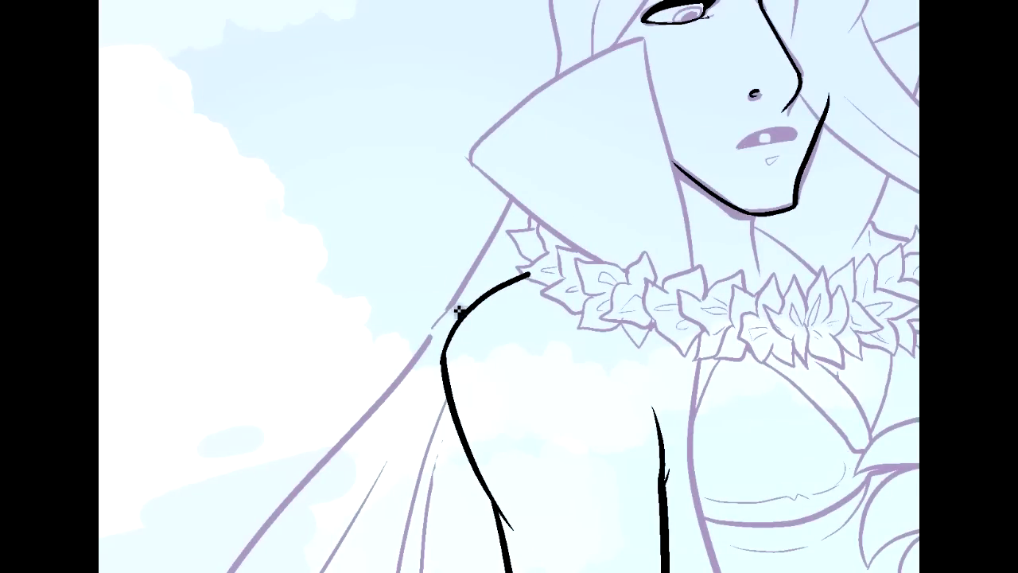
{"action": "left_click_drag", "start_coordinate": [460, 309], "coordinate": [430, 356]}
{"action": "left_click_drag", "start_coordinate": [431, 357], "coordinate": [450, 305]}
{"action": "left_click_drag", "start_coordinate": [408, 348], "coordinate": [438, 315]}
Trim the ink tip at the white-haired woman's jaw and erase the sketch line beside the tall woman's scalloped fur trim
{"action": "left_click_drag", "start_coordinate": [620, 198], "coordinate": [350, 365]}
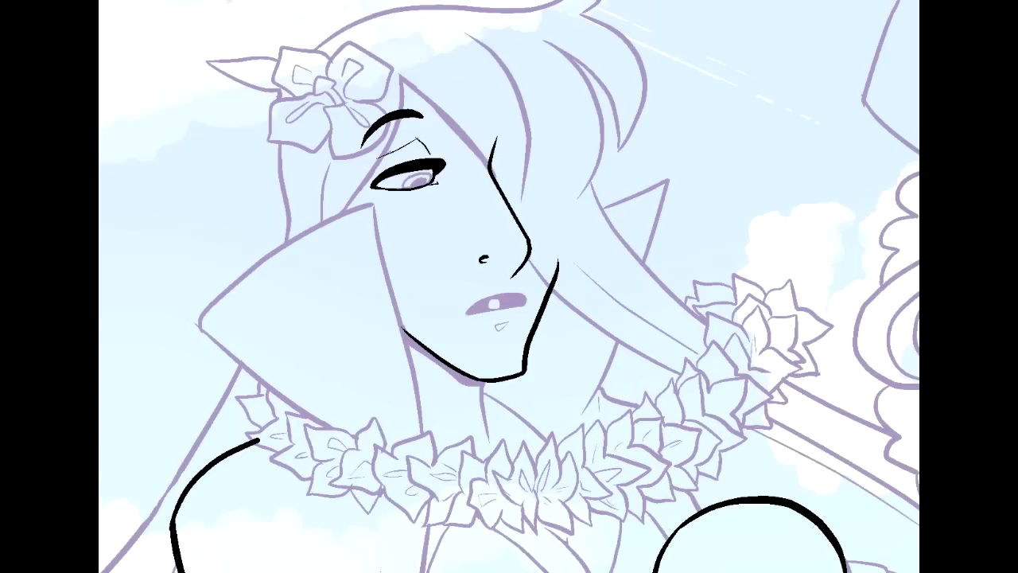
{"action": "left_click_drag", "start_coordinate": [558, 257], "coordinate": [556, 284]}
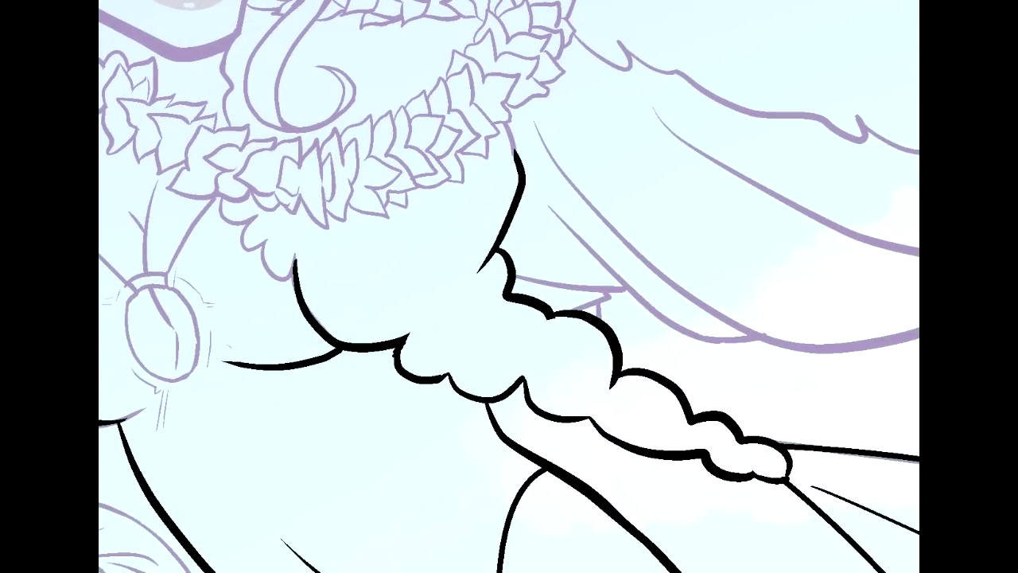
{"action": "left_click_drag", "start_coordinate": [526, 269], "coordinate": [575, 276]}
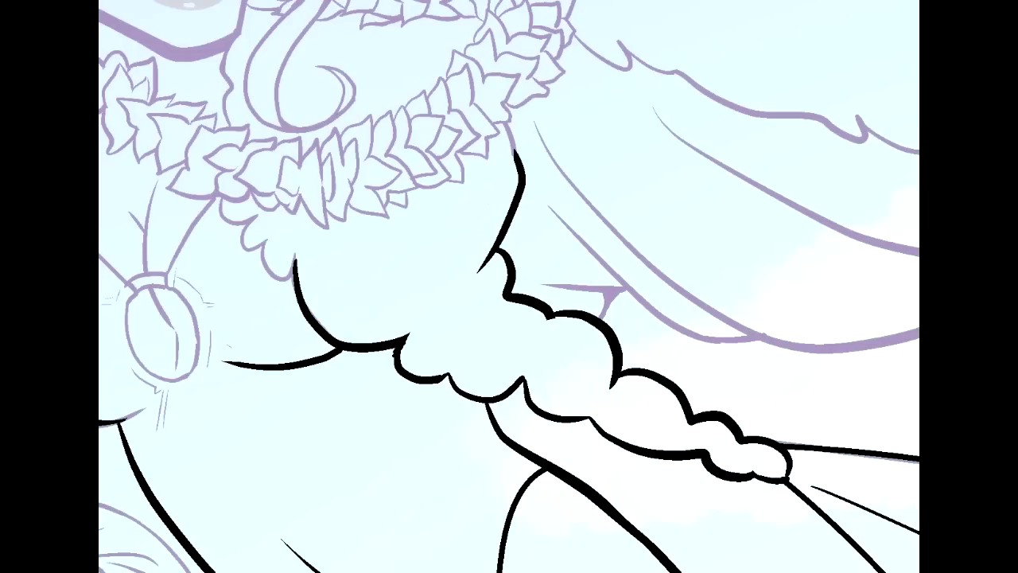
Examine the tall woman's coat, sleeve and torso lines, and the whole illustration, for leftover sketch lines
{"action": "left_click_drag", "start_coordinate": [306, 95], "coordinate": [713, 480]}
{"action": "mouse_move", "coordinate": [537, 169]}
{"action": "left_mouse_down"}
{"action": "mouse_move", "coordinate": [559, 209]}
{"action": "mouse_move", "coordinate": [361, 309]}
{"action": "left_mouse_up"}
{"action": "left_click_drag", "start_coordinate": [844, 509], "coordinate": [212, 170]}
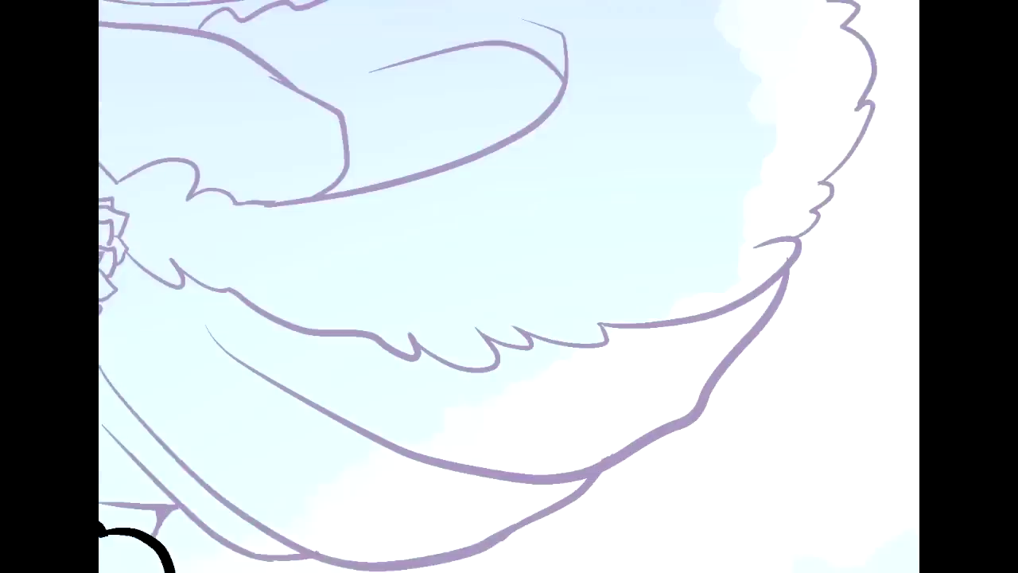
{"action": "left_click_drag", "start_coordinate": [445, 478], "coordinate": [376, 100]}
{"action": "left_click_drag", "start_coordinate": [493, 513], "coordinate": [494, 85]}
{"action": "mouse_move", "coordinate": [119, 477]}
{"action": "left_mouse_down"}
{"action": "mouse_move", "coordinate": [894, 140]}
{"action": "mouse_move", "coordinate": [364, 132]}
{"action": "mouse_move", "coordinate": [655, 390]}
{"action": "left_mouse_up"}
{"action": "left_click_drag", "start_coordinate": [359, 99], "coordinate": [660, 473]}
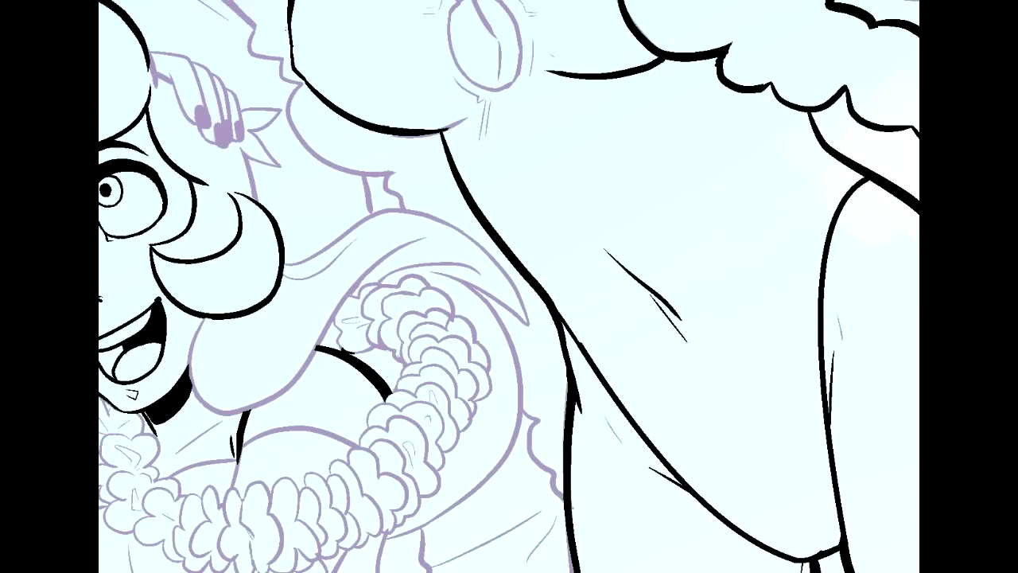
{"action": "scroll", "coordinate": [510, 286], "scroll_direction": "down", "scroll_amount": 10}
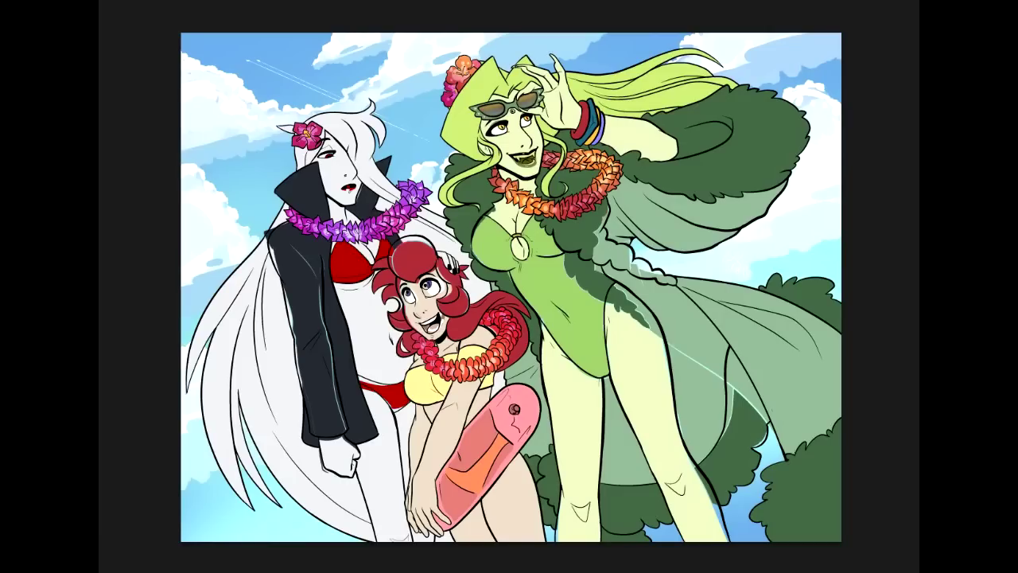
Select the characters' silhouette, fill it with the dark red of the small woman's hair, and deselect
{"action": "left_click", "coordinate": [395, 84]}
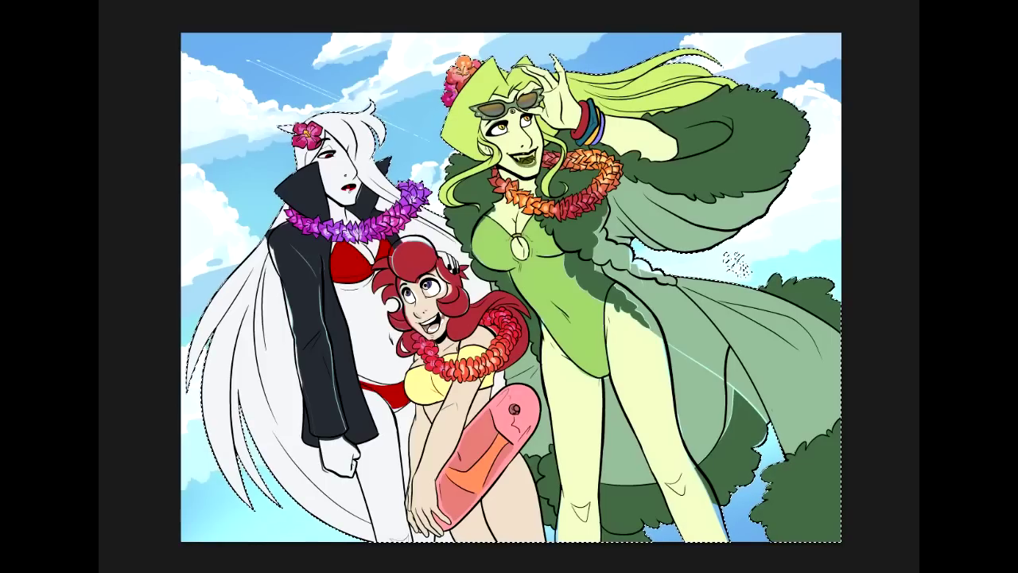
{"action": "left_click", "coordinate": [411, 267]}
{"action": "key", "text": "alt+BackSpace"}
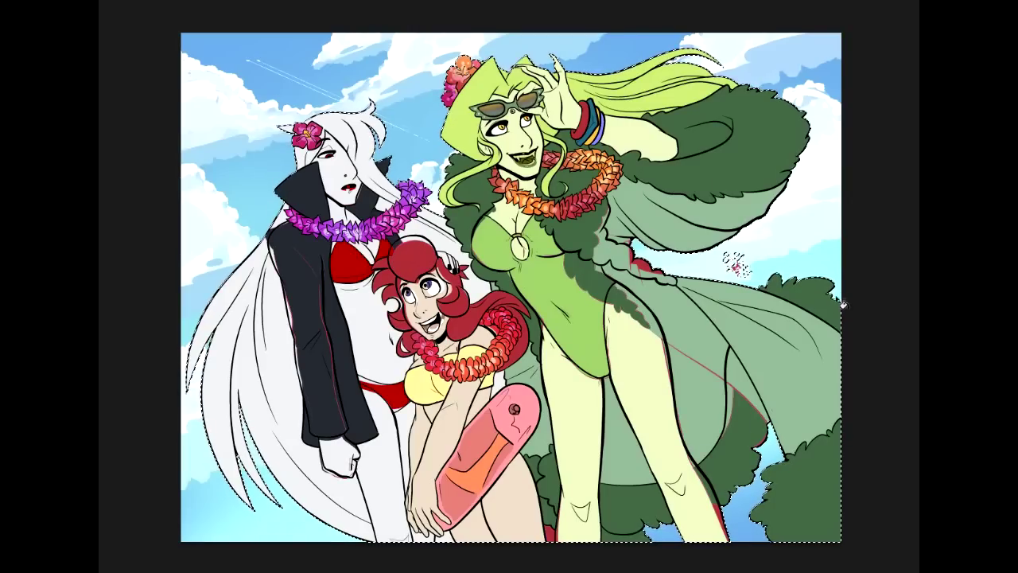
{"action": "key", "text": "ctrl+d"}
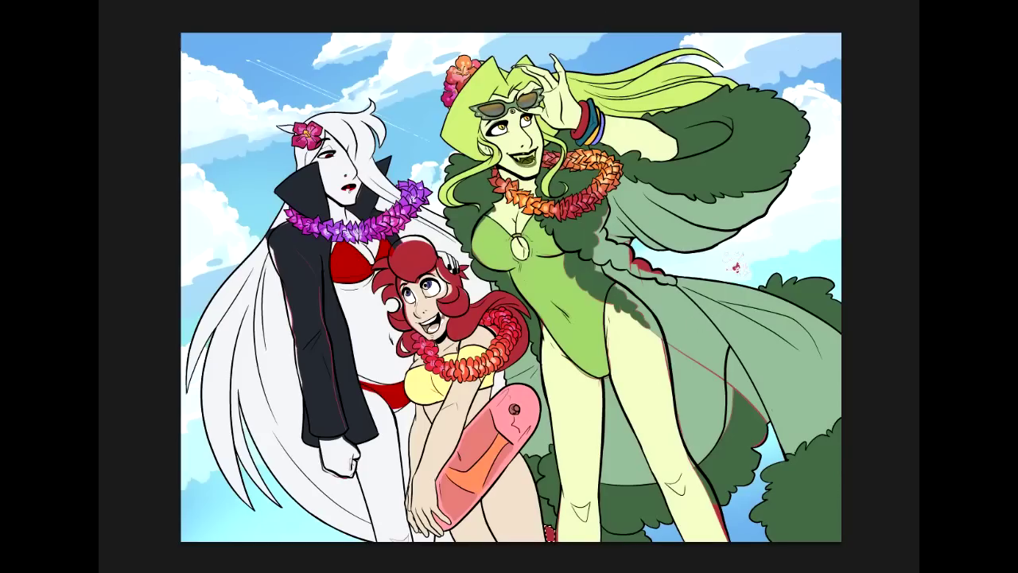
Delete the stray red fill between the legs and the red specks in the sky, clearing the selections
{"action": "key", "text": "Delete"}
{"action": "mouse_move", "coordinate": [716, 266]}
{"action": "left_mouse_down"}
{"action": "mouse_move", "coordinate": [718, 256]}
{"action": "mouse_move", "coordinate": [757, 271]}
{"action": "mouse_move", "coordinate": [740, 280]}
{"action": "left_mouse_up"}
{"action": "key", "text": "Delete"}
{"action": "key", "text": "ctrl+d"}
{"action": "key", "text": "ctrl+d"}
Fill the gaps in the tall woman's fur trim with its dark green and her swimsuit's torso with its light green
{"action": "left_click", "coordinate": [580, 233], "text": "alt"}
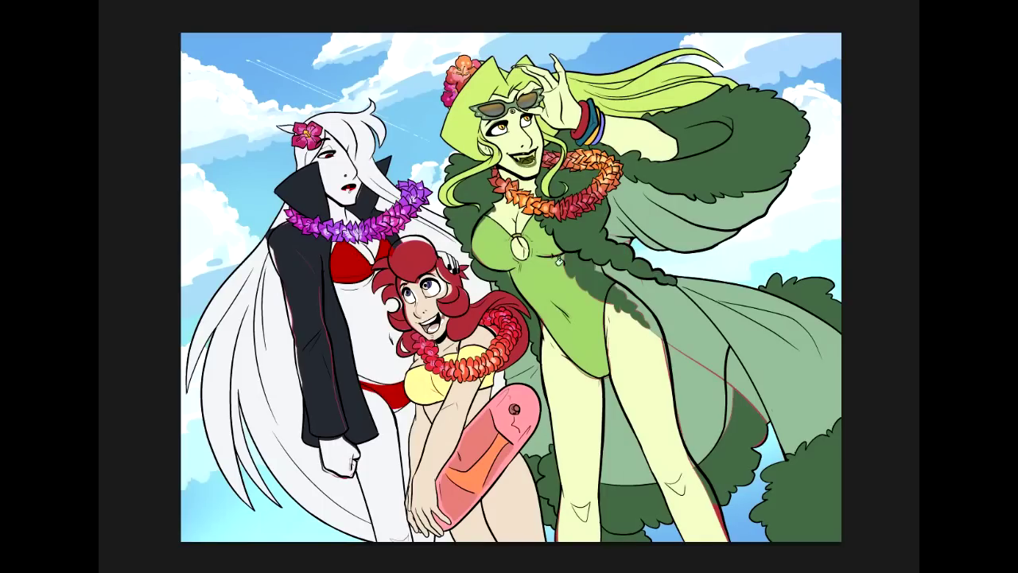
{"action": "left_click", "coordinate": [571, 284], "text": "alt"}
{"action": "left_click", "coordinate": [582, 275]}
{"action": "left_click", "coordinate": [504, 221], "text": "alt"}
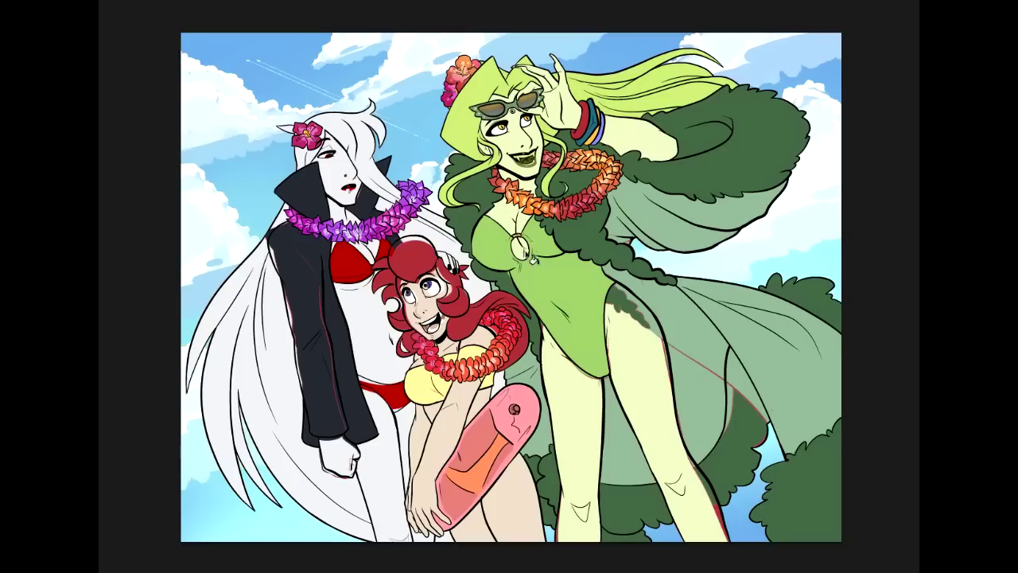
Fill both of the tall woman's legs with her pale yellow skin colour
{"action": "left_click", "coordinate": [554, 369], "text": "alt"}
{"action": "left_click", "coordinate": [575, 400]}
{"action": "left_click", "coordinate": [646, 397]}
{"action": "left_click", "coordinate": [637, 430], "text": "alt"}
Fill the tall woman's coat lining behind her leg with pale green and the lower fur edge with dark green
{"action": "left_click", "coordinate": [703, 399], "text": "alt"}
{"action": "left_click", "coordinate": [709, 348]}
{"action": "left_click", "coordinate": [744, 430], "text": "alt"}
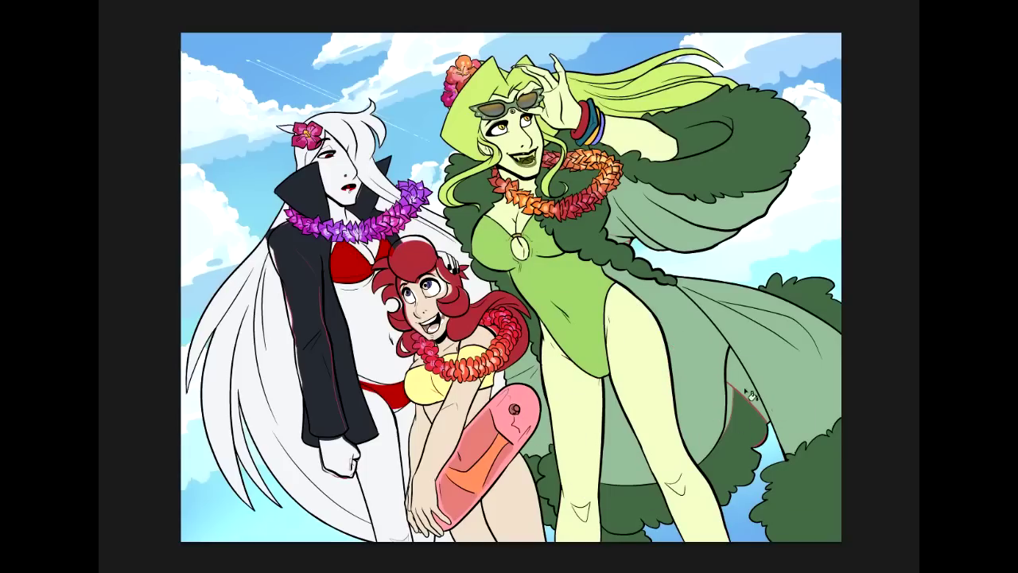
{"action": "left_click", "coordinate": [751, 398]}
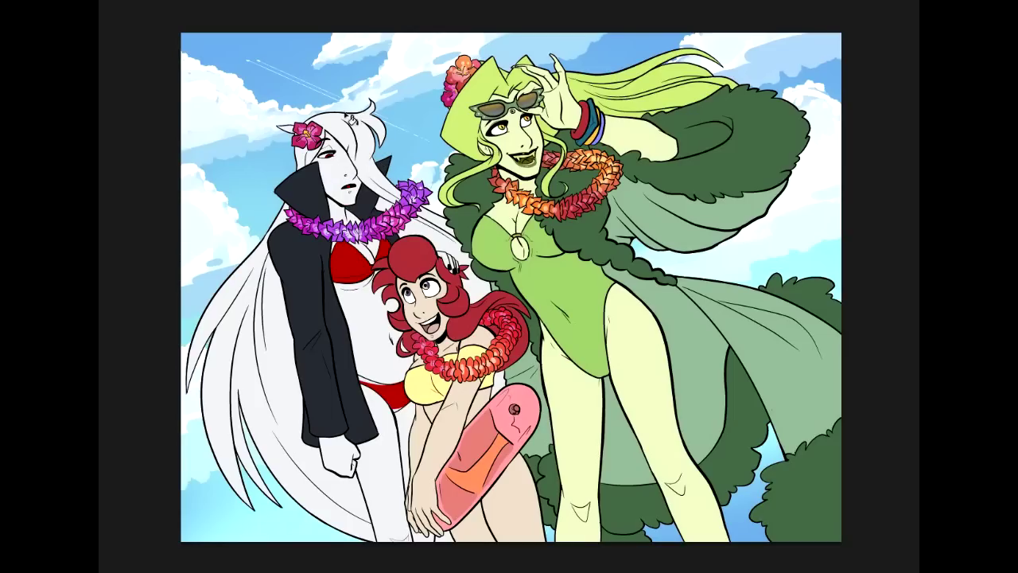
Fill the white-haired woman's bikini bottom with its red and the small woman's iris with its blue-violet
{"action": "left_click", "coordinate": [393, 395], "text": "alt"}
{"action": "left_click", "coordinate": [378, 382]}
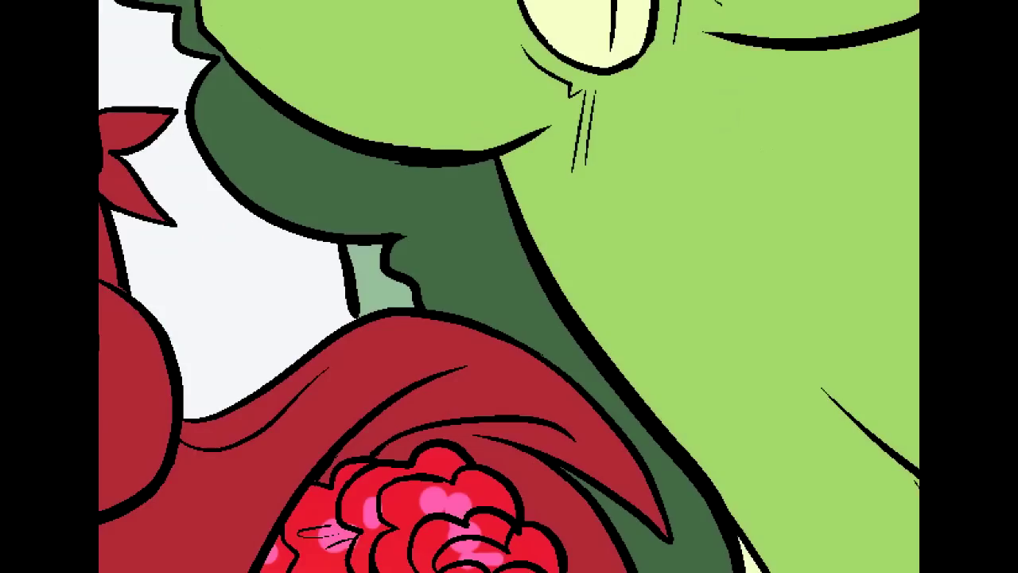
{"action": "left_click_drag", "start_coordinate": [160, 238], "coordinate": [848, 198]}
{"action": "left_click", "coordinate": [537, 230], "text": "alt"}
{"action": "left_click", "coordinate": [539, 228]}
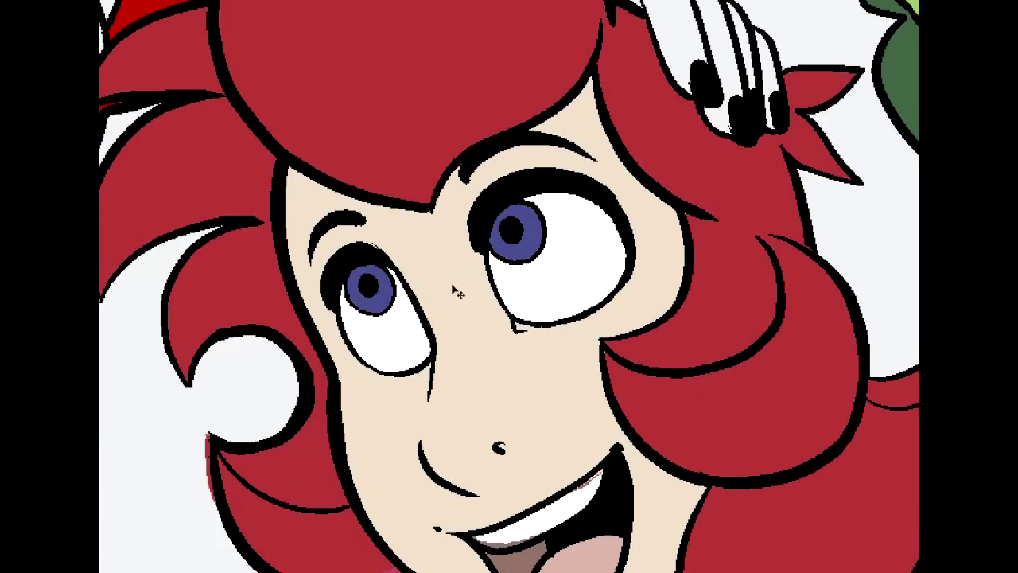
Fill the small woman's teeth with white and the curl beside her cheek with her dark red hair colour
{"action": "mouse_move", "coordinate": [534, 525]}
{"action": "left_mouse_down"}
{"action": "mouse_move", "coordinate": [536, 255]}
{"action": "mouse_move", "coordinate": [556, 234]}
{"action": "left_mouse_up"}
{"action": "left_click", "coordinate": [547, 239], "text": "alt"}
{"action": "left_click", "coordinate": [550, 238]}
{"action": "left_click", "coordinate": [341, 248], "text": "ctrl"}
{"action": "left_click", "coordinate": [337, 255]}
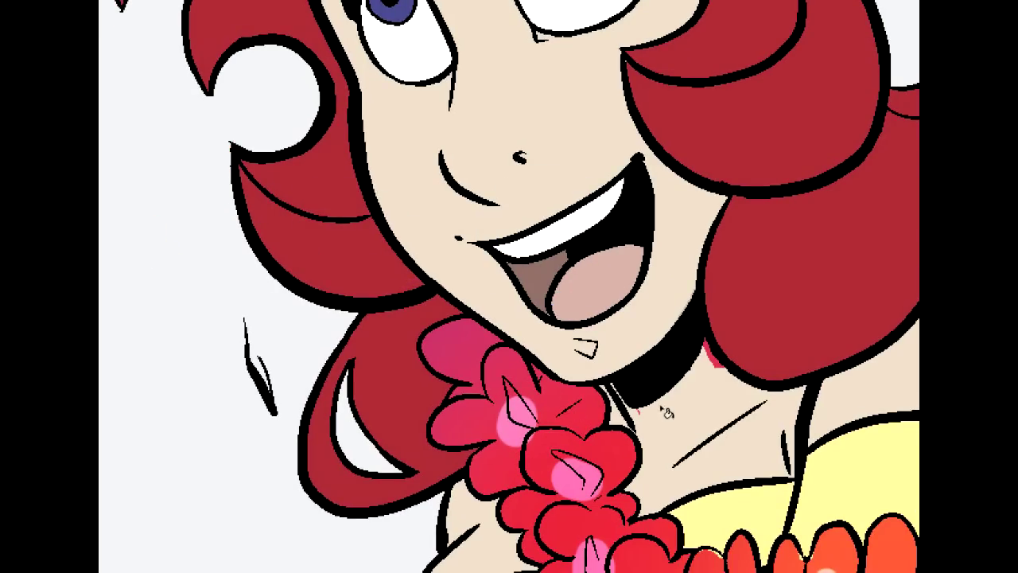
Fill the pink gap beside the small woman's neck and paint the white-haired woman's lips with her red
{"action": "left_click", "coordinate": [712, 355]}
{"action": "left_click_drag", "start_coordinate": [493, 119], "coordinate": [659, 514]}
{"action": "left_click_drag", "start_coordinate": [366, 238], "coordinate": [688, 389]}
{"action": "left_click_drag", "start_coordinate": [358, 87], "coordinate": [342, 494]}
{"action": "mouse_move", "coordinate": [446, 143]}
{"action": "left_mouse_down"}
{"action": "mouse_move", "coordinate": [632, 268]}
{"action": "mouse_move", "coordinate": [673, 413]}
{"action": "left_mouse_up"}
{"action": "left_click", "coordinate": [739, 158], "text": "alt"}
{"action": "left_click", "coordinate": [752, 172]}
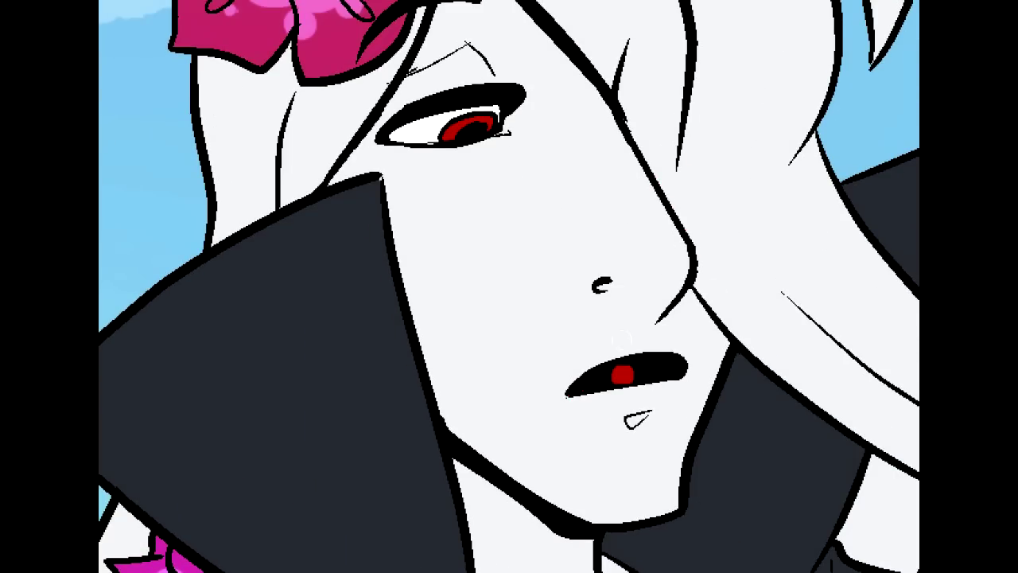
{"action": "mouse_move", "coordinate": [557, 386]}
{"action": "left_mouse_down"}
{"action": "mouse_move", "coordinate": [612, 391]}
{"action": "mouse_move", "coordinate": [579, 388]}
{"action": "mouse_move", "coordinate": [664, 373]}
{"action": "mouse_move", "coordinate": [645, 348]}
{"action": "mouse_move", "coordinate": [568, 363]}
{"action": "left_mouse_up"}
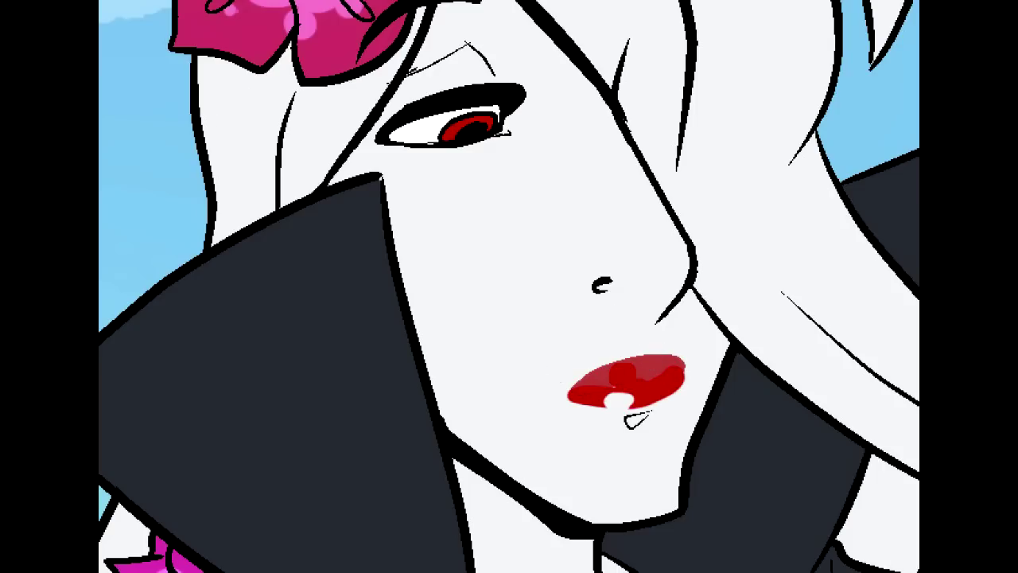
{"action": "mouse_move", "coordinate": [424, 69]}
{"action": "left_mouse_down"}
{"action": "mouse_move", "coordinate": [403, 236]}
{"action": "mouse_move", "coordinate": [382, 256]}
{"action": "mouse_move", "coordinate": [424, 254]}
{"action": "mouse_move", "coordinate": [446, 269]}
{"action": "left_mouse_up"}
{"action": "key", "text": "ctrl+z"}
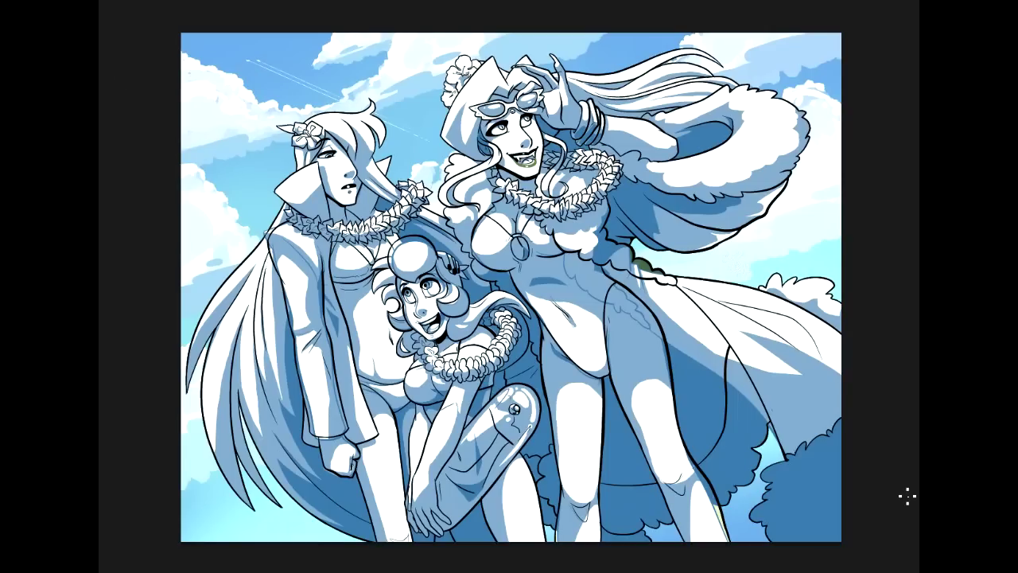
Remove the stray shadow line above the tall woman's swimsuit strap and paint a thin light blue shadow under the strap
{"action": "key", "text": "ctrl+plus"}
{"action": "key", "text": "ctrl+plus"}
{"action": "key", "text": "ctrl+plus"}
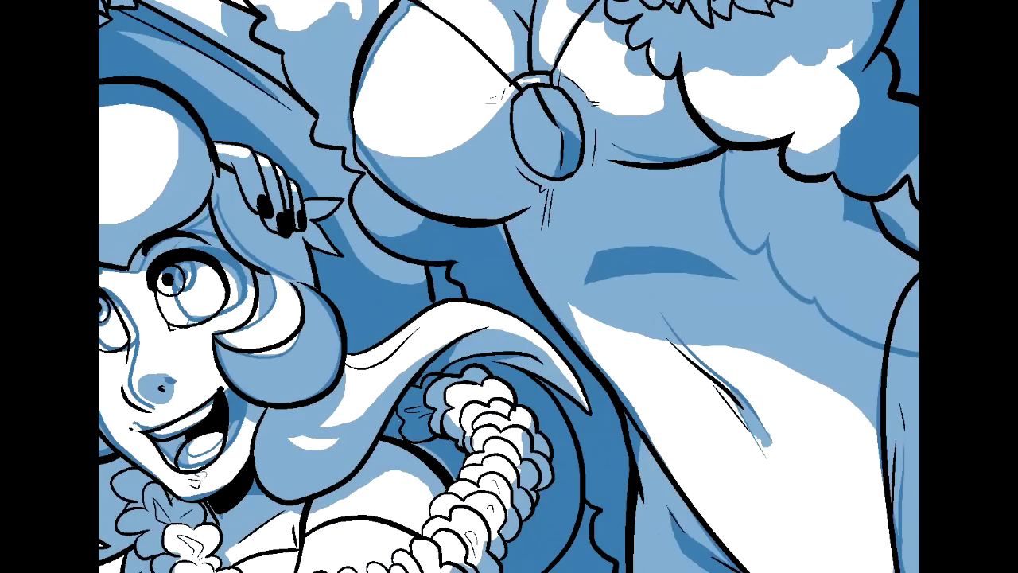
{"action": "left_click_drag", "start_coordinate": [472, 25], "coordinate": [461, 223]}
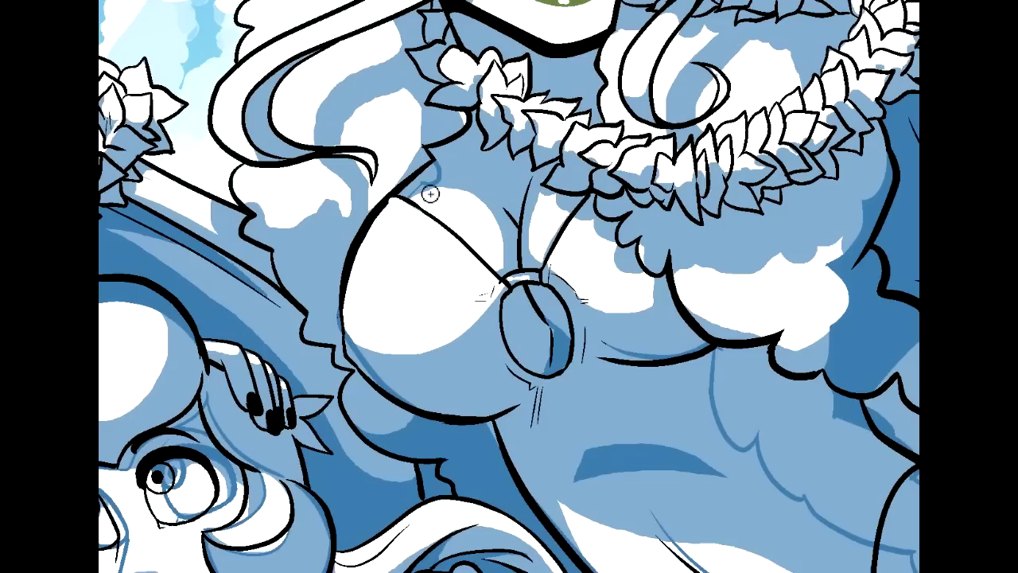
{"action": "left_click", "coordinate": [412, 185], "text": "alt"}
{"action": "left_click", "coordinate": [423, 198], "text": "alt"}
{"action": "left_click_drag", "start_coordinate": [420, 199], "coordinate": [409, 200]}
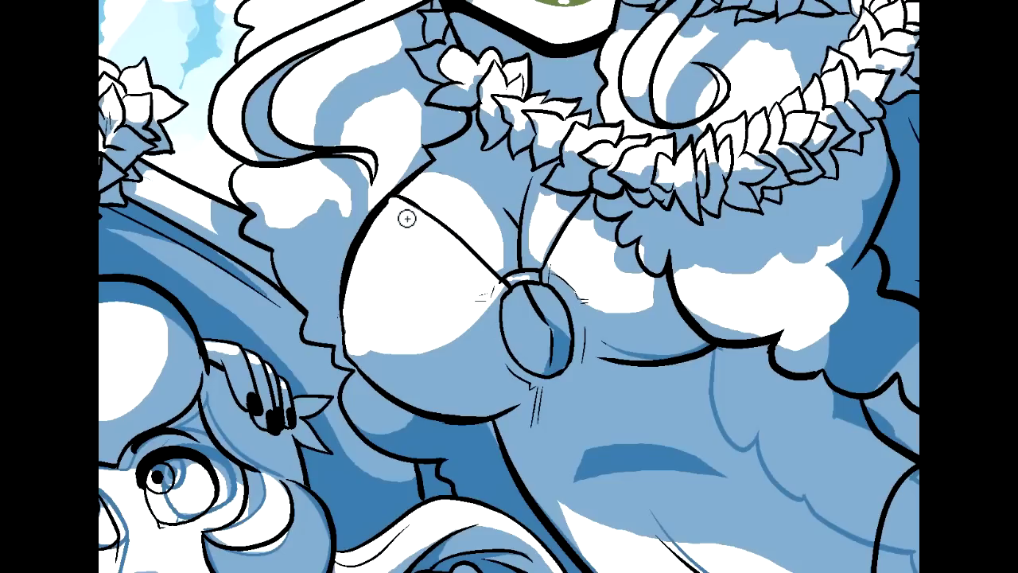
{"action": "mouse_move", "coordinate": [408, 219]}
{"action": "left_mouse_down"}
{"action": "mouse_move", "coordinate": [440, 246]}
{"action": "mouse_move", "coordinate": [425, 260]}
{"action": "mouse_move", "coordinate": [398, 211]}
{"action": "mouse_move", "coordinate": [417, 249]}
{"action": "mouse_move", "coordinate": [396, 225]}
{"action": "mouse_move", "coordinate": [457, 257]}
{"action": "left_mouse_up"}
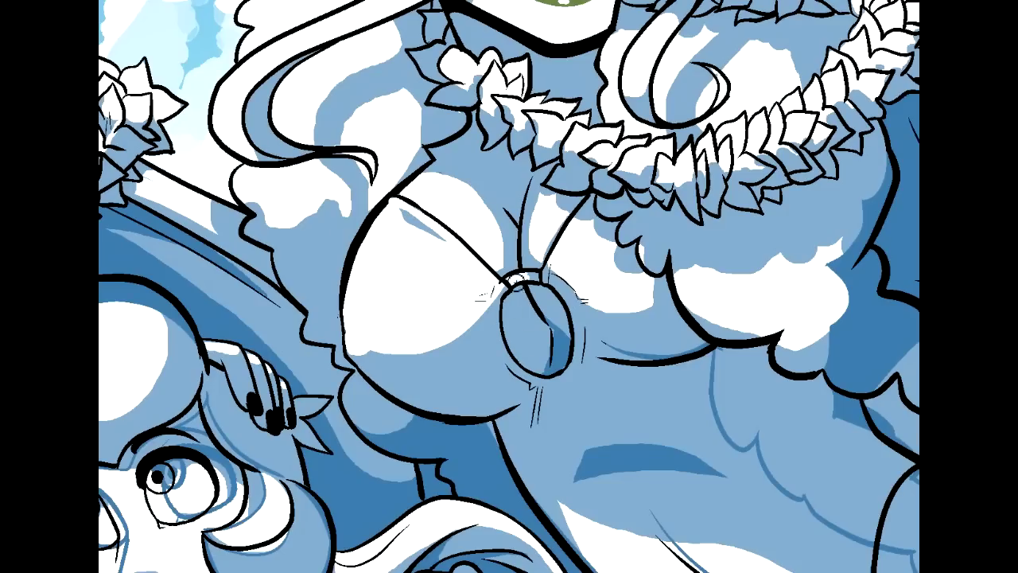
Shade the oval ring on the tall woman's swimsuit and paint its dark blue cast shadow beneath it
{"action": "left_click", "coordinate": [558, 349], "text": "alt"}
{"action": "left_click_drag", "start_coordinate": [568, 343], "coordinate": [554, 330]}
{"action": "mouse_move", "coordinate": [551, 328]}
{"action": "left_mouse_down"}
{"action": "mouse_move", "coordinate": [547, 375]}
{"action": "mouse_move", "coordinate": [521, 383]}
{"action": "mouse_move", "coordinate": [560, 393]}
{"action": "mouse_move", "coordinate": [547, 325]}
{"action": "mouse_move", "coordinate": [581, 389]}
{"action": "mouse_move", "coordinate": [531, 388]}
{"action": "mouse_move", "coordinate": [595, 359]}
{"action": "mouse_move", "coordinate": [572, 386]}
{"action": "mouse_move", "coordinate": [555, 337]}
{"action": "mouse_move", "coordinate": [550, 385]}
{"action": "mouse_move", "coordinate": [514, 377]}
{"action": "mouse_move", "coordinate": [563, 409]}
{"action": "mouse_move", "coordinate": [587, 366]}
{"action": "mouse_move", "coordinate": [560, 401]}
{"action": "left_mouse_up"}
{"action": "left_click", "coordinate": [605, 381], "text": "alt"}
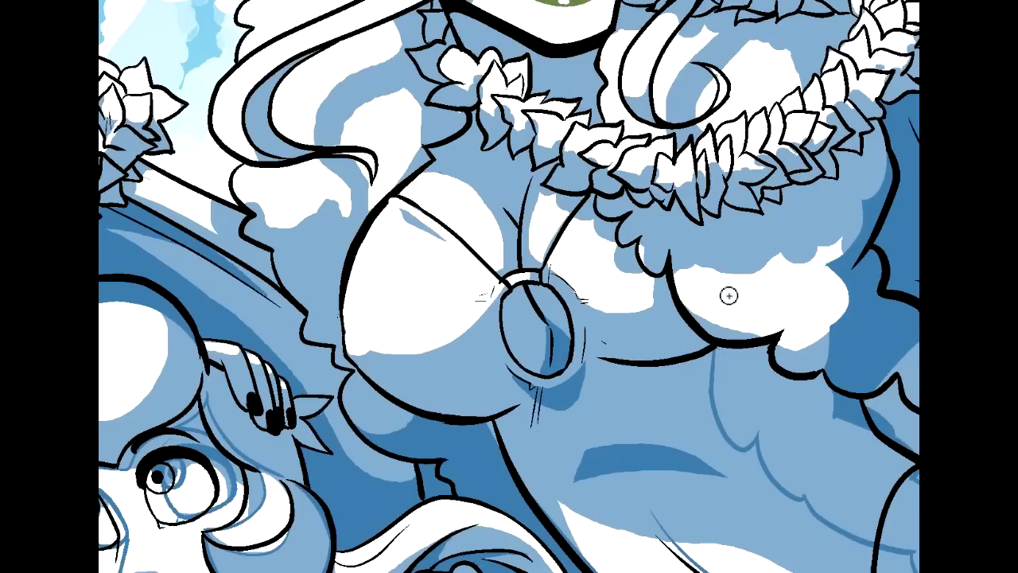
Paint over the leftover fur sketch lines across the tall woman's waist, hip and thigh with the light blue shadow colour
{"action": "mouse_move", "coordinate": [716, 381]}
{"action": "left_mouse_down"}
{"action": "mouse_move", "coordinate": [433, 238]}
{"action": "mouse_move", "coordinate": [466, 205]}
{"action": "left_mouse_up"}
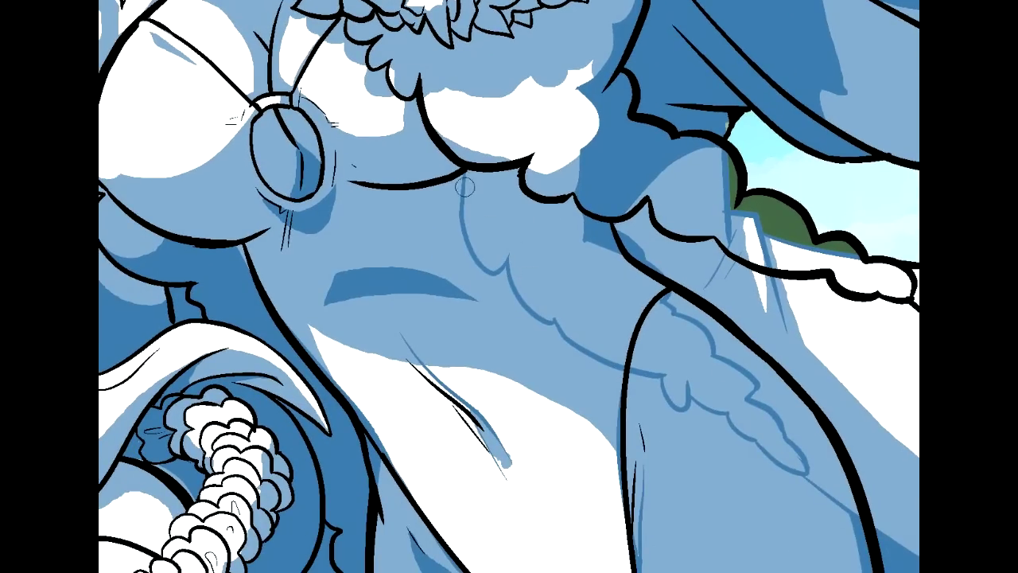
{"action": "left_click_drag", "start_coordinate": [465, 212], "coordinate": [587, 351]}
{"action": "mouse_move", "coordinate": [540, 240]}
{"action": "left_mouse_down"}
{"action": "mouse_move", "coordinate": [563, 217]}
{"action": "mouse_move", "coordinate": [586, 225]}
{"action": "mouse_move", "coordinate": [595, 250]}
{"action": "mouse_move", "coordinate": [649, 249]}
{"action": "left_mouse_up"}
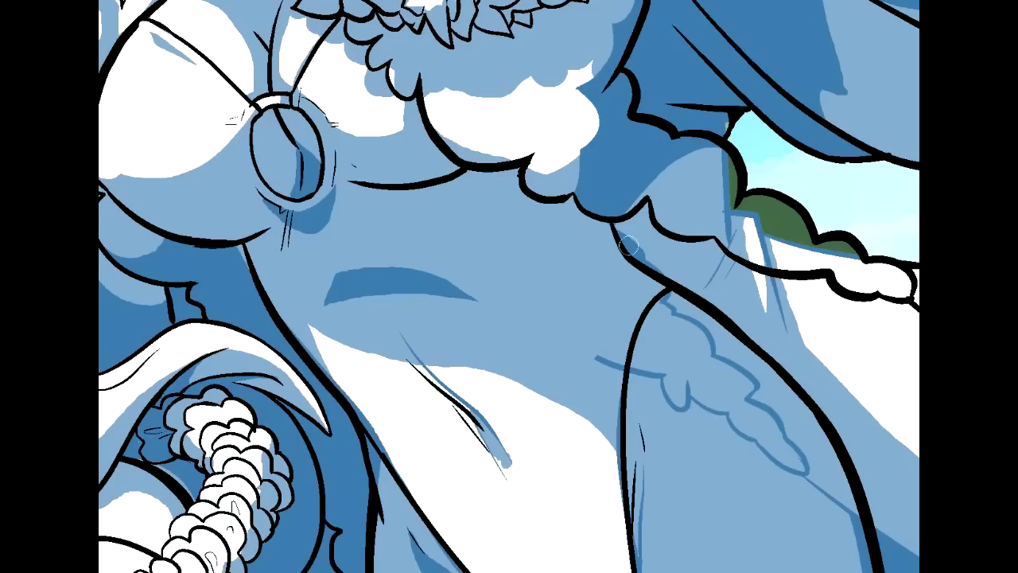
{"action": "mouse_move", "coordinate": [587, 353]}
{"action": "left_mouse_down"}
{"action": "mouse_move", "coordinate": [642, 363]}
{"action": "mouse_move", "coordinate": [630, 417]}
{"action": "left_mouse_up"}
{"action": "left_click_drag", "start_coordinate": [671, 313], "coordinate": [703, 344]}
{"action": "mouse_move", "coordinate": [833, 510]}
{"action": "left_mouse_down"}
{"action": "mouse_move", "coordinate": [805, 458]}
{"action": "mouse_move", "coordinate": [844, 312]}
{"action": "left_mouse_up"}
{"action": "mouse_move", "coordinate": [723, 229]}
{"action": "left_mouse_down"}
{"action": "mouse_move", "coordinate": [767, 217]}
{"action": "mouse_move", "coordinate": [808, 280]}
{"action": "left_mouse_up"}
Cover the stray dark blue edges along the tall woman's thighs and lower swimsuit line with light blue
{"action": "left_click_drag", "start_coordinate": [748, 334], "coordinate": [509, 251]}
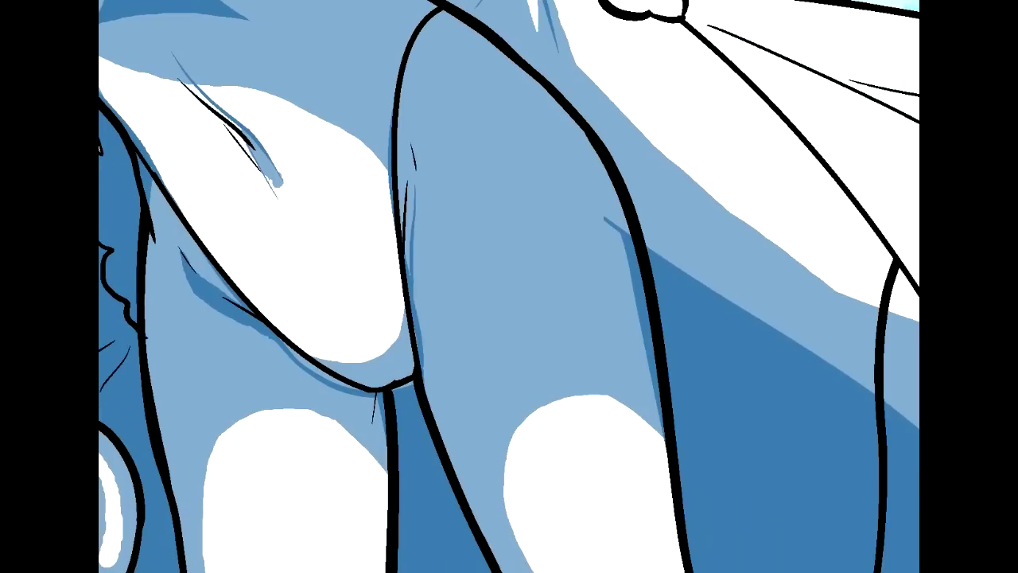
{"action": "mouse_move", "coordinate": [597, 239]}
{"action": "left_mouse_down"}
{"action": "mouse_move", "coordinate": [608, 270]}
{"action": "mouse_move", "coordinate": [604, 233]}
{"action": "mouse_move", "coordinate": [615, 327]}
{"action": "mouse_move", "coordinate": [638, 368]}
{"action": "mouse_move", "coordinate": [639, 347]}
{"action": "mouse_move", "coordinate": [648, 407]}
{"action": "mouse_move", "coordinate": [637, 366]}
{"action": "left_mouse_up"}
{"action": "left_click_drag", "start_coordinate": [401, 153], "coordinate": [428, 364]}
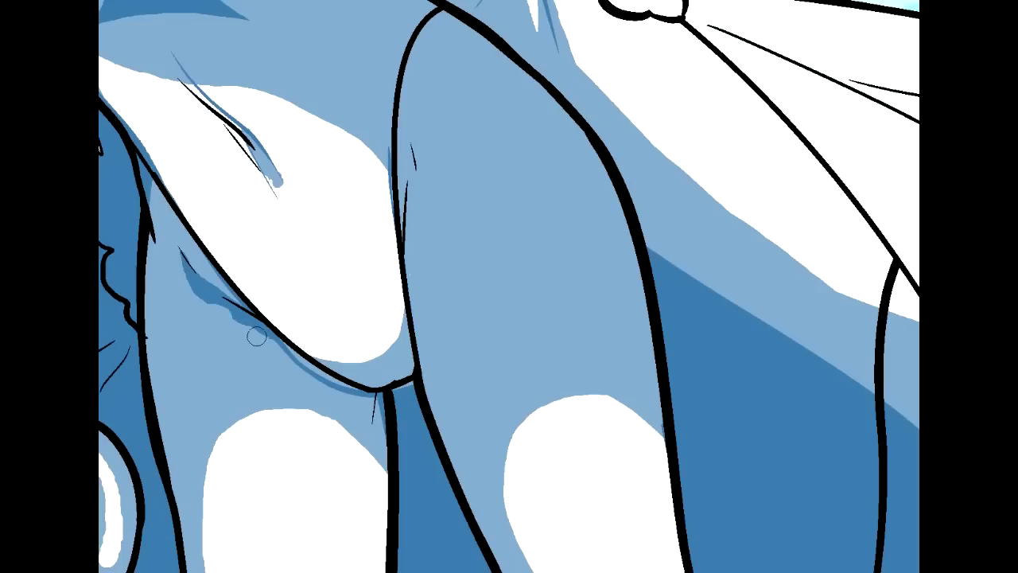
{"action": "left_click_drag", "start_coordinate": [257, 336], "coordinate": [232, 317]}
{"action": "mouse_move", "coordinate": [308, 372]}
{"action": "left_mouse_down"}
{"action": "mouse_move", "coordinate": [358, 394]}
{"action": "mouse_move", "coordinate": [364, 418]}
{"action": "left_mouse_up"}
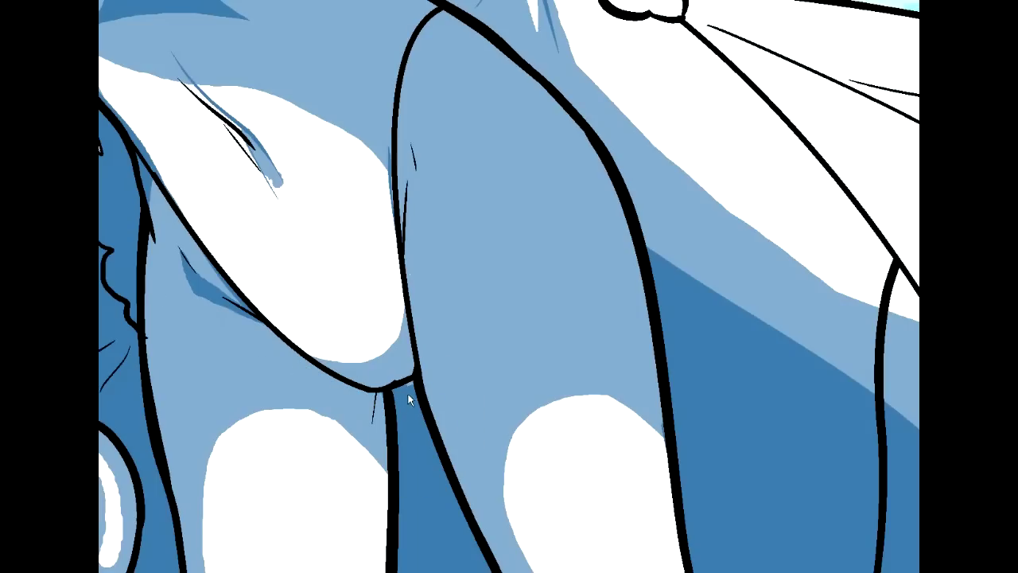
Trim the shadow around the crease on the tall woman's lower belly and fill the white gap at her inner thigh with light blue
{"action": "left_click_drag", "start_coordinate": [493, 183], "coordinate": [710, 329]}
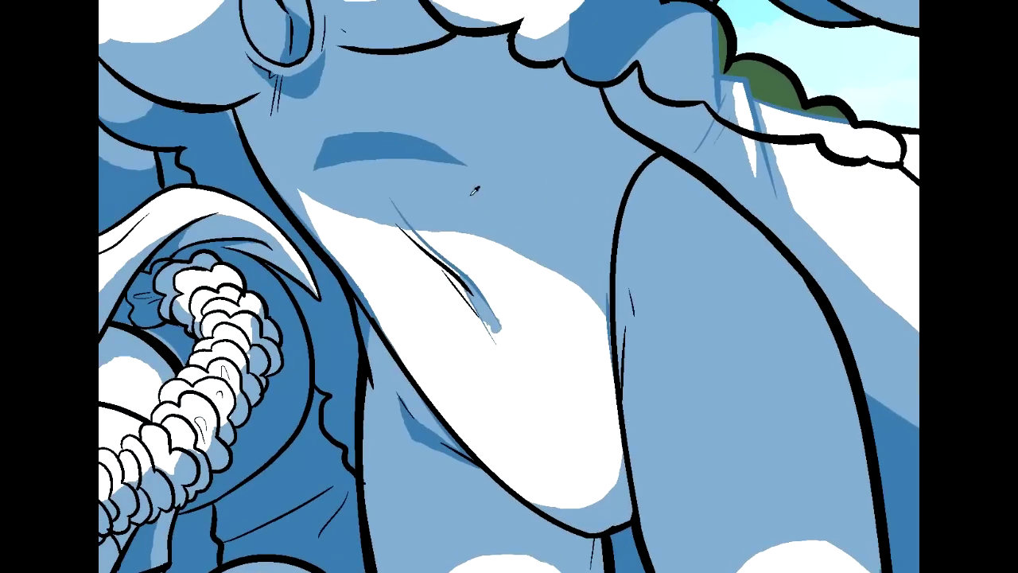
{"action": "left_click", "coordinate": [504, 277]}
{"action": "left_click_drag", "start_coordinate": [495, 283], "coordinate": [486, 310]}
{"action": "left_click", "coordinate": [425, 208]}
{"action": "left_click_drag", "start_coordinate": [384, 184], "coordinate": [404, 218]}
{"action": "left_click", "coordinate": [478, 258]}
{"action": "left_click_drag", "start_coordinate": [422, 241], "coordinate": [477, 272]}
{"action": "left_click", "coordinate": [447, 214]}
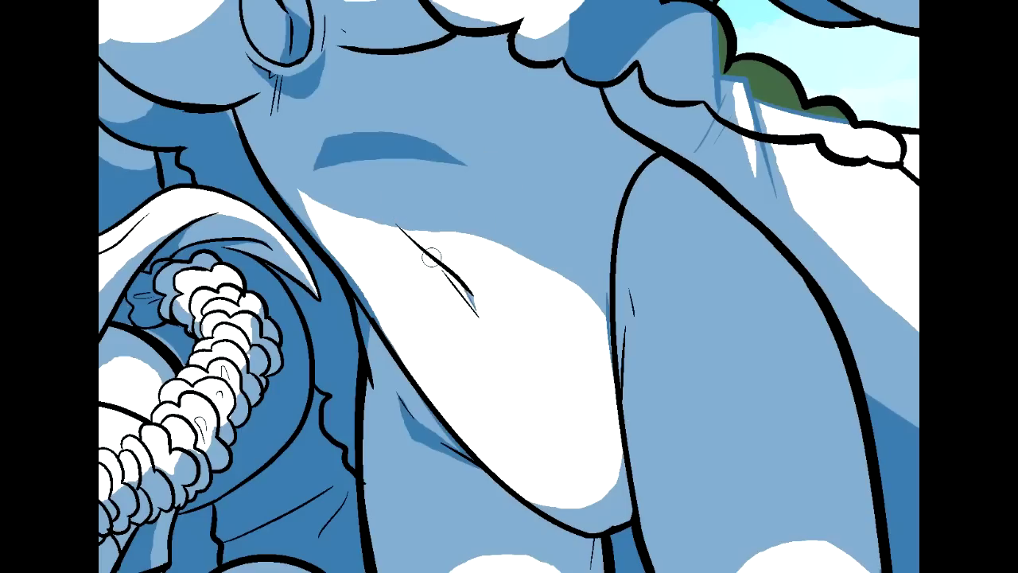
{"action": "left_click_drag", "start_coordinate": [447, 273], "coordinate": [491, 321]}
{"action": "mouse_move", "coordinate": [390, 321]}
{"action": "left_mouse_down"}
{"action": "mouse_move", "coordinate": [342, 261]}
{"action": "mouse_move", "coordinate": [391, 342]}
{"action": "left_mouse_up"}
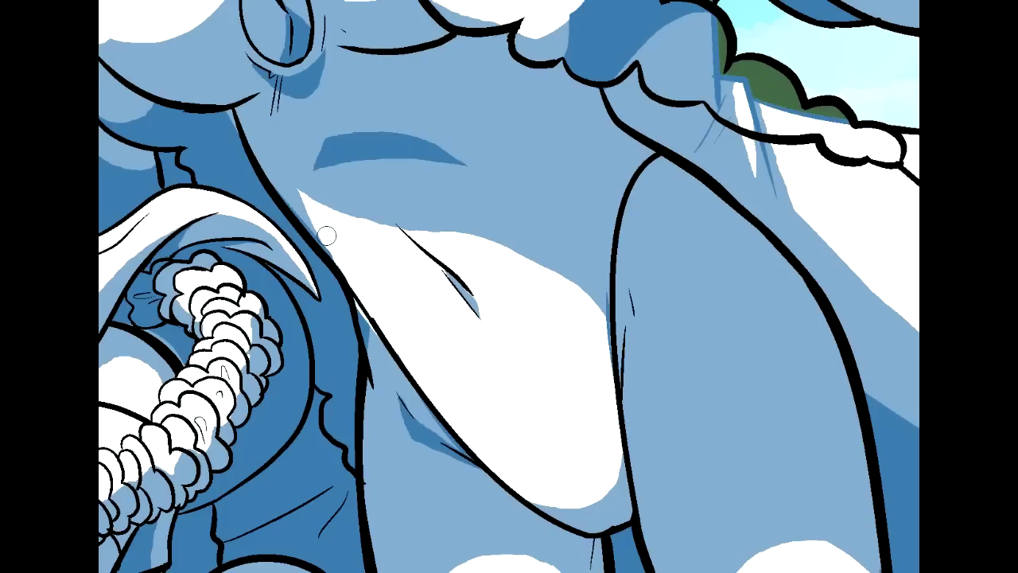
{"action": "left_click", "coordinate": [378, 350], "text": "alt"}
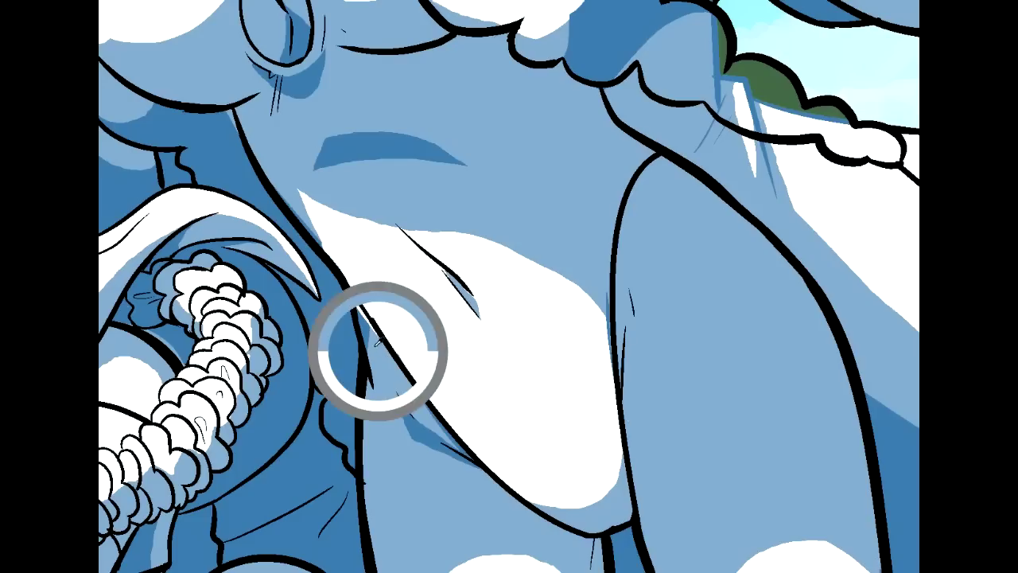
{"action": "left_click_drag", "start_coordinate": [342, 289], "coordinate": [367, 334]}
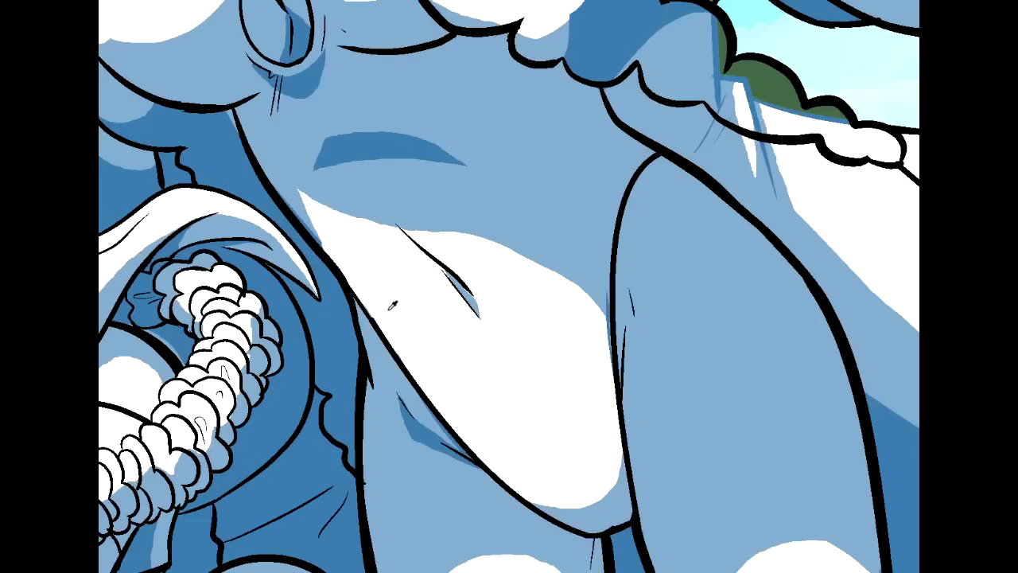
Paint the fur trim and coat lining behind the tall woman's hip with light blue, covering the green and white areas
{"action": "mouse_move", "coordinate": [848, 286]}
{"action": "left_mouse_down"}
{"action": "mouse_move", "coordinate": [771, 131]}
{"action": "mouse_move", "coordinate": [681, 390]}
{"action": "mouse_move", "coordinate": [671, 393]}
{"action": "mouse_move", "coordinate": [693, 308]}
{"action": "left_mouse_up"}
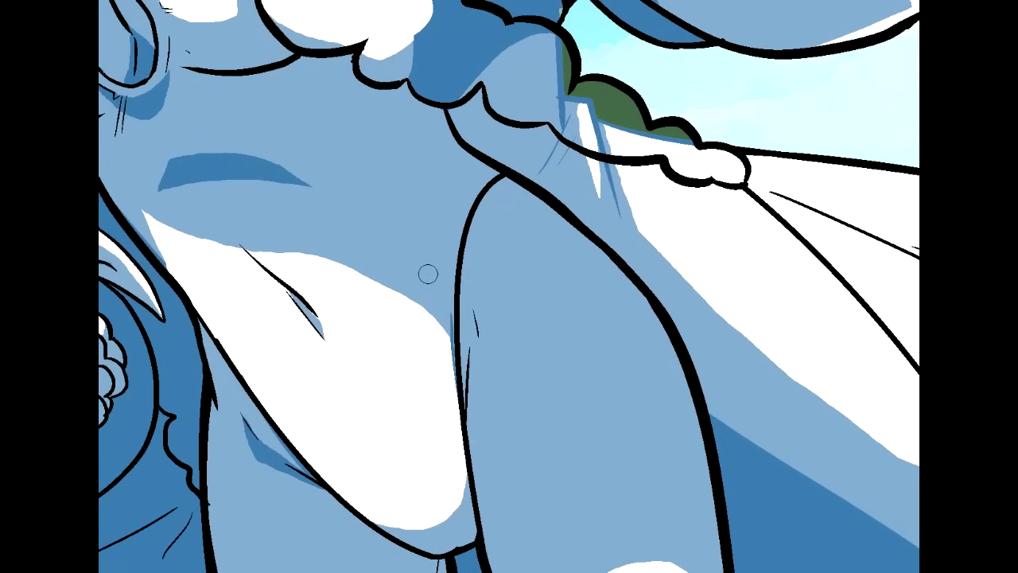
{"action": "left_click_drag", "start_coordinate": [915, 114], "coordinate": [903, 331]}
{"action": "left_click", "coordinate": [359, 297], "text": "alt"}
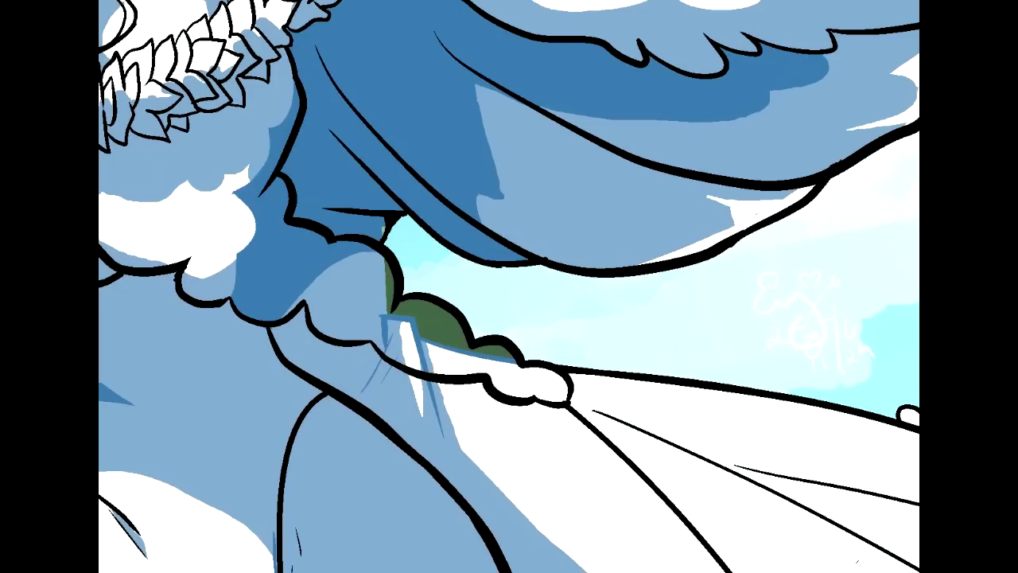
{"action": "mouse_move", "coordinate": [402, 300]}
{"action": "left_mouse_down"}
{"action": "mouse_move", "coordinate": [380, 258]}
{"action": "mouse_move", "coordinate": [386, 303]}
{"action": "mouse_move", "coordinate": [421, 302]}
{"action": "mouse_move", "coordinate": [440, 333]}
{"action": "mouse_move", "coordinate": [409, 338]}
{"action": "mouse_move", "coordinate": [411, 329]}
{"action": "mouse_move", "coordinate": [493, 344]}
{"action": "mouse_move", "coordinate": [492, 363]}
{"action": "mouse_move", "coordinate": [541, 376]}
{"action": "left_mouse_up"}
{"action": "mouse_move", "coordinate": [381, 375]}
{"action": "left_mouse_down"}
{"action": "mouse_move", "coordinate": [427, 412]}
{"action": "mouse_move", "coordinate": [422, 377]}
{"action": "left_mouse_up"}
{"action": "mouse_move", "coordinate": [613, 489]}
{"action": "left_mouse_down"}
{"action": "mouse_move", "coordinate": [525, 428]}
{"action": "mouse_move", "coordinate": [435, 239]}
{"action": "mouse_move", "coordinate": [488, 219]}
{"action": "left_mouse_up"}
{"action": "mouse_move", "coordinate": [314, 119]}
{"action": "left_mouse_down"}
{"action": "mouse_move", "coordinate": [326, 146]}
{"action": "mouse_move", "coordinate": [421, 164]}
{"action": "mouse_move", "coordinate": [495, 222]}
{"action": "mouse_move", "coordinate": [546, 283]}
{"action": "mouse_move", "coordinate": [416, 270]}
{"action": "mouse_move", "coordinate": [500, 345]}
{"action": "mouse_move", "coordinate": [559, 298]}
{"action": "mouse_move", "coordinate": [526, 226]}
{"action": "mouse_move", "coordinate": [671, 446]}
{"action": "mouse_move", "coordinate": [530, 250]}
{"action": "mouse_move", "coordinate": [539, 227]}
{"action": "left_mouse_up"}
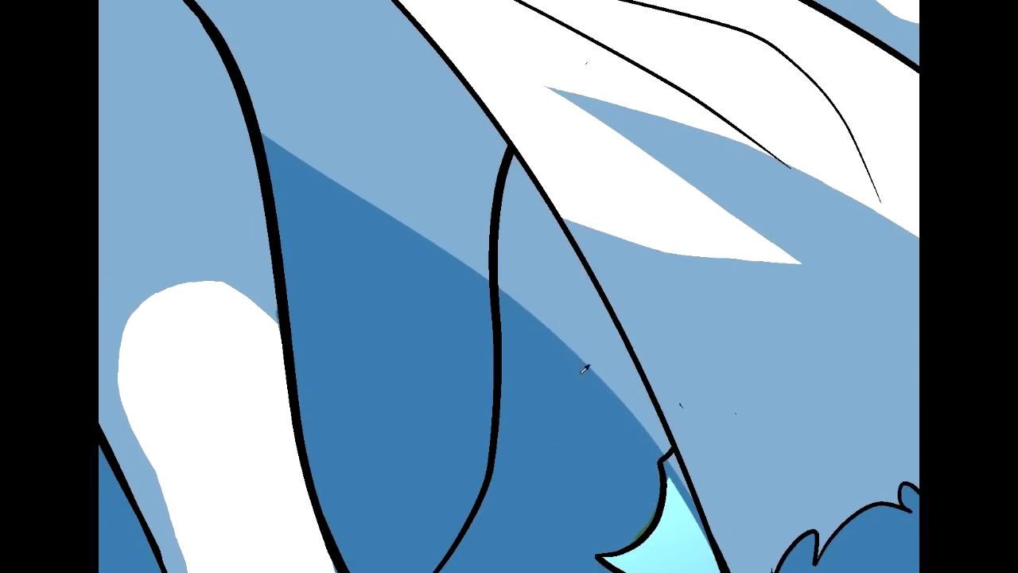
Select the coat lining behind the tall woman's legs, fill it with dark blue shadow and clear the selection
{"action": "mouse_move", "coordinate": [360, 4]}
{"action": "left_mouse_down"}
{"action": "mouse_move", "coordinate": [347, 16]}
{"action": "mouse_move", "coordinate": [483, 317]}
{"action": "mouse_move", "coordinate": [597, 244]}
{"action": "left_mouse_up"}
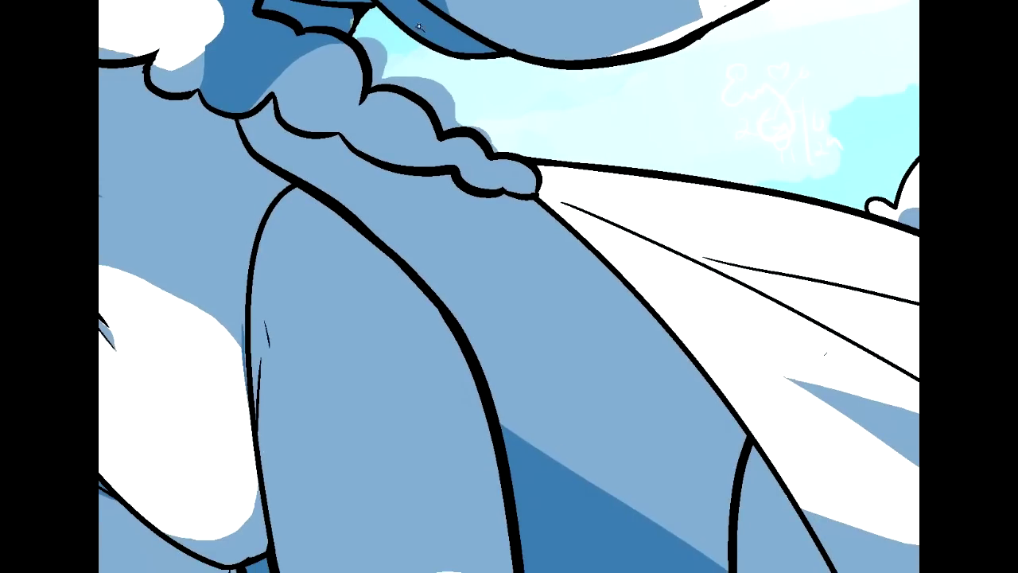
{"action": "left_click", "coordinate": [588, 332]}
{"action": "left_click", "coordinate": [759, 526]}
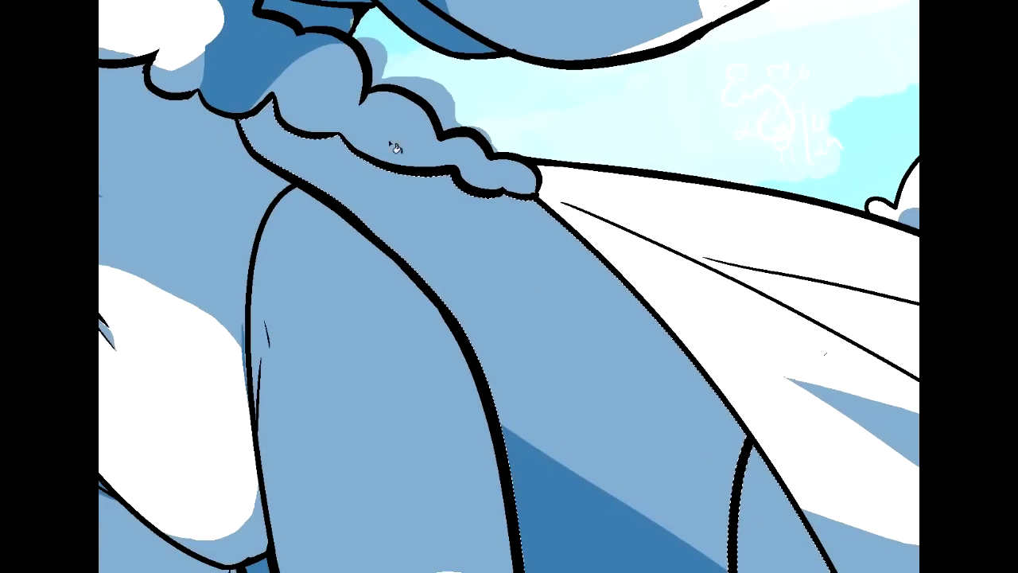
{"action": "left_click", "coordinate": [650, 423]}
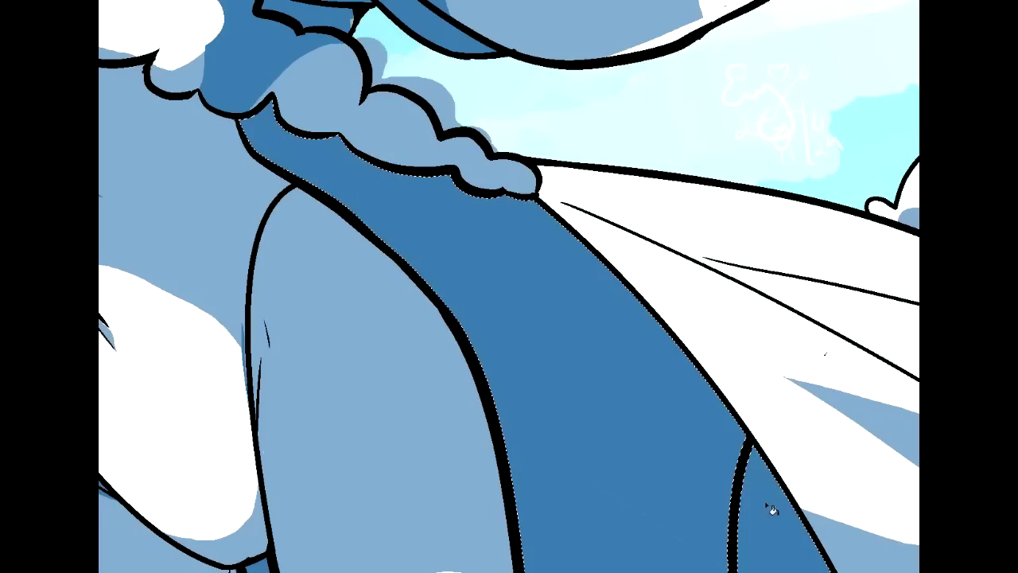
{"action": "key", "text": "ctrl+d"}
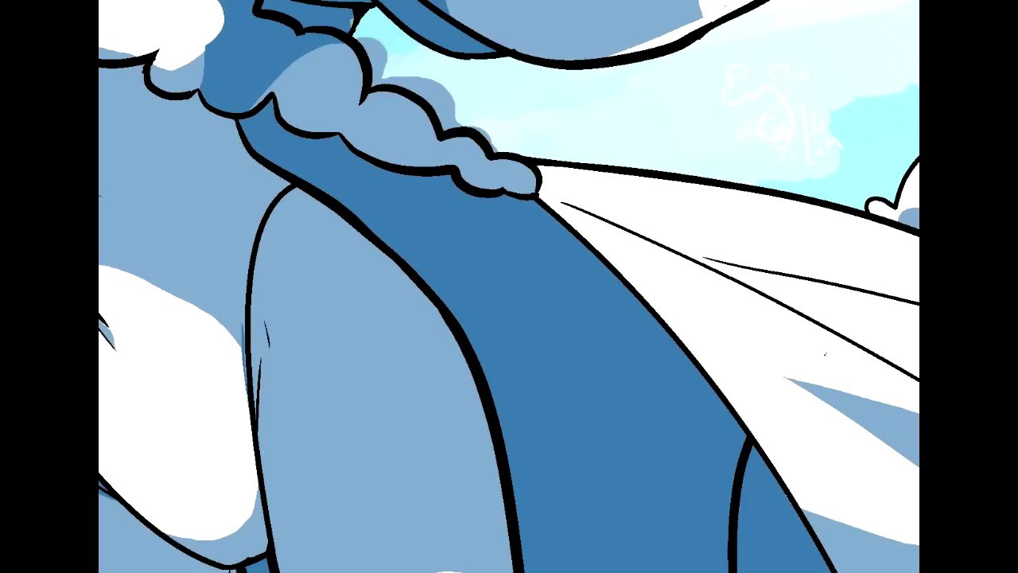
Paint rounded dark blue shadows on the fur trim beside the tall woman's hip, with light blue spots along their edge
{"action": "left_click", "coordinate": [285, 142], "text": "alt"}
{"action": "mouse_move", "coordinate": [288, 66]}
{"action": "left_mouse_down"}
{"action": "mouse_move", "coordinate": [326, 123]}
{"action": "mouse_move", "coordinate": [363, 149]}
{"action": "left_mouse_up"}
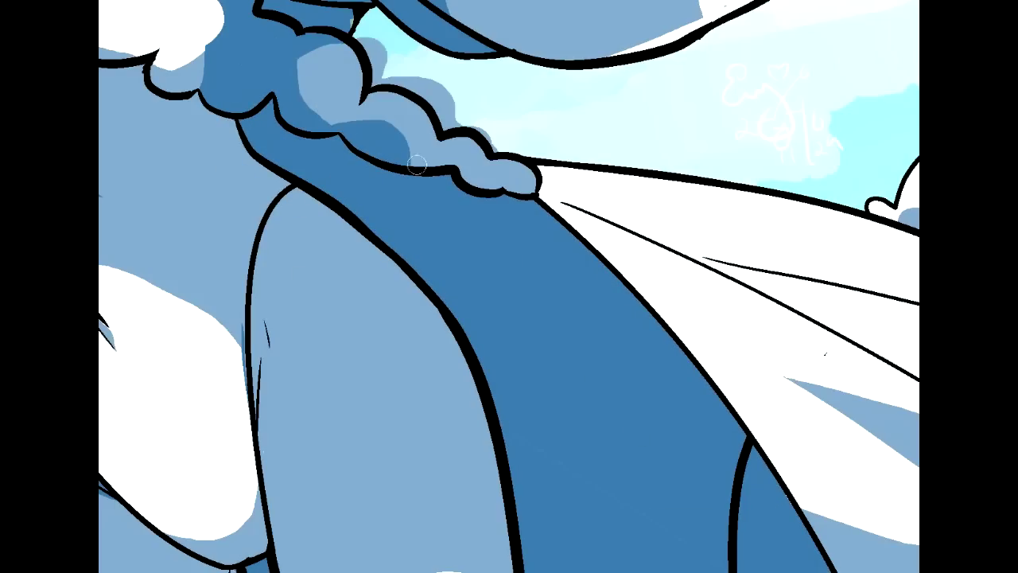
{"action": "mouse_move", "coordinate": [269, 48]}
{"action": "left_mouse_down"}
{"action": "mouse_move", "coordinate": [283, 68]}
{"action": "mouse_move", "coordinate": [265, 40]}
{"action": "left_mouse_up"}
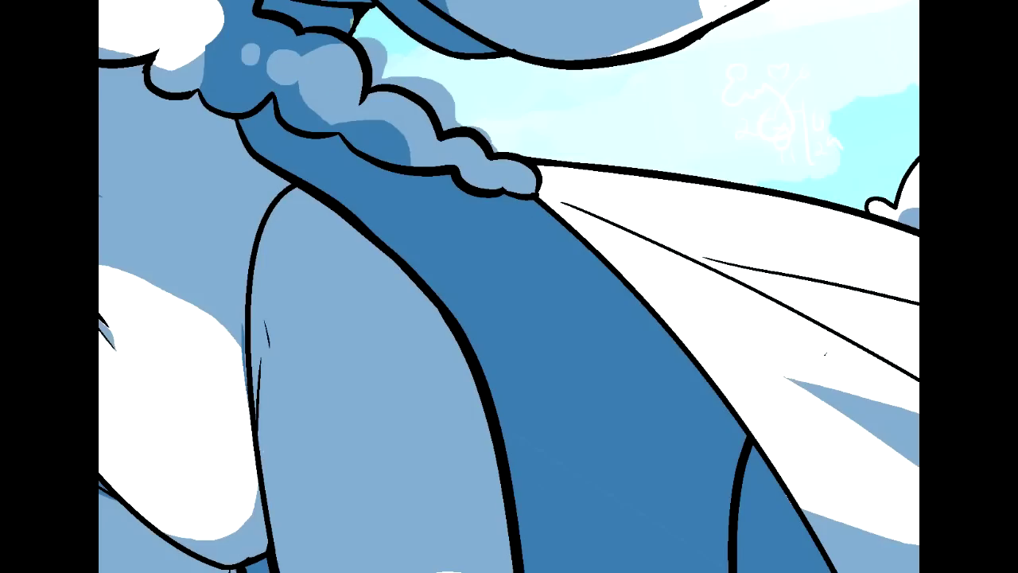
Reshape the light blue shadow around the kneecap of the tall woman's leg nearest the coat lining and clean up its outer edge
{"action": "left_click_drag", "start_coordinate": [509, 517], "coordinate": [392, 290]}
{"action": "left_click_drag", "start_coordinate": [392, 477], "coordinate": [622, 265]}
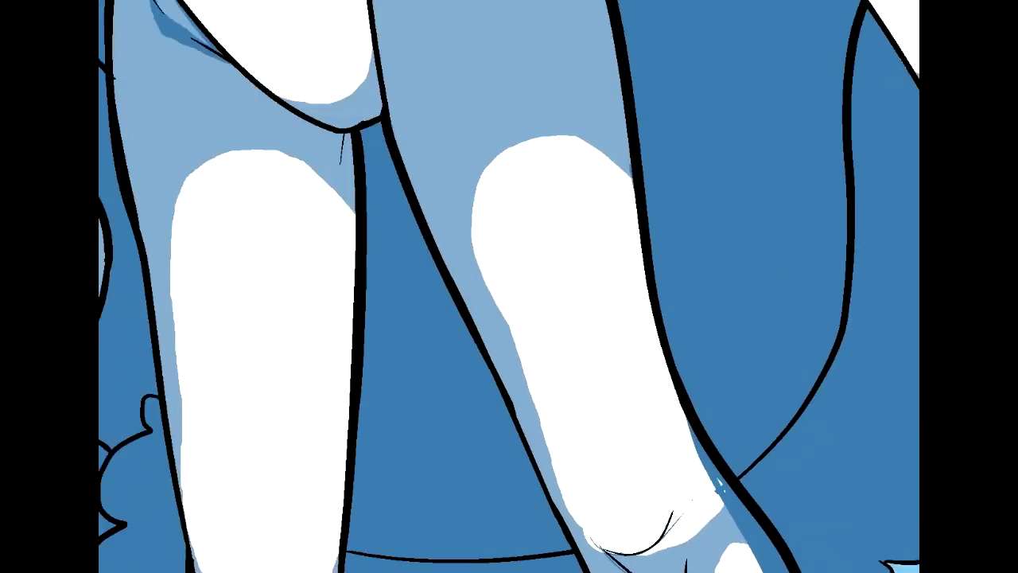
{"action": "scroll", "coordinate": [754, 307], "scroll_direction": "down", "scroll_amount": 4}
{"action": "left_click", "coordinate": [548, 214], "text": "alt"}
{"action": "left_click", "coordinate": [501, 208], "text": "alt"}
{"action": "left_click_drag", "start_coordinate": [507, 175], "coordinate": [532, 296]}
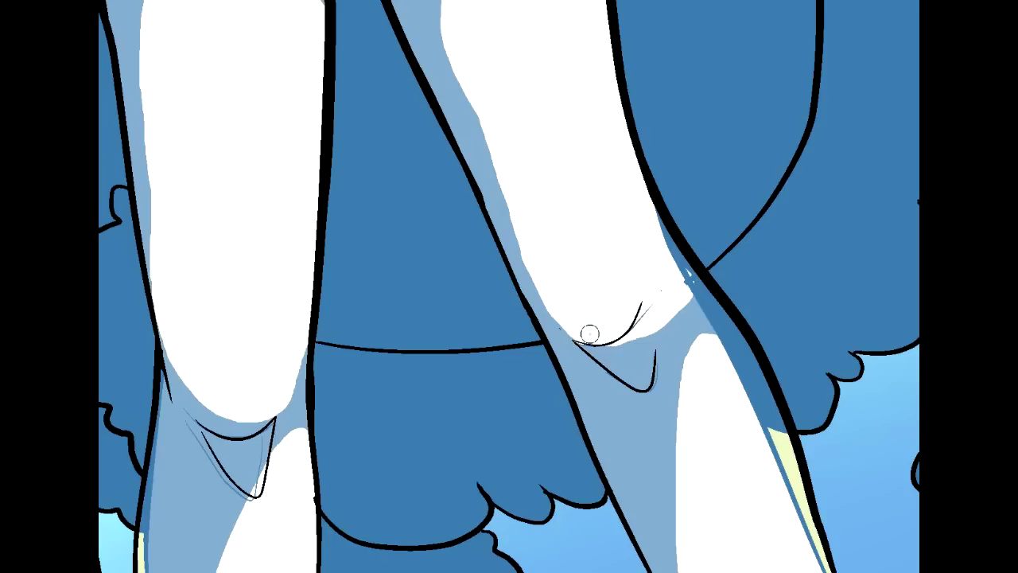
{"action": "mouse_move", "coordinate": [572, 348]}
{"action": "left_mouse_down"}
{"action": "mouse_move", "coordinate": [628, 345]}
{"action": "mouse_move", "coordinate": [603, 354]}
{"action": "mouse_move", "coordinate": [641, 327]}
{"action": "mouse_move", "coordinate": [647, 302]}
{"action": "mouse_move", "coordinate": [644, 335]}
{"action": "left_mouse_up"}
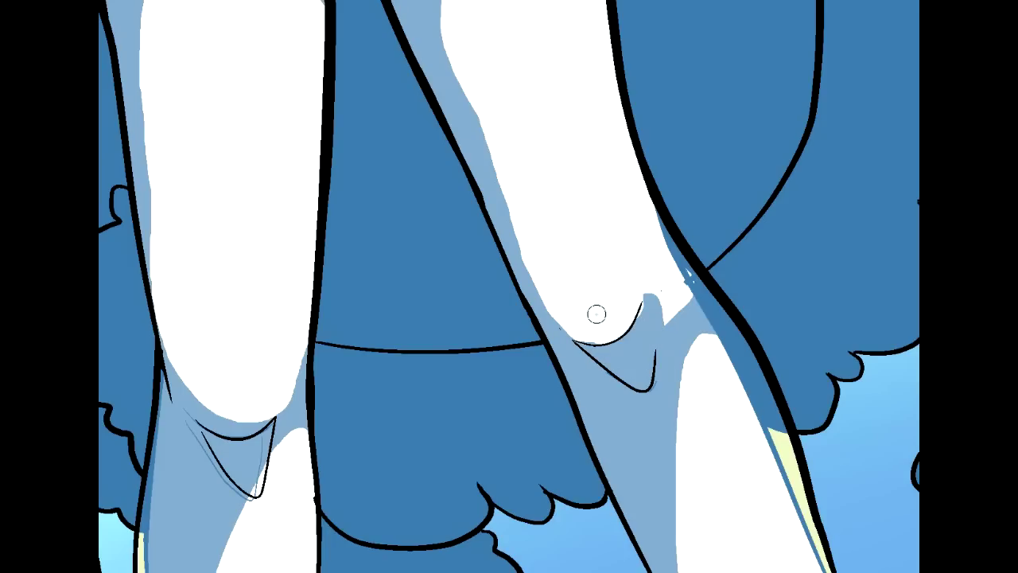
{"action": "mouse_move", "coordinate": [613, 326]}
{"action": "left_mouse_down"}
{"action": "mouse_move", "coordinate": [643, 273]}
{"action": "mouse_move", "coordinate": [667, 308]}
{"action": "mouse_move", "coordinate": [648, 296]}
{"action": "mouse_move", "coordinate": [638, 322]}
{"action": "left_mouse_up"}
{"action": "mouse_move", "coordinate": [653, 223]}
{"action": "left_mouse_down"}
{"action": "mouse_move", "coordinate": [691, 281]}
{"action": "mouse_move", "coordinate": [669, 345]}
{"action": "left_mouse_up"}
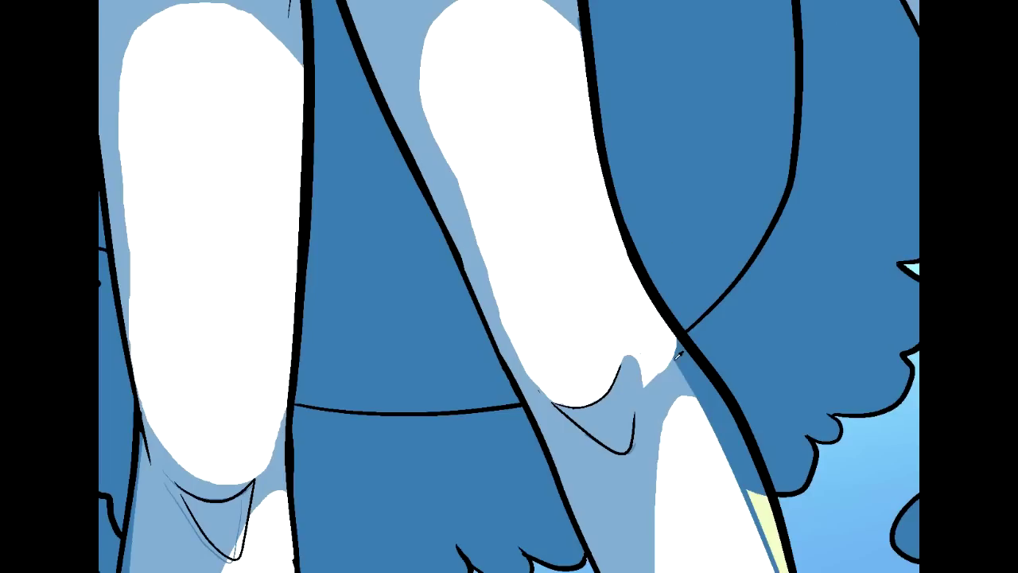
{"action": "mouse_move", "coordinate": [657, 305]}
{"action": "left_mouse_down"}
{"action": "mouse_move", "coordinate": [660, 354]}
{"action": "mouse_move", "coordinate": [667, 338]}
{"action": "mouse_move", "coordinate": [678, 374]}
{"action": "left_mouse_up"}
Cover the dark edge and stray sketch lines around the tall woman's other knee with light blue
{"action": "mouse_move", "coordinate": [711, 392]}
{"action": "left_mouse_down"}
{"action": "mouse_move", "coordinate": [509, 323]}
{"action": "mouse_move", "coordinate": [535, 374]}
{"action": "left_mouse_up"}
{"action": "left_click", "coordinate": [501, 370], "text": "alt"}
{"action": "mouse_move", "coordinate": [487, 341]}
{"action": "left_mouse_down"}
{"action": "mouse_move", "coordinate": [525, 359]}
{"action": "mouse_move", "coordinate": [605, 563]}
{"action": "left_mouse_up"}
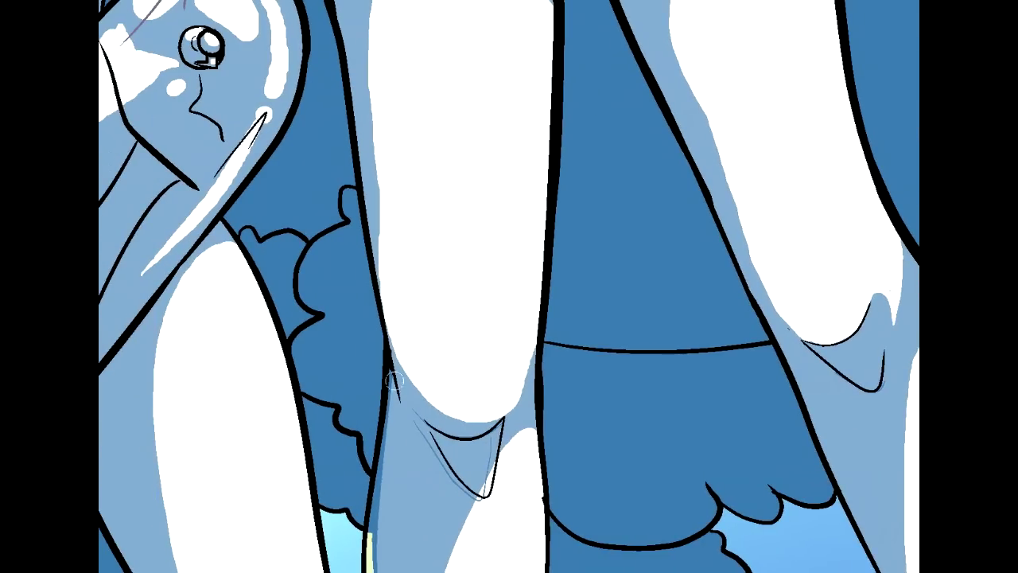
{"action": "mouse_move", "coordinate": [394, 380]}
{"action": "left_mouse_down"}
{"action": "mouse_move", "coordinate": [375, 531]}
{"action": "mouse_move", "coordinate": [371, 479]}
{"action": "mouse_move", "coordinate": [371, 566]}
{"action": "left_mouse_up"}
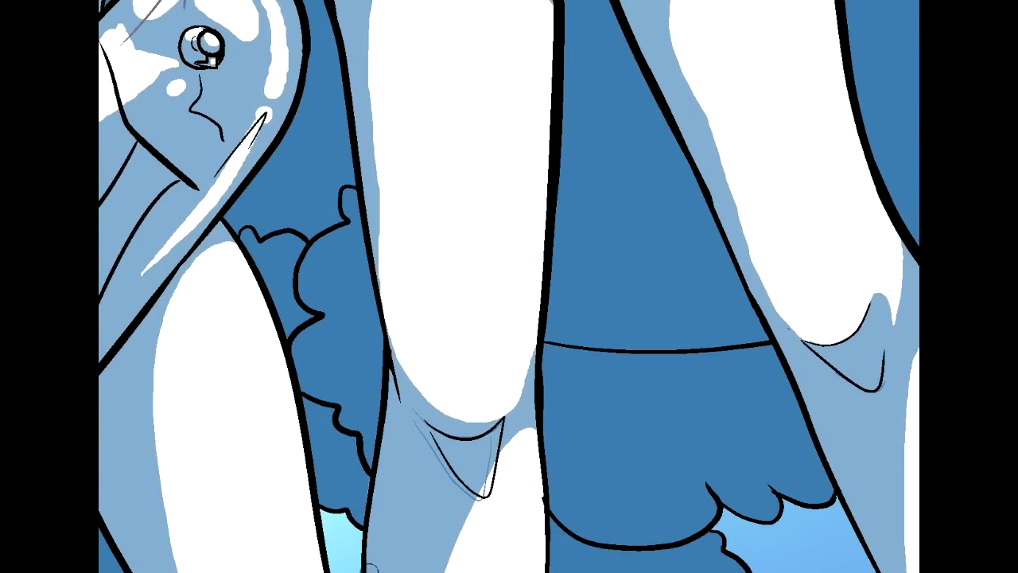
{"action": "left_click_drag", "start_coordinate": [477, 476], "coordinate": [488, 445]}
{"action": "left_click_drag", "start_coordinate": [425, 438], "coordinate": [480, 502]}
{"action": "left_click", "coordinate": [495, 513], "text": "alt"}
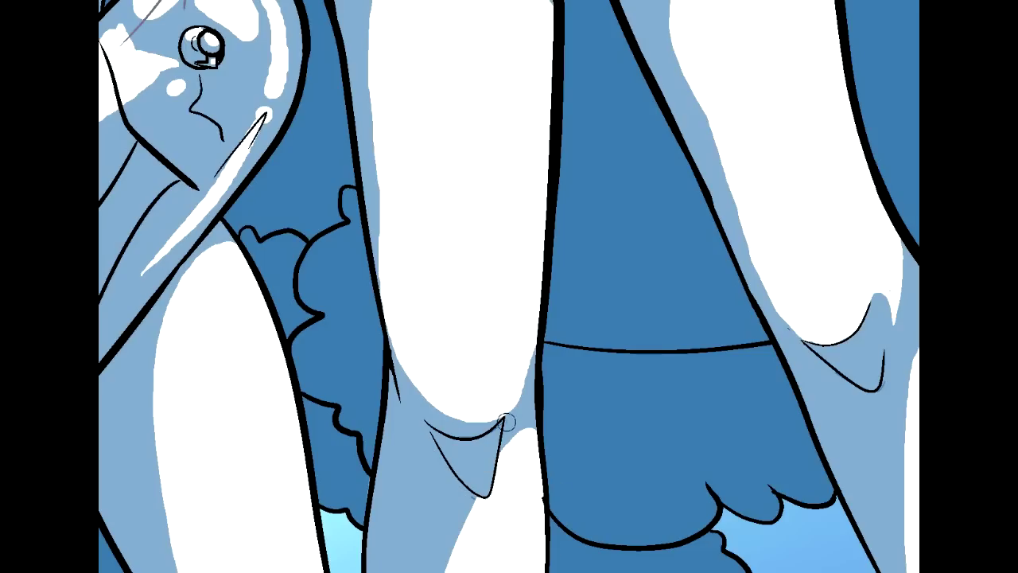
{"action": "mouse_move", "coordinate": [239, 32]}
{"action": "left_mouse_down"}
{"action": "mouse_move", "coordinate": [317, 268]}
{"action": "mouse_move", "coordinate": [316, 405]}
{"action": "mouse_move", "coordinate": [601, 543]}
{"action": "mouse_move", "coordinate": [885, 197]}
{"action": "mouse_move", "coordinate": [750, 42]}
{"action": "left_mouse_up"}
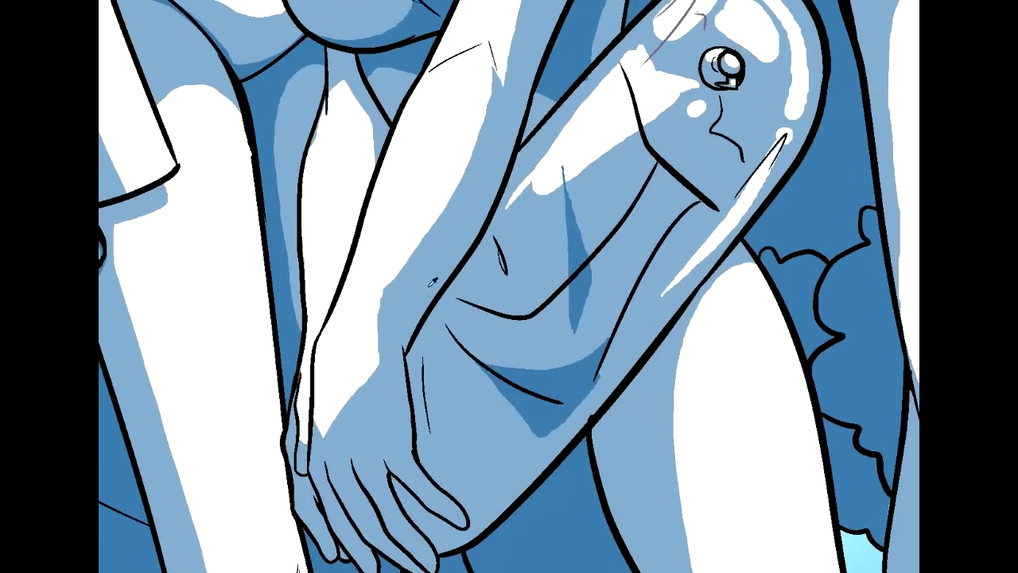
Paint out the stray blue lines around the crouching woman's larger eye and the hair strands beside it with white
{"action": "left_click_drag", "start_coordinate": [368, 122], "coordinate": [544, 307]}
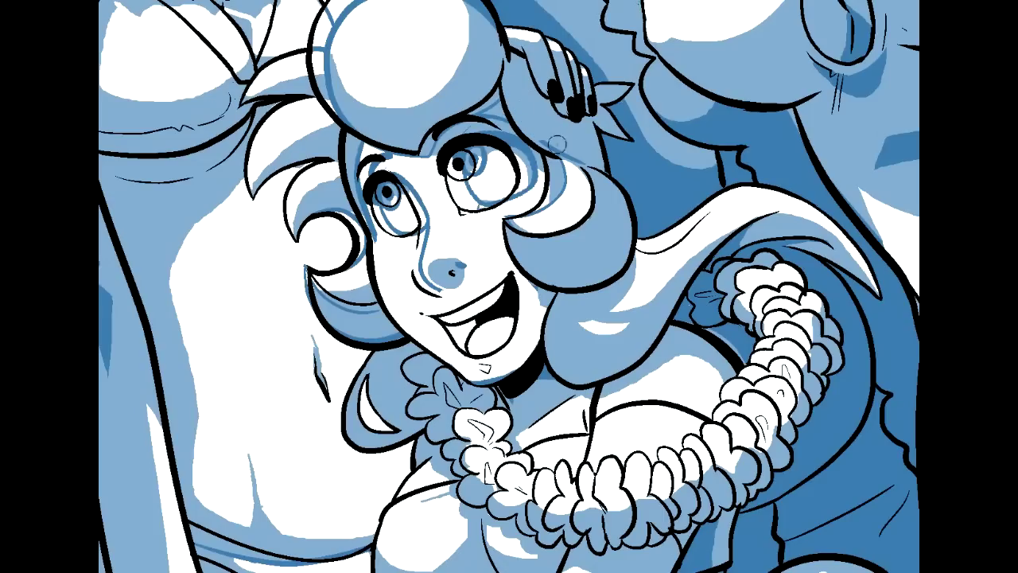
{"action": "left_click_drag", "start_coordinate": [429, 147], "coordinate": [510, 102]}
{"action": "left_click", "coordinate": [467, 197], "text": "alt"}
{"action": "mouse_move", "coordinate": [470, 194]}
{"action": "left_mouse_down"}
{"action": "mouse_move", "coordinate": [471, 181]}
{"action": "mouse_move", "coordinate": [508, 205]}
{"action": "left_mouse_up"}
{"action": "left_click_drag", "start_coordinate": [488, 149], "coordinate": [517, 189]}
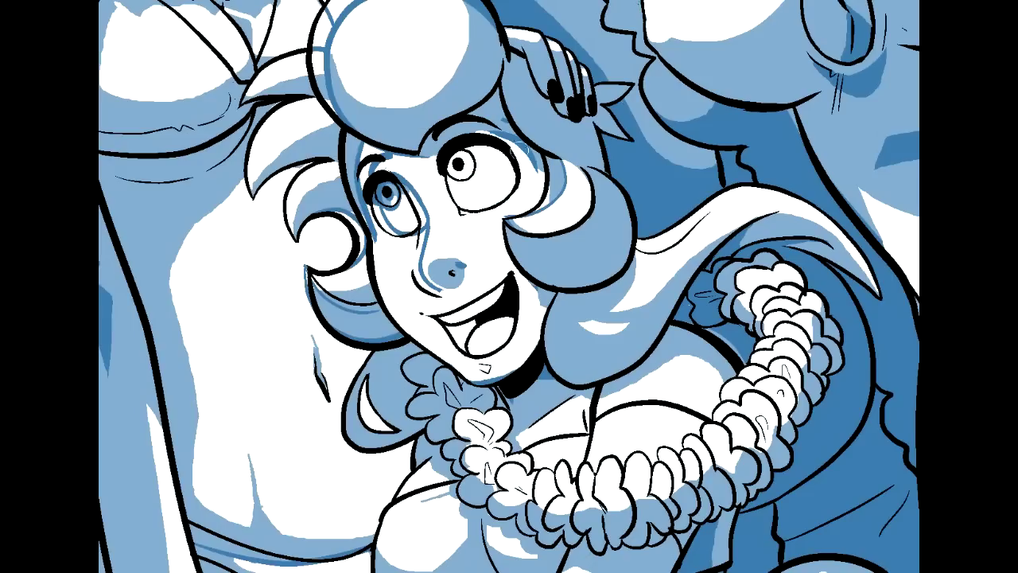
{"action": "left_click_drag", "start_coordinate": [495, 142], "coordinate": [535, 164]}
{"action": "left_click", "coordinate": [519, 113], "text": "alt"}
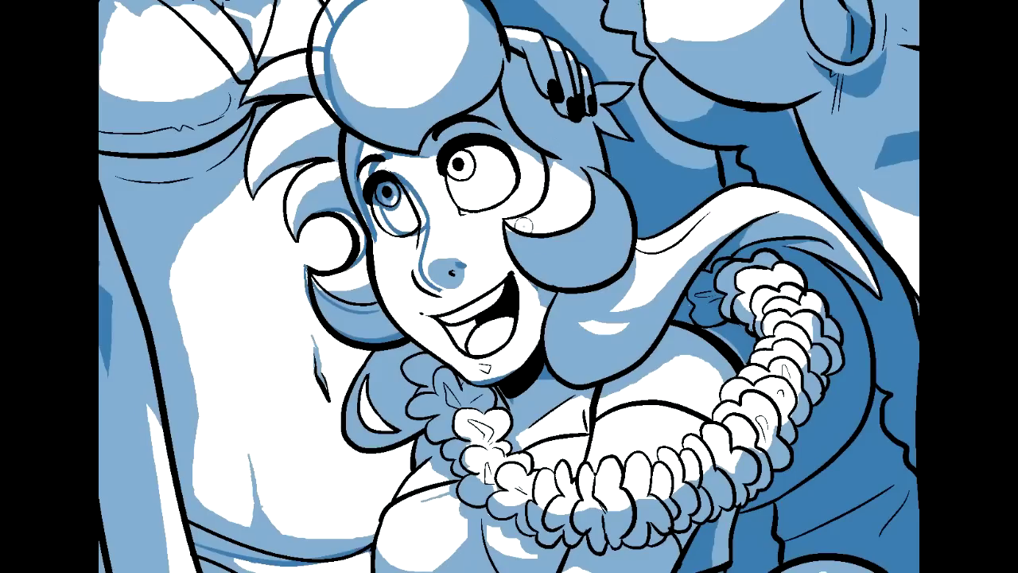
Clear the remaining blue sketch lines from the crouching woman's face and tidy the shadow edges on the curls beside her cheek
{"action": "left_click", "coordinate": [438, 211], "text": "alt"}
{"action": "mouse_move", "coordinate": [390, 187]}
{"action": "left_mouse_down"}
{"action": "mouse_move", "coordinate": [432, 280]}
{"action": "mouse_move", "coordinate": [462, 284]}
{"action": "left_mouse_up"}
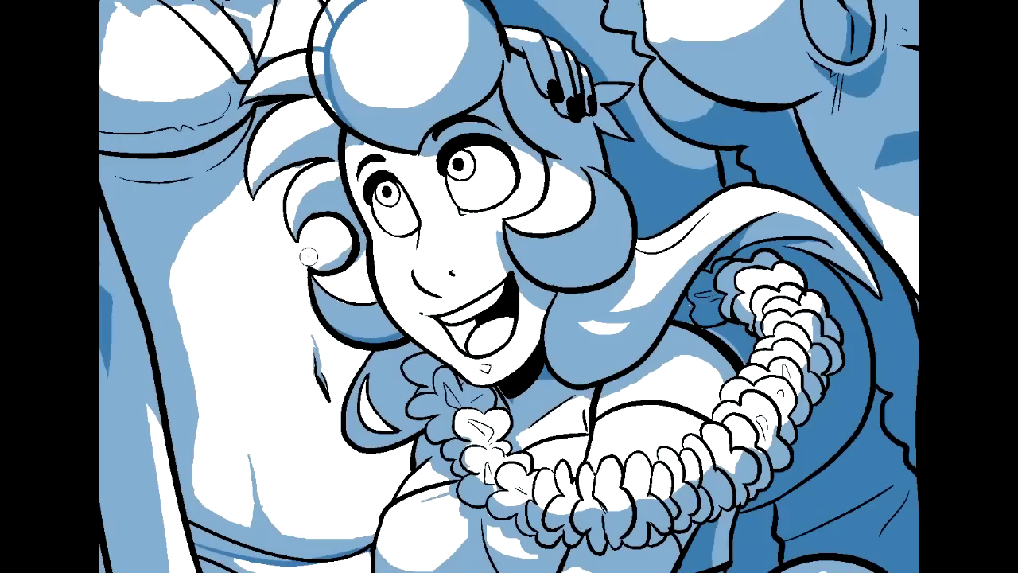
{"action": "left_click_drag", "start_coordinate": [337, 260], "coordinate": [342, 242]}
{"action": "left_click", "coordinate": [366, 322], "text": "alt"}
{"action": "left_click_drag", "start_coordinate": [341, 328], "coordinate": [395, 335]}
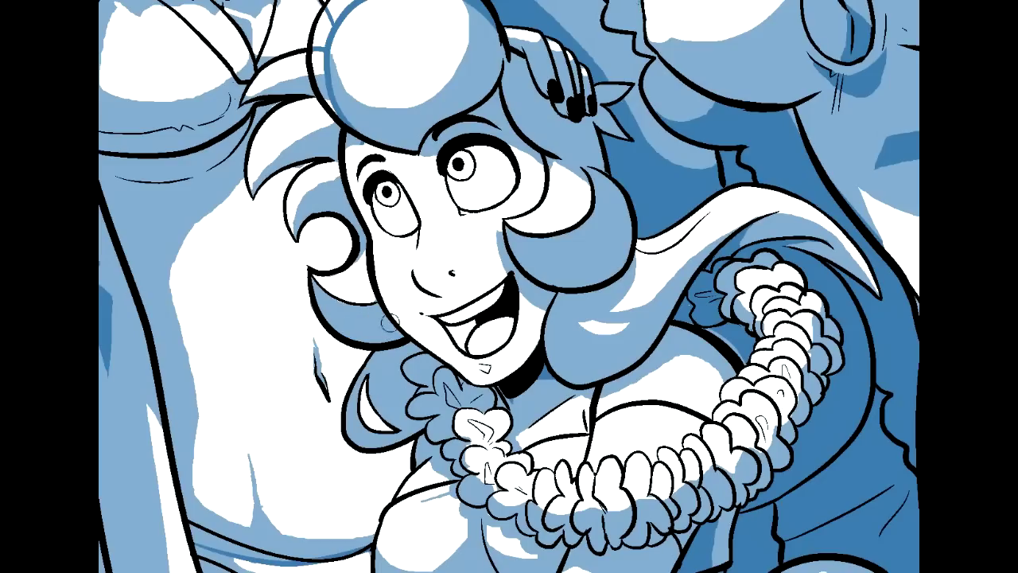
{"action": "left_click_drag", "start_coordinate": [509, 287], "coordinate": [426, 318]}
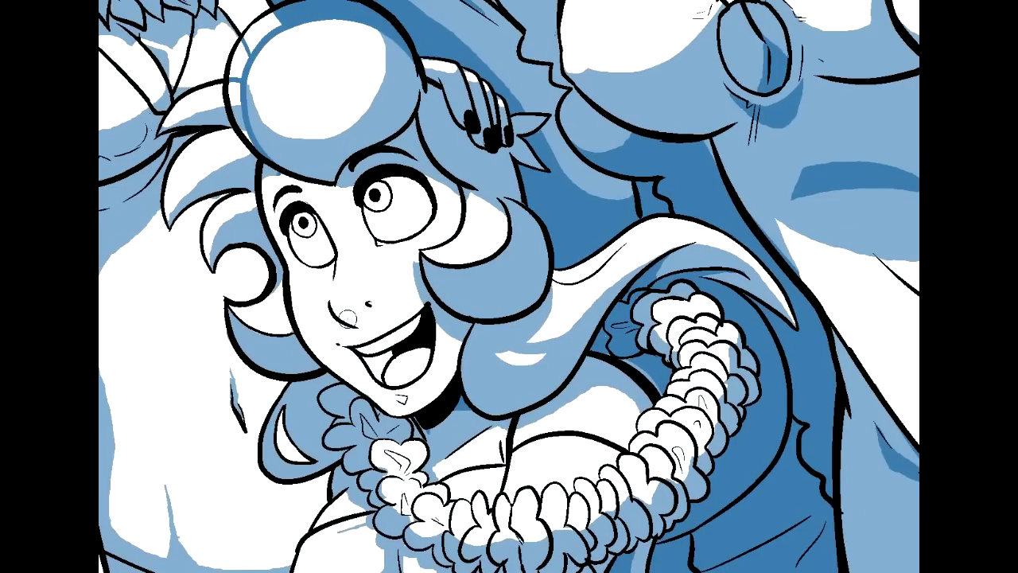
Paint the crouching woman's nose and both irises light blue
{"action": "mouse_move", "coordinate": [344, 319]}
{"action": "left_mouse_down"}
{"action": "mouse_move", "coordinate": [362, 301]}
{"action": "mouse_move", "coordinate": [359, 314]}
{"action": "mouse_move", "coordinate": [340, 302]}
{"action": "mouse_move", "coordinate": [345, 309]}
{"action": "mouse_move", "coordinate": [369, 275]}
{"action": "mouse_move", "coordinate": [381, 300]}
{"action": "left_mouse_up"}
{"action": "left_click", "coordinate": [360, 284], "text": "alt"}
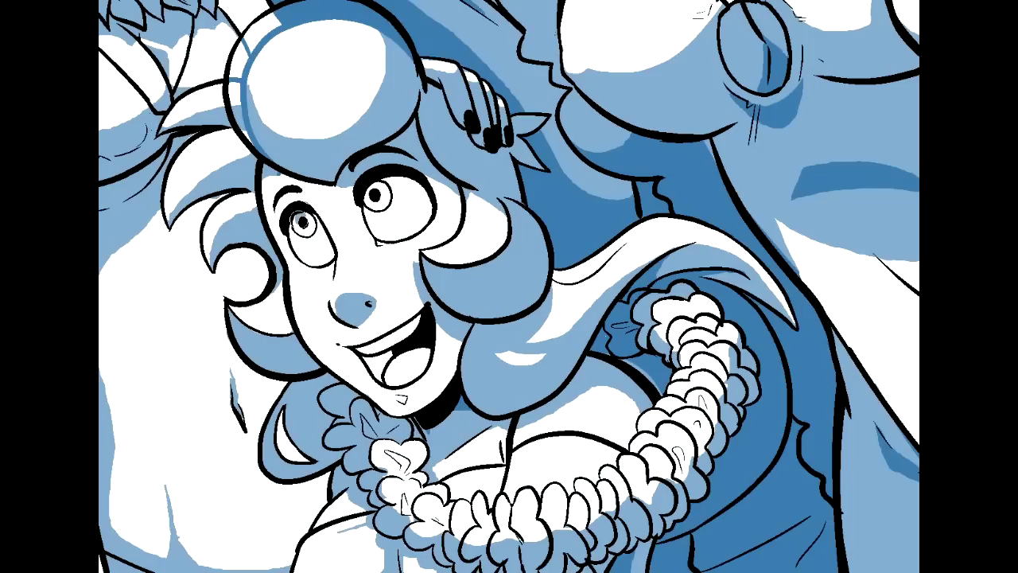
{"action": "left_click_drag", "start_coordinate": [373, 197], "coordinate": [374, 177]}
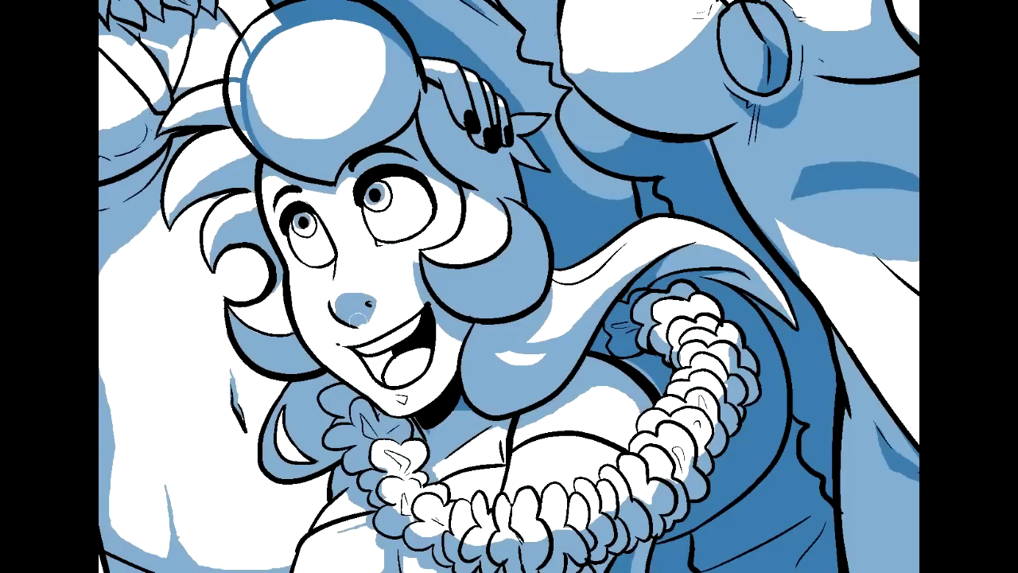
Widen the white highlight on the round form above the crouching woman's forehead, covering its dark edge, and tidy the adjoining curls
{"action": "left_click_drag", "start_coordinate": [536, 386], "coordinate": [817, 427]}
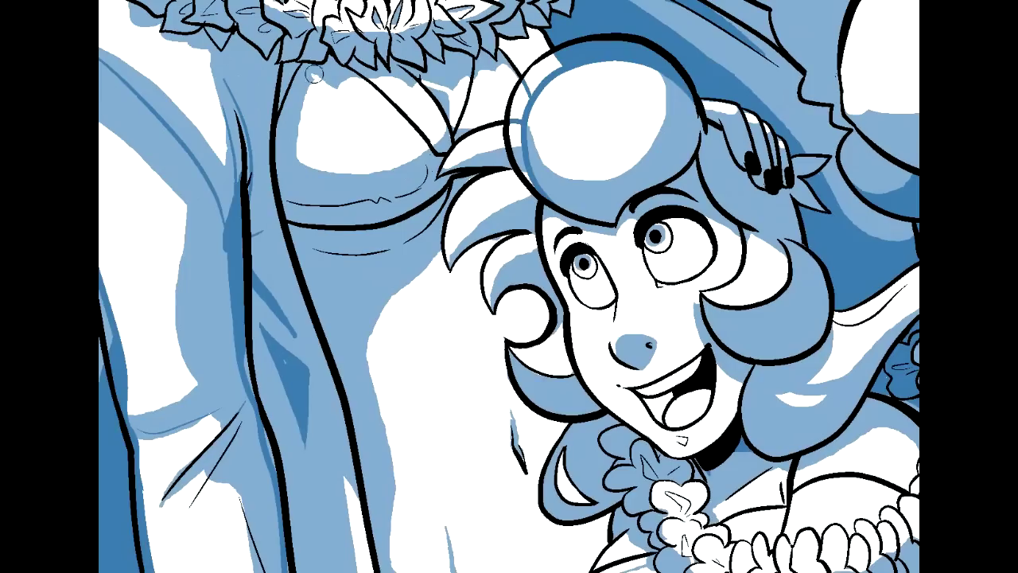
{"action": "mouse_move", "coordinate": [560, 192]}
{"action": "left_mouse_down"}
{"action": "mouse_move", "coordinate": [522, 138]}
{"action": "mouse_move", "coordinate": [535, 99]}
{"action": "mouse_move", "coordinate": [519, 112]}
{"action": "mouse_move", "coordinate": [516, 144]}
{"action": "mouse_move", "coordinate": [523, 98]}
{"action": "mouse_move", "coordinate": [542, 73]}
{"action": "mouse_move", "coordinate": [581, 51]}
{"action": "mouse_move", "coordinate": [526, 91]}
{"action": "mouse_move", "coordinate": [561, 58]}
{"action": "mouse_move", "coordinate": [600, 49]}
{"action": "mouse_move", "coordinate": [650, 59]}
{"action": "mouse_move", "coordinate": [680, 105]}
{"action": "left_mouse_up"}
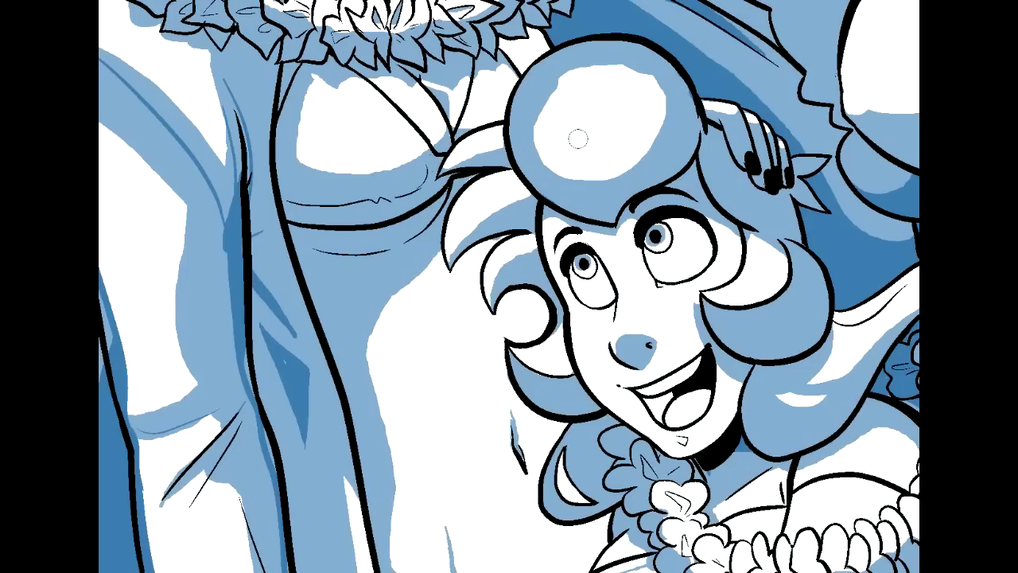
{"action": "mouse_move", "coordinate": [546, 132]}
{"action": "left_mouse_down"}
{"action": "mouse_move", "coordinate": [524, 98]}
{"action": "mouse_move", "coordinate": [561, 57]}
{"action": "mouse_move", "coordinate": [523, 94]}
{"action": "mouse_move", "coordinate": [542, 68]}
{"action": "mouse_move", "coordinate": [526, 87]}
{"action": "mouse_move", "coordinate": [525, 118]}
{"action": "mouse_move", "coordinate": [538, 135]}
{"action": "mouse_move", "coordinate": [579, 143]}
{"action": "mouse_move", "coordinate": [616, 124]}
{"action": "mouse_move", "coordinate": [634, 91]}
{"action": "mouse_move", "coordinate": [626, 62]}
{"action": "mouse_move", "coordinate": [575, 50]}
{"action": "left_mouse_up"}
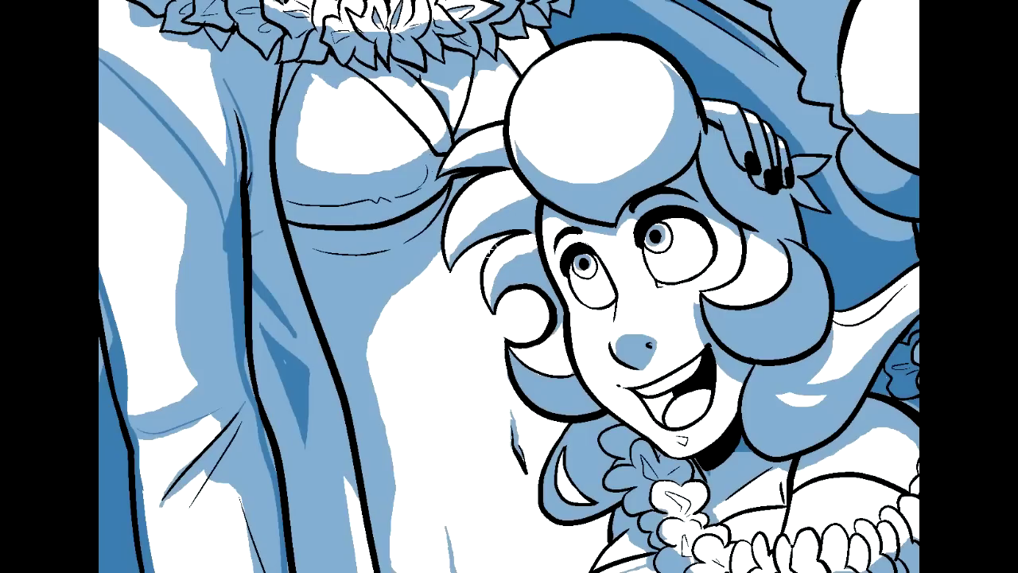
{"action": "mouse_move", "coordinate": [453, 261]}
{"action": "left_mouse_down"}
{"action": "mouse_move", "coordinate": [489, 217]}
{"action": "mouse_move", "coordinate": [530, 208]}
{"action": "left_mouse_up"}
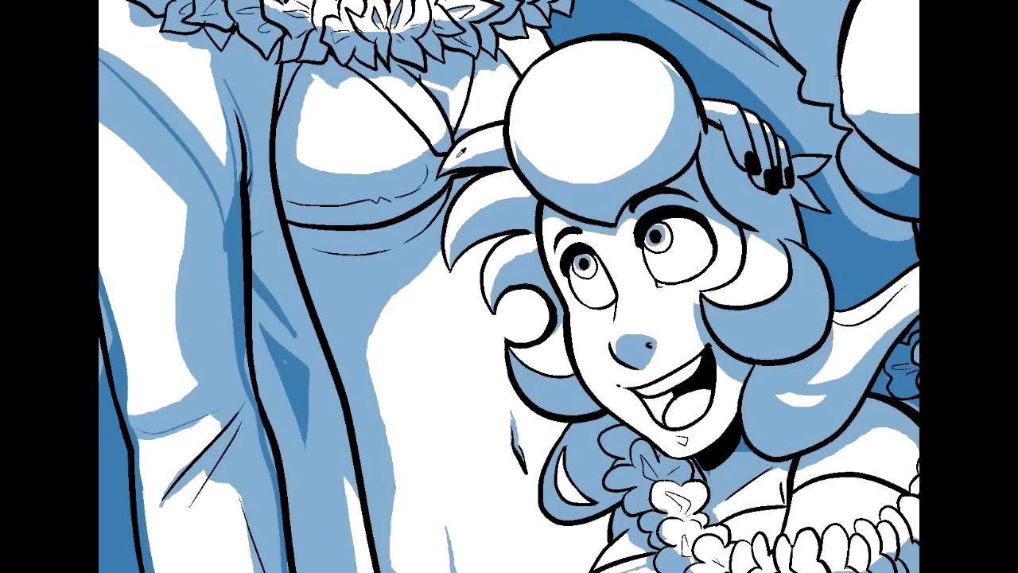
Paint a narrow light blue shadow down the middle of the coated woman's bare belly and trim it to pointed ends
{"action": "mouse_move", "coordinate": [457, 536]}
{"action": "left_mouse_down"}
{"action": "mouse_move", "coordinate": [417, 204]}
{"action": "mouse_move", "coordinate": [458, 182]}
{"action": "mouse_move", "coordinate": [445, 215]}
{"action": "mouse_move", "coordinate": [506, 271]}
{"action": "left_mouse_up"}
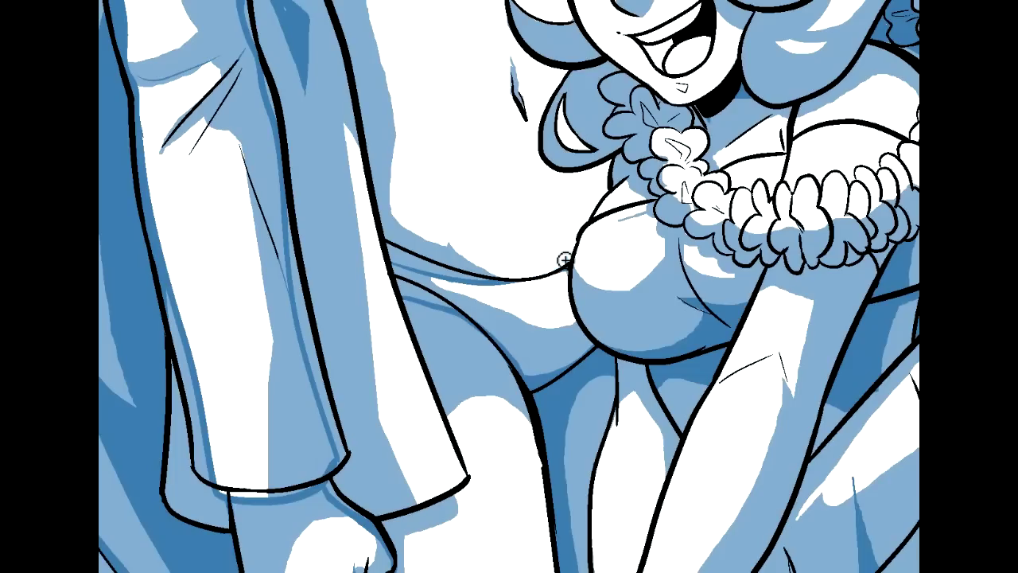
{"action": "left_click", "coordinate": [458, 255], "text": "alt"}
{"action": "left_click", "coordinate": [443, 155]}
{"action": "left_click_drag", "start_coordinate": [443, 155], "coordinate": [445, 229]}
{"action": "mouse_move", "coordinate": [439, 111]}
{"action": "left_mouse_down"}
{"action": "mouse_move", "coordinate": [461, 185]}
{"action": "mouse_move", "coordinate": [450, 152]}
{"action": "mouse_move", "coordinate": [458, 187]}
{"action": "left_mouse_up"}
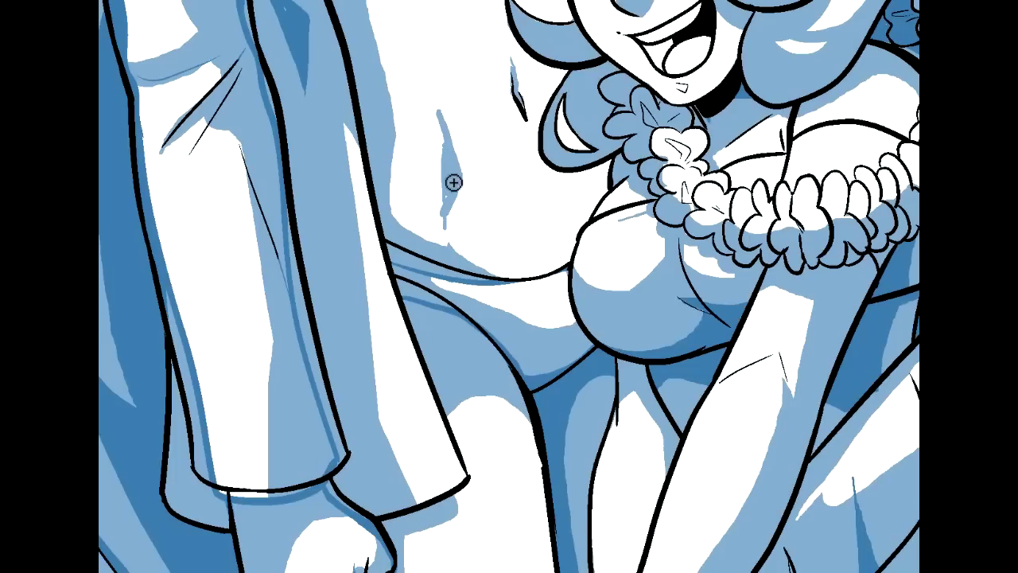
{"action": "left_click_drag", "start_coordinate": [436, 112], "coordinate": [447, 228]}
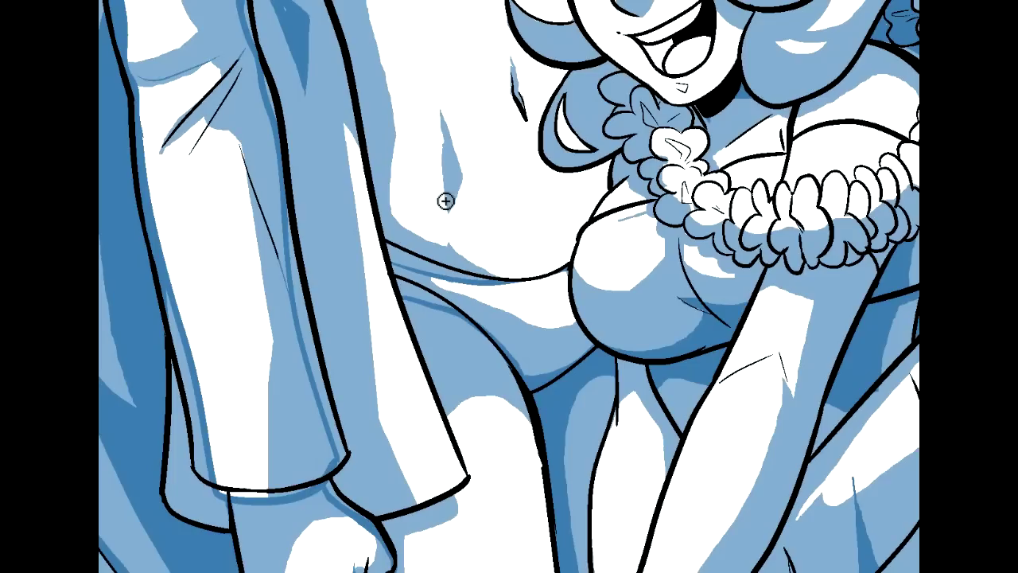
{"action": "left_click_drag", "start_coordinate": [459, 113], "coordinate": [475, 193]}
{"action": "left_click_drag", "start_coordinate": [470, 141], "coordinate": [459, 204]}
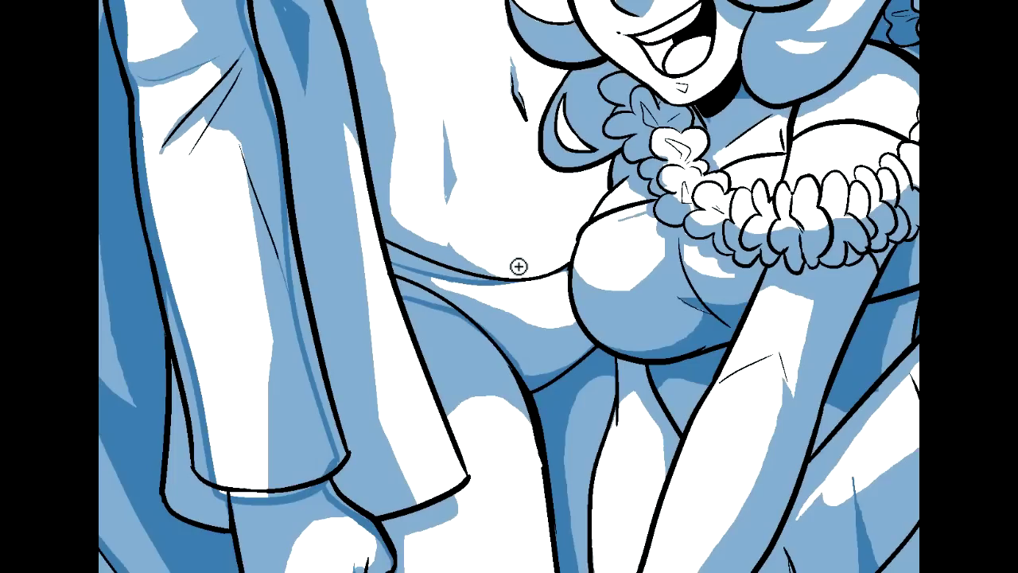
Cover the dark blue edges along the waistline and leg opening of the coated woman's bikini bottom with light blue
{"action": "left_click_drag", "start_coordinate": [433, 271], "coordinate": [513, 283]}
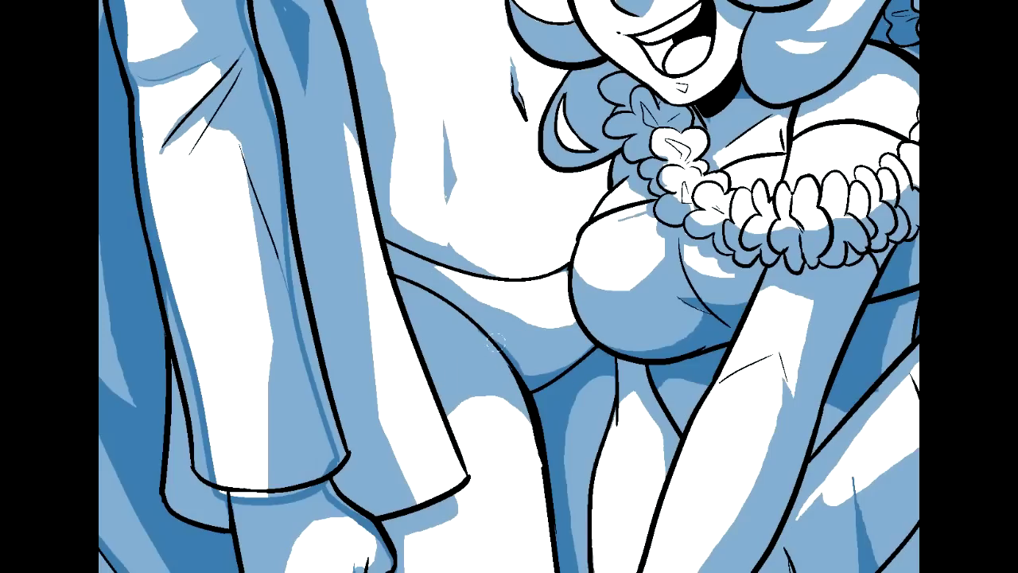
{"action": "mouse_move", "coordinate": [433, 270]}
{"action": "left_mouse_down"}
{"action": "mouse_move", "coordinate": [503, 316]}
{"action": "mouse_move", "coordinate": [564, 324]}
{"action": "left_mouse_up"}
{"action": "left_click", "coordinate": [423, 272], "text": "alt"}
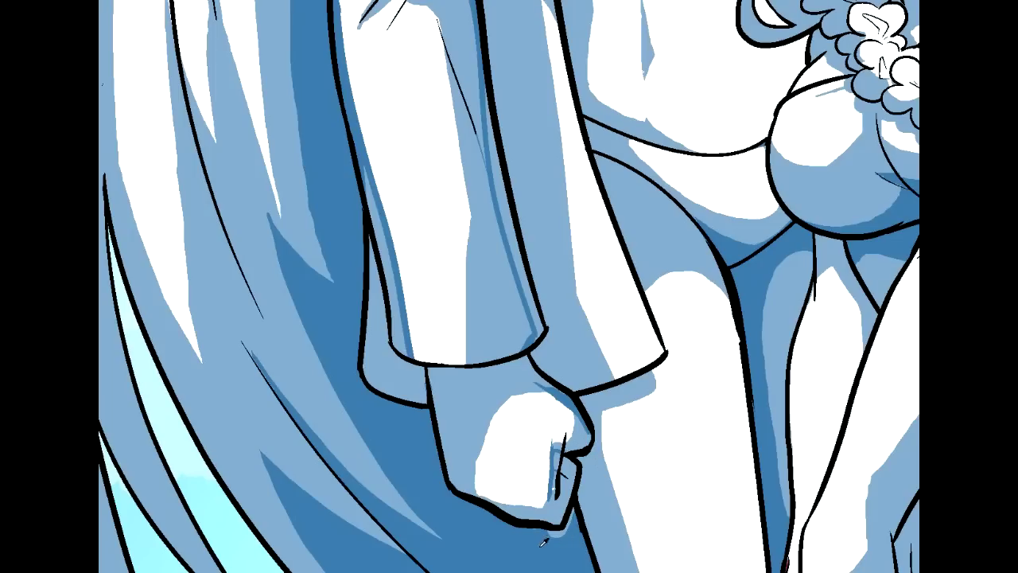
Clean the stray shadow marks off the coated woman's fist and enlarge its white highlight
{"action": "mouse_move", "coordinate": [504, 489]}
{"action": "left_mouse_down"}
{"action": "mouse_move", "coordinate": [528, 492]}
{"action": "mouse_move", "coordinate": [567, 408]}
{"action": "left_mouse_up"}
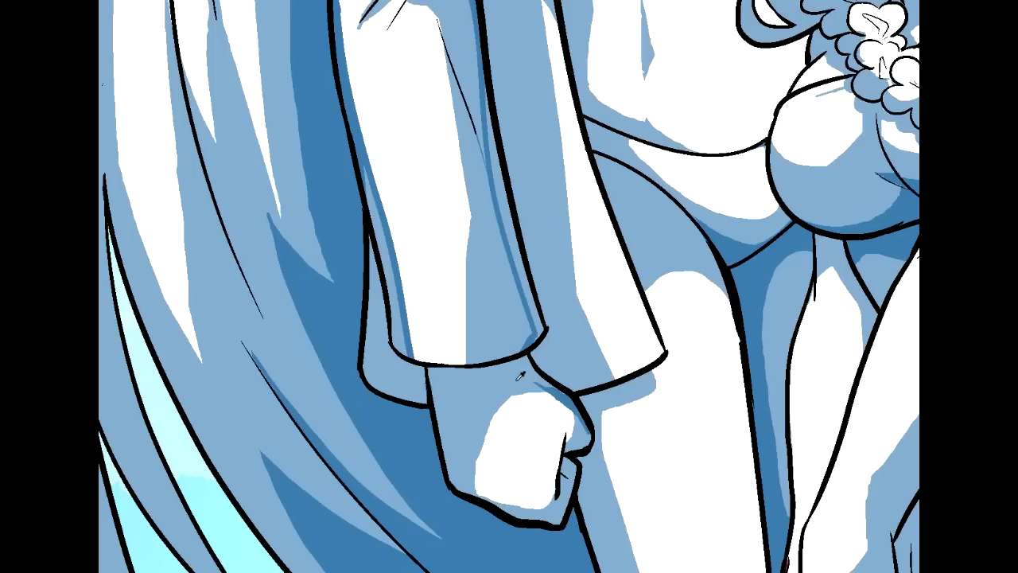
{"action": "mouse_move", "coordinate": [475, 481]}
{"action": "left_mouse_down"}
{"action": "mouse_move", "coordinate": [508, 397]}
{"action": "mouse_move", "coordinate": [546, 408]}
{"action": "mouse_move", "coordinate": [524, 400]}
{"action": "mouse_move", "coordinate": [477, 407]}
{"action": "mouse_move", "coordinate": [479, 470]}
{"action": "left_mouse_up"}
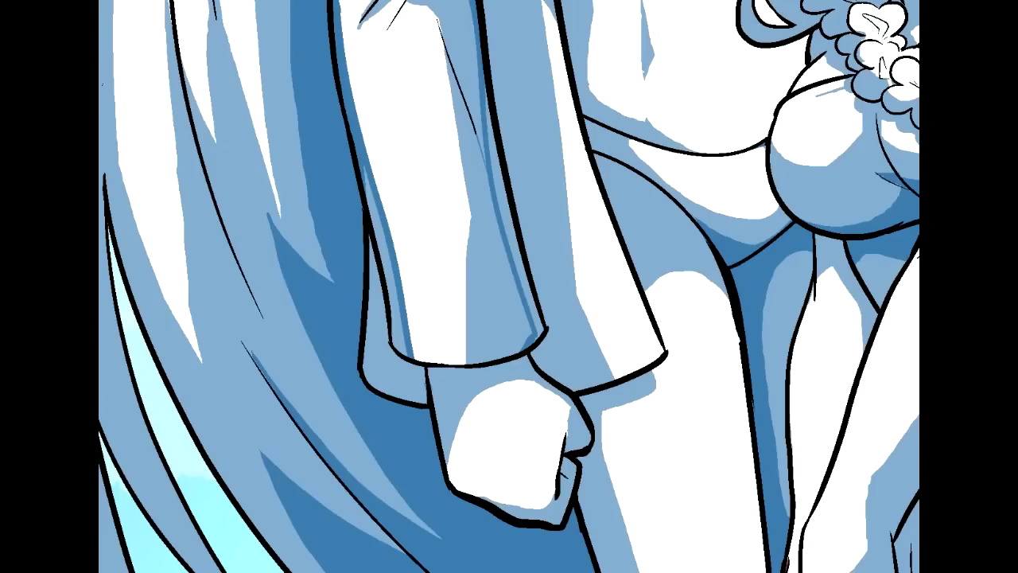
Clean the dark blue edges off both sides of the coat's lower sleeve, using light blue on the shaded side and white on the lit side
{"action": "left_click_drag", "start_coordinate": [442, 141], "coordinate": [473, 276]}
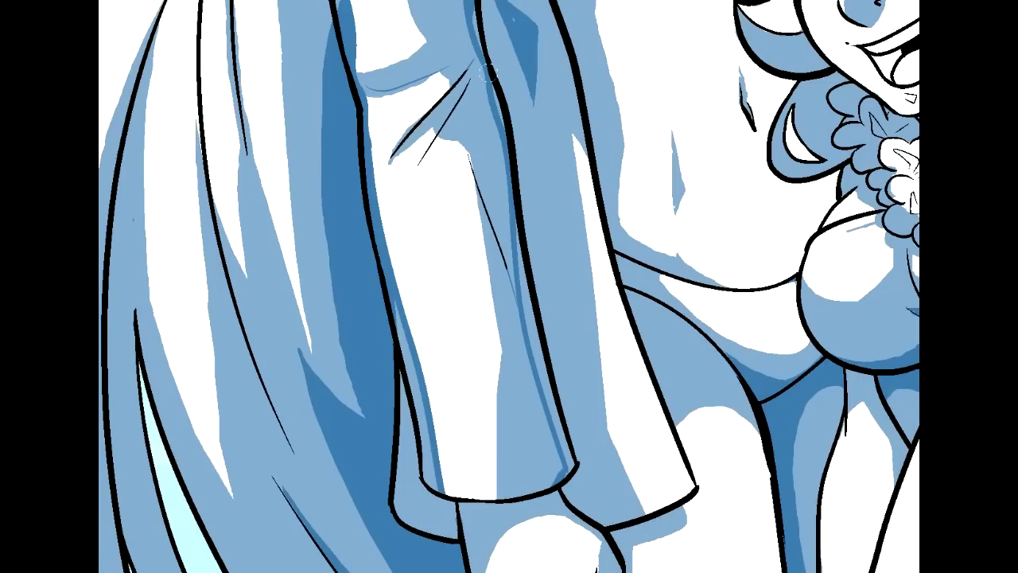
{"action": "left_click_drag", "start_coordinate": [534, 374], "coordinate": [568, 491]}
{"action": "scroll", "coordinate": [342, 155], "scroll_direction": "down", "scroll_amount": 3}
{"action": "scroll", "coordinate": [398, 193], "scroll_direction": "up", "scroll_amount": 3}
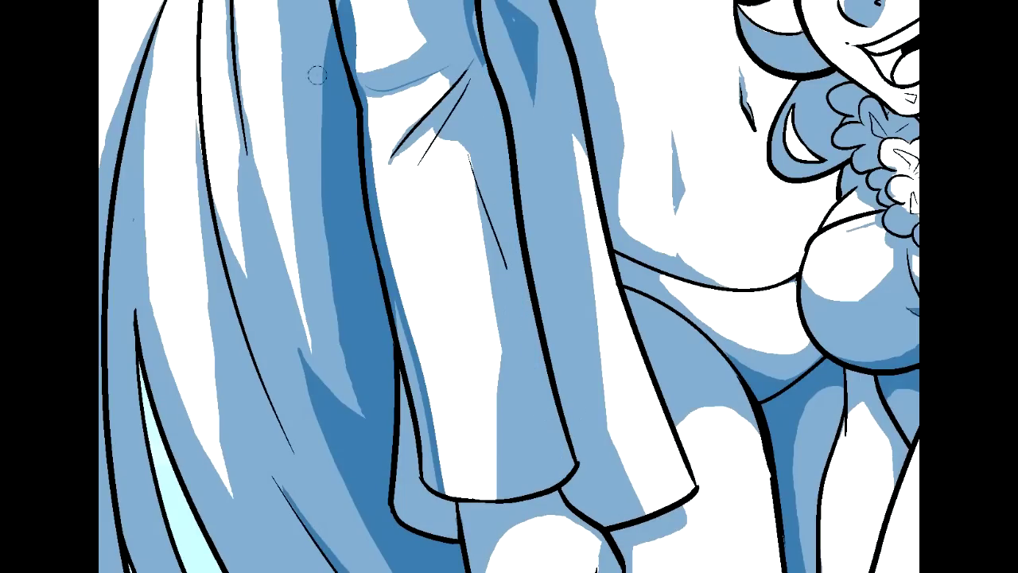
{"action": "mouse_move", "coordinate": [378, 101]}
{"action": "left_mouse_down"}
{"action": "mouse_move", "coordinate": [366, 111]}
{"action": "mouse_move", "coordinate": [382, 211]}
{"action": "mouse_move", "coordinate": [412, 397]}
{"action": "mouse_move", "coordinate": [436, 472]}
{"action": "mouse_move", "coordinate": [415, 405]}
{"action": "left_mouse_up"}
{"action": "left_click_drag", "start_coordinate": [851, 247], "coordinate": [861, 372]}
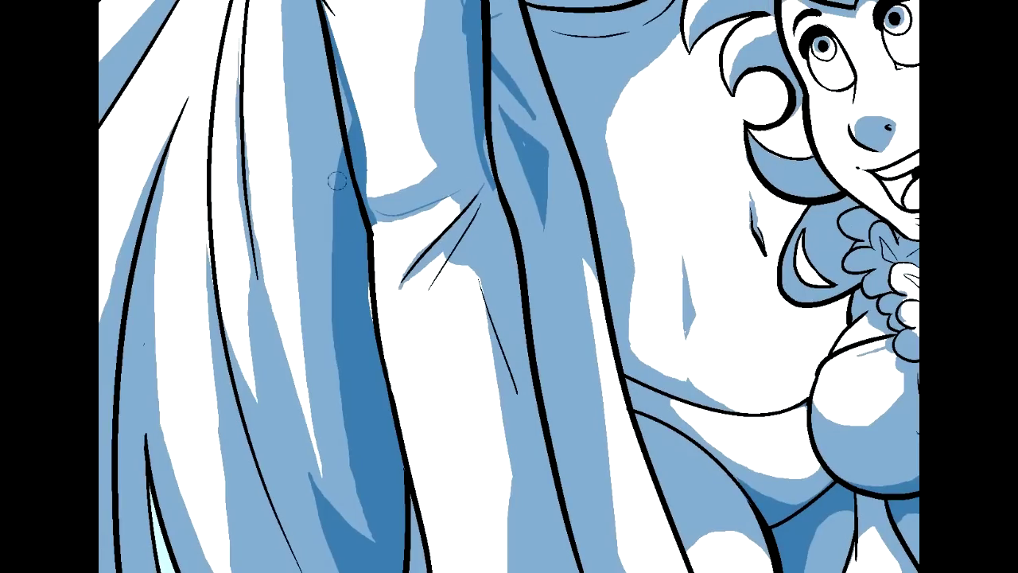
{"action": "left_click_drag", "start_coordinate": [383, 304], "coordinate": [385, 317]}
Remove the shadow overspill outside the coat's shoulder line and cover the dark sketch lines on the upper sleeve and elbow
{"action": "mouse_move", "coordinate": [625, 42]}
{"action": "left_mouse_down"}
{"action": "mouse_move", "coordinate": [736, 329]}
{"action": "mouse_move", "coordinate": [792, 354]}
{"action": "left_mouse_up"}
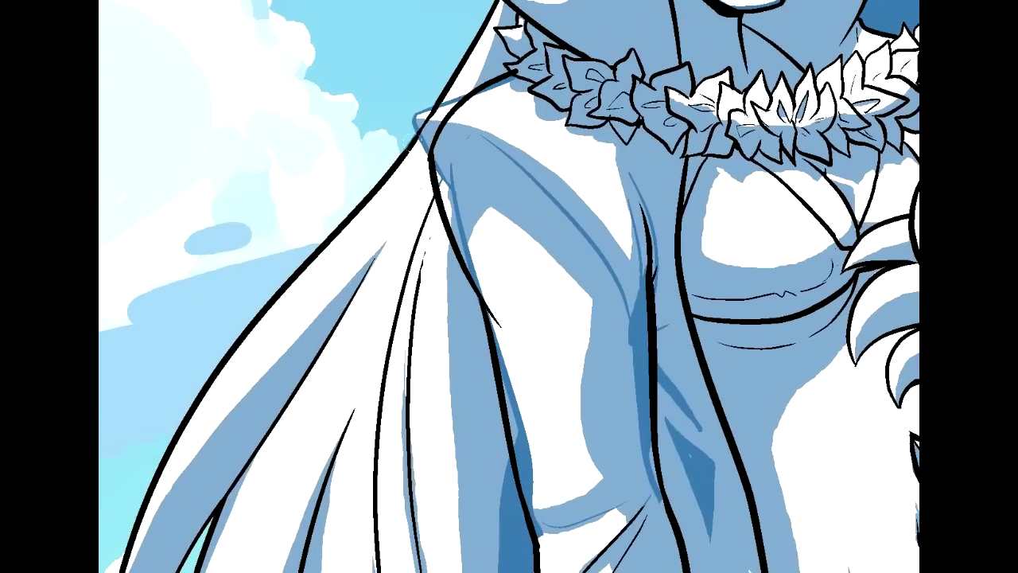
{"action": "mouse_move", "coordinate": [450, 169]}
{"action": "left_mouse_down"}
{"action": "mouse_move", "coordinate": [489, 291]}
{"action": "mouse_move", "coordinate": [473, 274]}
{"action": "mouse_move", "coordinate": [503, 293]}
{"action": "mouse_move", "coordinate": [497, 300]}
{"action": "mouse_move", "coordinate": [486, 234]}
{"action": "left_mouse_up"}
{"action": "mouse_move", "coordinate": [424, 109]}
{"action": "left_mouse_down"}
{"action": "mouse_move", "coordinate": [422, 131]}
{"action": "mouse_move", "coordinate": [445, 86]}
{"action": "mouse_move", "coordinate": [464, 111]}
{"action": "left_mouse_up"}
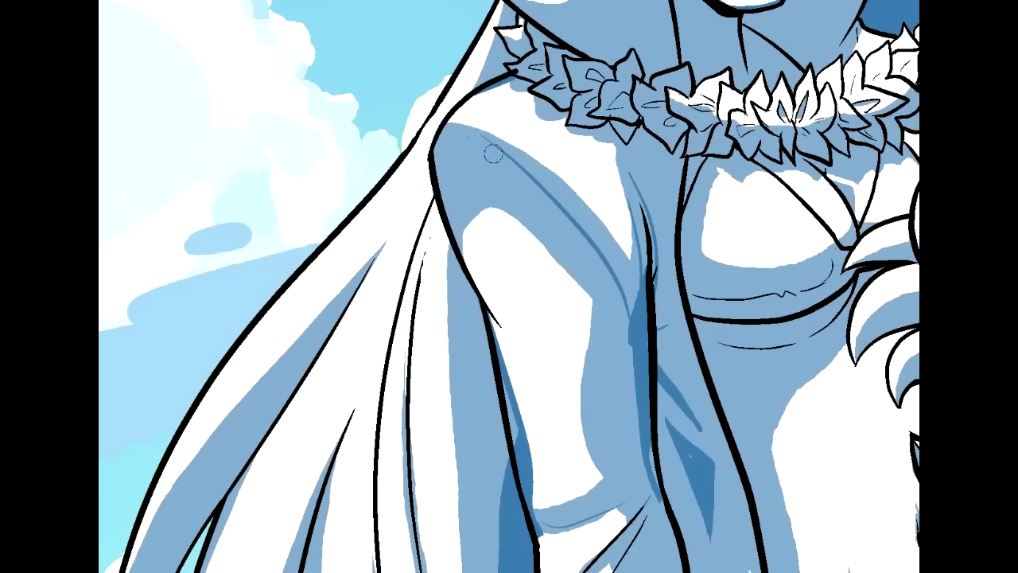
{"action": "left_click", "coordinate": [558, 244], "text": "alt"}
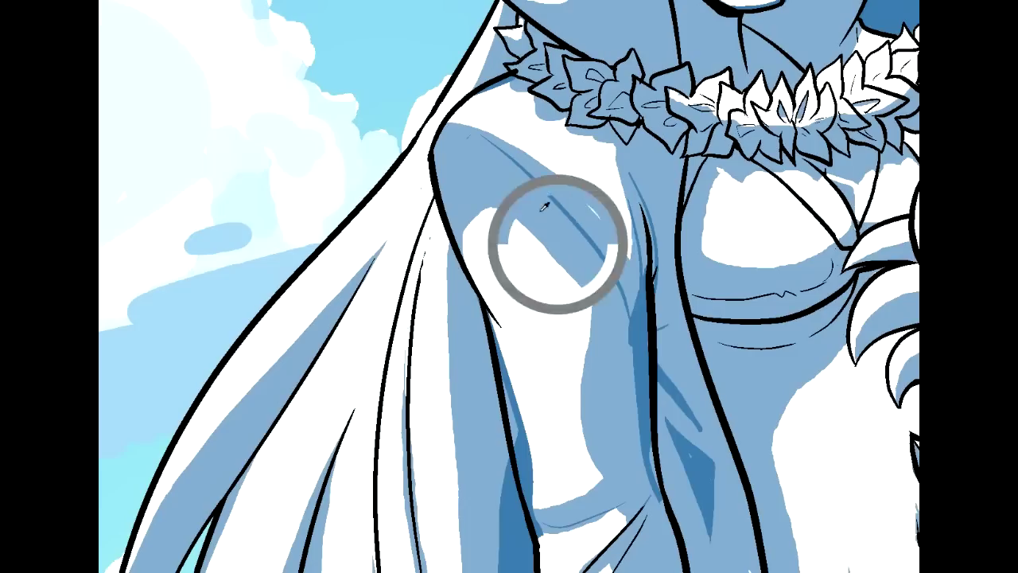
{"action": "mouse_move", "coordinate": [470, 141]}
{"action": "left_mouse_down"}
{"action": "mouse_move", "coordinate": [534, 179]}
{"action": "mouse_move", "coordinate": [618, 284]}
{"action": "mouse_move", "coordinate": [637, 373]}
{"action": "mouse_move", "coordinate": [628, 165]}
{"action": "mouse_move", "coordinate": [655, 486]}
{"action": "mouse_move", "coordinate": [675, 353]}
{"action": "left_mouse_up"}
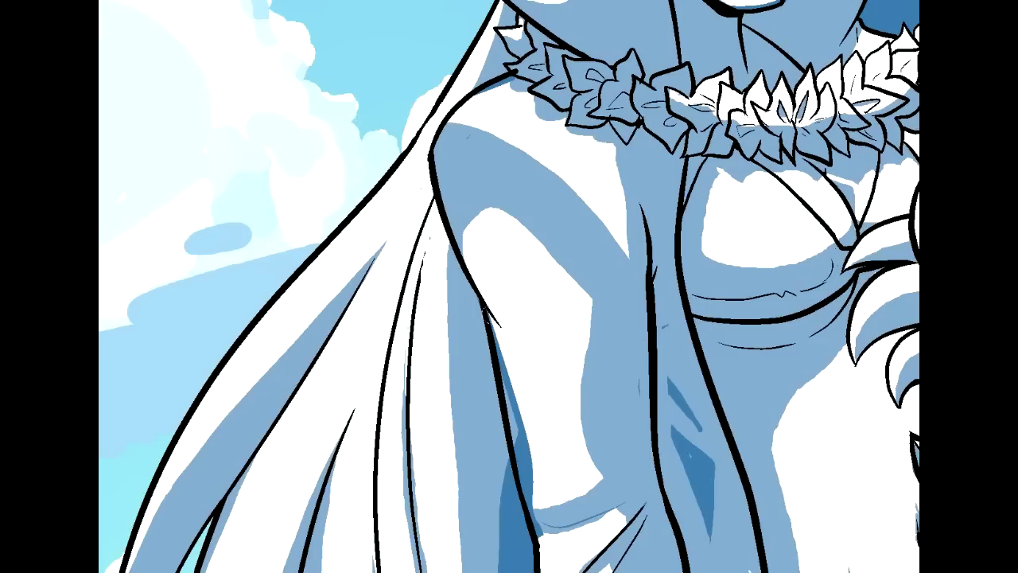
{"action": "mouse_move", "coordinate": [494, 317]}
{"action": "left_mouse_down"}
{"action": "mouse_move", "coordinate": [529, 484]}
{"action": "mouse_move", "coordinate": [484, 456]}
{"action": "mouse_move", "coordinate": [485, 290]}
{"action": "left_mouse_up"}
{"action": "mouse_move", "coordinate": [552, 330]}
{"action": "left_mouse_down"}
{"action": "mouse_move", "coordinate": [583, 337]}
{"action": "mouse_move", "coordinate": [561, 368]}
{"action": "left_mouse_up"}
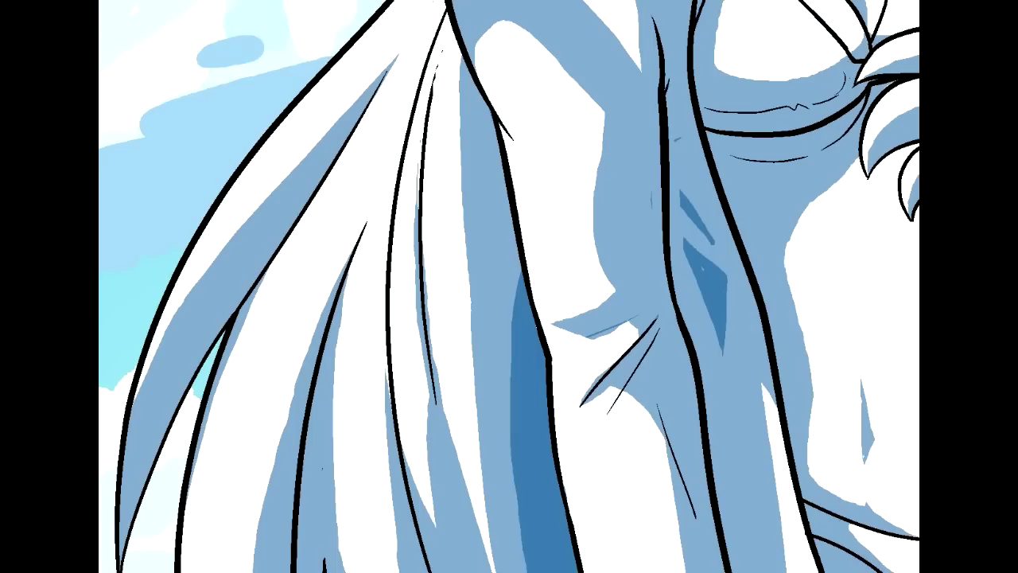
Extend the light blue shadow across the upper sleeve to enclose a rounded patch and fill that patch with dark blue
{"action": "scroll", "coordinate": [509, 286], "scroll_direction": "up", "scroll_amount": 5}
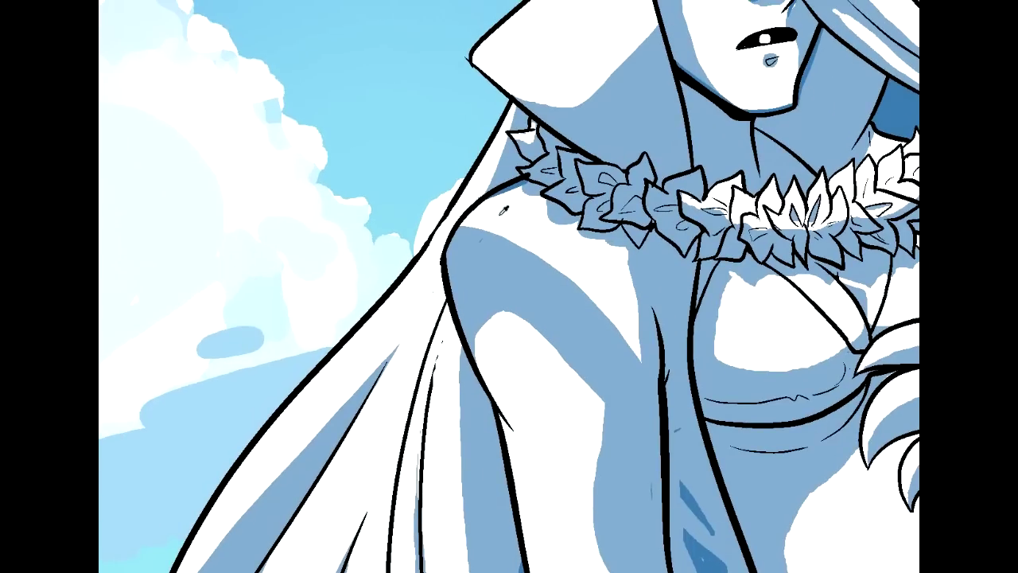
{"action": "left_click_drag", "start_coordinate": [452, 307], "coordinate": [490, 191]}
{"action": "key", "text": "ctrl+z"}
{"action": "left_click_drag", "start_coordinate": [451, 302], "coordinate": [452, 239]}
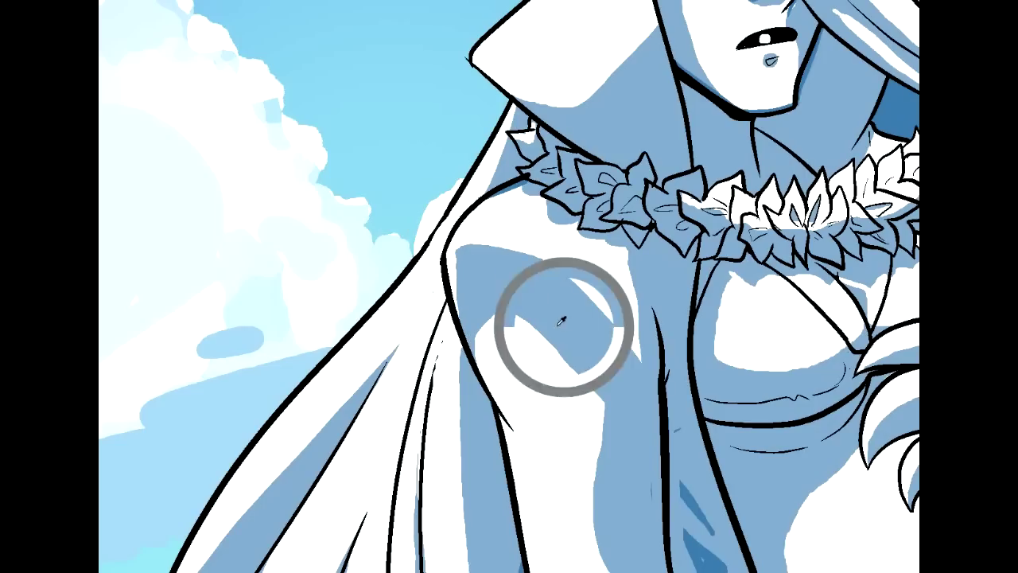
{"action": "mouse_move", "coordinate": [499, 416]}
{"action": "left_mouse_down"}
{"action": "mouse_move", "coordinate": [589, 382]}
{"action": "mouse_move", "coordinate": [508, 421]}
{"action": "mouse_move", "coordinate": [598, 404]}
{"action": "mouse_move", "coordinate": [557, 433]}
{"action": "mouse_move", "coordinate": [532, 429]}
{"action": "left_mouse_up"}
{"action": "left_click", "coordinate": [576, 501], "text": "alt"}
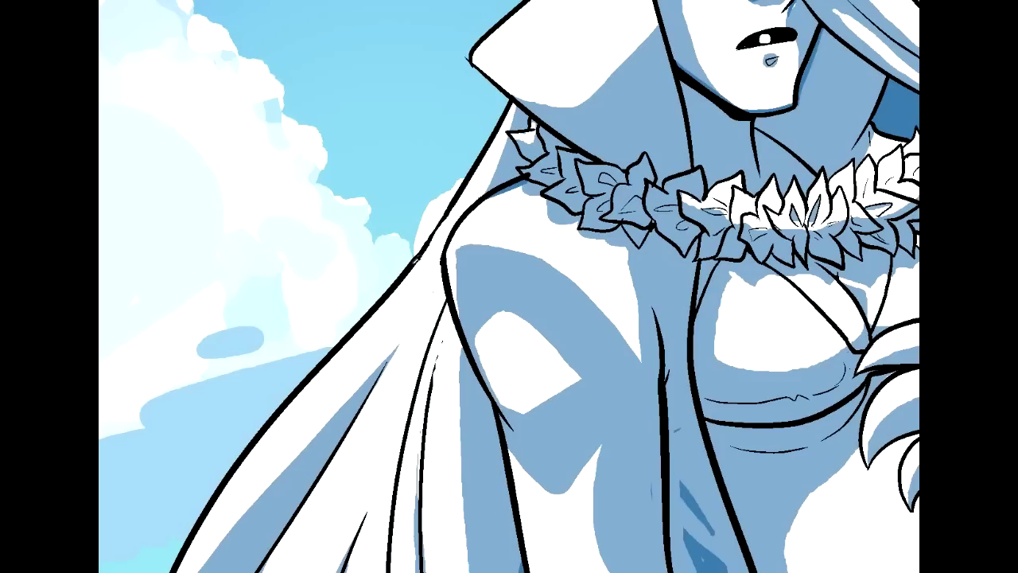
{"action": "left_click", "coordinate": [691, 502], "text": "ctrl"}
{"action": "left_click", "coordinate": [552, 358]}
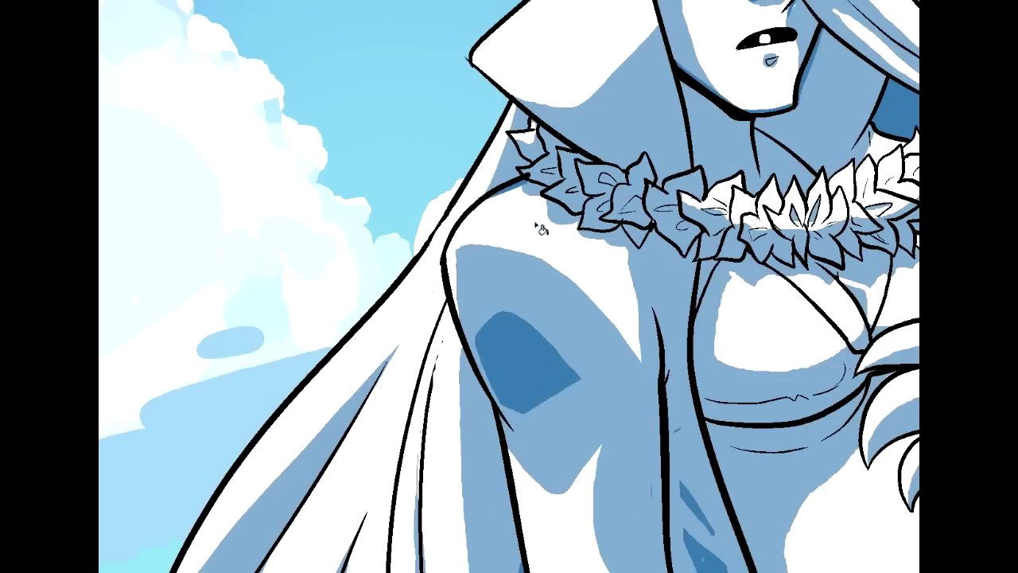
Reshape the light blue fold shadow at the sleeve's elbow and cut a white notch beneath it
{"action": "left_click_drag", "start_coordinate": [557, 398], "coordinate": [484, 180]}
{"action": "left_click", "coordinate": [556, 340], "text": "alt"}
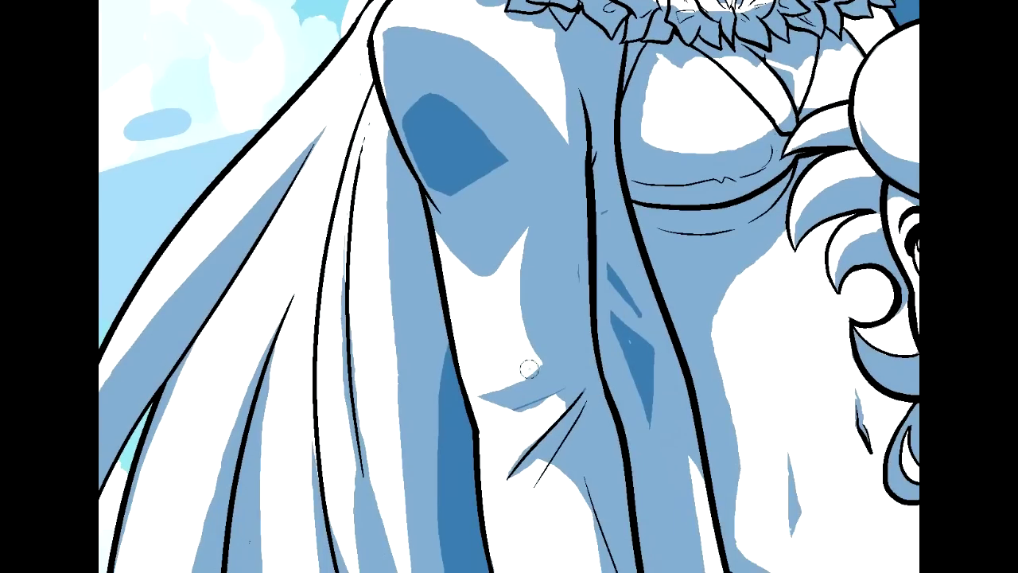
{"action": "left_click", "coordinate": [488, 385], "text": "ctrl"}
{"action": "left_click", "coordinate": [554, 375], "text": "ctrl"}
{"action": "mouse_move", "coordinate": [521, 404]}
{"action": "left_mouse_down"}
{"action": "mouse_move", "coordinate": [572, 375]}
{"action": "mouse_move", "coordinate": [553, 428]}
{"action": "left_mouse_up"}
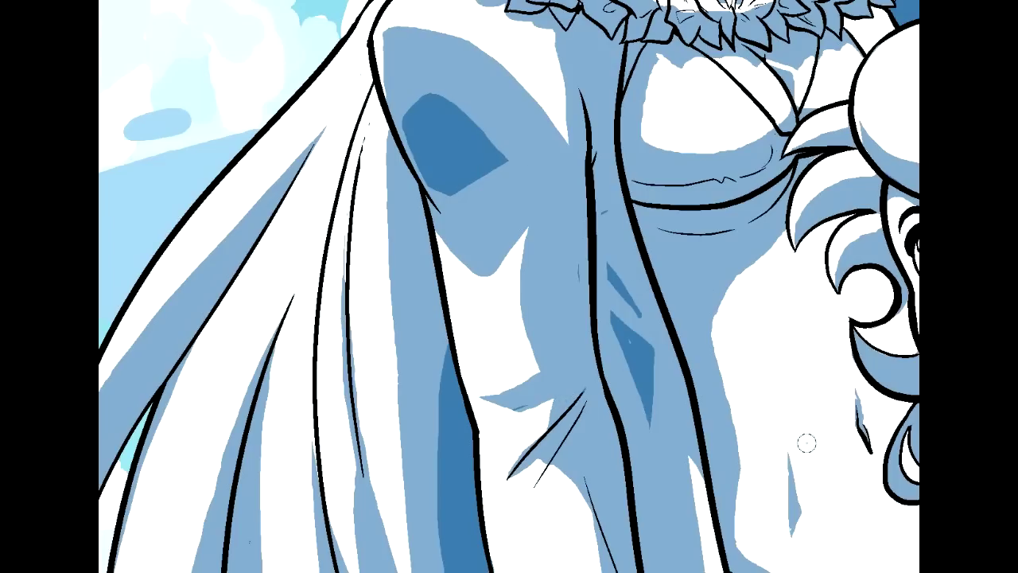
{"action": "mouse_move", "coordinate": [795, 358]}
{"action": "left_mouse_down"}
{"action": "mouse_move", "coordinate": [482, 96]}
{"action": "mouse_move", "coordinate": [505, 122]}
{"action": "mouse_move", "coordinate": [197, 62]}
{"action": "mouse_move", "coordinate": [525, 514]}
{"action": "left_mouse_up"}
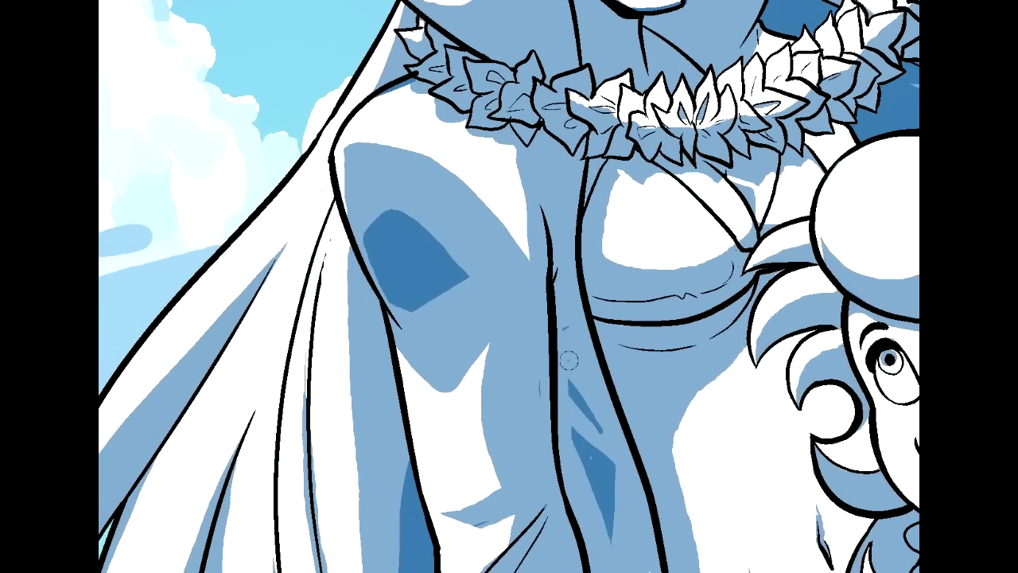
Cover the dark blue patches on the coat's front panel with light blue and try a thin dark fold shadow below the lei
{"action": "mouse_move", "coordinate": [572, 388]}
{"action": "left_mouse_down"}
{"action": "mouse_move", "coordinate": [587, 473]}
{"action": "mouse_move", "coordinate": [609, 494]}
{"action": "mouse_move", "coordinate": [609, 538]}
{"action": "left_mouse_up"}
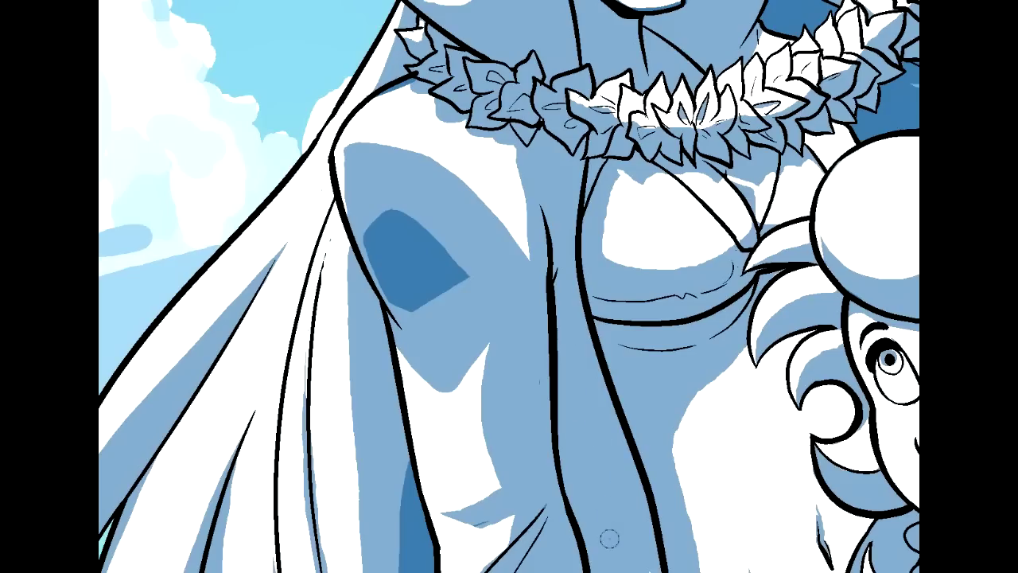
{"action": "left_click_drag", "start_coordinate": [570, 238], "coordinate": [558, 302]}
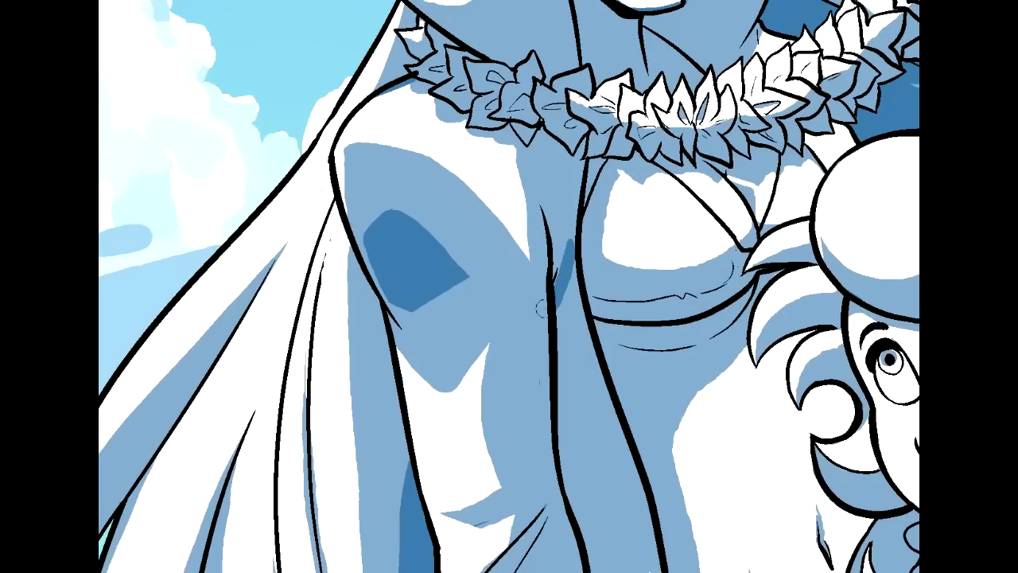
{"action": "key", "text": "ctrl+z"}
{"action": "mouse_move", "coordinate": [567, 236]}
{"action": "left_mouse_down"}
{"action": "mouse_move", "coordinate": [542, 308]}
{"action": "mouse_move", "coordinate": [611, 410]}
{"action": "left_mouse_up"}
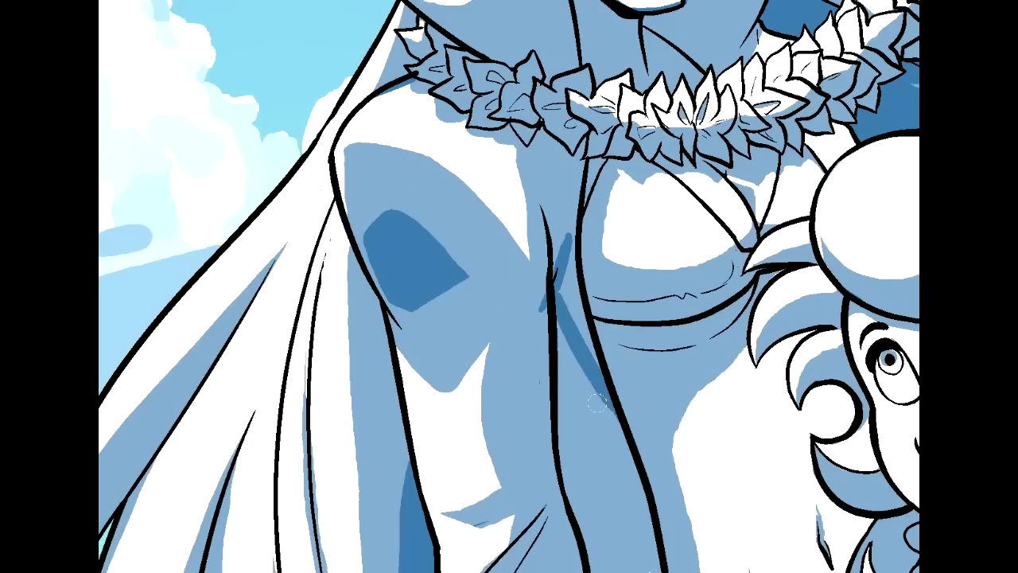
{"action": "key", "text": "ctrl+z"}
Paint a narrow dark blue wedge on the coat's front panel beside the sleeve's ink line and tidy the stroke above it
{"action": "left_click_drag", "start_coordinate": [560, 307], "coordinate": [592, 418]}
{"action": "key", "text": "ctrl+z"}
{"action": "left_click_drag", "start_coordinate": [557, 296], "coordinate": [605, 436]}
{"action": "mouse_move", "coordinate": [552, 333]}
{"action": "left_mouse_down"}
{"action": "mouse_move", "coordinate": [563, 399]}
{"action": "mouse_move", "coordinate": [585, 403]}
{"action": "left_mouse_up"}
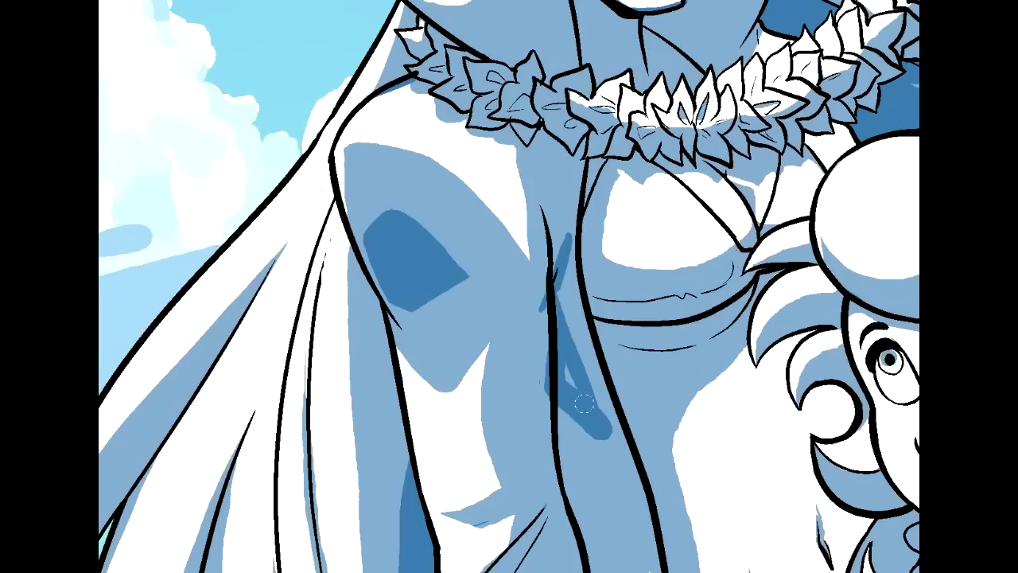
{"action": "key", "text": "ctrl+z"}
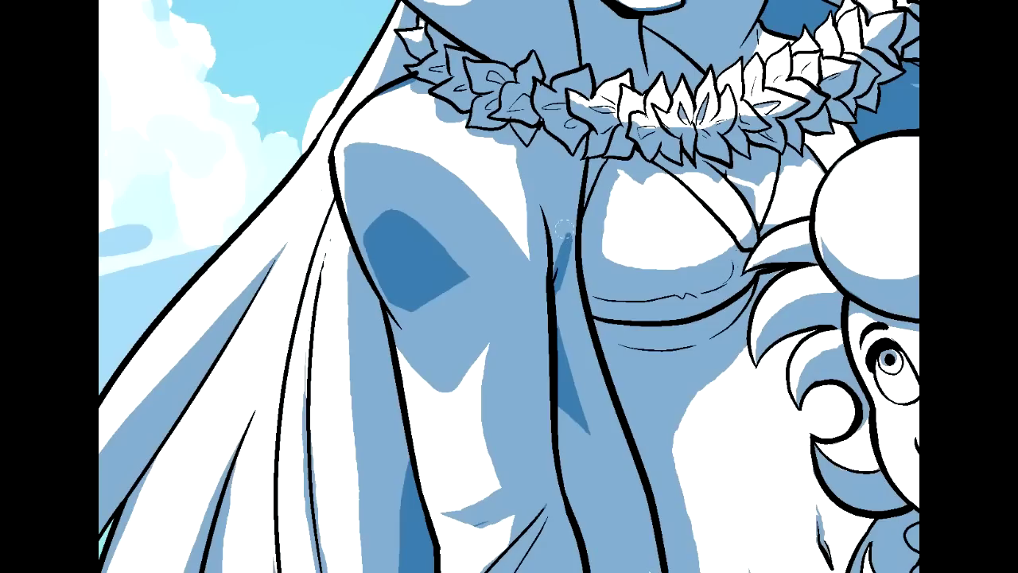
{"action": "left_click_drag", "start_coordinate": [562, 266], "coordinate": [571, 248]}
{"action": "key", "text": "ctrl+z"}
{"action": "left_click", "coordinate": [559, 281], "text": "alt"}
Refine the light blue shadows on the cheek, nose and lower lip of the long-haired character, and shade the far side of the chin
{"action": "left_click_drag", "start_coordinate": [794, 547], "coordinate": [657, 336]}
{"action": "left_click_drag", "start_coordinate": [509, 525], "coordinate": [509, 65]}
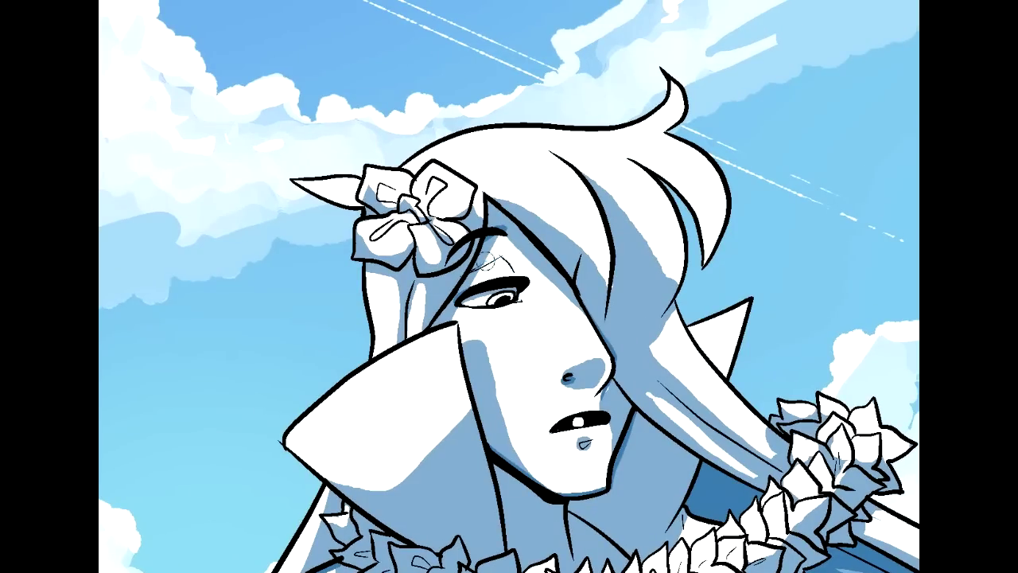
{"action": "left_click", "coordinate": [480, 252], "text": "alt"}
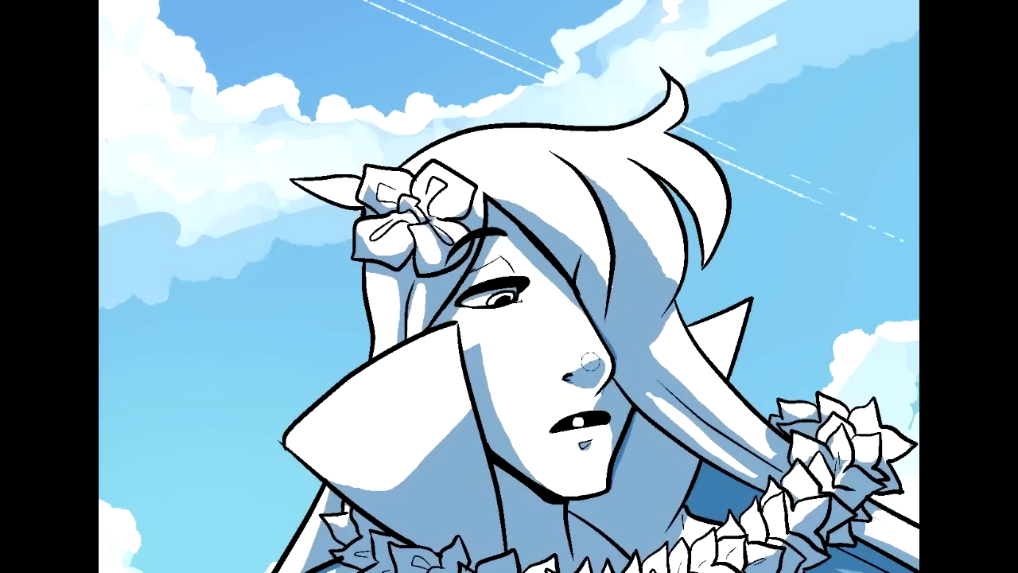
{"action": "left_click", "coordinate": [626, 339], "text": "alt"}
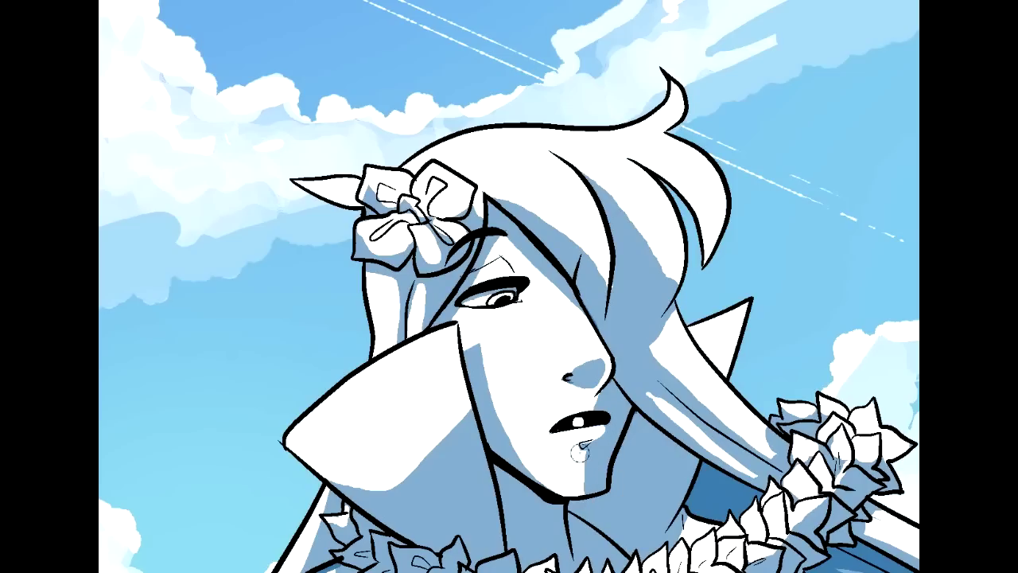
{"action": "left_click_drag", "start_coordinate": [581, 459], "coordinate": [596, 491]}
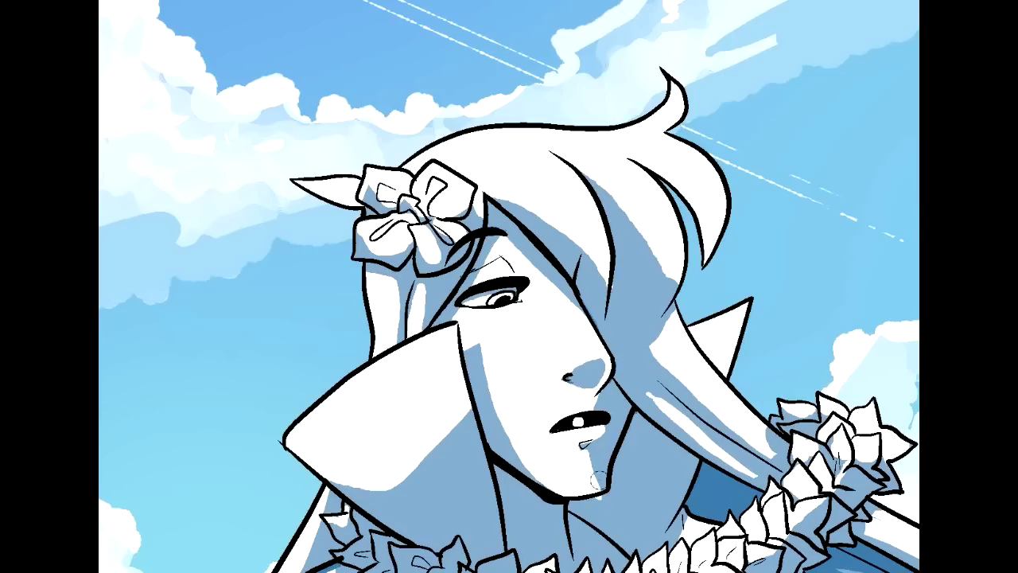
{"action": "left_click", "coordinate": [604, 453], "text": "alt"}
{"action": "left_click_drag", "start_coordinate": [609, 428], "coordinate": [596, 434]}
Paint a curved, tapering light blue streak down the outer hair lock, merging it into the shadow at the lock's lower end
{"action": "key", "text": "ctrl+plus"}
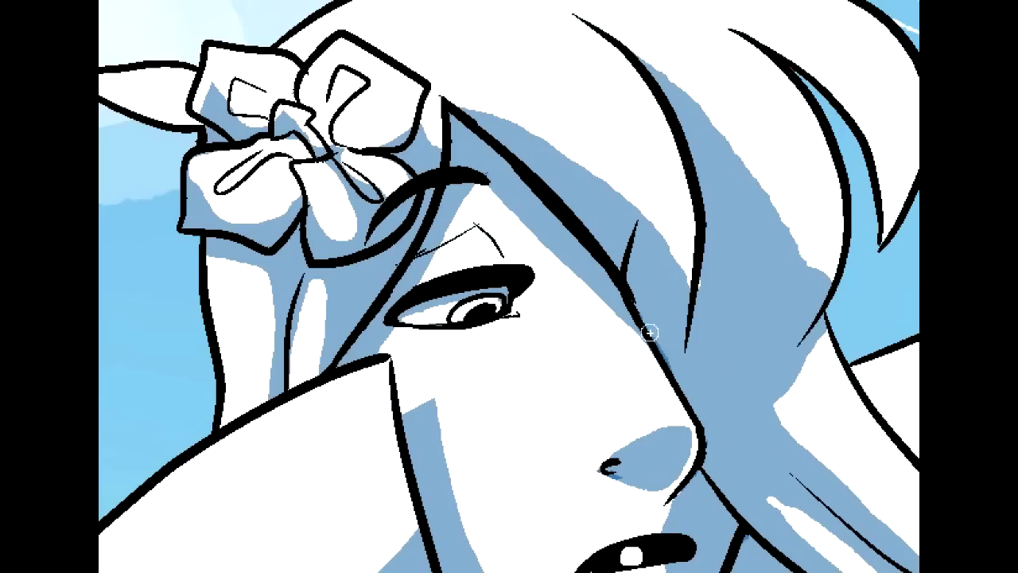
{"action": "left_click_drag", "start_coordinate": [813, 34], "coordinate": [688, 282]}
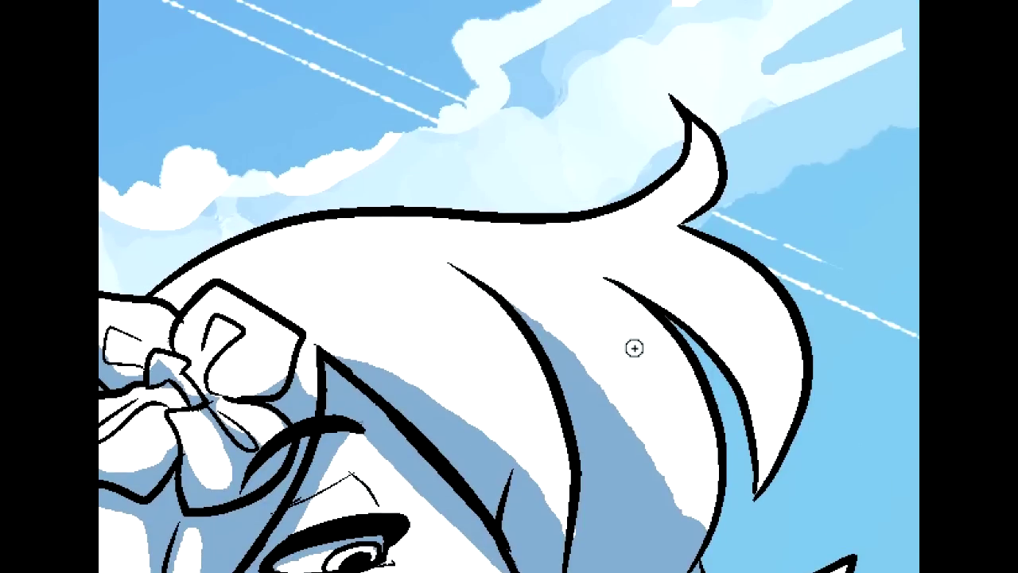
{"action": "mouse_move", "coordinate": [536, 328]}
{"action": "left_mouse_down"}
{"action": "mouse_move", "coordinate": [589, 372]}
{"action": "mouse_move", "coordinate": [652, 454]}
{"action": "left_mouse_up"}
{"action": "left_click_drag", "start_coordinate": [543, 285], "coordinate": [675, 475]}
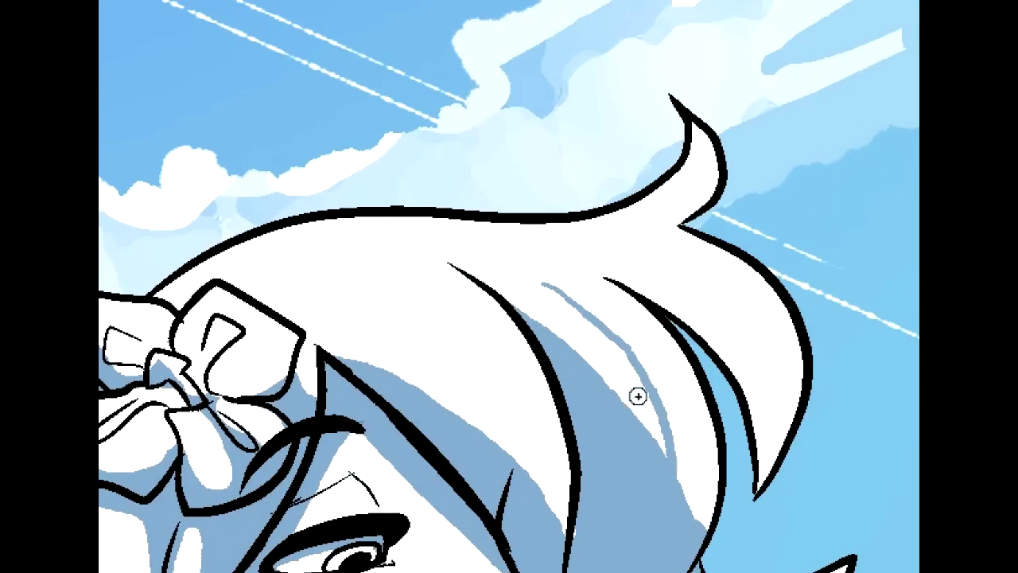
{"action": "key", "text": "ctrl+z"}
{"action": "mouse_move", "coordinate": [535, 284]}
{"action": "left_mouse_down"}
{"action": "mouse_move", "coordinate": [630, 345]}
{"action": "mouse_move", "coordinate": [674, 410]}
{"action": "mouse_move", "coordinate": [699, 468]}
{"action": "mouse_move", "coordinate": [700, 528]}
{"action": "left_mouse_up"}
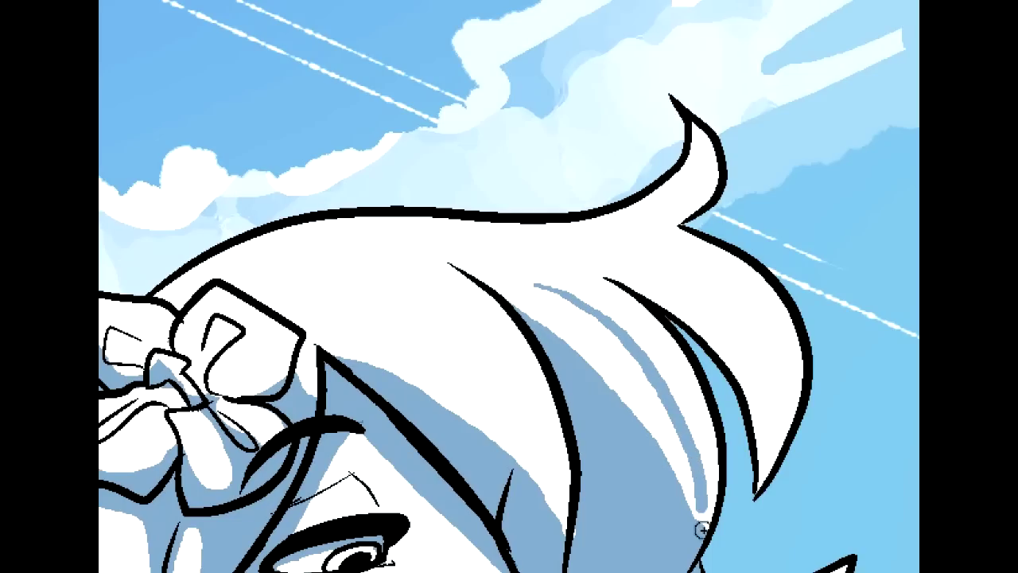
{"action": "left_click_drag", "start_coordinate": [676, 415], "coordinate": [696, 495]}
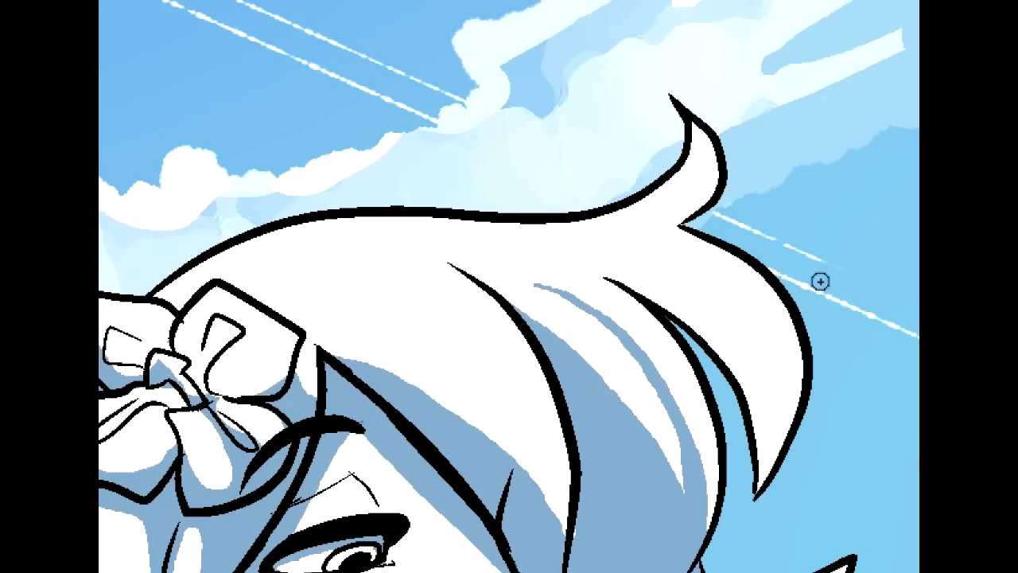
Extend the light blue shadow up the inner edge of the fringe lock and add a small shadow at the eyelid crease
{"action": "mouse_move", "coordinate": [618, 357]}
{"action": "left_mouse_down"}
{"action": "mouse_move", "coordinate": [596, 356]}
{"action": "mouse_move", "coordinate": [753, 4]}
{"action": "mouse_move", "coordinate": [764, 131]}
{"action": "mouse_move", "coordinate": [493, 230]}
{"action": "left_mouse_up"}
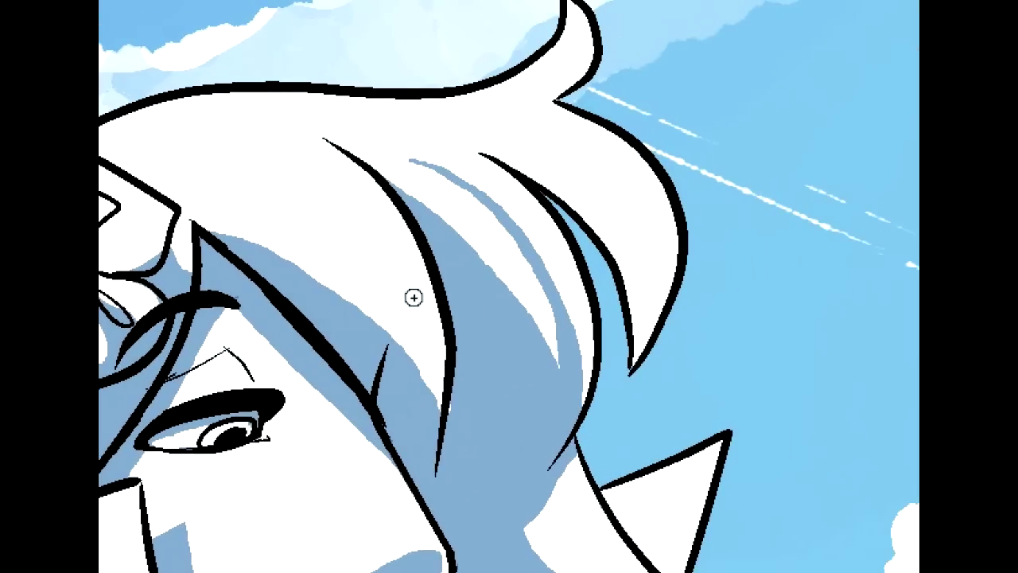
{"action": "left_click_drag", "start_coordinate": [430, 243], "coordinate": [421, 378]}
{"action": "left_click_drag", "start_coordinate": [438, 295], "coordinate": [430, 397]}
{"action": "left_click_drag", "start_coordinate": [439, 360], "coordinate": [448, 431]}
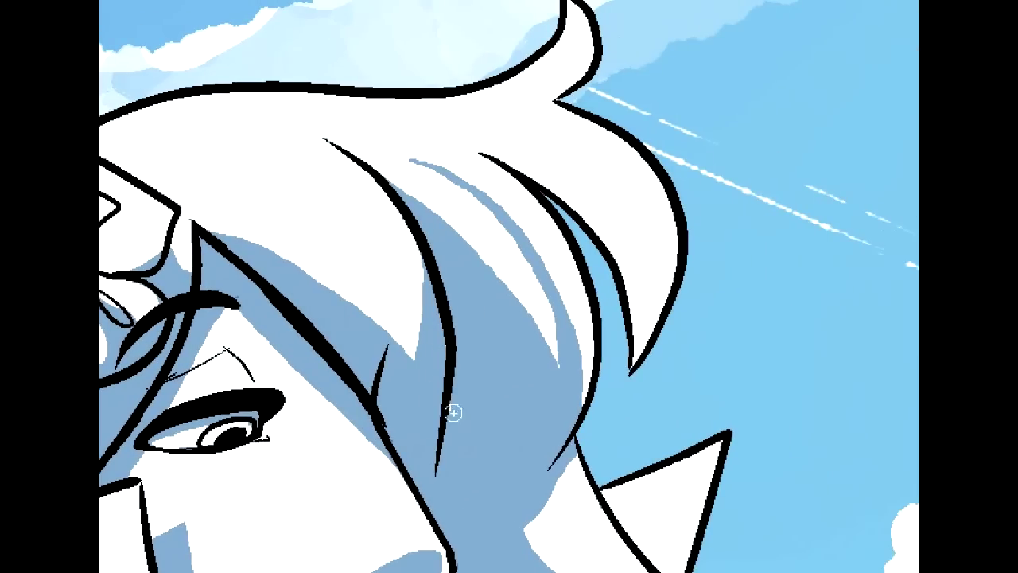
{"action": "mouse_move", "coordinate": [517, 442]}
{"action": "left_mouse_down"}
{"action": "mouse_move", "coordinate": [518, 419]}
{"action": "mouse_move", "coordinate": [766, 317]}
{"action": "left_mouse_up"}
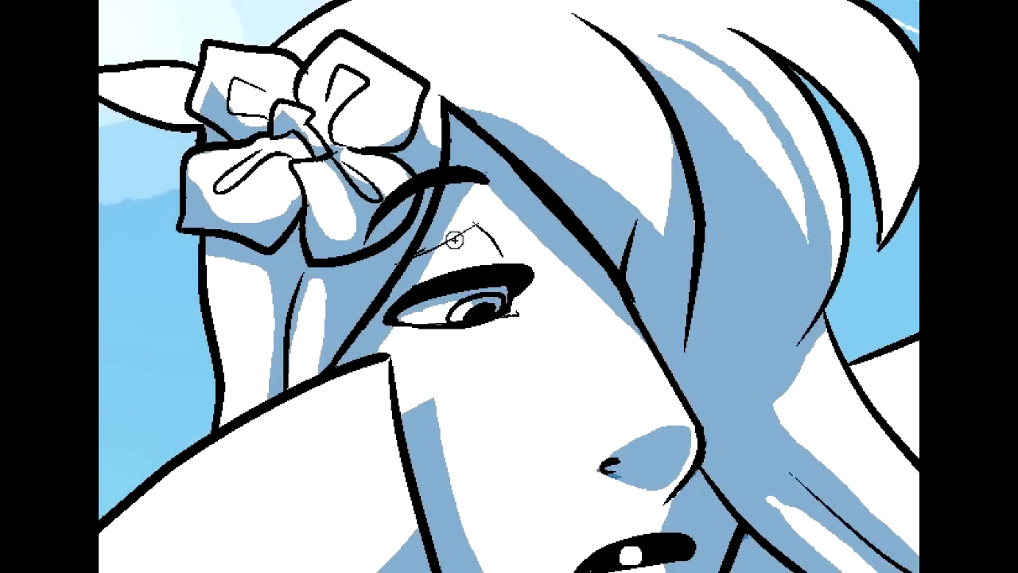
{"action": "mouse_move", "coordinate": [452, 246]}
{"action": "left_mouse_down"}
{"action": "mouse_move", "coordinate": [493, 222]}
{"action": "mouse_move", "coordinate": [486, 229]}
{"action": "left_mouse_up"}
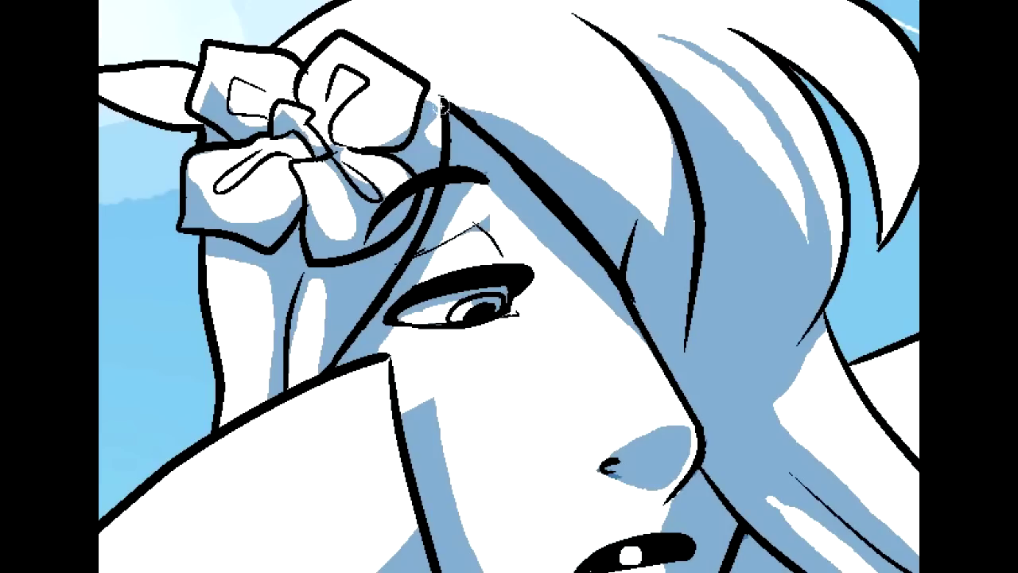
Fill the far collar tip behind the hair with light blue, leaving a thin white rim along its upper edge
{"action": "left_click_drag", "start_coordinate": [541, 374], "coordinate": [415, 99]}
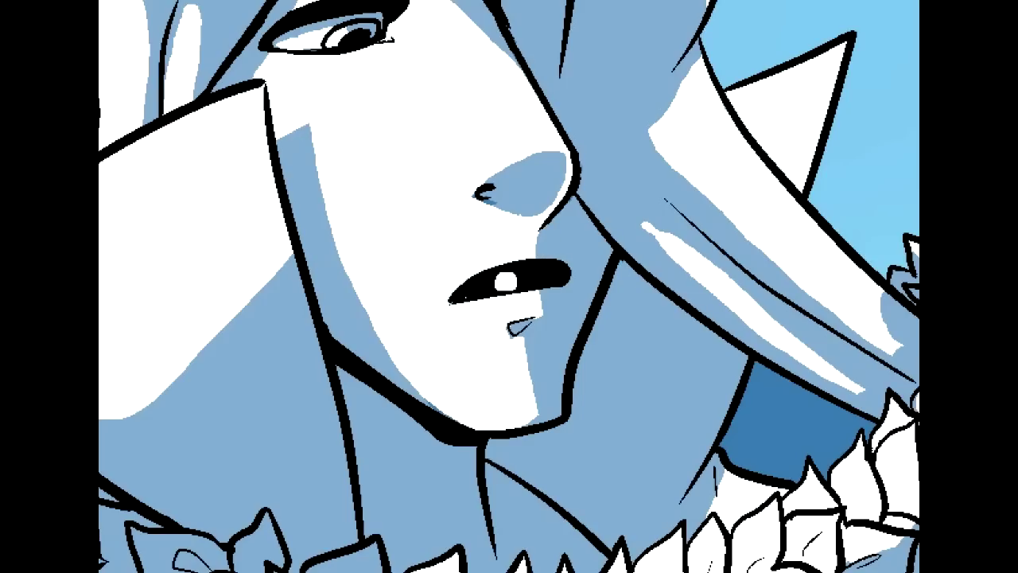
{"action": "left_click_drag", "start_coordinate": [918, 180], "coordinate": [822, 355]}
{"action": "left_click_drag", "start_coordinate": [633, 278], "coordinate": [689, 248]}
{"action": "key", "text": "ctrl+z"}
{"action": "mouse_move", "coordinate": [635, 276]}
{"action": "left_mouse_down"}
{"action": "mouse_move", "coordinate": [734, 235]}
{"action": "mouse_move", "coordinate": [693, 365]}
{"action": "left_mouse_up"}
{"action": "key", "text": "ctrl+z"}
{"action": "left_click_drag", "start_coordinate": [731, 239], "coordinate": [700, 333]}
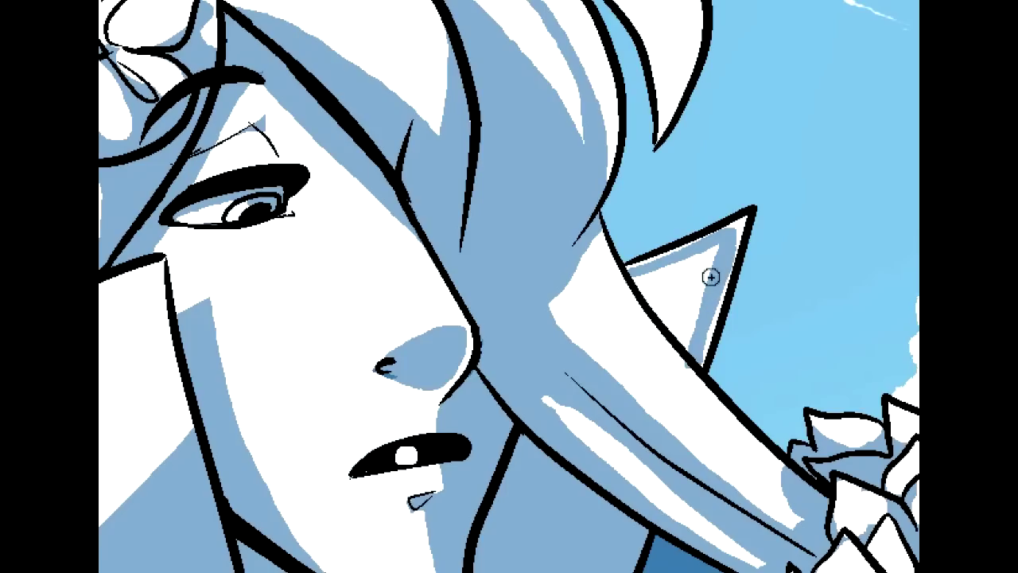
{"action": "mouse_move", "coordinate": [646, 282]}
{"action": "left_mouse_down"}
{"action": "mouse_move", "coordinate": [691, 257]}
{"action": "mouse_move", "coordinate": [655, 289]}
{"action": "mouse_move", "coordinate": [675, 297]}
{"action": "mouse_move", "coordinate": [685, 339]}
{"action": "mouse_move", "coordinate": [677, 291]}
{"action": "mouse_move", "coordinate": [686, 325]}
{"action": "mouse_move", "coordinate": [693, 296]}
{"action": "mouse_move", "coordinate": [735, 288]}
{"action": "left_mouse_up"}
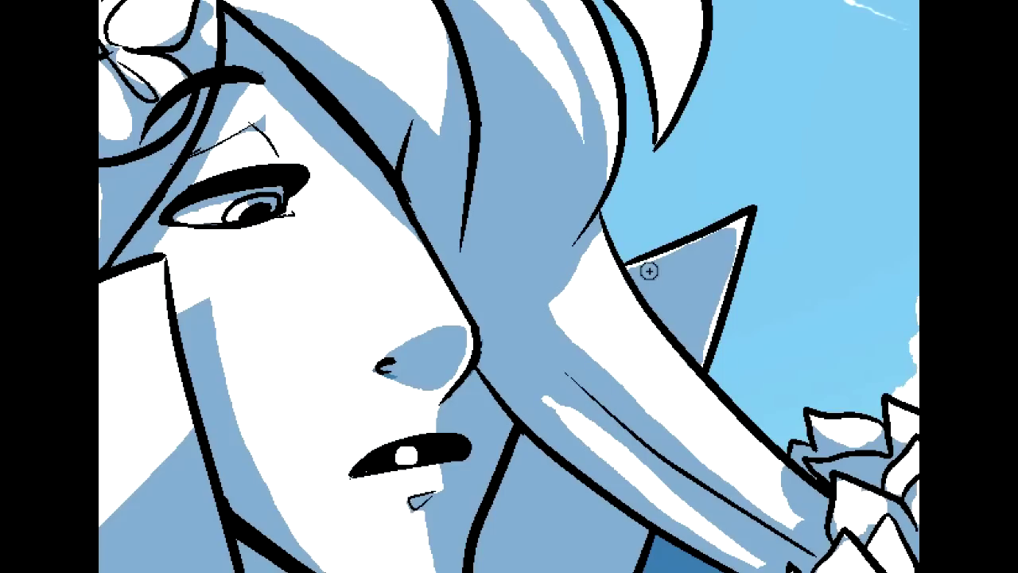
{"action": "left_click_drag", "start_coordinate": [666, 259], "coordinate": [641, 274]}
{"action": "left_click_drag", "start_coordinate": [738, 227], "coordinate": [716, 373]}
{"action": "key", "text": "ctrl+z"}
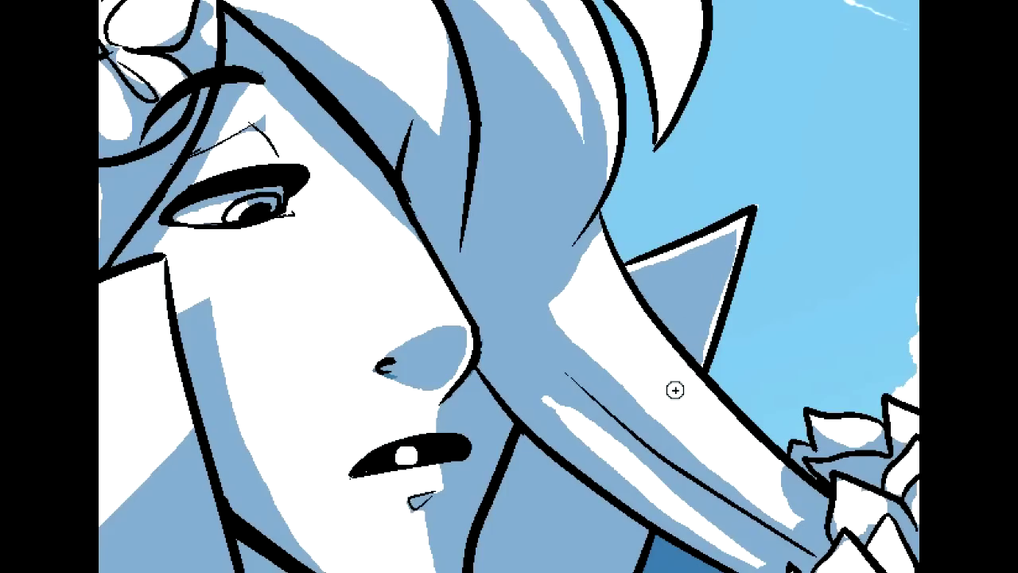
Add a straight dark blue band along the outer edge of the far collar tip
{"action": "left_click_drag", "start_coordinate": [796, 517], "coordinate": [495, 46]}
{"action": "left_click", "coordinate": [602, 307], "text": "alt"}
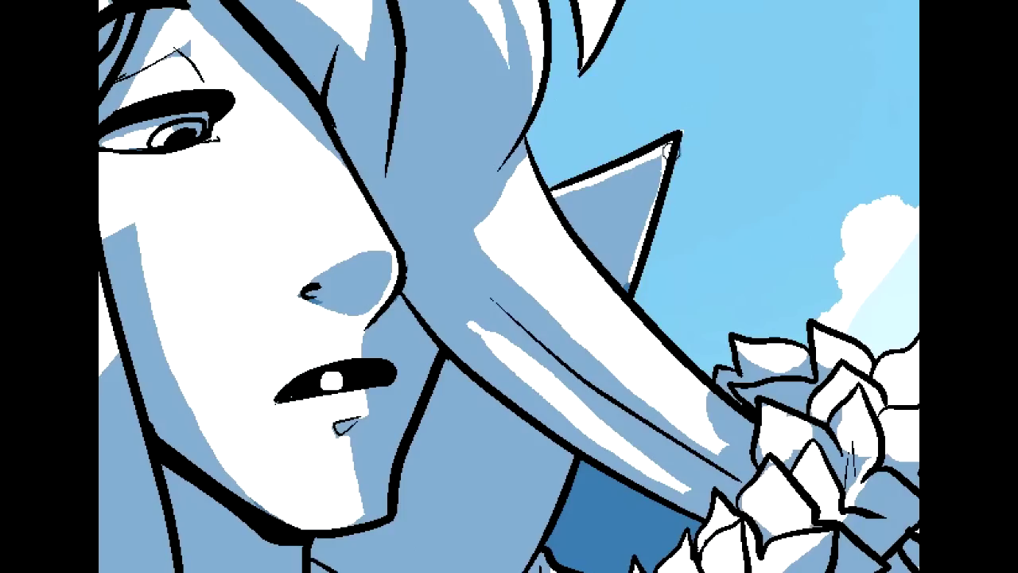
{"action": "left_click", "coordinate": [678, 145], "text": "shift"}
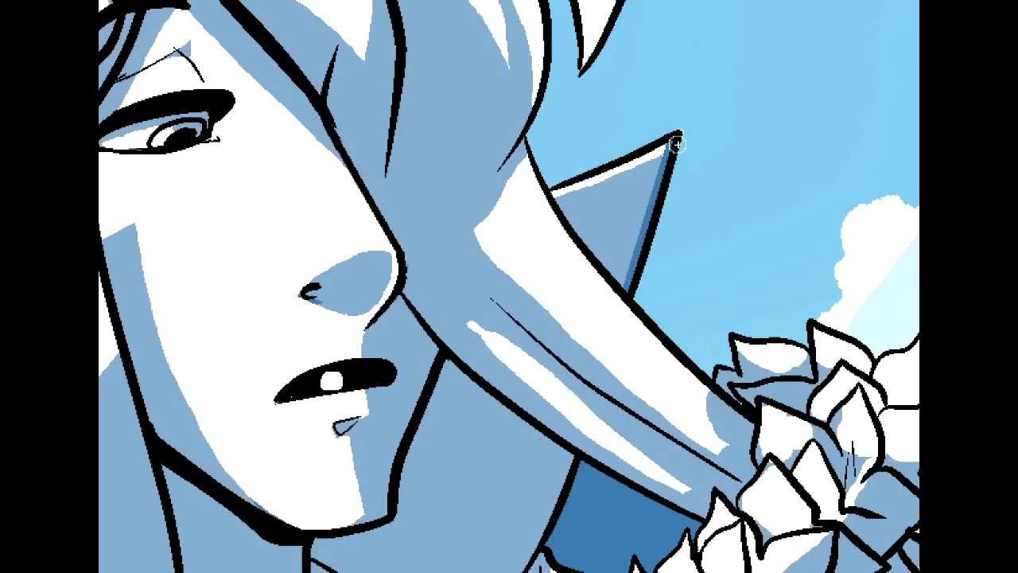
Outline a dark blue cast shadow on the neck between the jaw, the hair lock and the lei
{"action": "left_click_drag", "start_coordinate": [557, 493], "coordinate": [608, 121]}
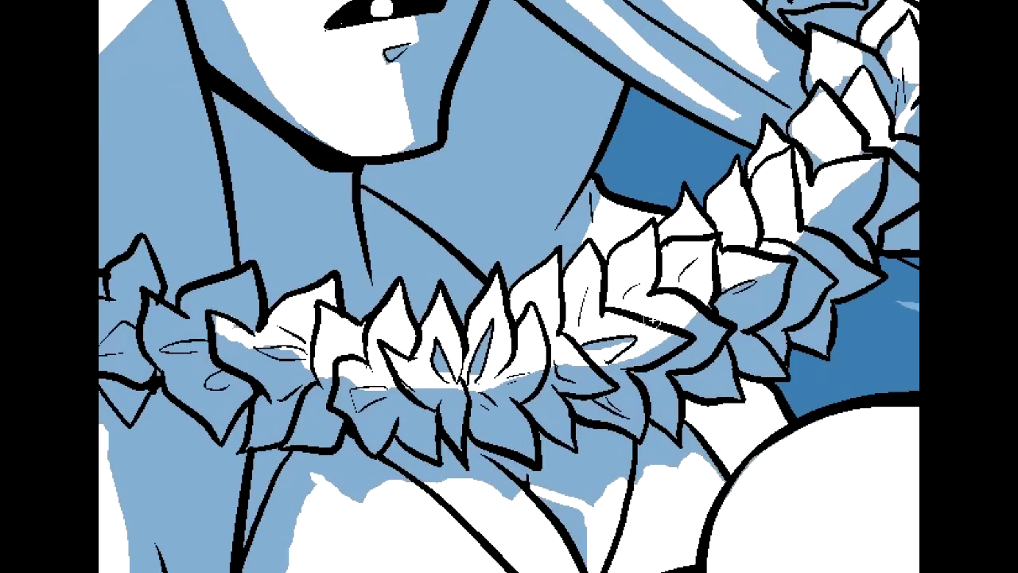
{"action": "mouse_move", "coordinate": [503, 127]}
{"action": "left_mouse_down"}
{"action": "mouse_move", "coordinate": [1017, 51]}
{"action": "mouse_move", "coordinate": [836, 2]}
{"action": "mouse_move", "coordinate": [615, 338]}
{"action": "mouse_move", "coordinate": [615, 314]}
{"action": "left_mouse_up"}
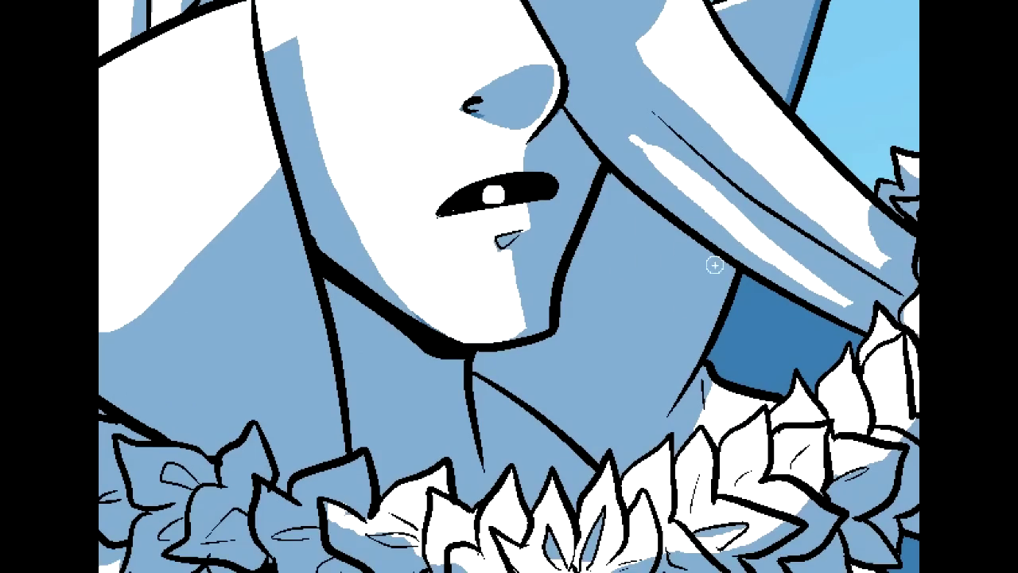
{"action": "mouse_move", "coordinate": [698, 249]}
{"action": "left_mouse_down"}
{"action": "mouse_move", "coordinate": [671, 305]}
{"action": "mouse_move", "coordinate": [672, 400]}
{"action": "mouse_move", "coordinate": [634, 443]}
{"action": "left_mouse_up"}
{"action": "mouse_move", "coordinate": [477, 361]}
{"action": "left_mouse_down"}
{"action": "mouse_move", "coordinate": [600, 454]}
{"action": "mouse_move", "coordinate": [608, 447]}
{"action": "mouse_move", "coordinate": [646, 463]}
{"action": "left_mouse_up"}
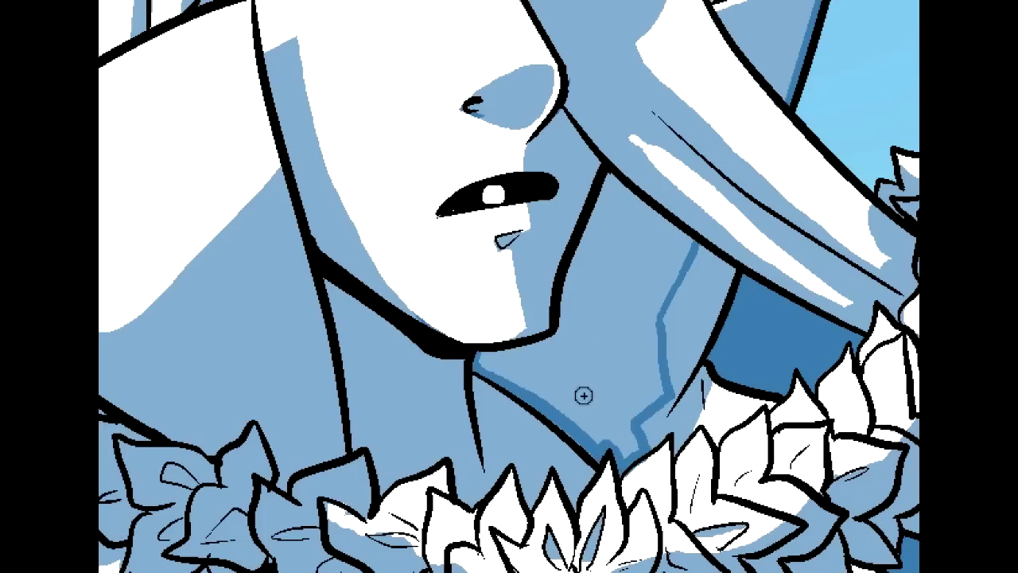
{"action": "left_click_drag", "start_coordinate": [480, 357], "coordinate": [561, 341]}
{"action": "mouse_move", "coordinate": [609, 180]}
{"action": "left_mouse_down"}
{"action": "mouse_move", "coordinate": [564, 294]}
{"action": "mouse_move", "coordinate": [562, 328]}
{"action": "mouse_move", "coordinate": [634, 206]}
{"action": "mouse_move", "coordinate": [681, 236]}
{"action": "mouse_move", "coordinate": [610, 179]}
{"action": "mouse_move", "coordinate": [663, 218]}
{"action": "left_mouse_up"}
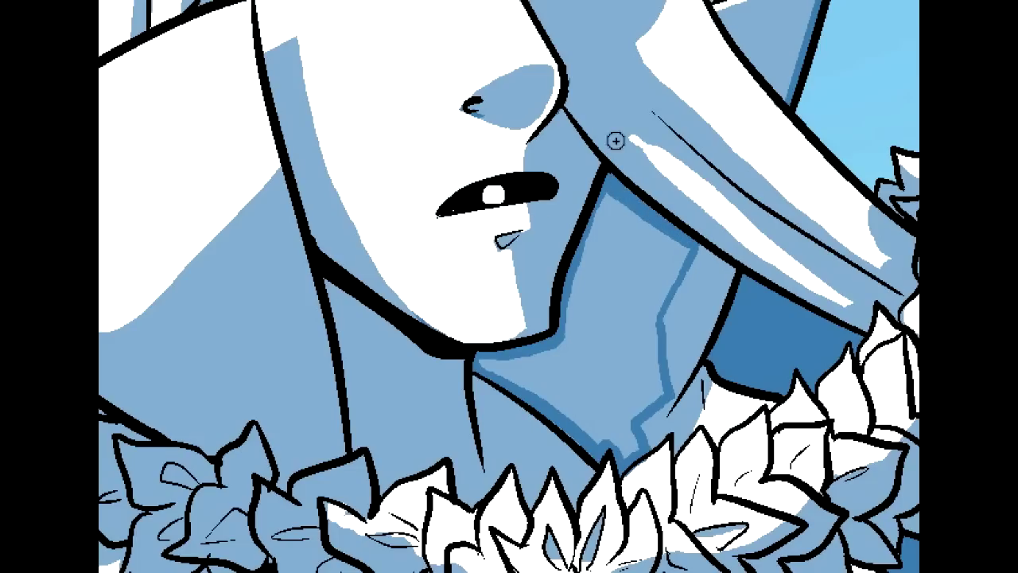
Widen the white highlight on the lower hair lock and reshape its ends into clean points with light blue
{"action": "left_click_drag", "start_coordinate": [643, 148], "coordinate": [727, 221]}
{"action": "mouse_move", "coordinate": [632, 141]}
{"action": "left_mouse_down"}
{"action": "mouse_move", "coordinate": [864, 301]}
{"action": "mouse_move", "coordinate": [793, 245]}
{"action": "mouse_move", "coordinate": [828, 287]}
{"action": "mouse_move", "coordinate": [714, 220]}
{"action": "mouse_move", "coordinate": [827, 293]}
{"action": "mouse_move", "coordinate": [788, 268]}
{"action": "mouse_move", "coordinate": [862, 301]}
{"action": "left_mouse_up"}
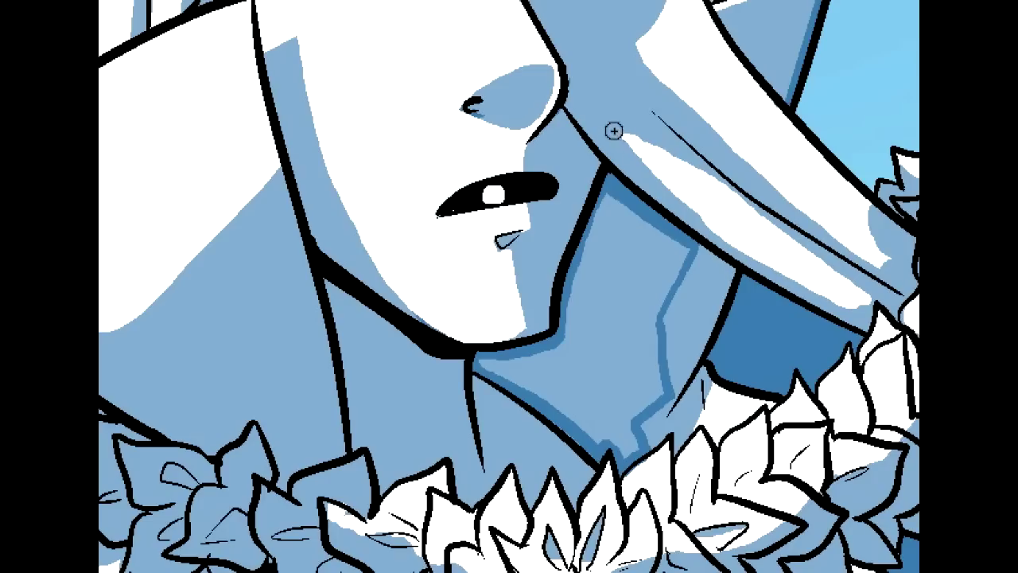
{"action": "left_click_drag", "start_coordinate": [618, 132], "coordinate": [753, 195]}
{"action": "left_click_drag", "start_coordinate": [634, 143], "coordinate": [757, 254]}
{"action": "left_click_drag", "start_coordinate": [807, 295], "coordinate": [885, 303]}
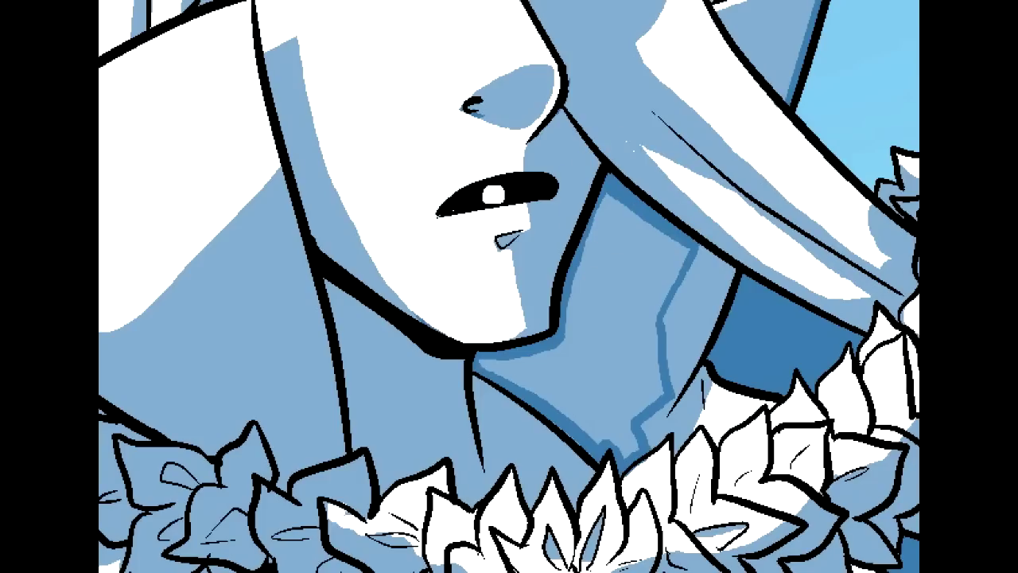
Fill the outlined neck shadow with dark blue and touch up its edge near the collar
{"action": "left_click", "coordinate": [624, 290]}
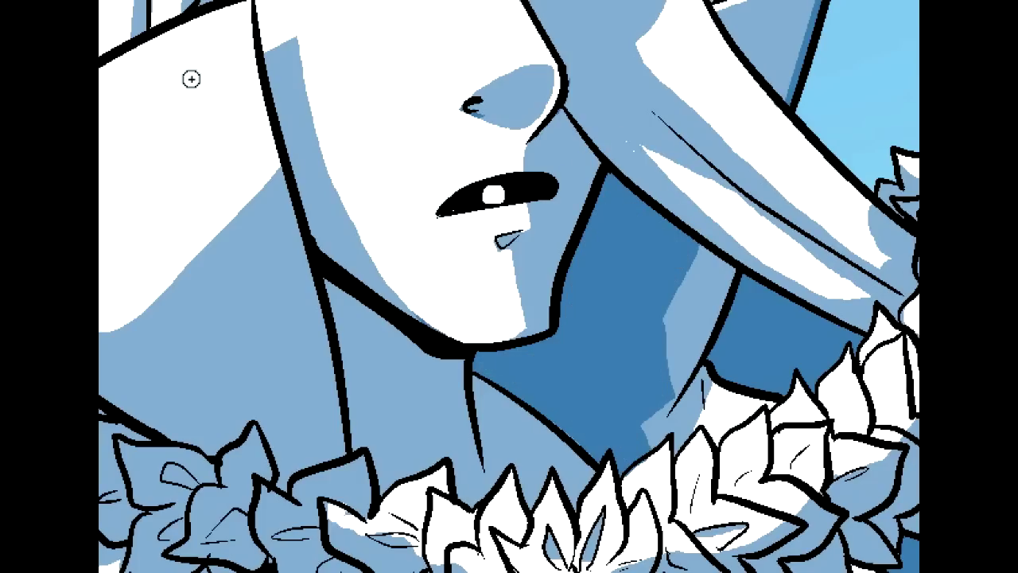
{"action": "left_click_drag", "start_coordinate": [670, 400], "coordinate": [684, 389]}
{"action": "left_click", "coordinate": [605, 354], "text": "alt"}
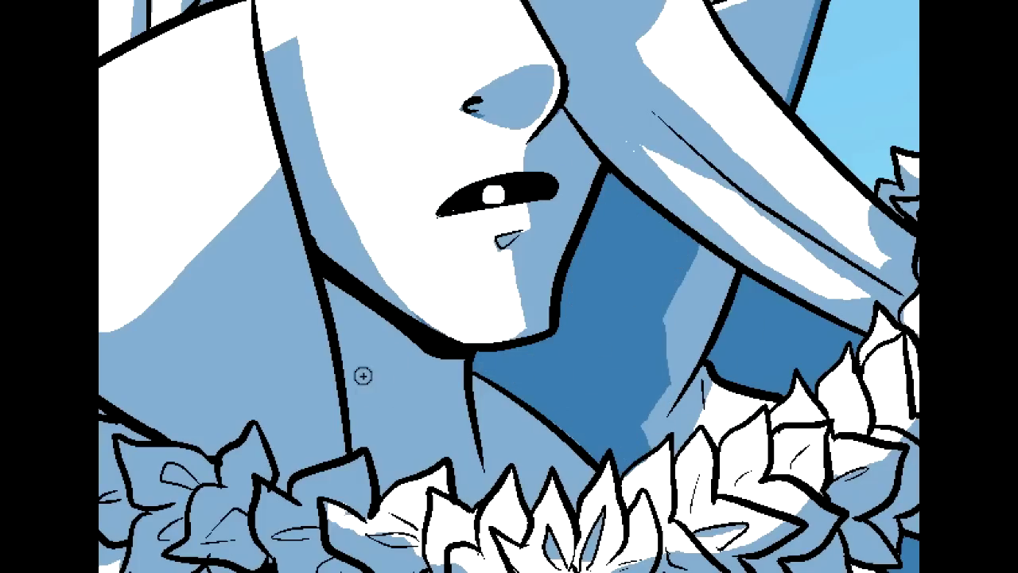
Outline the dark blue shadow areas on the front of the neck, beneath the jaw and on both sides of the throat line
{"action": "mouse_move", "coordinate": [334, 364]}
{"action": "left_mouse_down"}
{"action": "mouse_move", "coordinate": [413, 405]}
{"action": "mouse_move", "coordinate": [449, 352]}
{"action": "left_mouse_up"}
{"action": "key", "text": "ctrl+z"}
{"action": "mouse_move", "coordinate": [347, 380]}
{"action": "left_mouse_down"}
{"action": "mouse_move", "coordinate": [451, 417]}
{"action": "mouse_move", "coordinate": [460, 358]}
{"action": "left_mouse_up"}
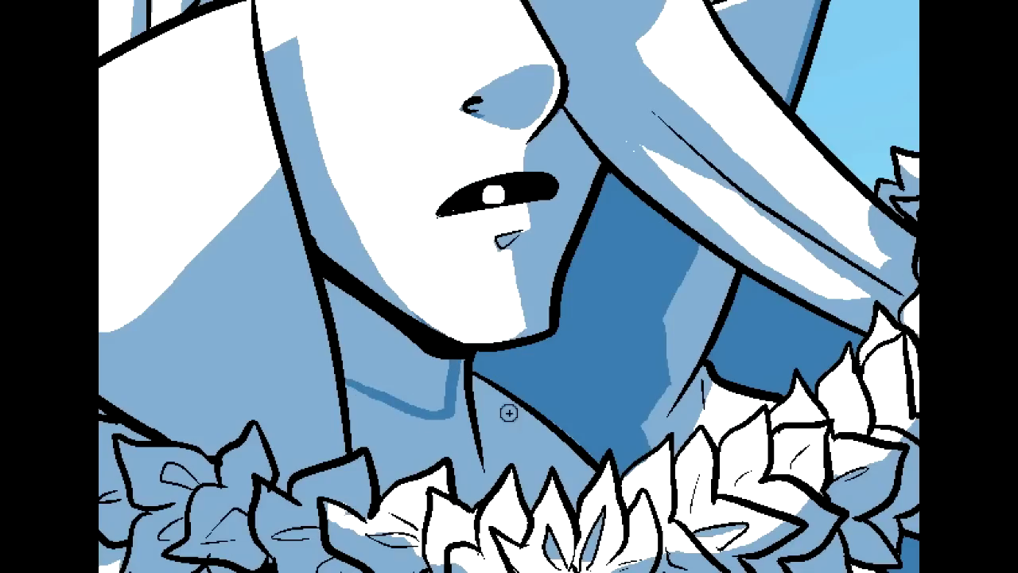
{"action": "mouse_move", "coordinate": [479, 420]}
{"action": "left_mouse_down"}
{"action": "mouse_move", "coordinate": [587, 485]}
{"action": "mouse_move", "coordinate": [594, 469]}
{"action": "mouse_move", "coordinate": [592, 478]}
{"action": "mouse_move", "coordinate": [570, 474]}
{"action": "mouse_move", "coordinate": [576, 504]}
{"action": "left_mouse_up"}
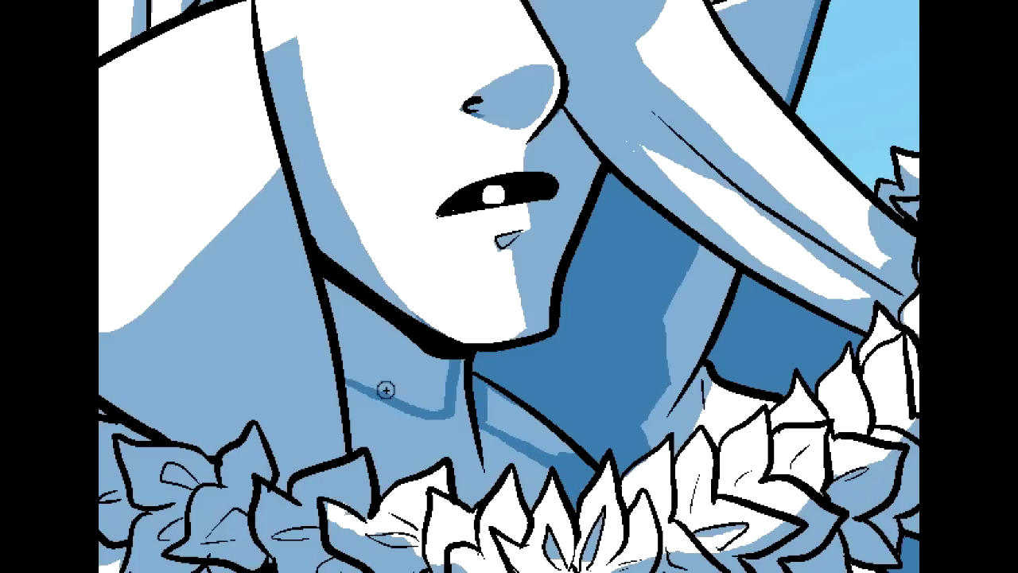
{"action": "left_click_drag", "start_coordinate": [352, 380], "coordinate": [332, 288]}
{"action": "mouse_move", "coordinate": [407, 337]}
{"action": "left_mouse_down"}
{"action": "mouse_move", "coordinate": [348, 295]}
{"action": "mouse_move", "coordinate": [445, 368]}
{"action": "mouse_move", "coordinate": [439, 359]}
{"action": "left_mouse_up"}
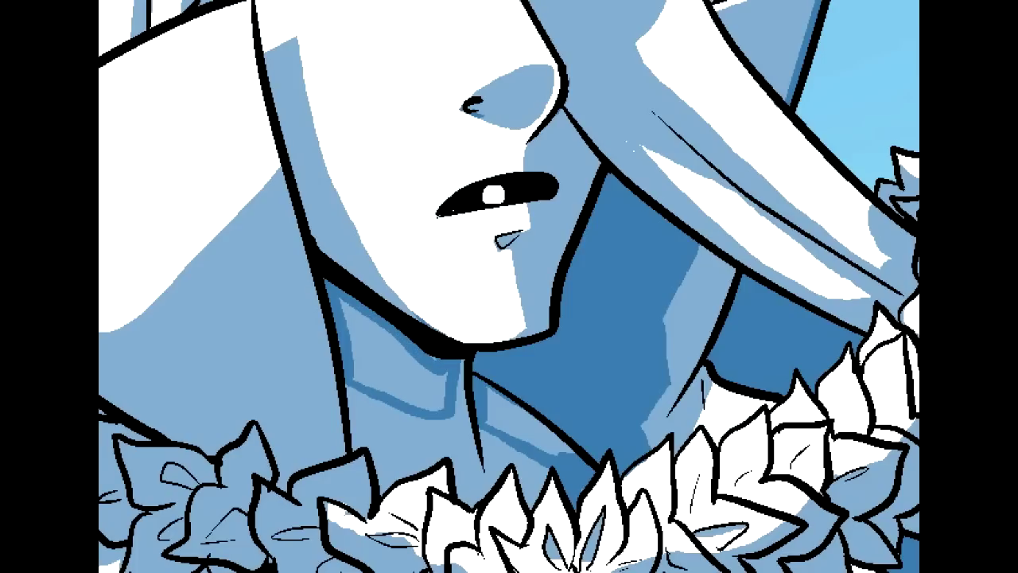
Fill the outlined shadow beneath the jaw with dark blue and paint dark blue accents into the shaded petals of the long-haired character's lei
{"action": "left_click", "coordinate": [390, 371]}
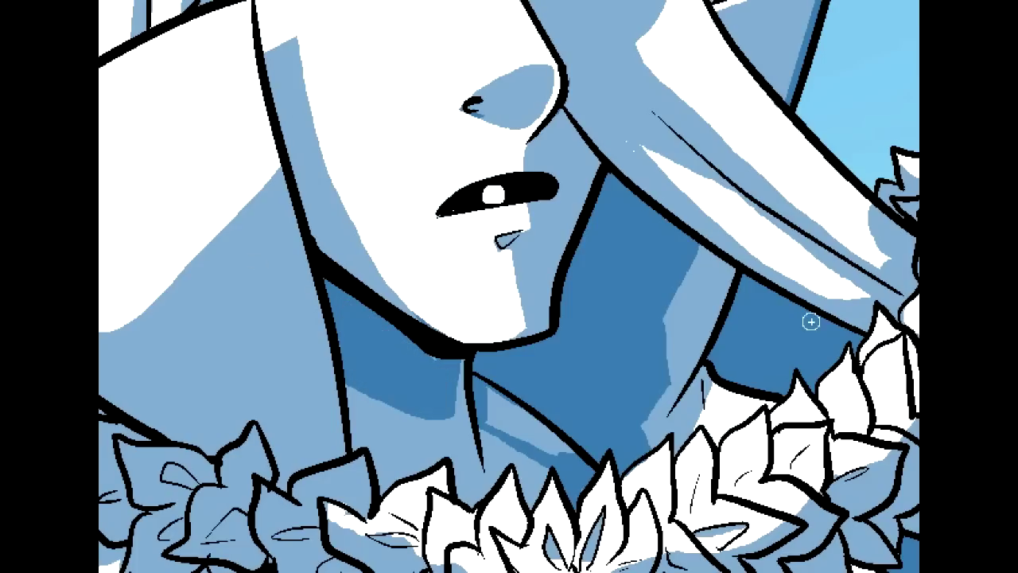
{"action": "left_click_drag", "start_coordinate": [525, 462], "coordinate": [799, 159]}
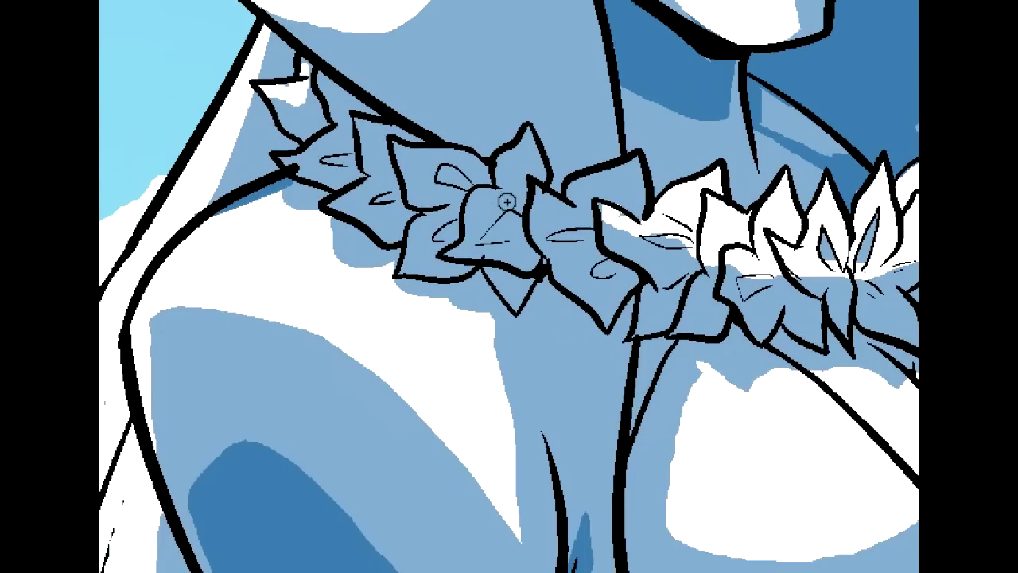
{"action": "mouse_move", "coordinate": [532, 213]}
{"action": "left_mouse_down"}
{"action": "mouse_move", "coordinate": [498, 220]}
{"action": "mouse_move", "coordinate": [453, 259]}
{"action": "mouse_move", "coordinate": [507, 234]}
{"action": "mouse_move", "coordinate": [496, 237]}
{"action": "mouse_move", "coordinate": [512, 221]}
{"action": "mouse_move", "coordinate": [522, 199]}
{"action": "left_mouse_up"}
{"action": "left_click_drag", "start_coordinate": [526, 248], "coordinate": [523, 242]}
{"action": "mouse_move", "coordinate": [462, 190]}
{"action": "left_mouse_down"}
{"action": "mouse_move", "coordinate": [449, 175]}
{"action": "mouse_move", "coordinate": [476, 197]}
{"action": "mouse_move", "coordinate": [453, 190]}
{"action": "mouse_move", "coordinate": [423, 243]}
{"action": "mouse_move", "coordinate": [446, 240]}
{"action": "left_mouse_up"}
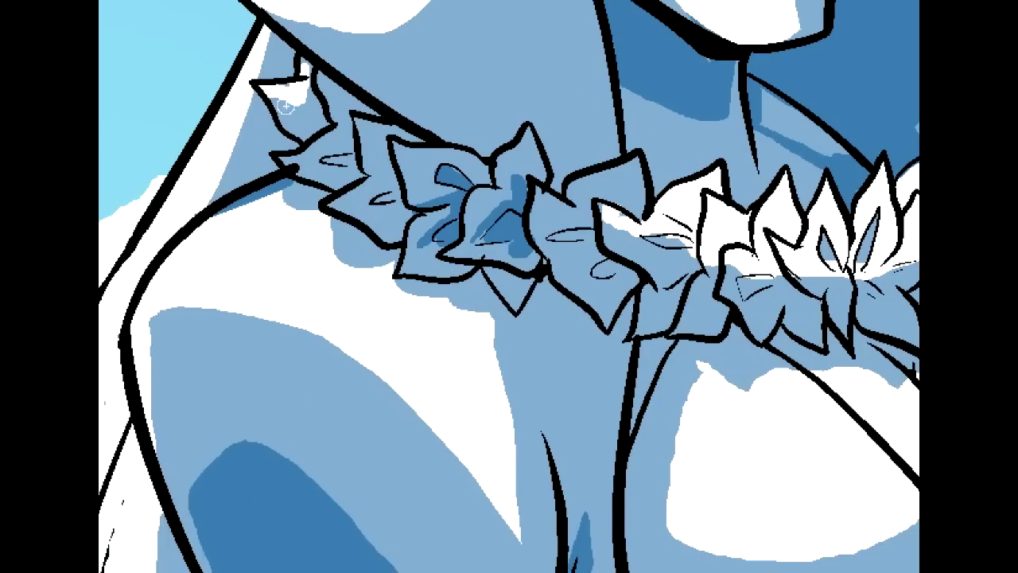
{"action": "mouse_move", "coordinate": [333, 156]}
{"action": "left_mouse_down"}
{"action": "mouse_move", "coordinate": [397, 183]}
{"action": "mouse_move", "coordinate": [413, 221]}
{"action": "left_mouse_up"}
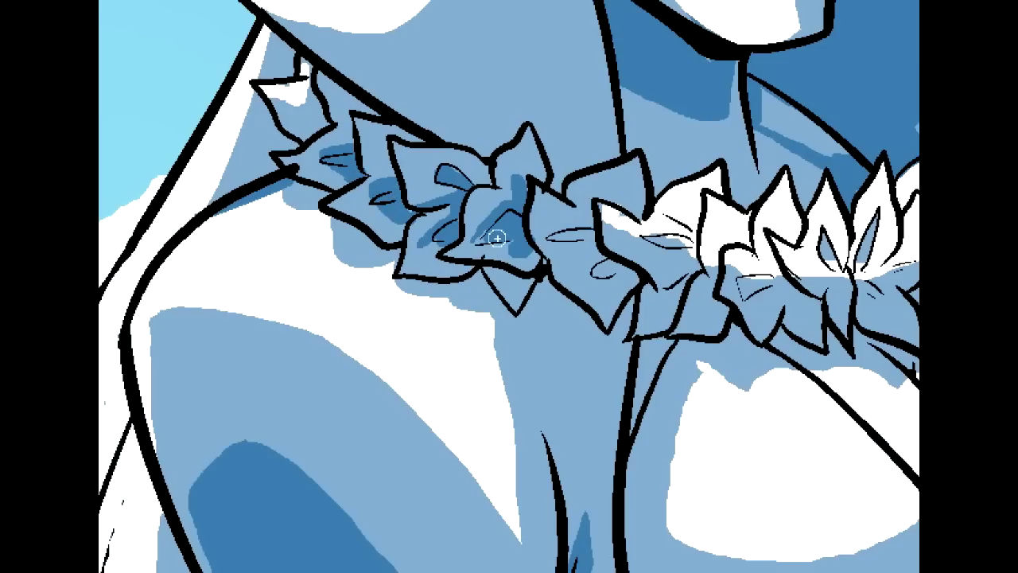
{"action": "left_click_drag", "start_coordinate": [561, 236], "coordinate": [590, 244]}
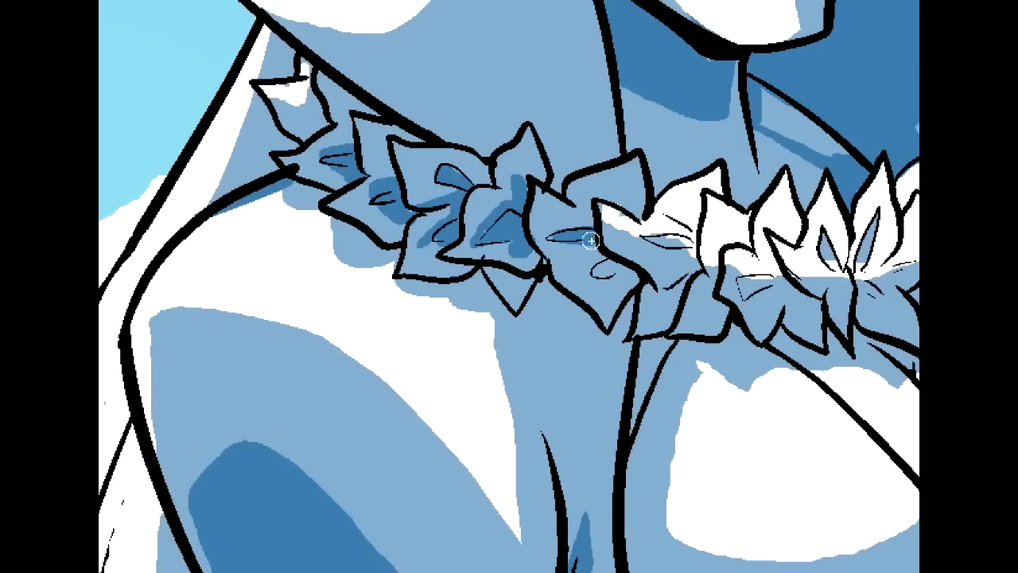
{"action": "mouse_move", "coordinate": [591, 232]}
{"action": "left_mouse_down"}
{"action": "mouse_move", "coordinate": [583, 196]}
{"action": "mouse_move", "coordinate": [602, 227]}
{"action": "mouse_move", "coordinate": [586, 273]}
{"action": "mouse_move", "coordinate": [603, 314]}
{"action": "mouse_move", "coordinate": [607, 270]}
{"action": "mouse_move", "coordinate": [628, 296]}
{"action": "mouse_move", "coordinate": [609, 268]}
{"action": "mouse_move", "coordinate": [606, 275]}
{"action": "left_mouse_up"}
{"action": "key", "text": "ctrl+z"}
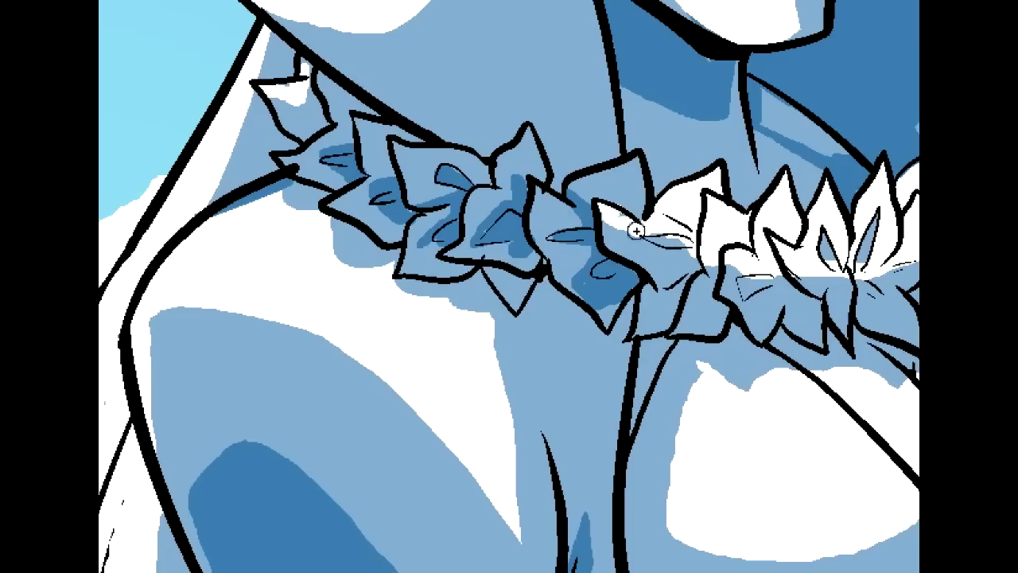
Rework the sunlit lei flowers in front of the neck with larger white petal areas and small light blue accents
{"action": "mouse_move", "coordinate": [609, 219]}
{"action": "left_mouse_down"}
{"action": "mouse_move", "coordinate": [683, 259]}
{"action": "mouse_move", "coordinate": [690, 229]}
{"action": "left_mouse_up"}
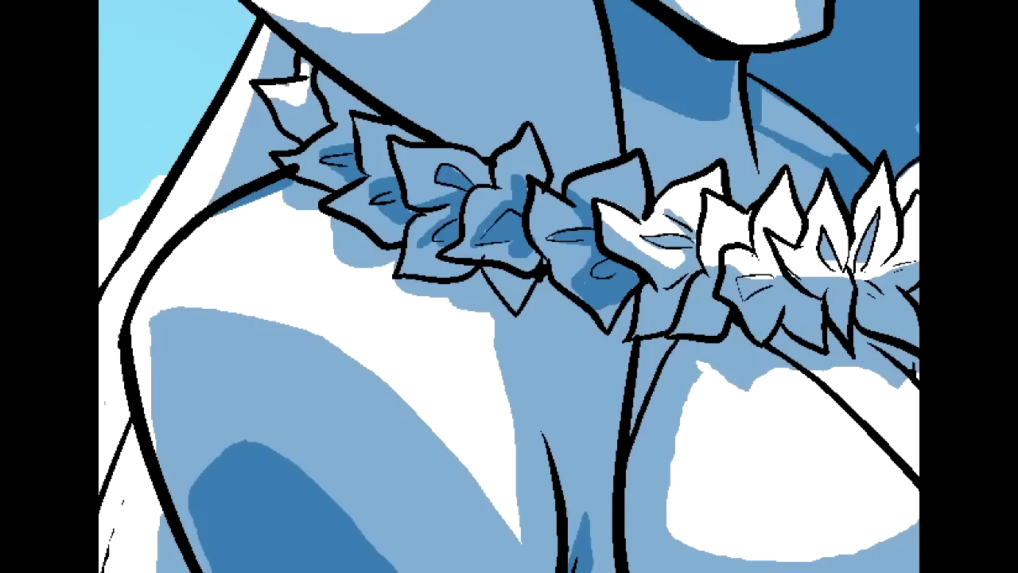
{"action": "left_click_drag", "start_coordinate": [861, 297], "coordinate": [787, 397]}
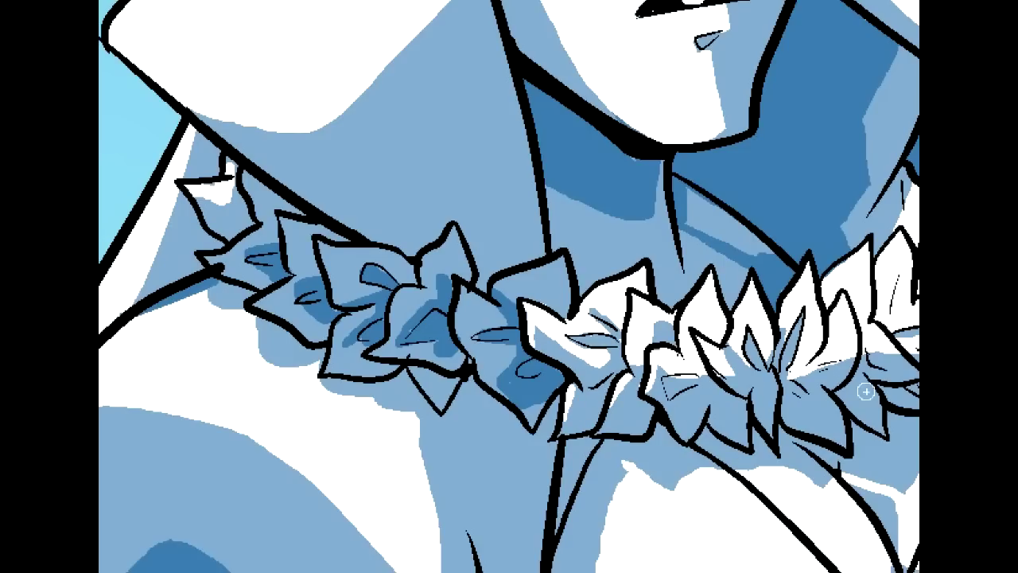
{"action": "left_click_drag", "start_coordinate": [636, 342], "coordinate": [537, 268]}
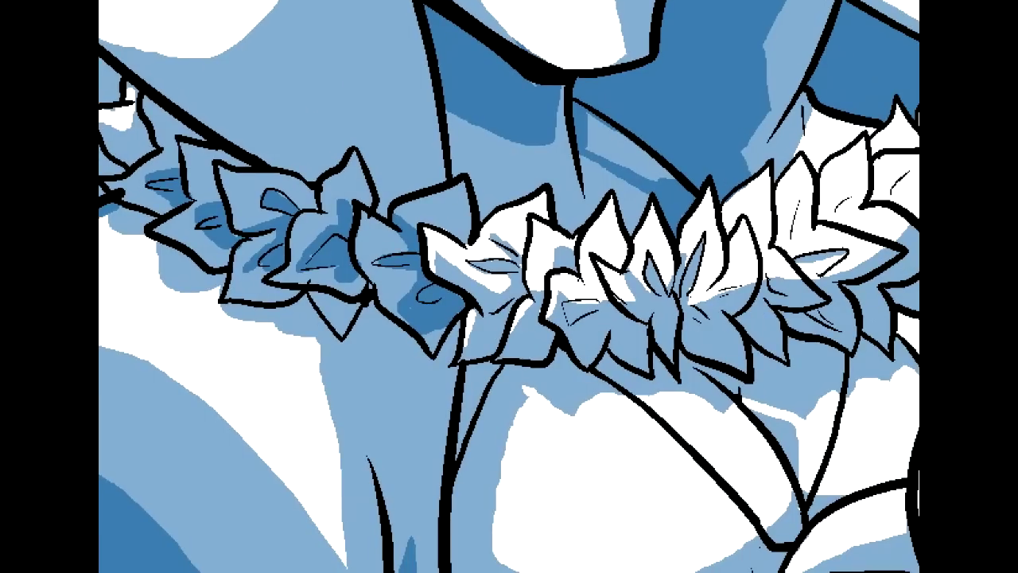
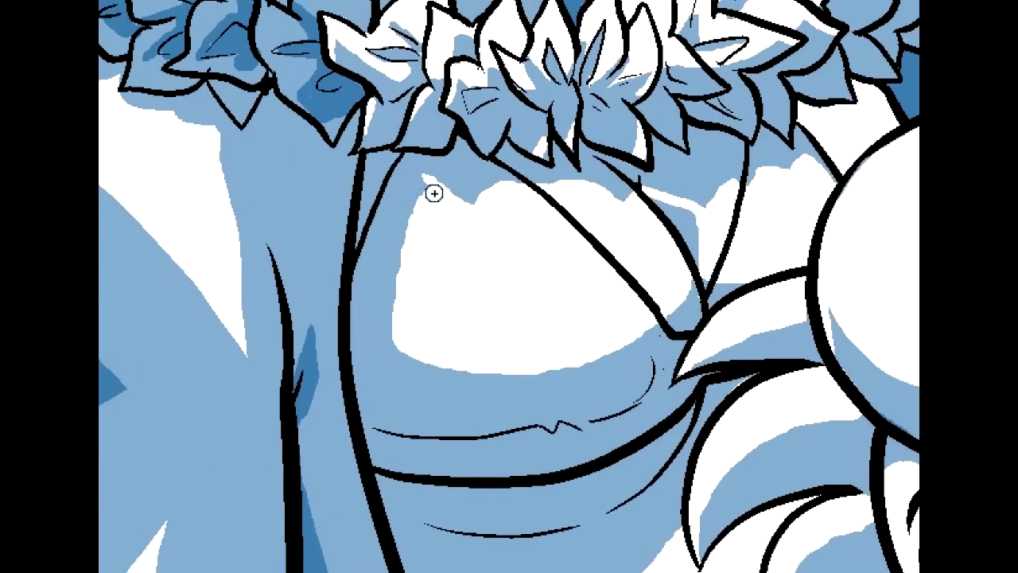
Widen the white highlight on the bikini cup into a smooth curve and add a small light blue fold shadow beside its inner edge
{"action": "mouse_move", "coordinate": [408, 244]}
{"action": "left_mouse_down"}
{"action": "mouse_move", "coordinate": [397, 319]}
{"action": "mouse_move", "coordinate": [406, 356]}
{"action": "mouse_move", "coordinate": [469, 377]}
{"action": "mouse_move", "coordinate": [550, 379]}
{"action": "left_mouse_up"}
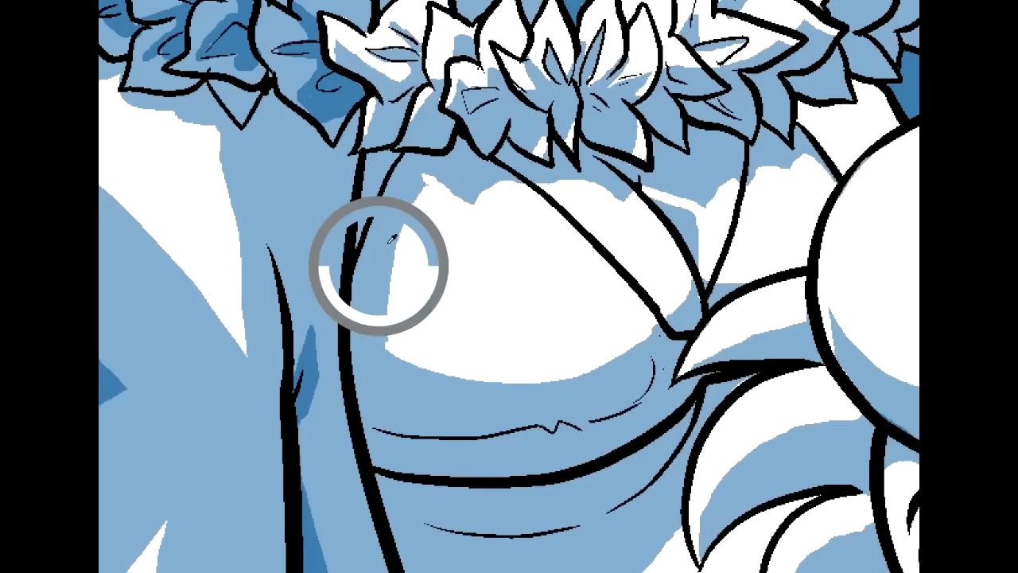
{"action": "left_click_drag", "start_coordinate": [426, 193], "coordinate": [424, 177]}
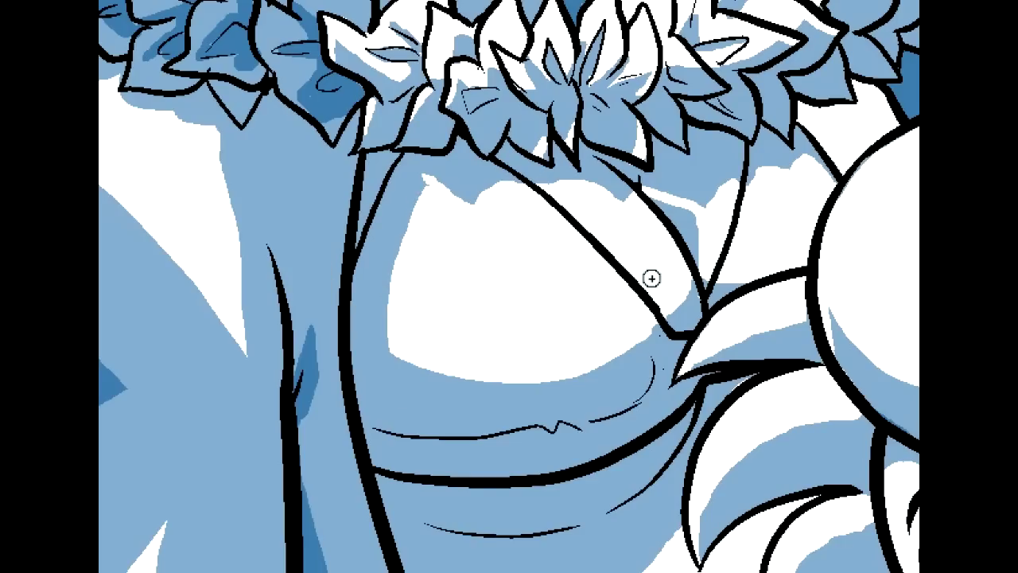
{"action": "mouse_move", "coordinate": [620, 295]}
{"action": "left_mouse_down"}
{"action": "mouse_move", "coordinate": [553, 219]}
{"action": "mouse_move", "coordinate": [576, 273]}
{"action": "mouse_move", "coordinate": [629, 308]}
{"action": "left_mouse_up"}
{"action": "left_click_drag", "start_coordinate": [572, 252], "coordinate": [614, 292]}
{"action": "mouse_move", "coordinate": [546, 212]}
{"action": "left_mouse_down"}
{"action": "mouse_move", "coordinate": [642, 329]}
{"action": "mouse_move", "coordinate": [561, 268]}
{"action": "left_mouse_up"}
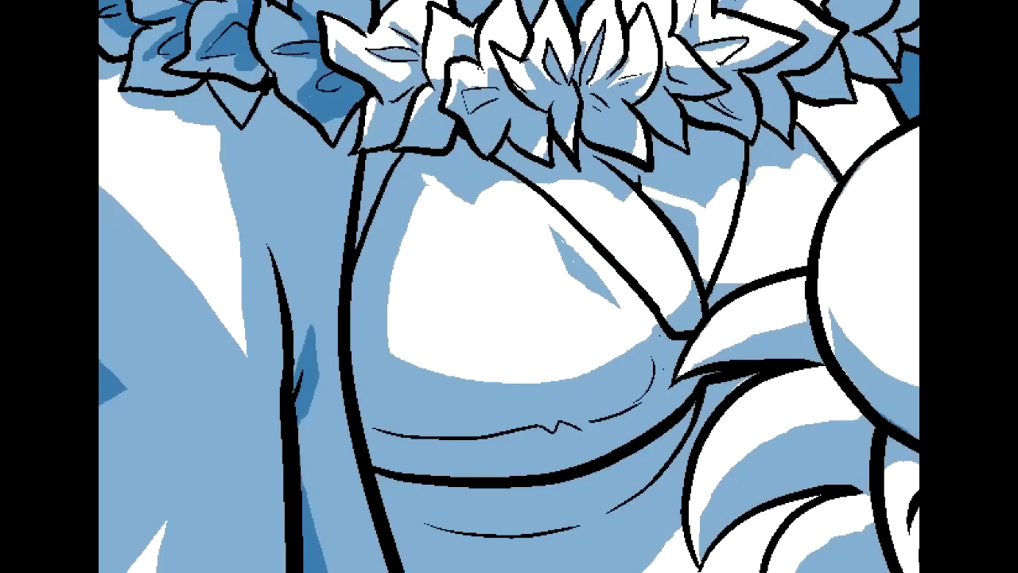
Select the white areas of the wind-blown coat tail, refine their light blue fold shading, and clear the selection
{"action": "key", "text": "ctrl+minus"}
{"action": "key", "text": "ctrl+minus"}
{"action": "key", "text": "ctrl+minus"}
{"action": "key", "text": "ctrl+minus"}
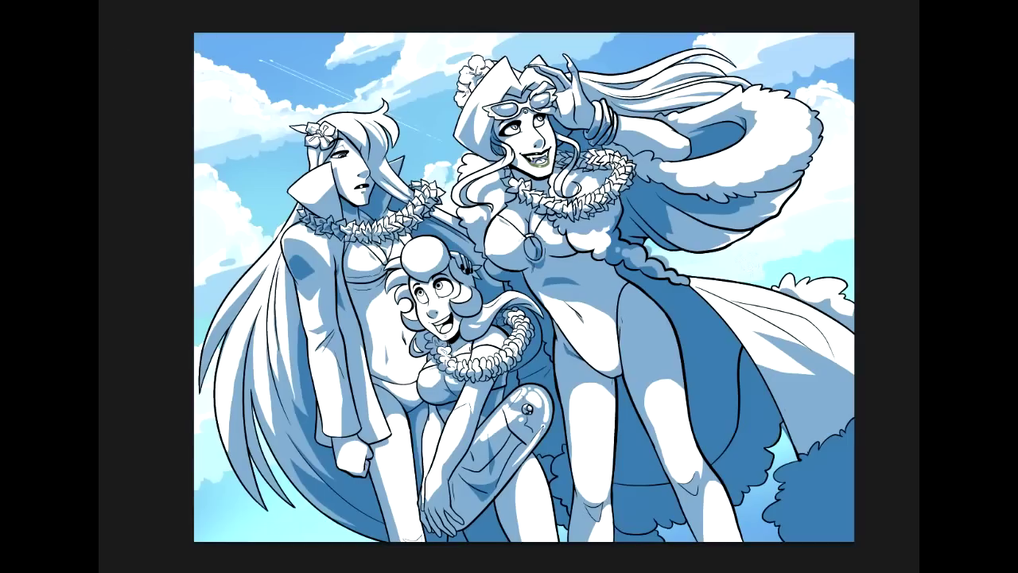
{"action": "left_click", "coordinate": [740, 327]}
{"action": "left_click", "coordinate": [101, 122]}
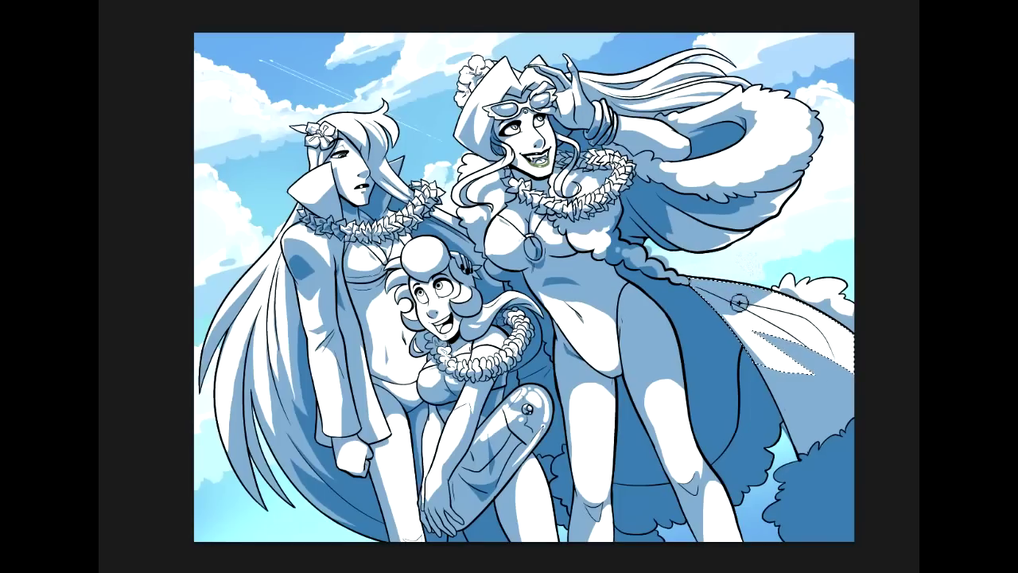
{"action": "mouse_move", "coordinate": [767, 318]}
{"action": "left_mouse_down"}
{"action": "mouse_move", "coordinate": [836, 375]}
{"action": "mouse_move", "coordinate": [788, 321]}
{"action": "mouse_move", "coordinate": [837, 385]}
{"action": "left_mouse_up"}
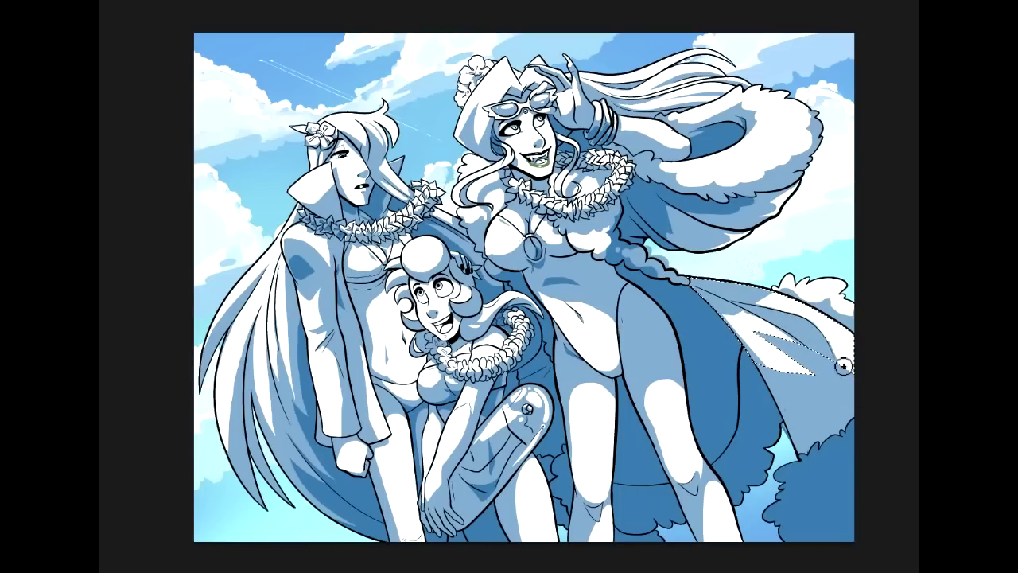
{"action": "key", "text": "ctrl+d"}
{"action": "left_click", "coordinate": [708, 319]}
{"action": "key", "text": "ctrl+d"}
Paint light blue over the upper part of the dark fur trim at the end of the coat tail
{"action": "left_click", "coordinate": [797, 499]}
{"action": "key", "text": "ctrl+d"}
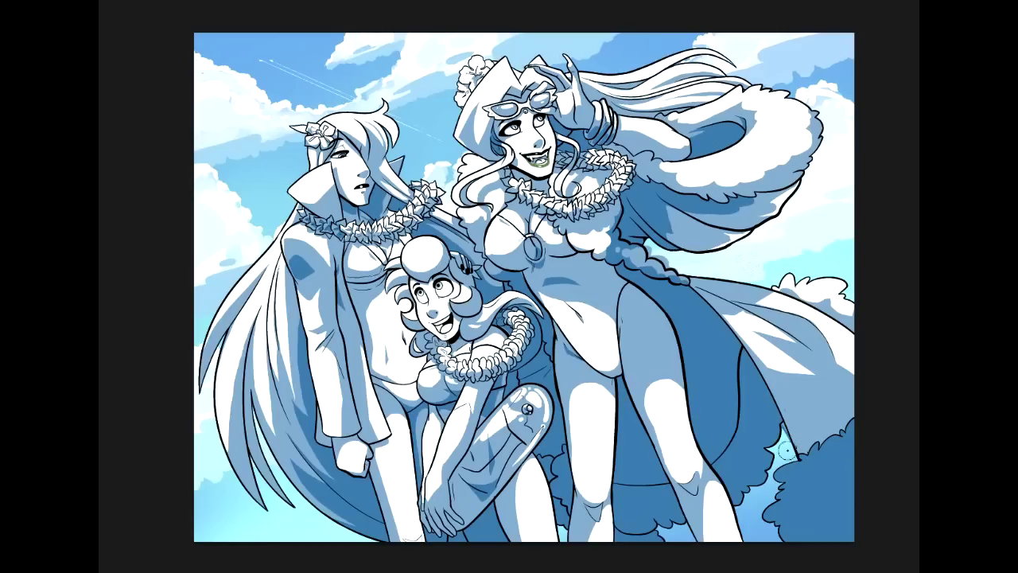
{"action": "mouse_move", "coordinate": [766, 506]}
{"action": "left_mouse_down"}
{"action": "mouse_move", "coordinate": [795, 473]}
{"action": "mouse_move", "coordinate": [786, 476]}
{"action": "mouse_move", "coordinate": [806, 479]}
{"action": "mouse_move", "coordinate": [805, 512]}
{"action": "mouse_move", "coordinate": [827, 501]}
{"action": "left_mouse_up"}
{"action": "mouse_move", "coordinate": [818, 466]}
{"action": "left_mouse_down"}
{"action": "mouse_move", "coordinate": [843, 438]}
{"action": "mouse_move", "coordinate": [806, 437]}
{"action": "left_mouse_up"}
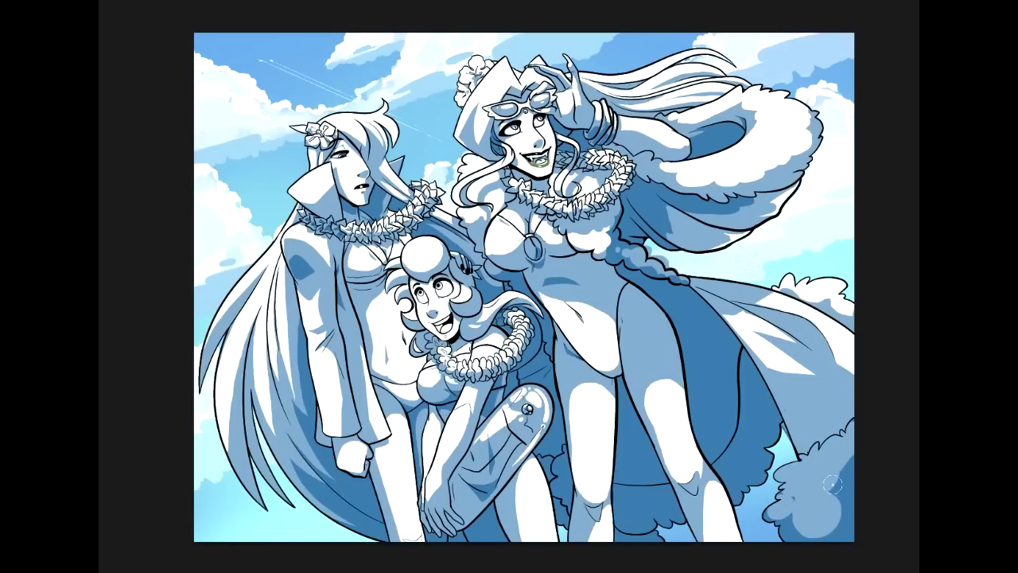
{"action": "left_click_drag", "start_coordinate": [843, 483], "coordinate": [856, 438]}
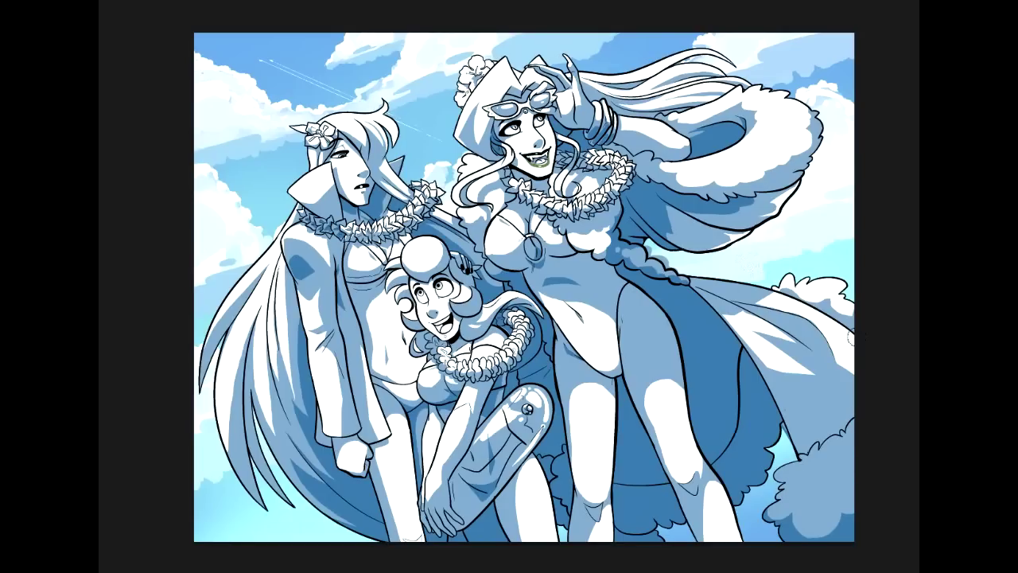
Paint a white scalloped highlight along the upper part of the coat tail's fur trim and add round white spots below it
{"action": "mouse_move", "coordinate": [782, 466]}
{"action": "left_mouse_down"}
{"action": "mouse_move", "coordinate": [816, 449]}
{"action": "mouse_move", "coordinate": [809, 484]}
{"action": "mouse_move", "coordinate": [847, 418]}
{"action": "left_mouse_up"}
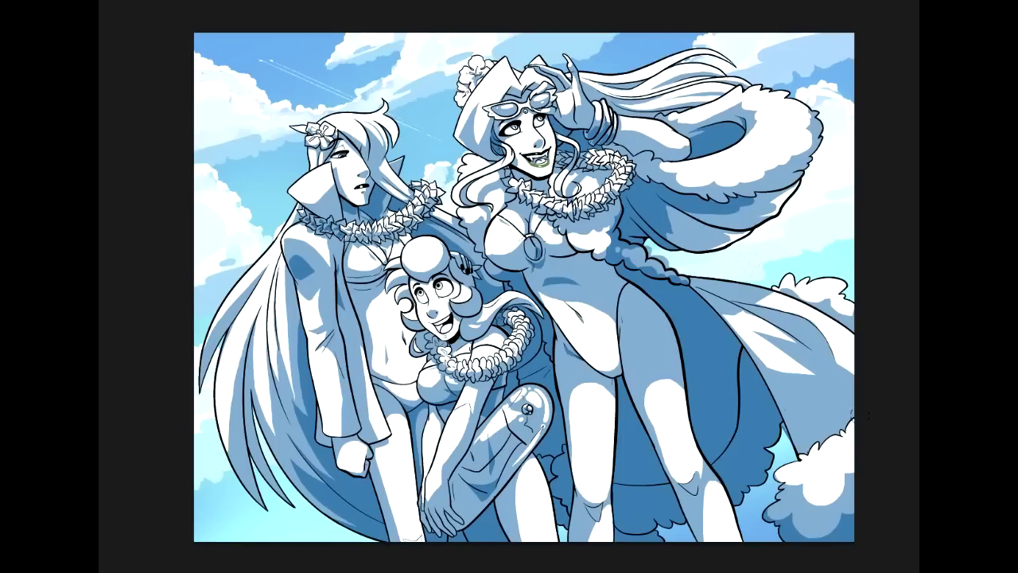
{"action": "left_click_drag", "start_coordinate": [840, 492], "coordinate": [809, 514]}
{"action": "left_click", "coordinate": [811, 519]}
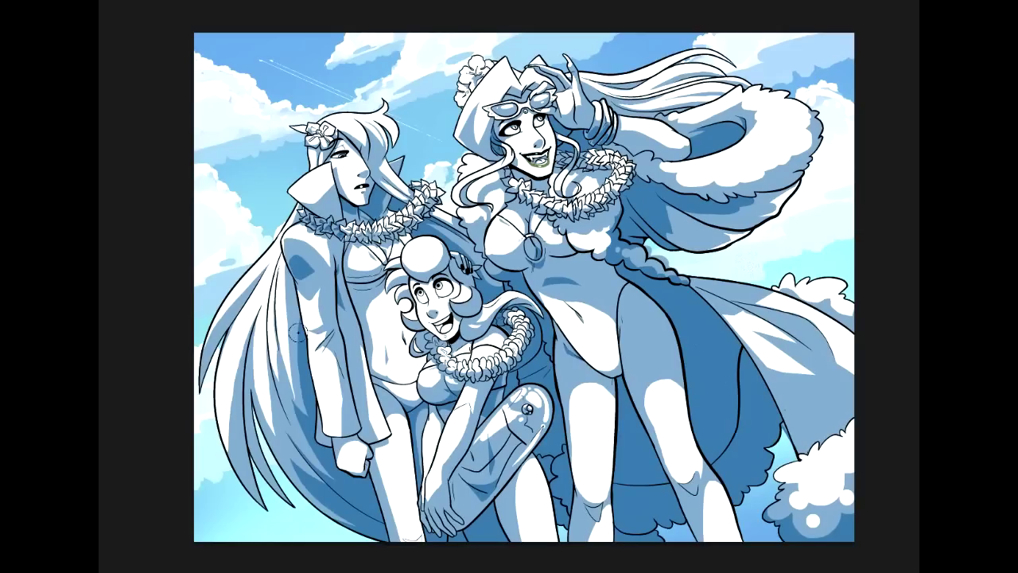
{"action": "left_click", "coordinate": [392, 375], "text": "alt"}
{"action": "right_click", "coordinate": [793, 499]}
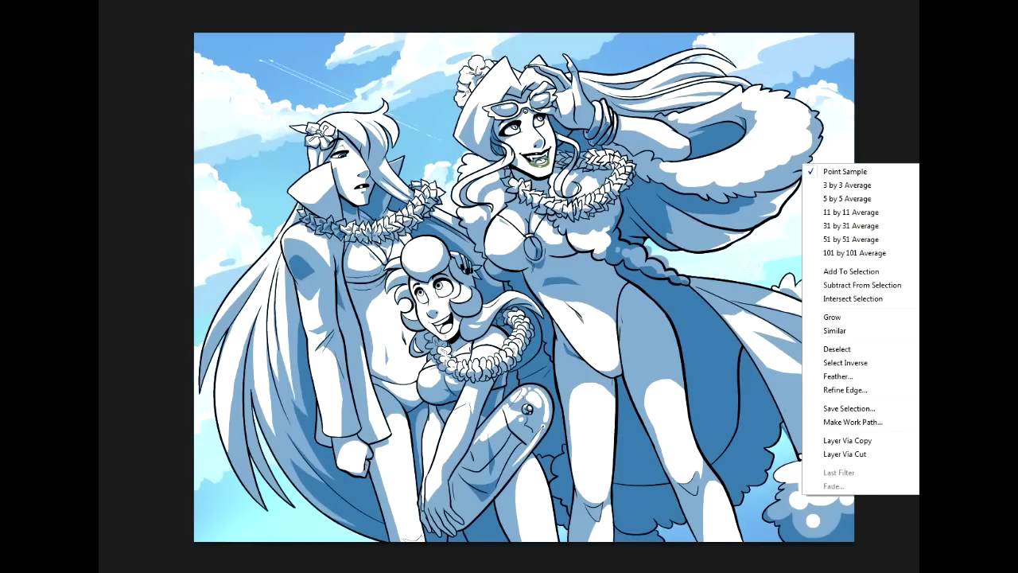
{"action": "key", "text": "Escape"}
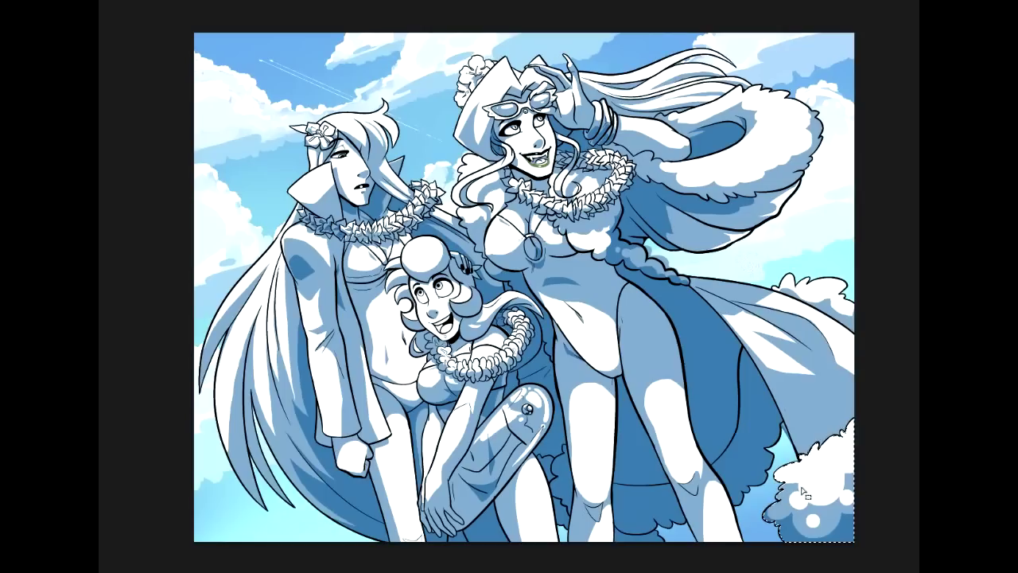
{"action": "right_click", "coordinate": [797, 492]}
{"action": "left_click", "coordinate": [862, 445]}
{"action": "key", "text": "alt+BackSpace"}
{"action": "key", "text": "ctrl+z"}
Select the fur trim sections along the coat's lower hem and paint light blue tufts along their scalloped outer edge
{"action": "left_click", "coordinate": [746, 458]}
{"action": "left_click", "coordinate": [667, 503], "text": "shift"}
{"action": "left_click", "coordinate": [648, 538], "text": "shift"}
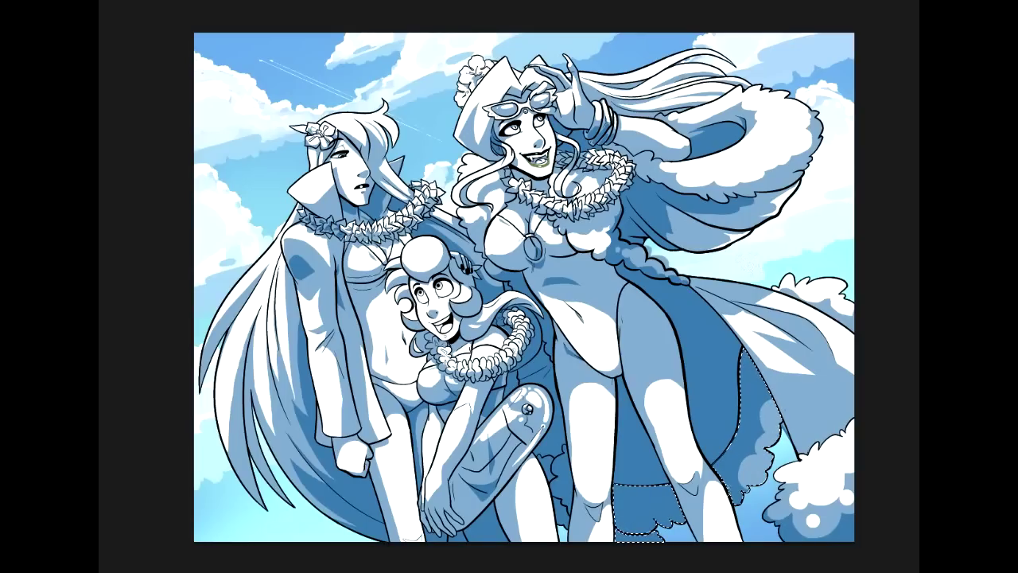
{"action": "left_click_drag", "start_coordinate": [683, 518], "coordinate": [671, 501]}
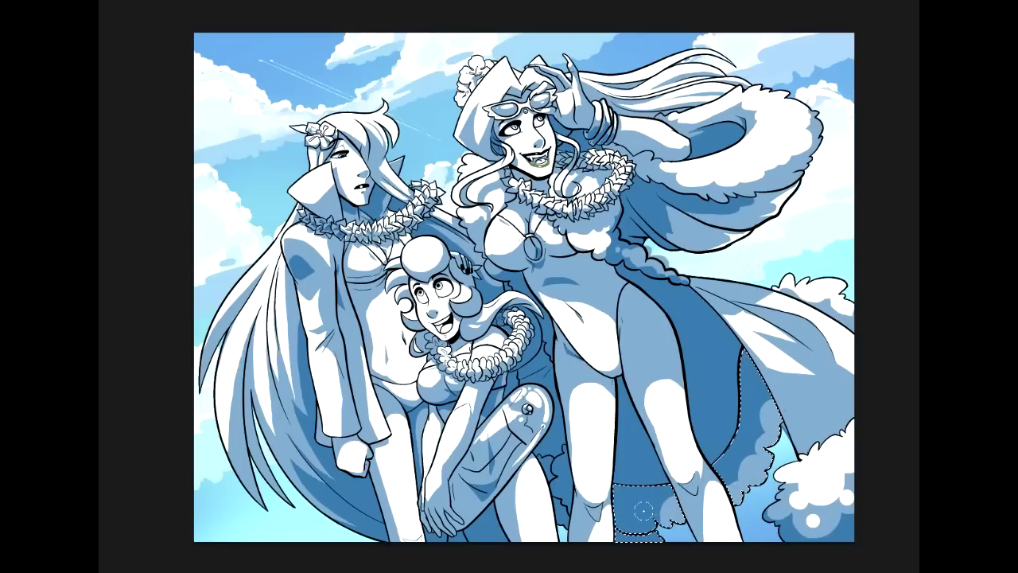
{"action": "left_click_drag", "start_coordinate": [634, 530], "coordinate": [647, 531]}
Dot small round light blue spots onto the dark part of the coat hem's fur trim and clear the selection
{"action": "left_click", "coordinate": [630, 499]}
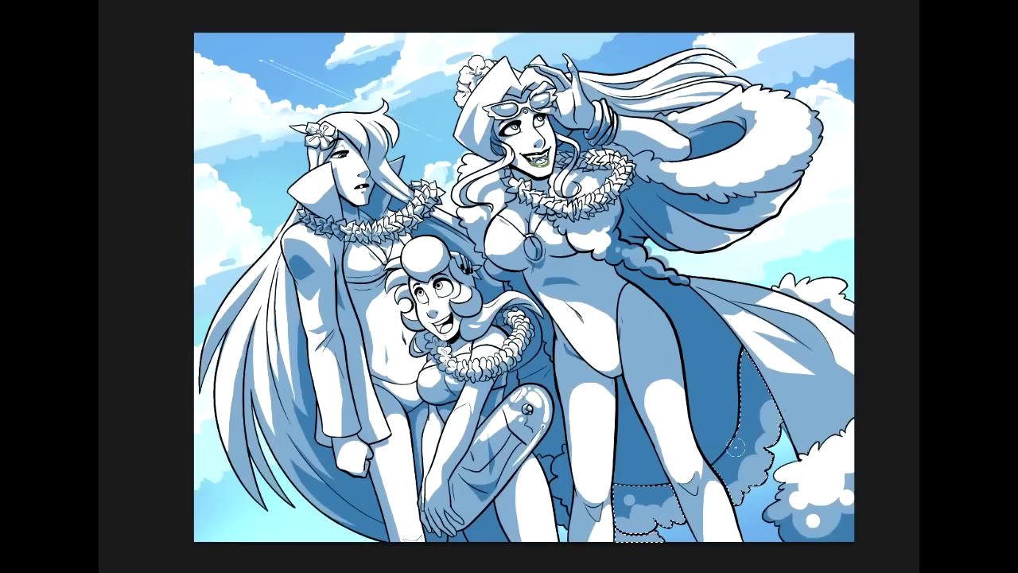
{"action": "left_click", "coordinate": [748, 442]}
{"action": "left_click", "coordinate": [750, 424]}
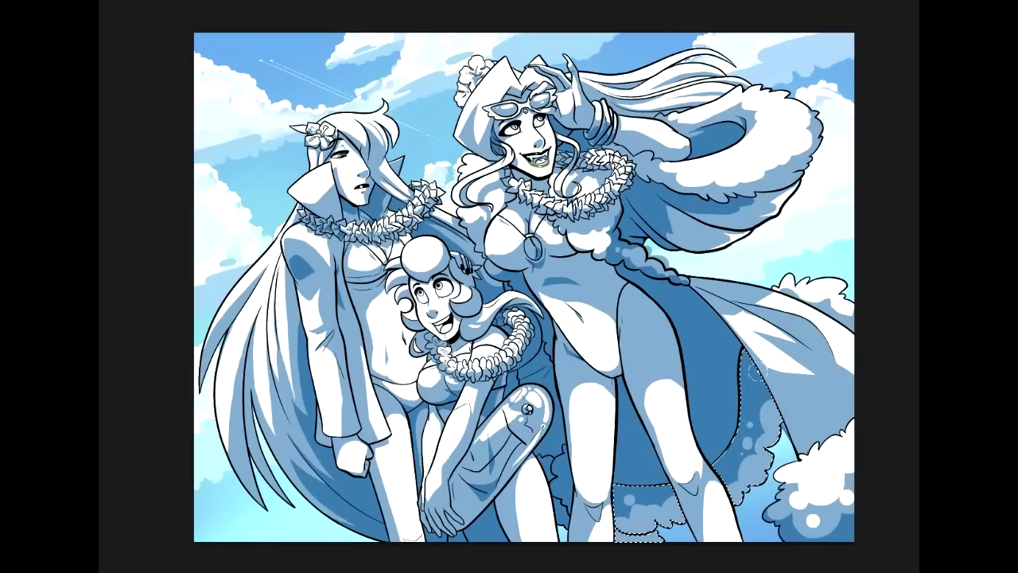
{"action": "key", "text": "ctrl+d"}
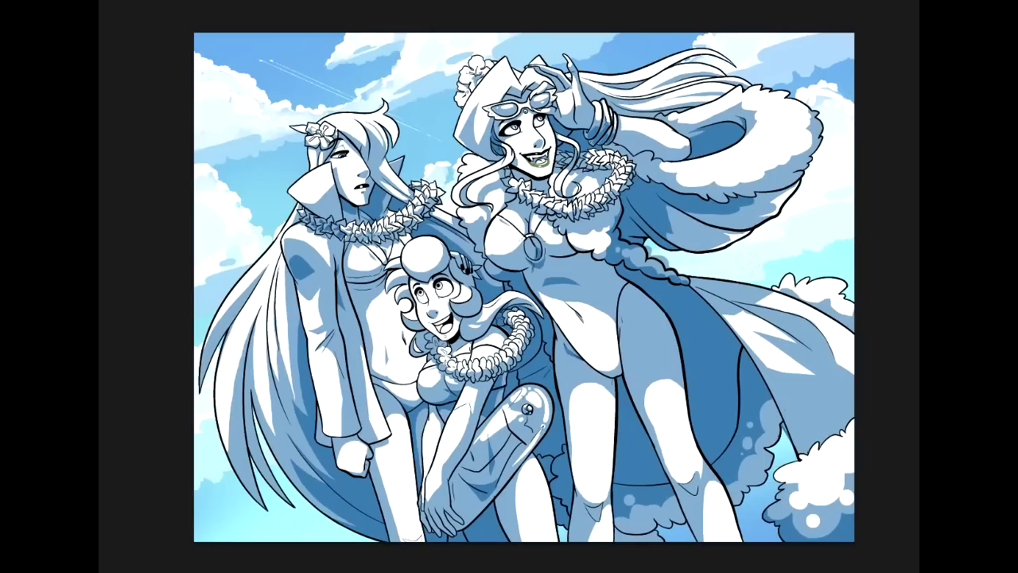
Select the empty area around the three characters and clear the selection
{"action": "left_click", "coordinate": [748, 264]}
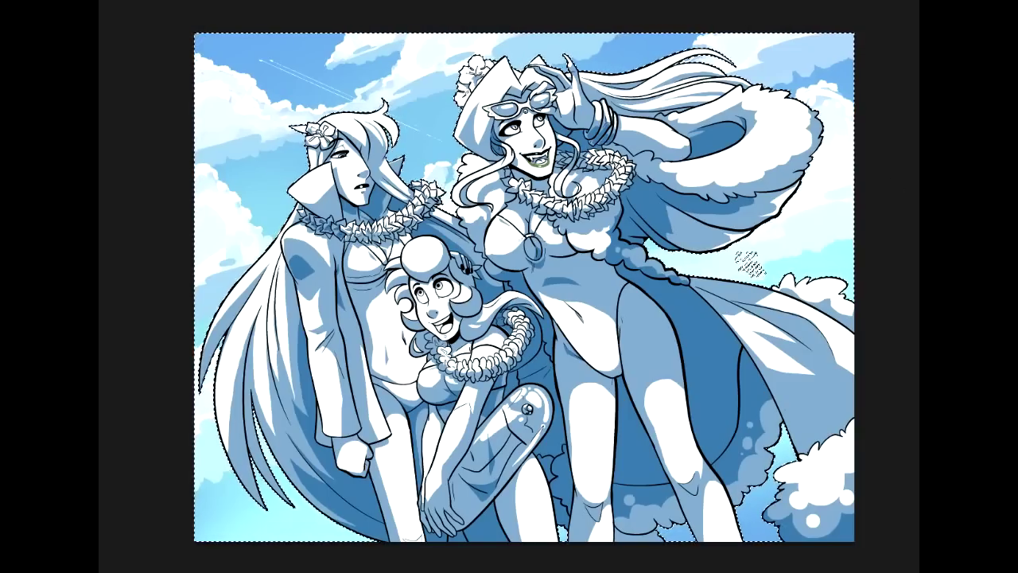
{"action": "key", "text": "ctrl+d"}
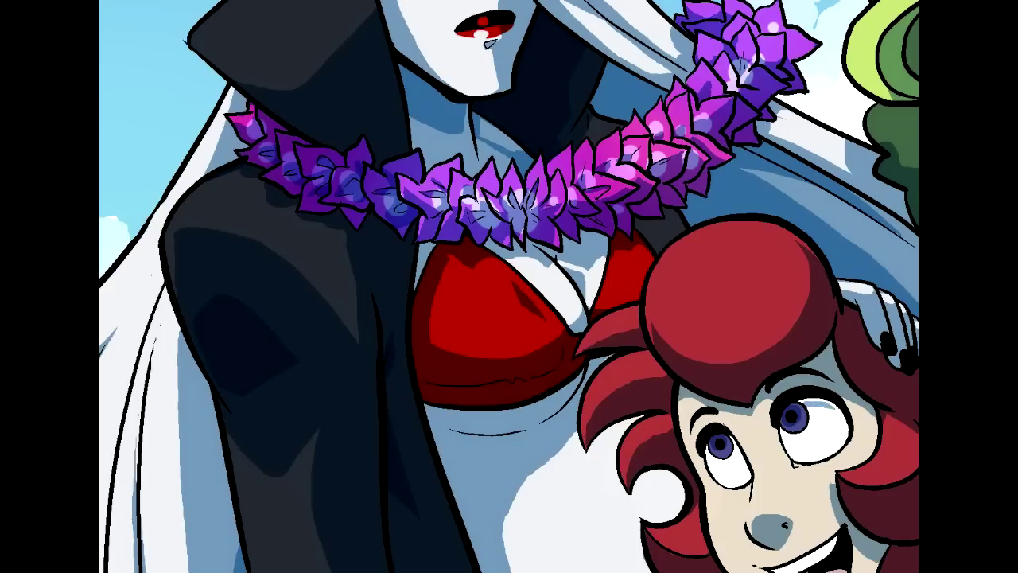
Brighten the foreground colour to a light blue and paint a small highlight on the white of the red-haired character's larger eye
{"action": "left_click_drag", "start_coordinate": [848, 402], "coordinate": [636, 353]}
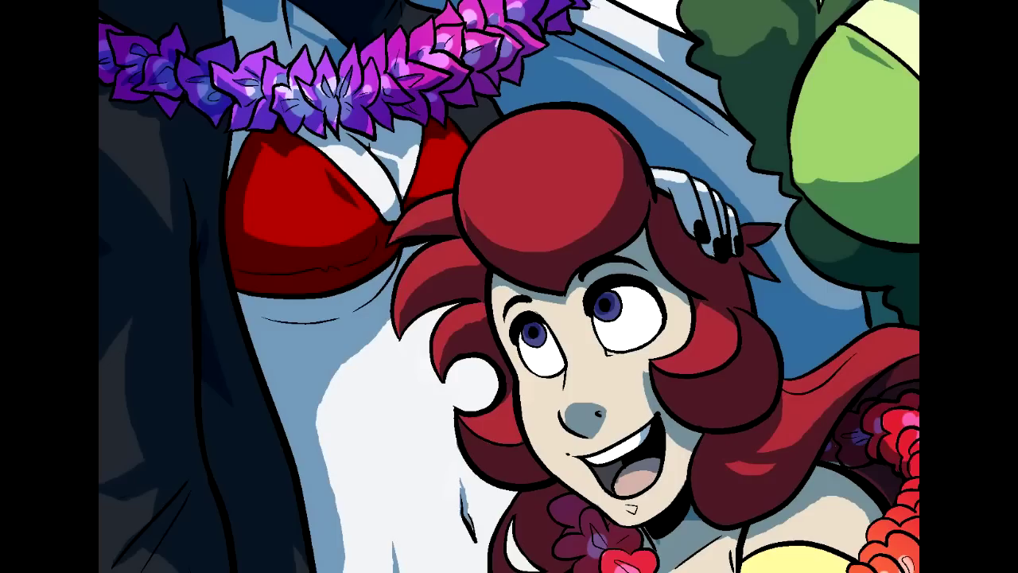
{"action": "left_click", "coordinate": [931, 155]}
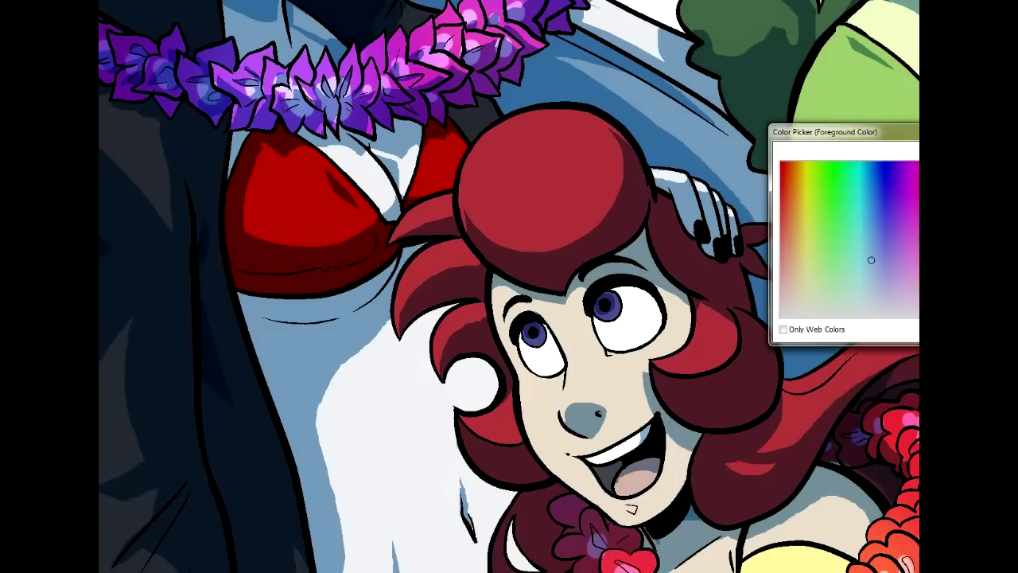
{"action": "left_click_drag", "start_coordinate": [952, 195], "coordinate": [952, 161]}
{"action": "key", "text": "Return"}
{"action": "left_click_drag", "start_coordinate": [628, 295], "coordinate": [639, 297]}
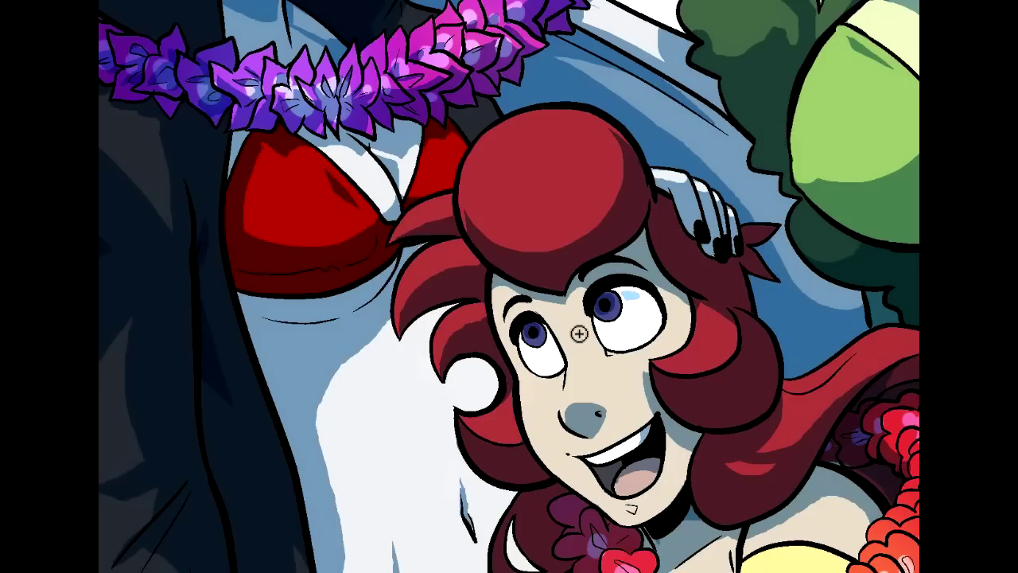
Choose a paler blue as the foreground colour
{"action": "left_click", "coordinate": [86, 259]}
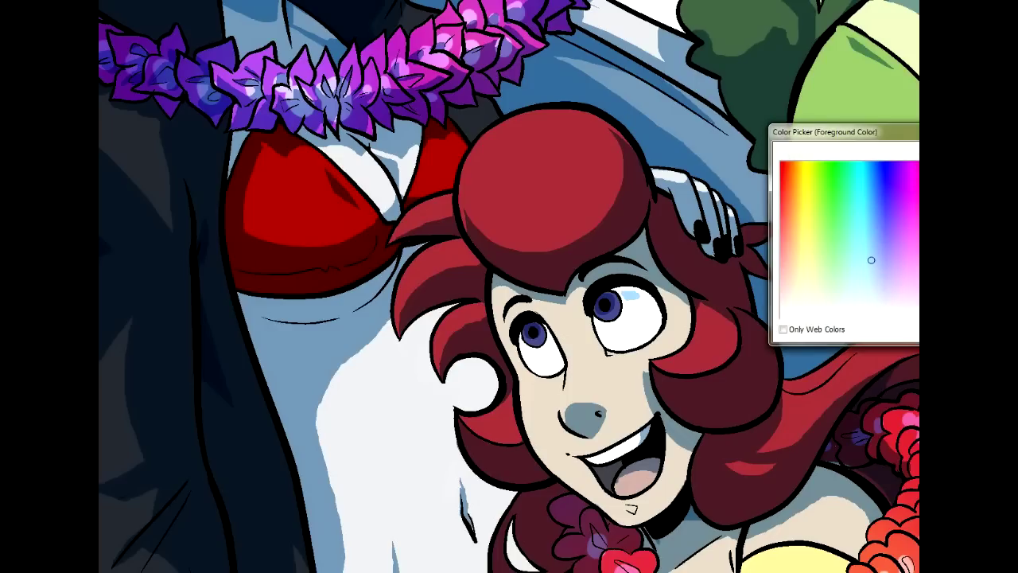
{"action": "left_click", "coordinate": [873, 286]}
{"action": "key", "text": "Return"}
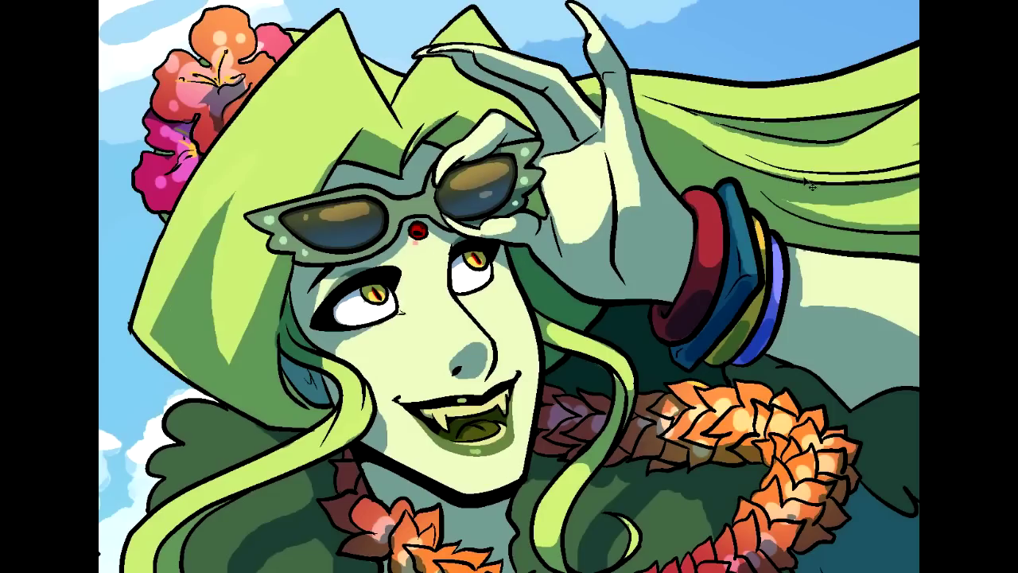
Paint light red highlights on the red-haired character's hair bun and refine the highlight on the white-haired character's red bikini top
{"action": "scroll", "coordinate": [509, 286], "scroll_direction": "down", "scroll_amount": 12}
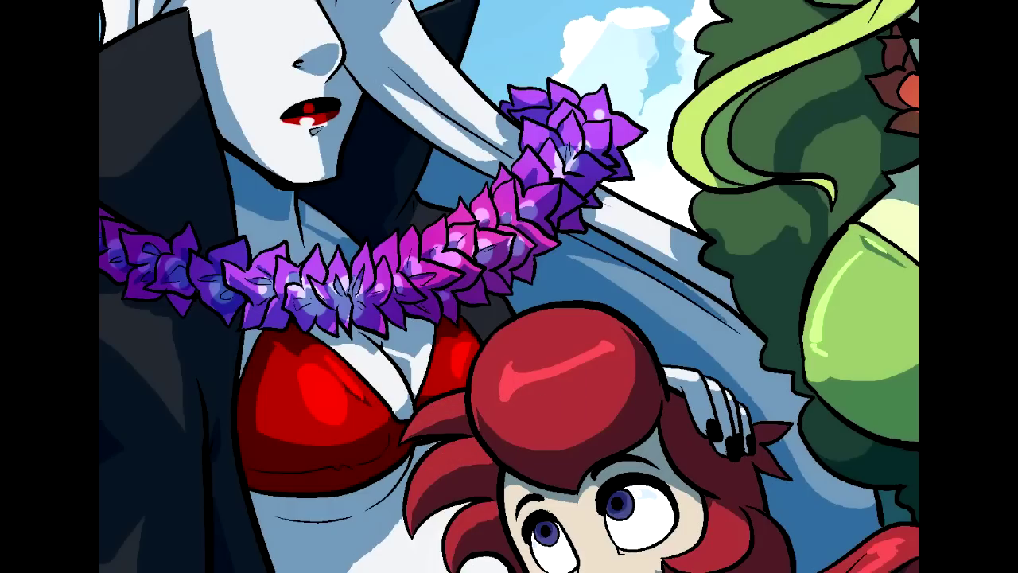
{"action": "mouse_move", "coordinate": [527, 383]}
{"action": "left_mouse_down"}
{"action": "mouse_move", "coordinate": [523, 358]}
{"action": "mouse_move", "coordinate": [495, 397]}
{"action": "mouse_move", "coordinate": [566, 369]}
{"action": "left_mouse_up"}
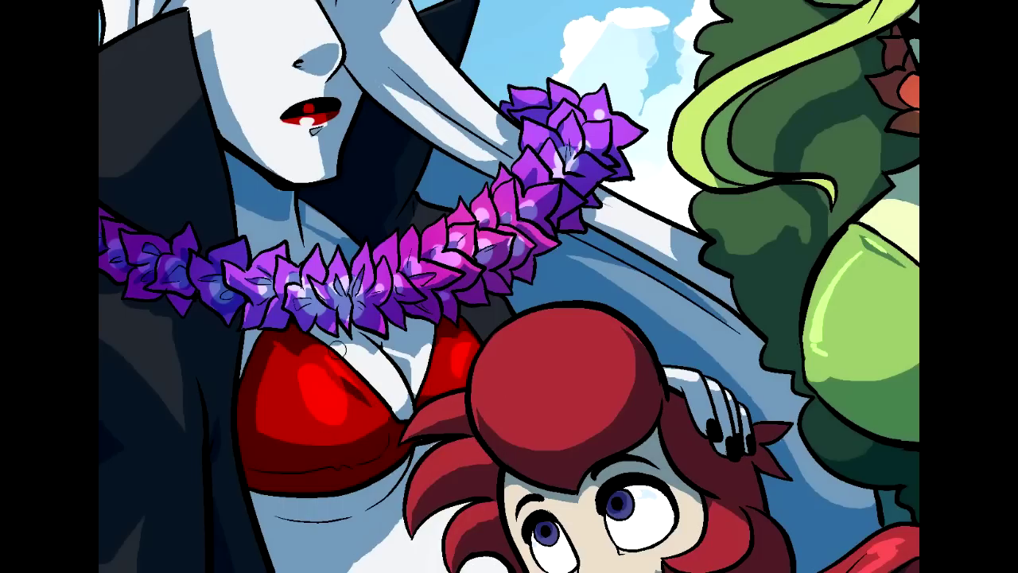
{"action": "left_click_drag", "start_coordinate": [345, 398], "coordinate": [337, 395]}
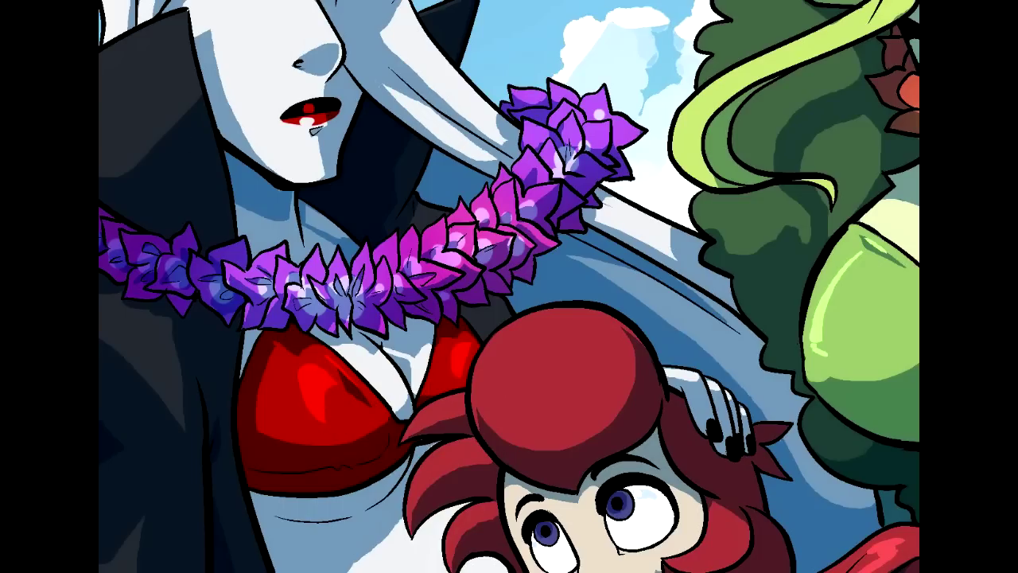
{"action": "left_click_drag", "start_coordinate": [482, 404], "coordinate": [507, 339]}
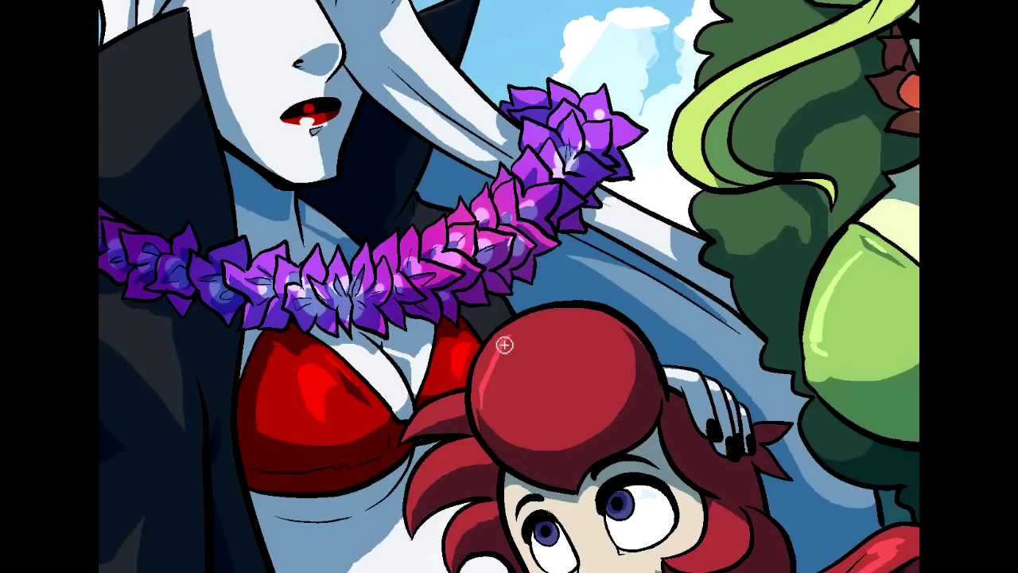
{"action": "mouse_move", "coordinate": [497, 353]}
{"action": "left_mouse_down"}
{"action": "mouse_move", "coordinate": [549, 374]}
{"action": "mouse_move", "coordinate": [607, 339]}
{"action": "mouse_move", "coordinate": [623, 372]}
{"action": "left_mouse_up"}
{"action": "mouse_move", "coordinate": [486, 389]}
{"action": "left_mouse_down"}
{"action": "mouse_move", "coordinate": [620, 370]}
{"action": "mouse_move", "coordinate": [596, 369]}
{"action": "mouse_move", "coordinate": [613, 364]}
{"action": "left_mouse_up"}
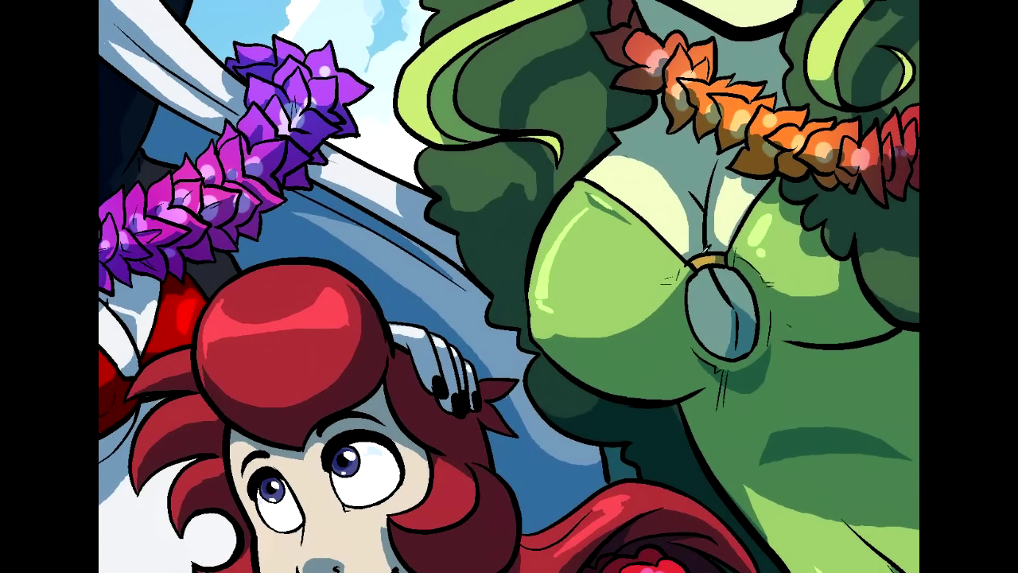
Adjust the hue and saturation of the red-haired character's mouth interior and tongue to a vivid red and warm pink
{"action": "left_click", "coordinate": [704, 261], "text": "alt"}
{"action": "left_click", "coordinate": [80, 377]}
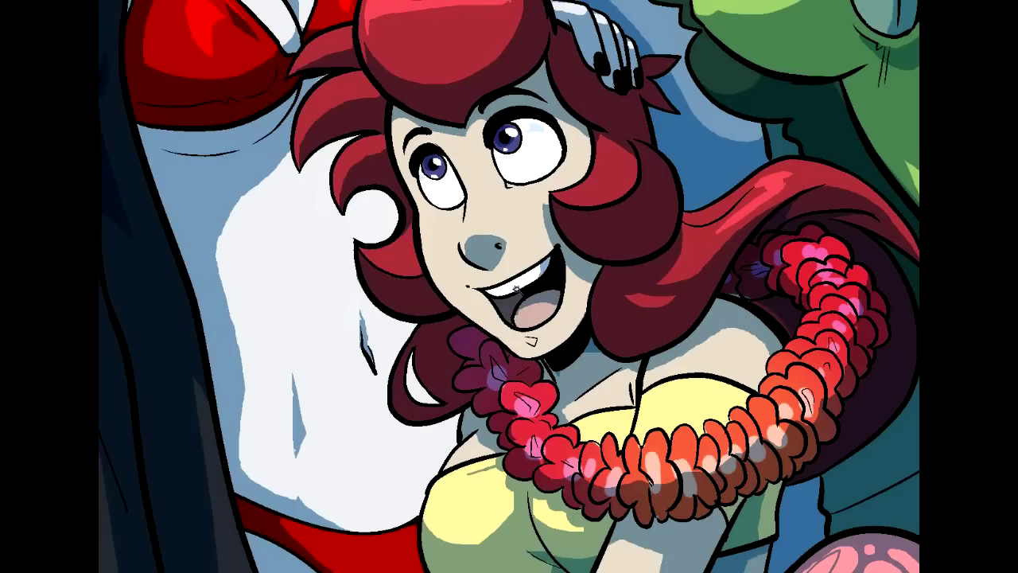
{"action": "key", "text": "ctrl+u"}
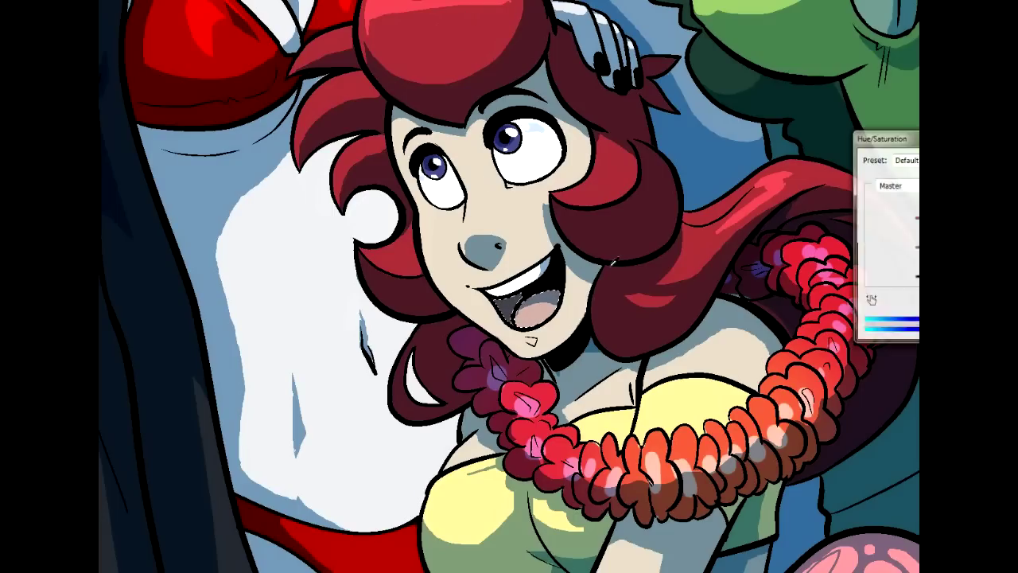
{"action": "left_click_drag", "start_coordinate": [972, 251], "coordinate": [995, 251]}
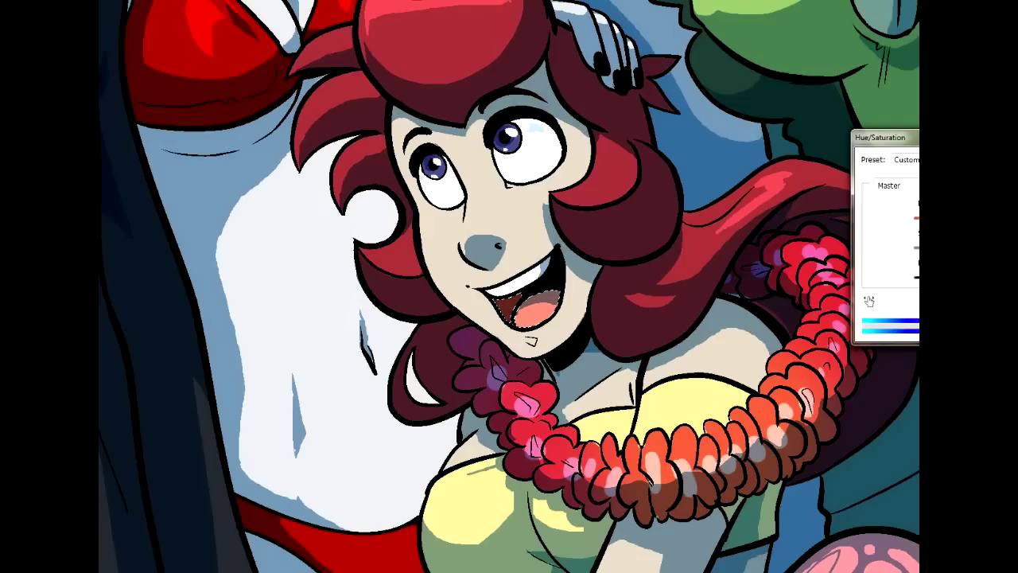
{"action": "left_click_drag", "start_coordinate": [972, 222], "coordinate": [971, 222]}
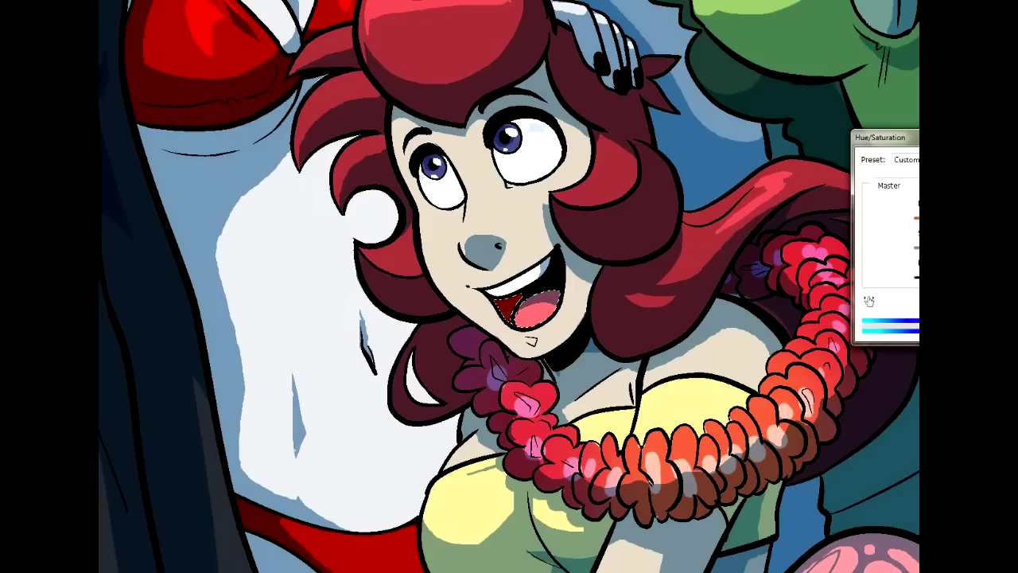
{"action": "key", "text": "Return"}
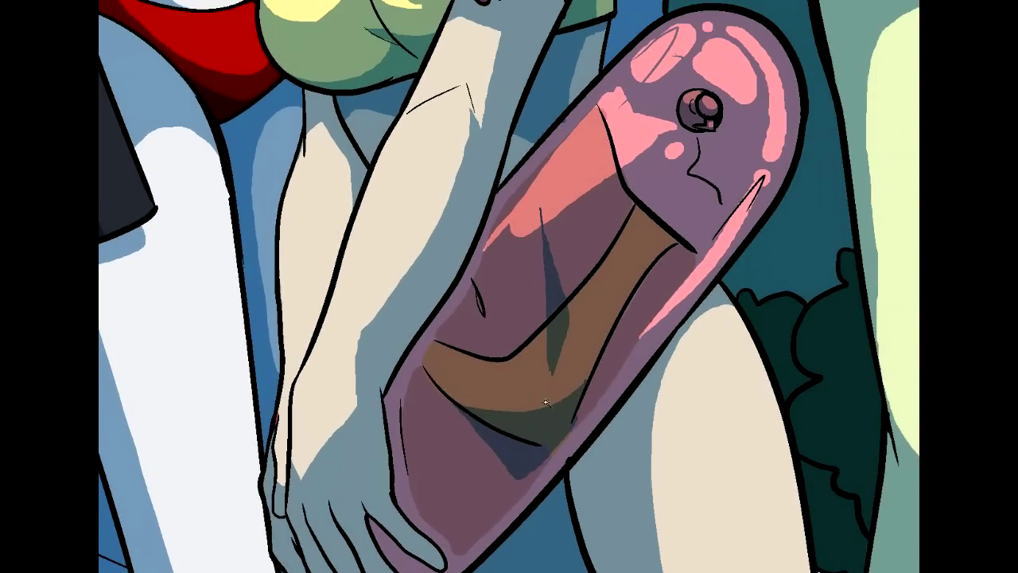
Select the areas of the pink capsule-shaped board and shift them with Hue/Saturation to a more saturated magenta and purple
{"action": "left_click", "coordinate": [584, 220]}
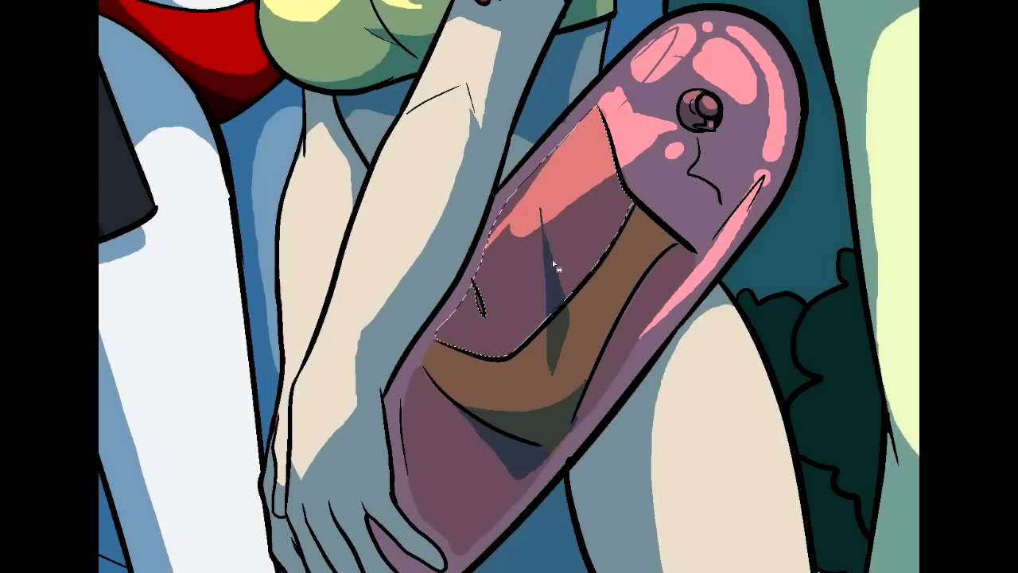
{"action": "left_click", "coordinate": [483, 465]}
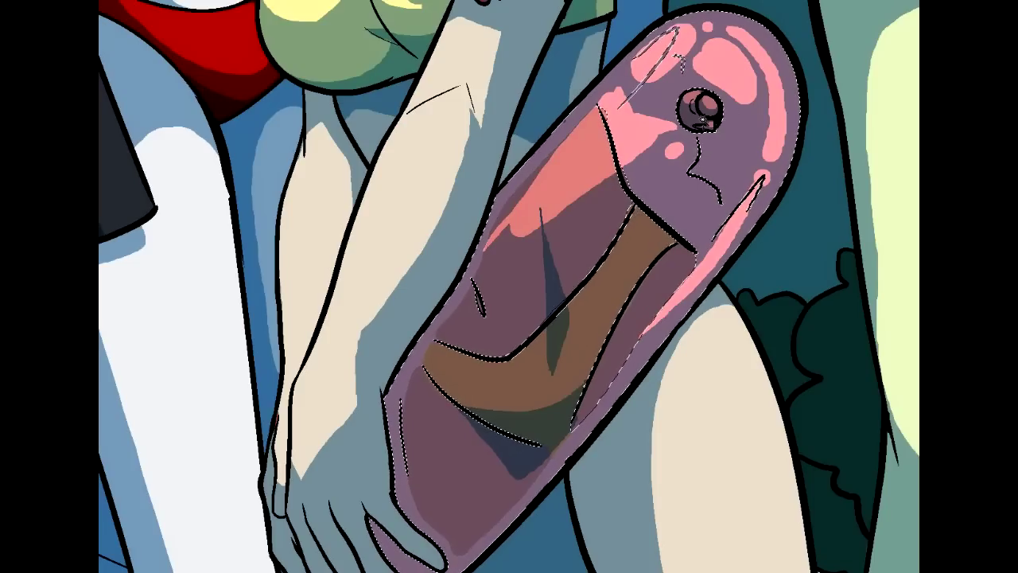
{"action": "left_click_drag", "start_coordinate": [870, 176], "coordinate": [819, 232]}
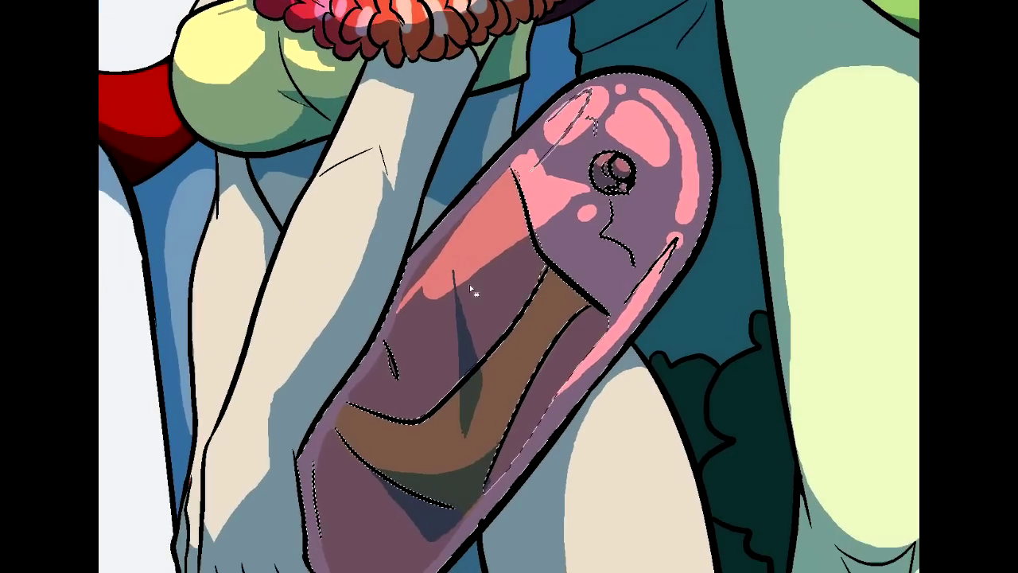
{"action": "key", "text": "ctrl+u"}
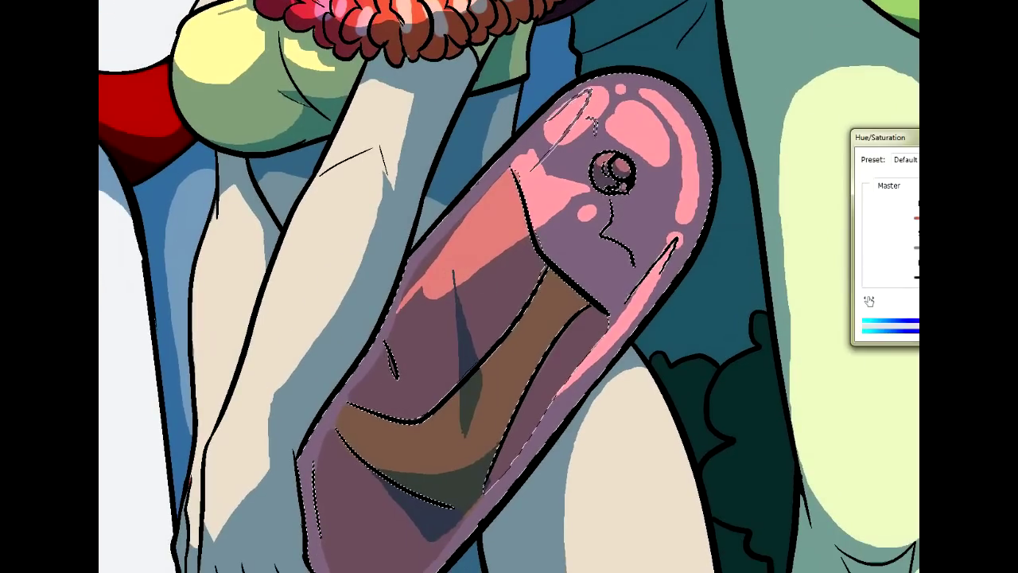
{"action": "left_click_drag", "start_coordinate": [979, 250], "coordinate": [1004, 251]}
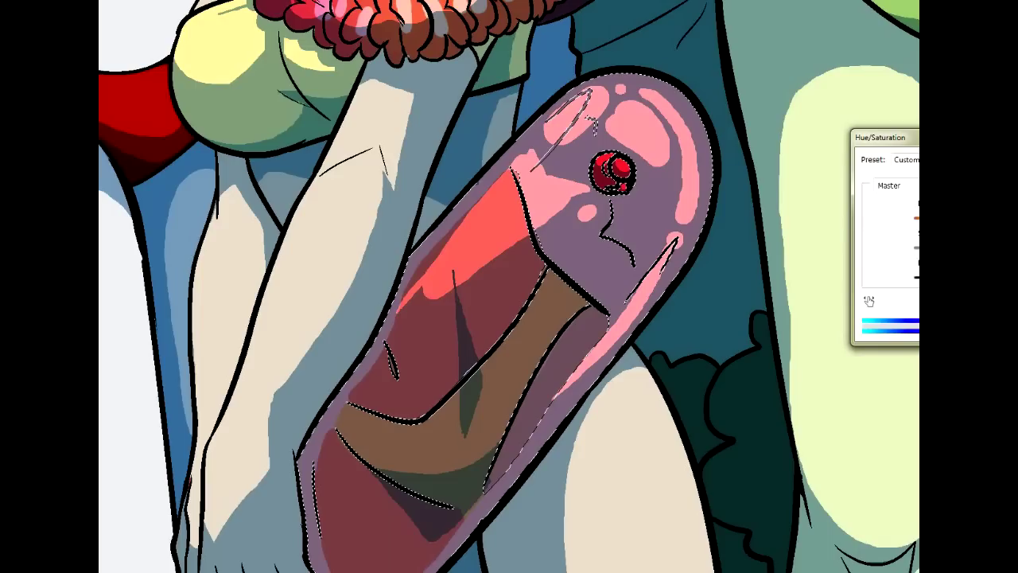
{"action": "mouse_move", "coordinate": [979, 221]}
{"action": "left_mouse_down"}
{"action": "mouse_move", "coordinate": [1017, 221]}
{"action": "mouse_move", "coordinate": [969, 220]}
{"action": "left_mouse_up"}
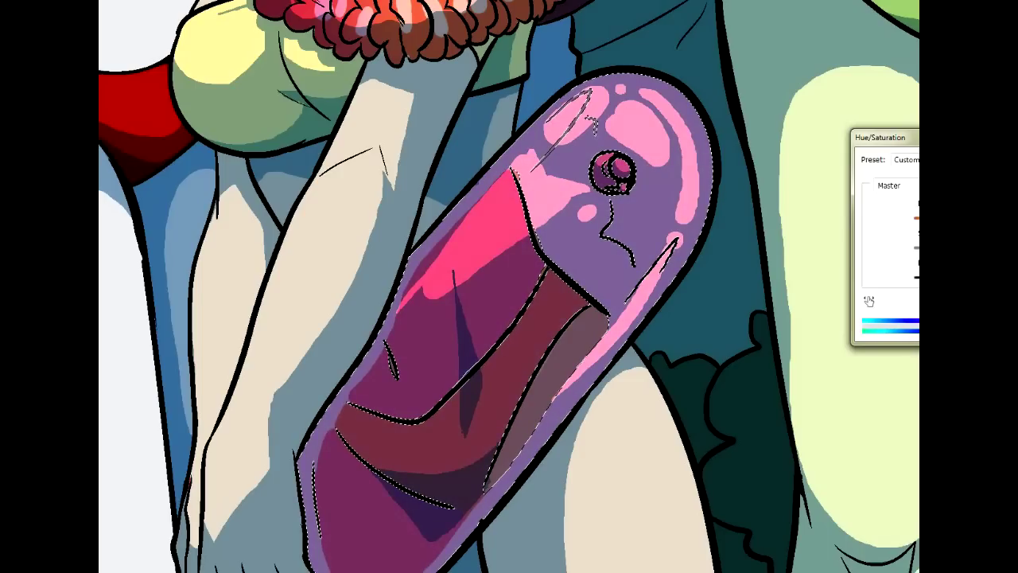
{"action": "key", "text": "Return"}
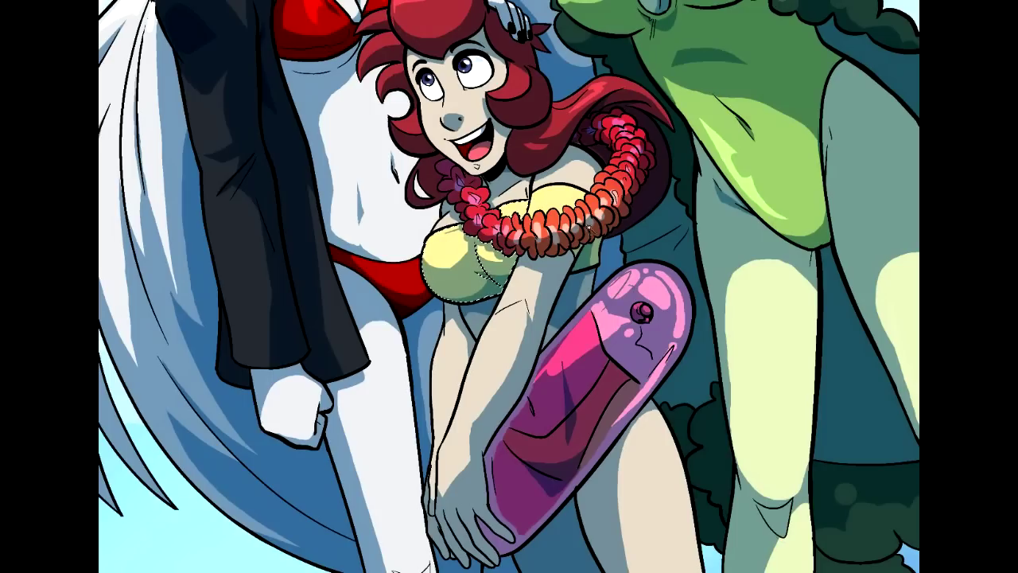
Increase the saturation of the red-haired character's selected top with Hue/Saturation for a stronger yellow
{"action": "key", "text": "ctrl+u"}
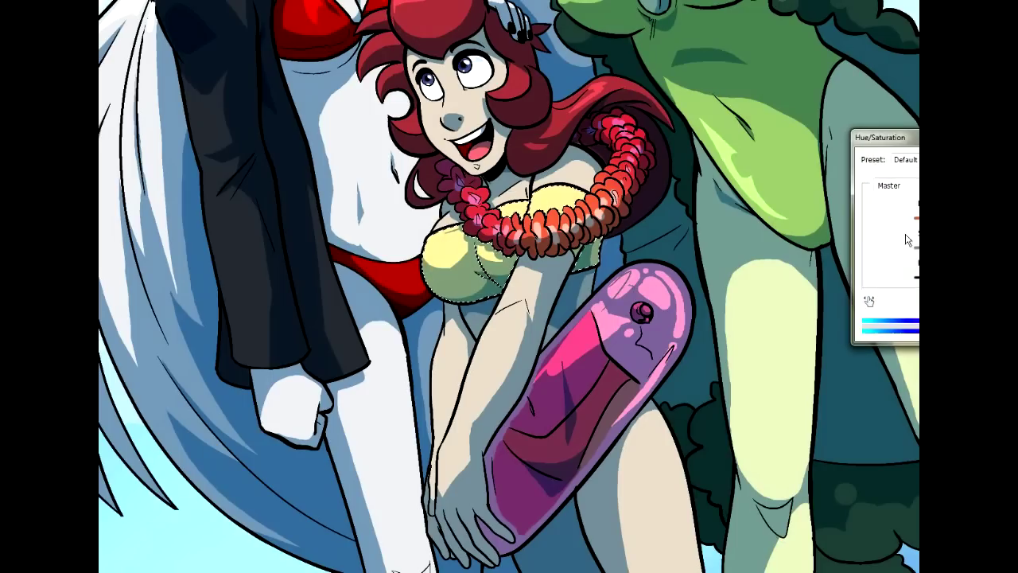
{"action": "left_click_drag", "start_coordinate": [973, 220], "coordinate": [971, 220]}
{"action": "left_click_drag", "start_coordinate": [974, 250], "coordinate": [999, 250]}
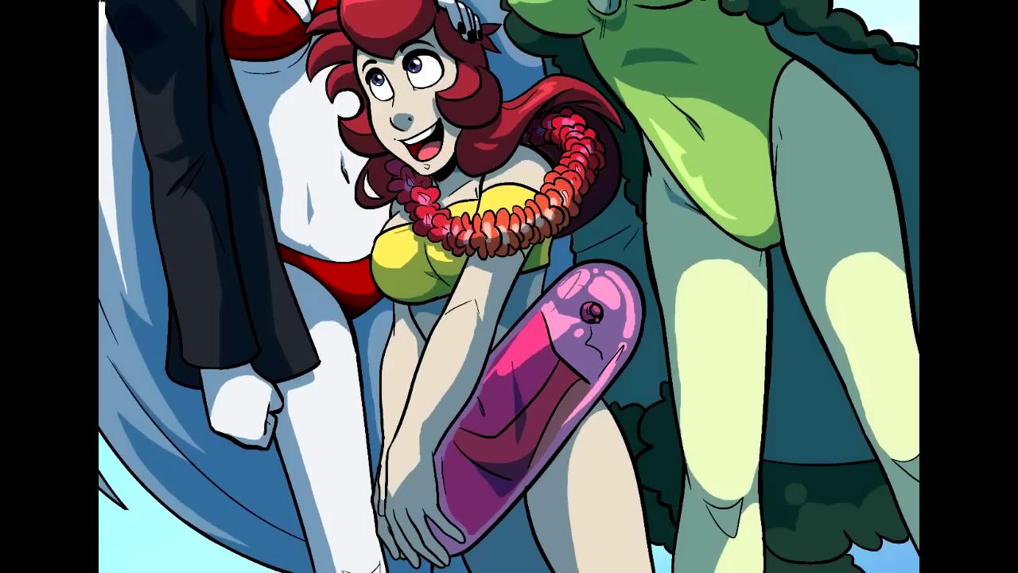
Select the red-haired character's skin, hide the selection outline and warm the skin to a peach tone with Hue/Saturation
{"action": "left_click", "coordinate": [476, 342]}
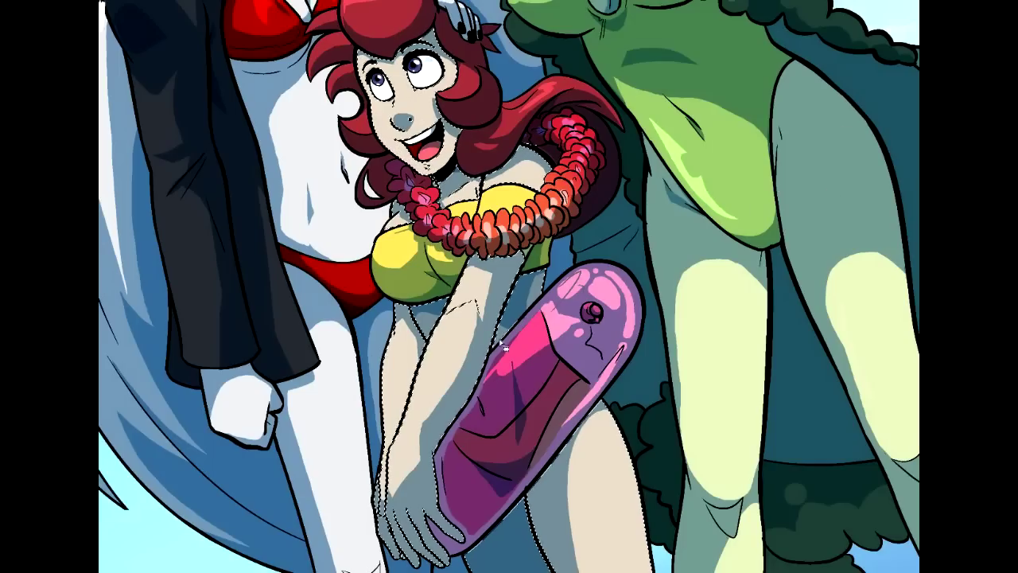
{"action": "key", "text": "ctrl+h"}
{"action": "key", "text": "ctrl+u"}
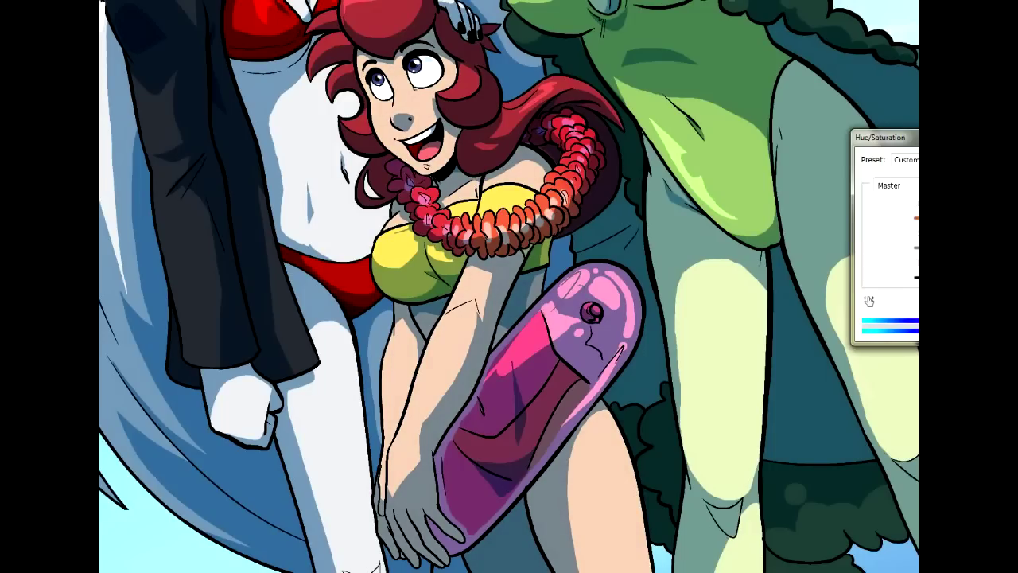
{"action": "key", "text": "Return"}
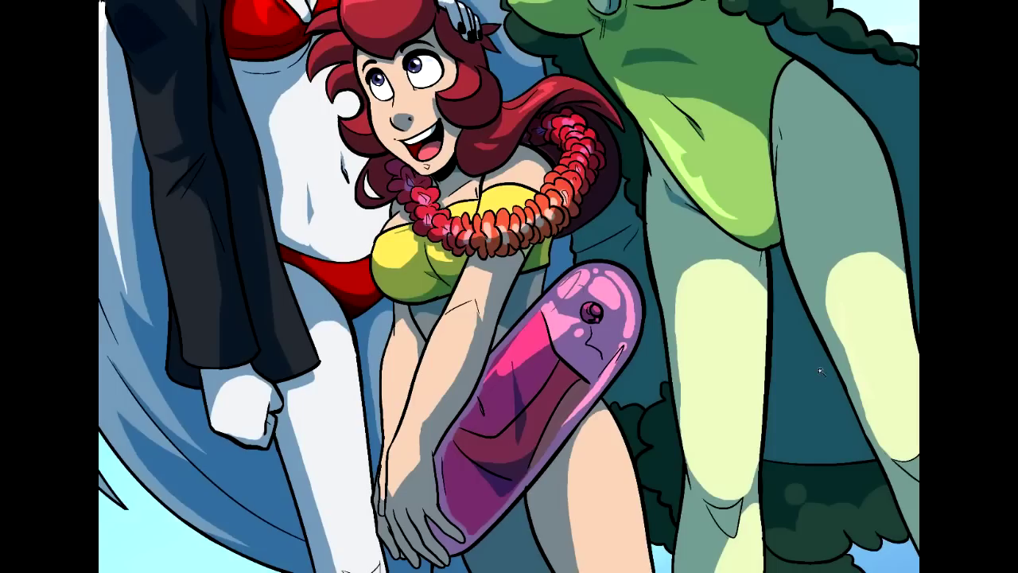
Choose a soft brush and paint a pink blush on the red-haired character's cheeks, shoulder, arms and thigh
{"action": "right_click", "coordinate": [89, 122]}
{"action": "left_click", "coordinate": [128, 134]}
{"action": "right_click", "coordinate": [100, 127]}
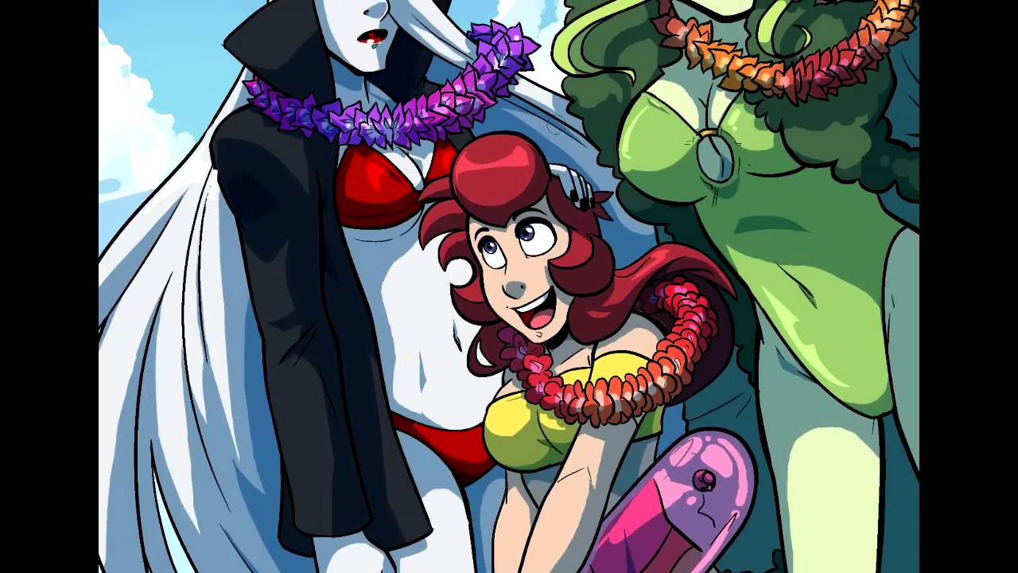
{"action": "left_click_drag", "start_coordinate": [559, 245], "coordinate": [540, 272]}
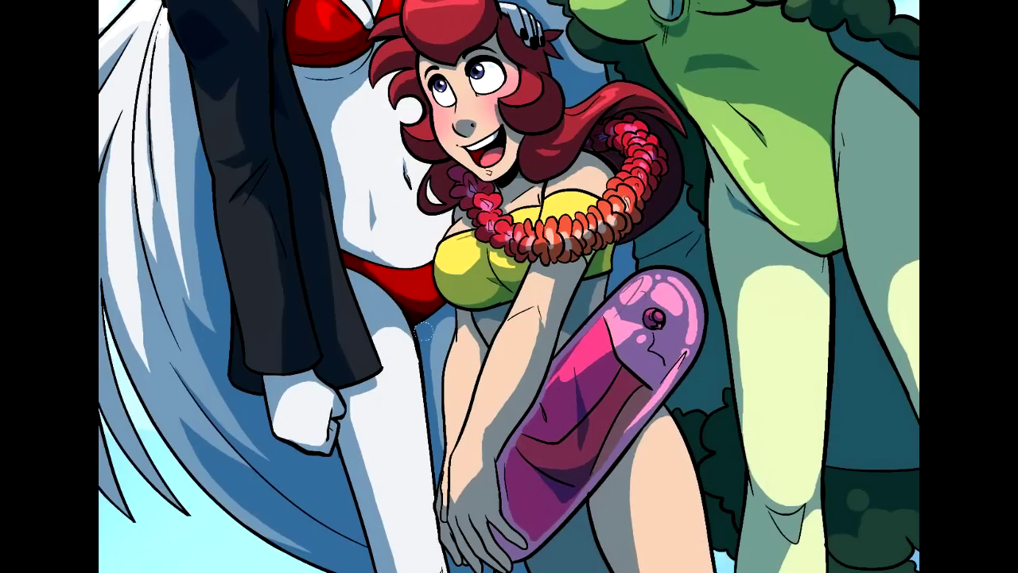
{"action": "left_click_drag", "start_coordinate": [489, 405], "coordinate": [512, 360]}
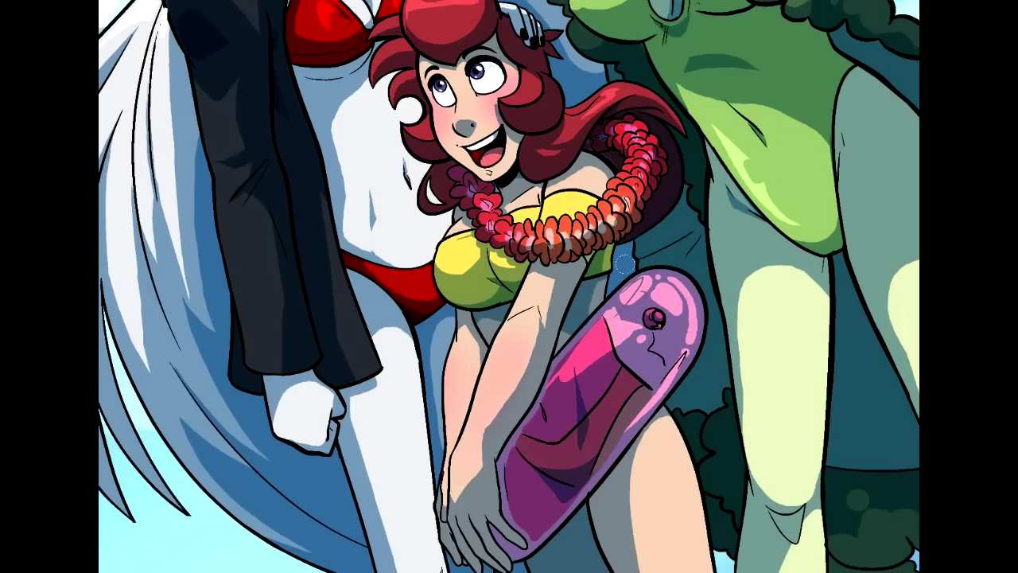
{"action": "left_click_drag", "start_coordinate": [558, 183], "coordinate": [583, 170]}
{"action": "left_click_drag", "start_coordinate": [493, 552], "coordinate": [517, 540]}
{"action": "left_click_drag", "start_coordinate": [559, 292], "coordinate": [509, 287]}
{"action": "left_click_drag", "start_coordinate": [623, 430], "coordinate": [654, 543]}
{"action": "left_click_drag", "start_coordinate": [847, 30], "coordinate": [903, 160]}
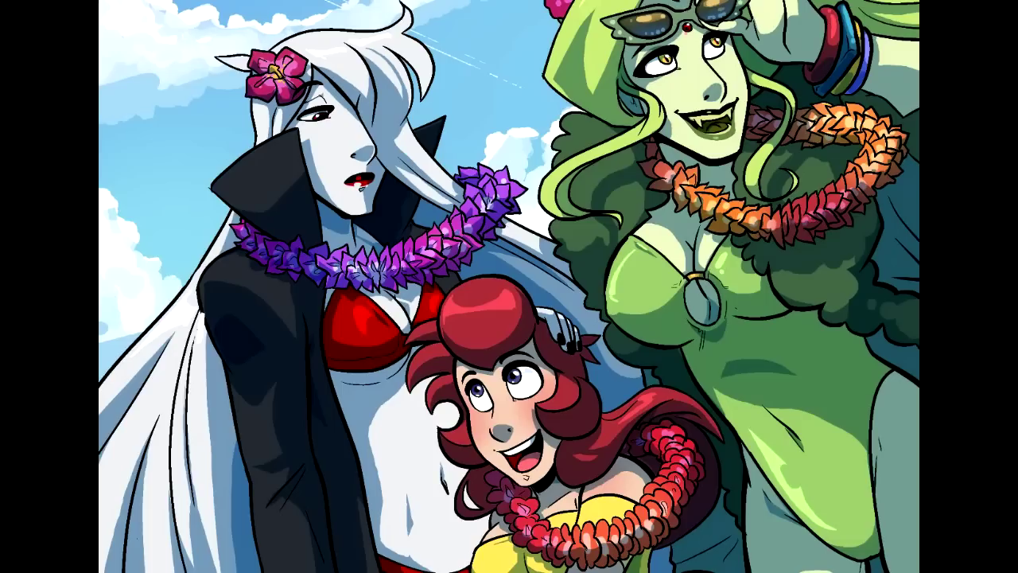
{"action": "left_click", "coordinate": [103, 3]}
{"action": "left_click", "coordinate": [156, 249]}
{"action": "left_click", "coordinate": [159, 267]}
{"action": "left_click", "coordinate": [138, 13]}
{"action": "left_click", "coordinate": [278, 237]}
{"action": "left_click_drag", "start_coordinate": [479, 180], "coordinate": [493, 191]}
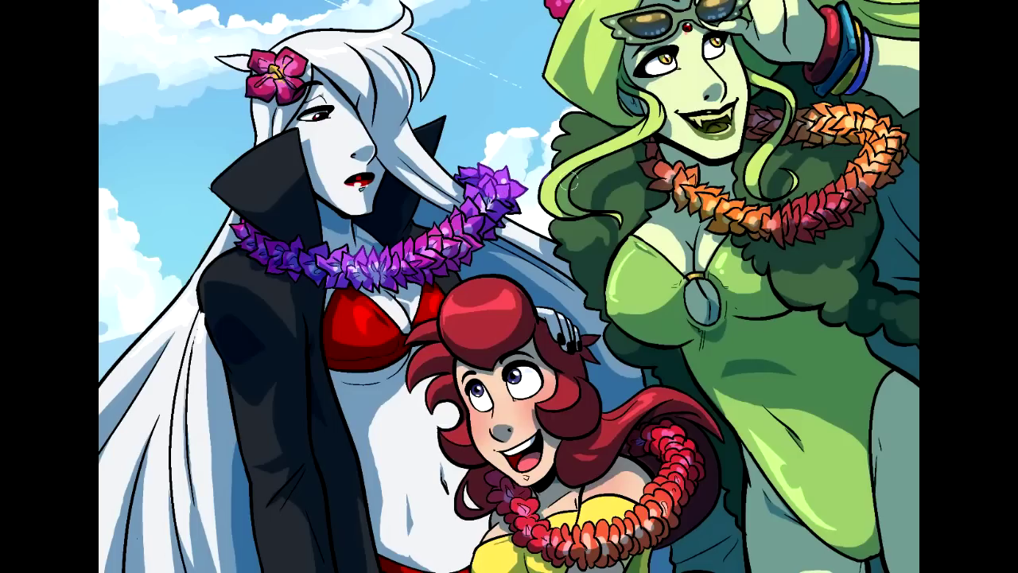
{"action": "mouse_move", "coordinate": [509, 445]}
{"action": "left_mouse_down"}
{"action": "mouse_move", "coordinate": [533, 363]}
{"action": "mouse_move", "coordinate": [539, 134]}
{"action": "left_mouse_up"}
{"action": "mouse_move", "coordinate": [735, 322]}
{"action": "left_mouse_down"}
{"action": "mouse_move", "coordinate": [714, 306]}
{"action": "mouse_move", "coordinate": [727, 341]}
{"action": "left_mouse_up"}
{"action": "key", "text": "ctrl+z"}
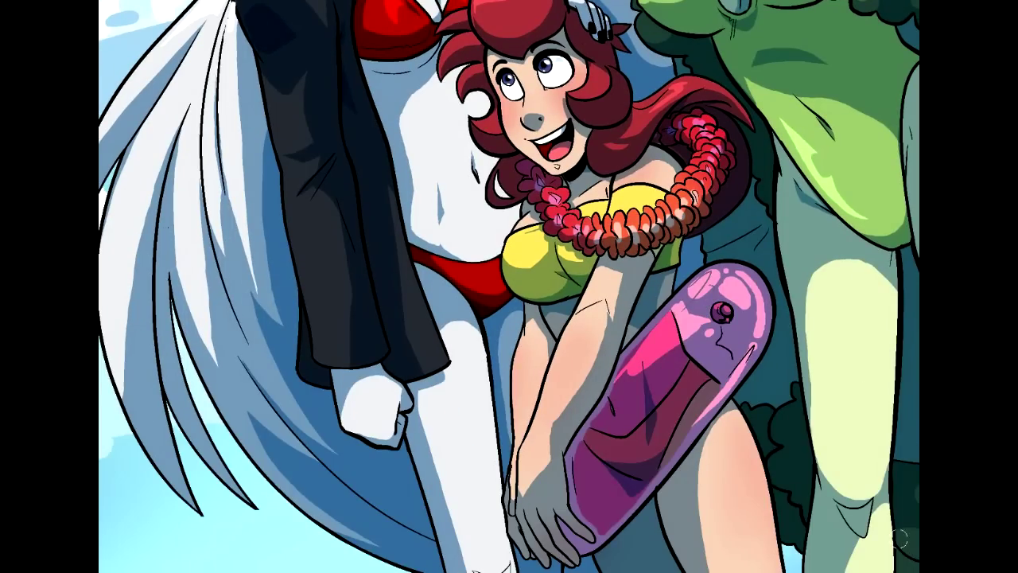
Recolour the black line art of the white-haired character's lei to purple from its left end to the middle
{"action": "key", "text": "ctrl+plus"}
{"action": "key", "text": "ctrl+plus"}
{"action": "left_click_drag", "start_coordinate": [414, 48], "coordinate": [620, 521]}
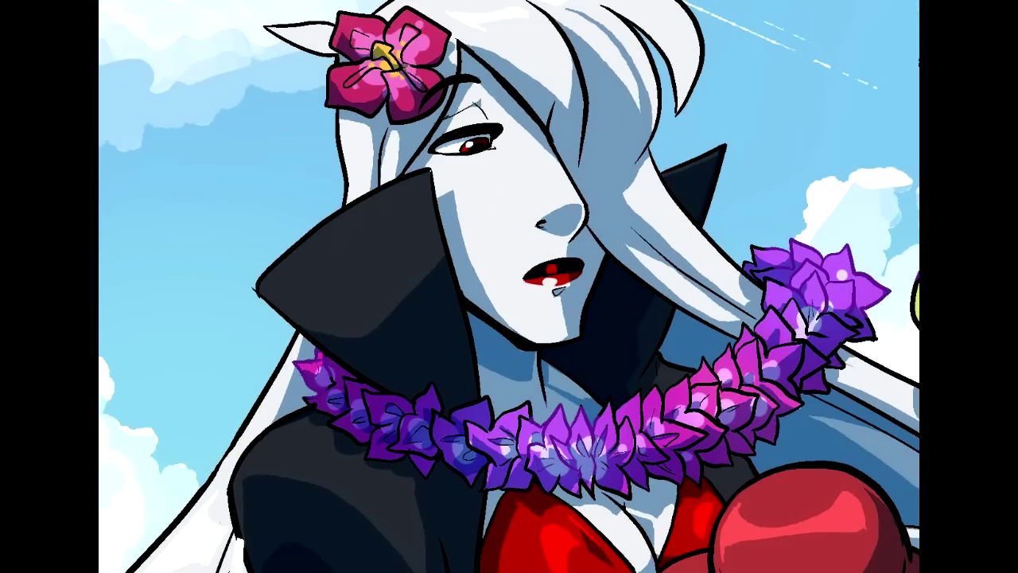
{"action": "mouse_move", "coordinate": [306, 388]}
{"action": "left_mouse_down"}
{"action": "mouse_move", "coordinate": [381, 458]}
{"action": "mouse_move", "coordinate": [425, 457]}
{"action": "left_mouse_up"}
{"action": "left_click_drag", "start_coordinate": [389, 420], "coordinate": [333, 377]}
{"action": "mouse_move", "coordinate": [403, 412]}
{"action": "left_mouse_down"}
{"action": "mouse_move", "coordinate": [417, 399]}
{"action": "mouse_move", "coordinate": [441, 427]}
{"action": "mouse_move", "coordinate": [431, 473]}
{"action": "mouse_move", "coordinate": [463, 407]}
{"action": "mouse_move", "coordinate": [444, 412]}
{"action": "mouse_move", "coordinate": [447, 395]}
{"action": "mouse_move", "coordinate": [489, 398]}
{"action": "left_mouse_up"}
{"action": "mouse_move", "coordinate": [489, 400]}
{"action": "left_mouse_down"}
{"action": "mouse_move", "coordinate": [495, 428]}
{"action": "mouse_move", "coordinate": [472, 458]}
{"action": "left_mouse_up"}
{"action": "left_click_drag", "start_coordinate": [452, 456], "coordinate": [476, 482]}
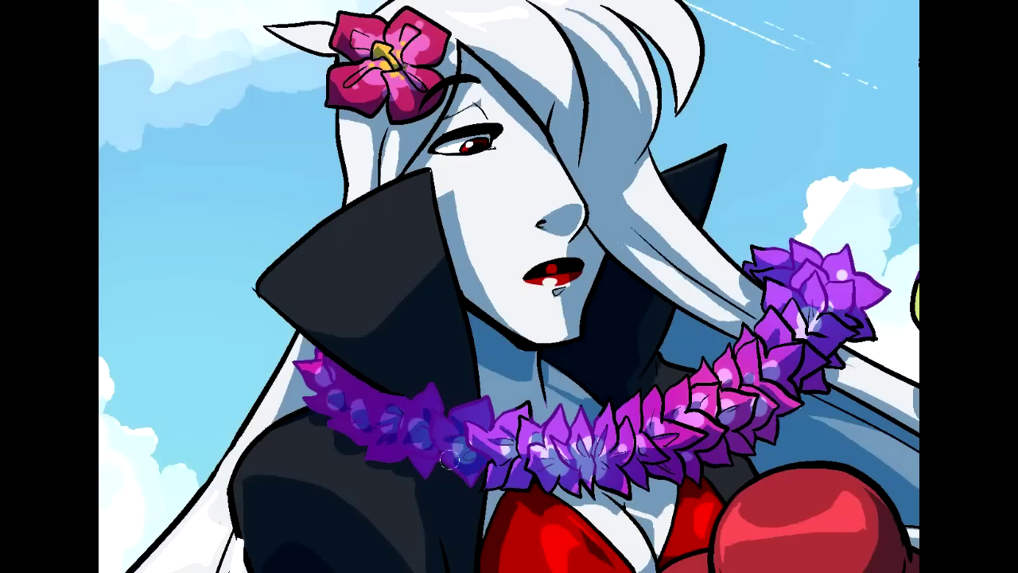
{"action": "mouse_move", "coordinate": [472, 436]}
{"action": "left_mouse_down"}
{"action": "mouse_move", "coordinate": [484, 443]}
{"action": "mouse_move", "coordinate": [461, 468]}
{"action": "mouse_move", "coordinate": [506, 484]}
{"action": "left_mouse_up"}
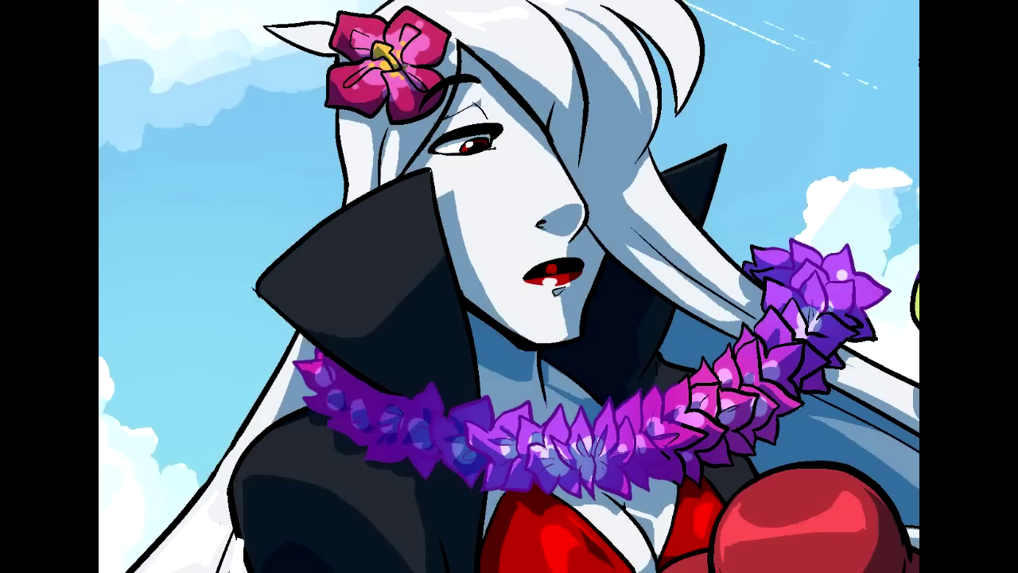
Recolour the remaining black line art on the right part of the lei to purple and tint the chest crease lines blue
{"action": "key", "text": "ctrl+z"}
{"action": "key", "text": "ctrl+y"}
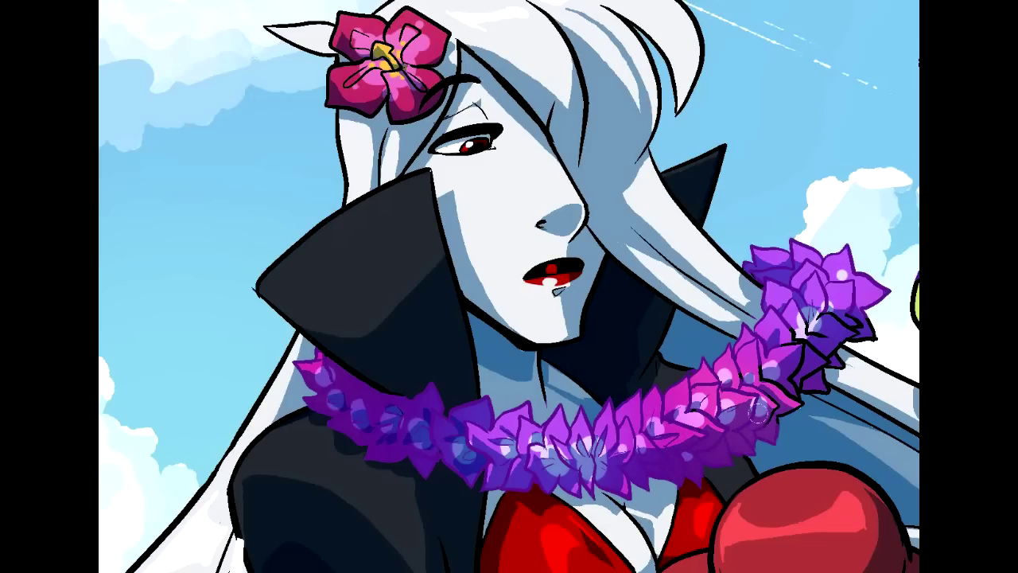
{"action": "mouse_move", "coordinate": [752, 381]}
{"action": "left_mouse_down"}
{"action": "mouse_move", "coordinate": [793, 394]}
{"action": "mouse_move", "coordinate": [776, 384]}
{"action": "mouse_move", "coordinate": [820, 342]}
{"action": "mouse_move", "coordinate": [792, 325]}
{"action": "left_mouse_up"}
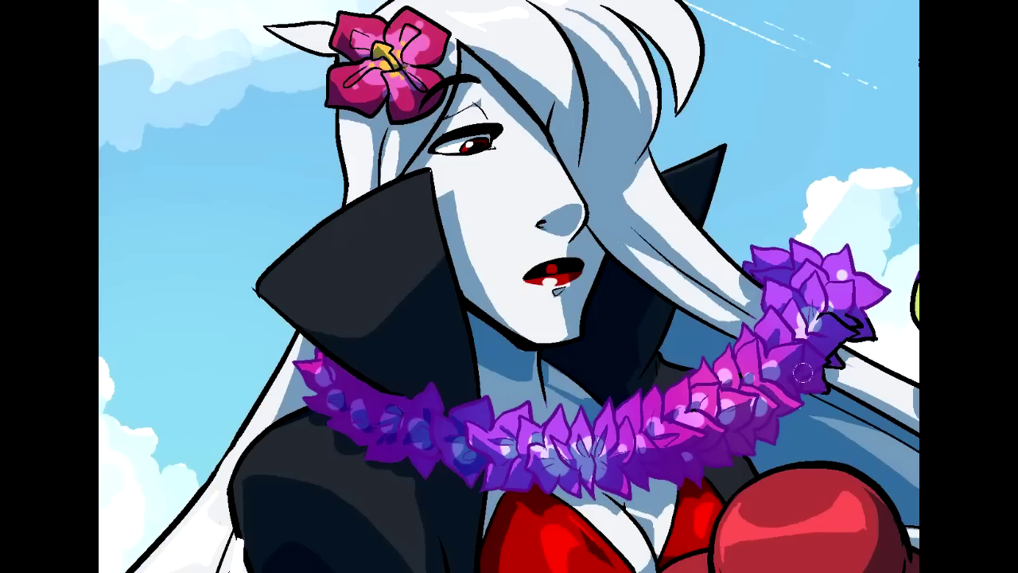
{"action": "mouse_move", "coordinate": [817, 380]}
{"action": "left_mouse_down"}
{"action": "mouse_move", "coordinate": [815, 342]}
{"action": "mouse_move", "coordinate": [848, 350]}
{"action": "left_mouse_up"}
{"action": "mouse_move", "coordinate": [823, 315]}
{"action": "left_mouse_down"}
{"action": "mouse_move", "coordinate": [849, 317]}
{"action": "mouse_move", "coordinate": [874, 339]}
{"action": "left_mouse_up"}
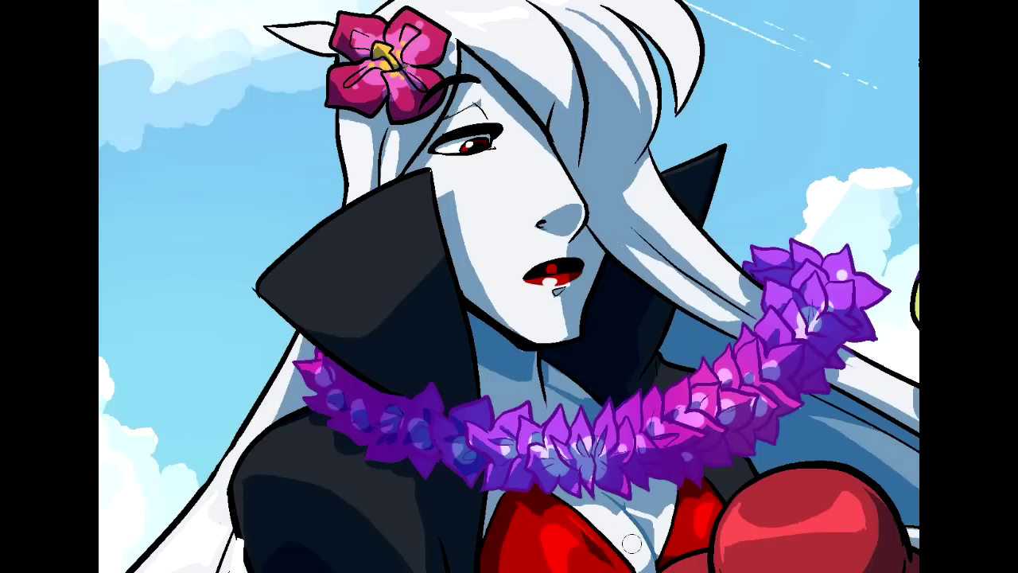
{"action": "mouse_move", "coordinate": [530, 568]}
{"action": "left_mouse_down"}
{"action": "mouse_move", "coordinate": [454, 482]}
{"action": "mouse_move", "coordinate": [493, 454]}
{"action": "left_mouse_up"}
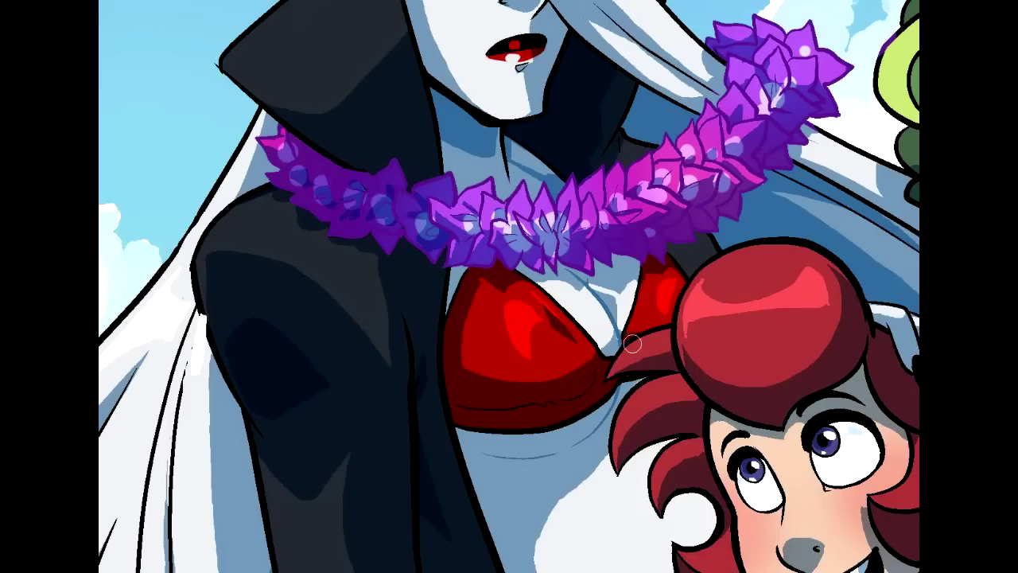
Select the white-haired character's lei, softly tint its lower line art from purple to magenta, and clear the selection
{"action": "mouse_move", "coordinate": [892, 359]}
{"action": "left_mouse_down"}
{"action": "mouse_move", "coordinate": [878, 410]}
{"action": "mouse_move", "coordinate": [792, 547]}
{"action": "left_mouse_up"}
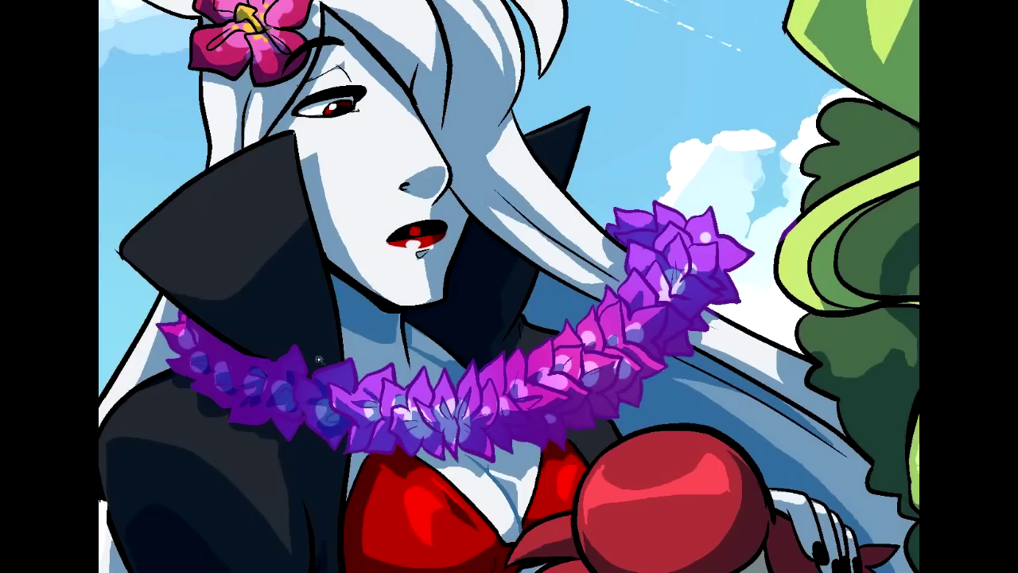
{"action": "left_click", "coordinate": [347, 391]}
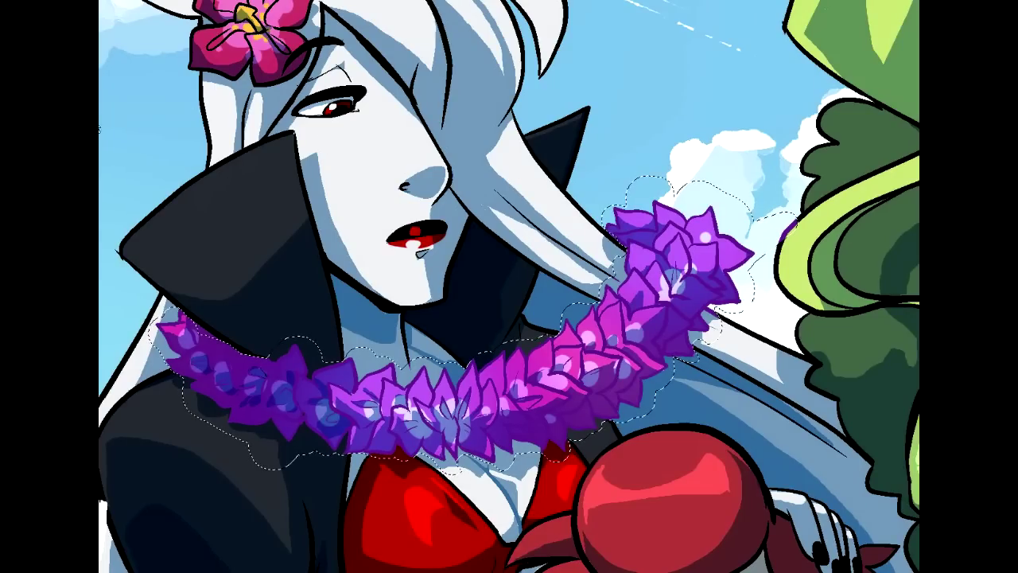
{"action": "right_click", "coordinate": [155, 137]}
{"action": "left_click", "coordinate": [155, 146]}
{"action": "key", "text": "Return"}
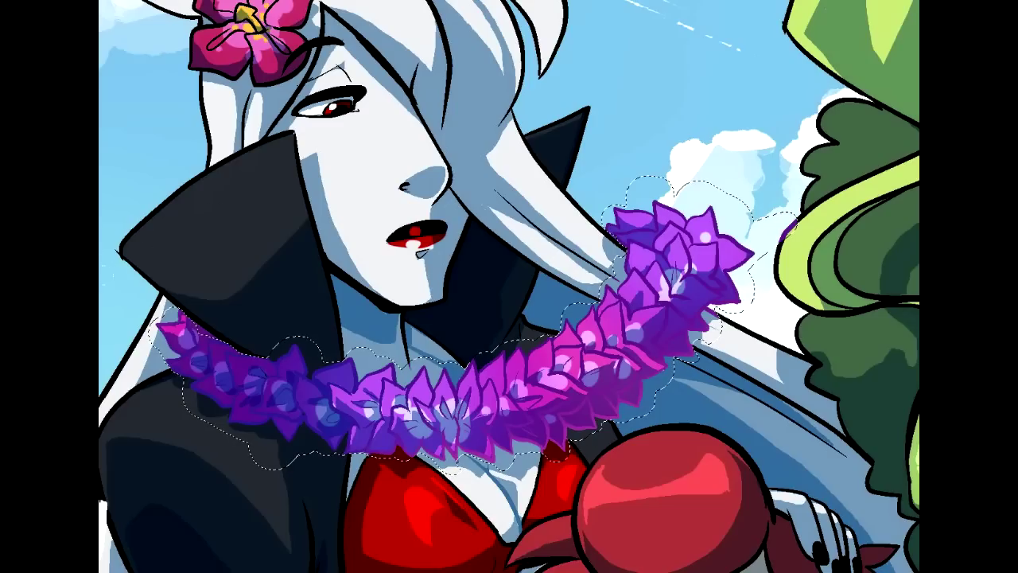
{"action": "mouse_move", "coordinate": [765, 227]}
{"action": "left_mouse_down"}
{"action": "mouse_move", "coordinate": [716, 303]}
{"action": "mouse_move", "coordinate": [657, 366]}
{"action": "left_mouse_up"}
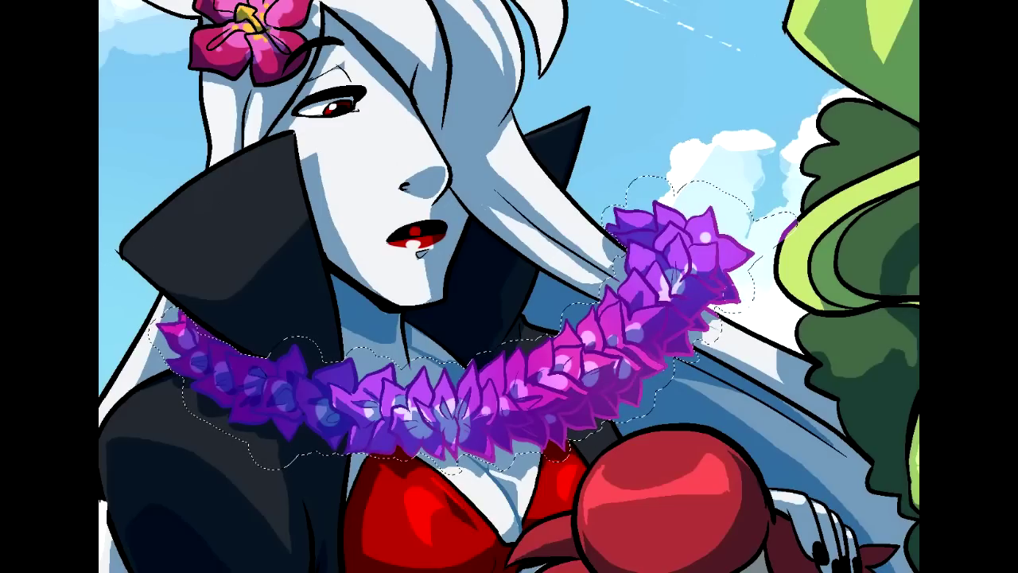
{"action": "mouse_move", "coordinate": [689, 310]}
{"action": "left_mouse_down"}
{"action": "mouse_move", "coordinate": [657, 360]}
{"action": "mouse_move", "coordinate": [445, 457]}
{"action": "mouse_move", "coordinate": [276, 457]}
{"action": "left_mouse_up"}
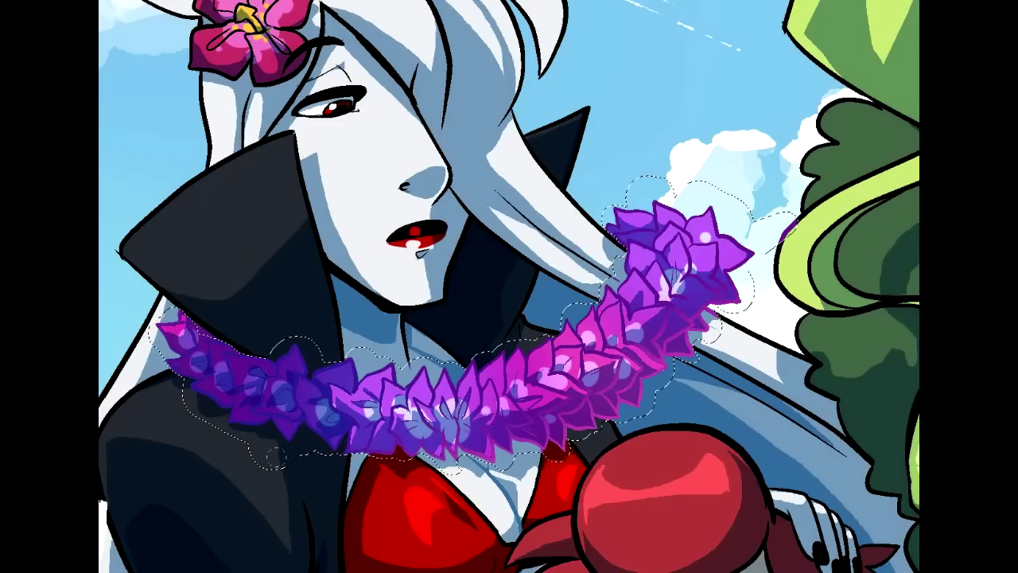
{"action": "key", "text": "ctrl+d"}
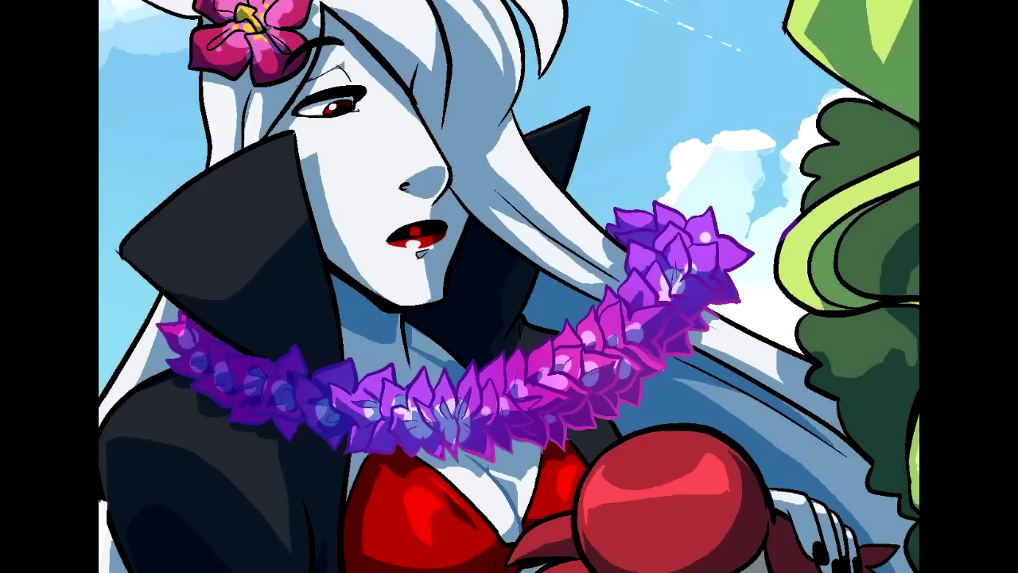
Using a hard brush and a darkened shade of the petals' pink, recolour the hair flower's black outlines to crimson
{"action": "left_click_drag", "start_coordinate": [447, 212], "coordinate": [572, 361]}
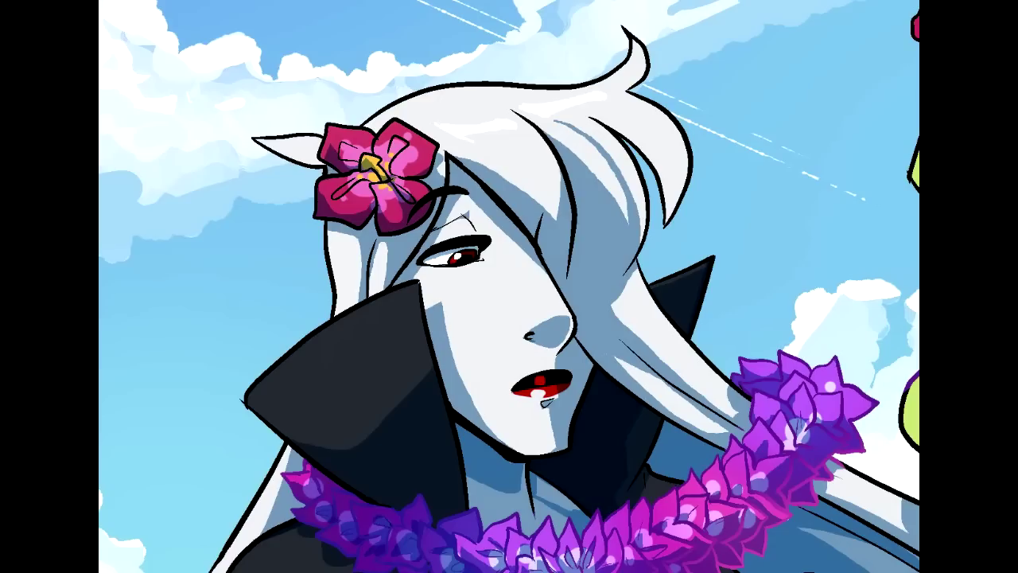
{"action": "left_click", "coordinate": [111, 2]}
{"action": "left_click", "coordinate": [135, 267]}
{"action": "left_click_drag", "start_coordinate": [139, 14], "coordinate": [141, 13]}
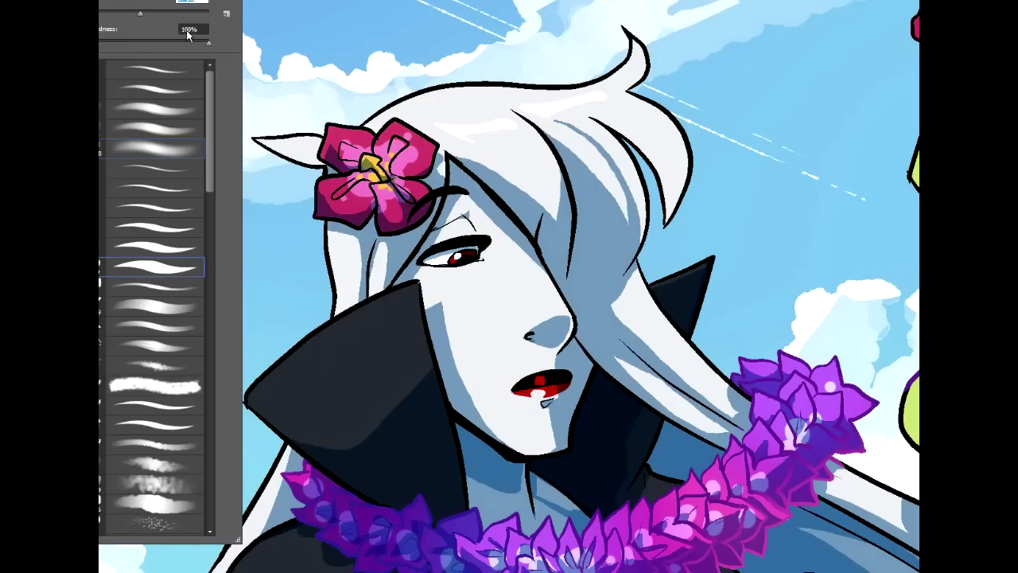
{"action": "left_click", "coordinate": [361, 203], "text": "alt"}
{"action": "left_click", "coordinate": [89, 302]}
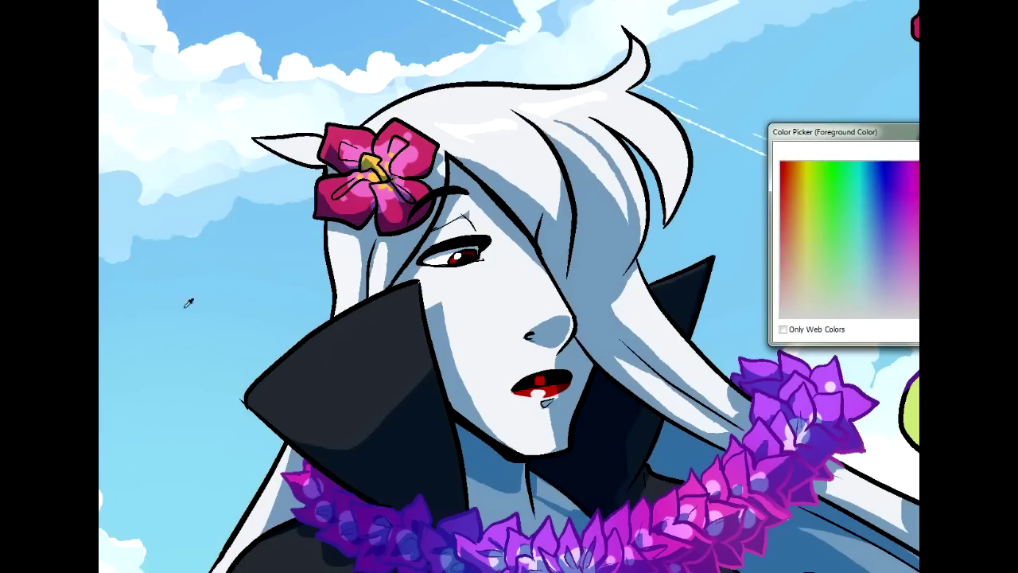
{"action": "left_click_drag", "start_coordinate": [953, 193], "coordinate": [952, 258]}
{"action": "key", "text": "Return"}
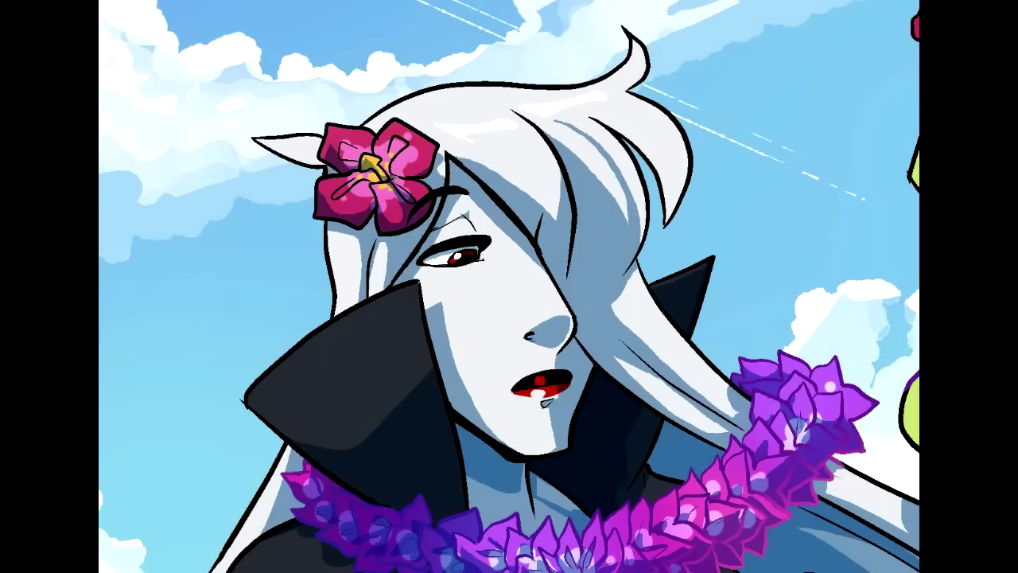
{"action": "mouse_move", "coordinate": [389, 147]}
{"action": "left_mouse_down"}
{"action": "mouse_move", "coordinate": [350, 159]}
{"action": "mouse_move", "coordinate": [398, 127]}
{"action": "mouse_move", "coordinate": [433, 159]}
{"action": "mouse_move", "coordinate": [404, 171]}
{"action": "mouse_move", "coordinate": [388, 164]}
{"action": "mouse_move", "coordinate": [432, 199]}
{"action": "mouse_move", "coordinate": [336, 196]}
{"action": "mouse_move", "coordinate": [323, 219]}
{"action": "mouse_move", "coordinate": [316, 194]}
{"action": "mouse_move", "coordinate": [345, 126]}
{"action": "left_mouse_up"}
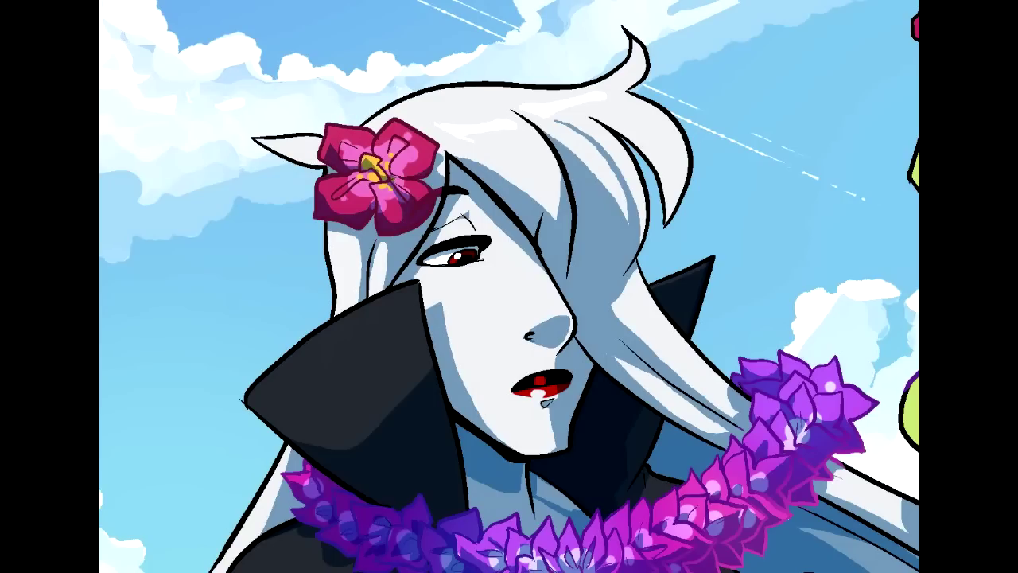
With a smaller hard brush and sampled colours, tint the flower's centre lines and blend the fringe line over the face into blue
{"action": "left_click", "coordinate": [122, 2]}
{"action": "left_click", "coordinate": [134, 252]}
{"action": "left_click", "coordinate": [128, 264]}
{"action": "left_click", "coordinate": [106, 12]}
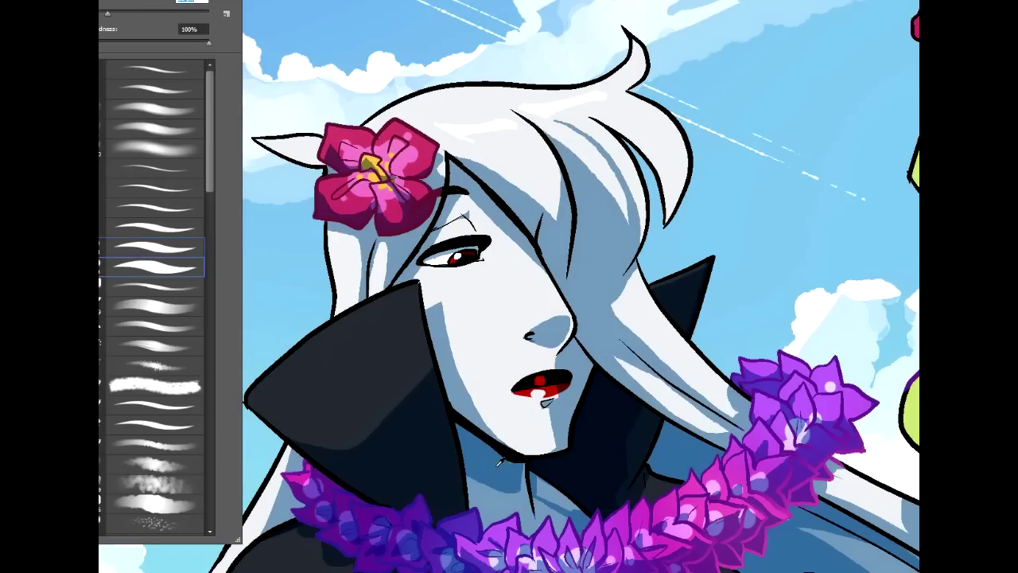
{"action": "left_click", "coordinate": [500, 469], "text": "alt"}
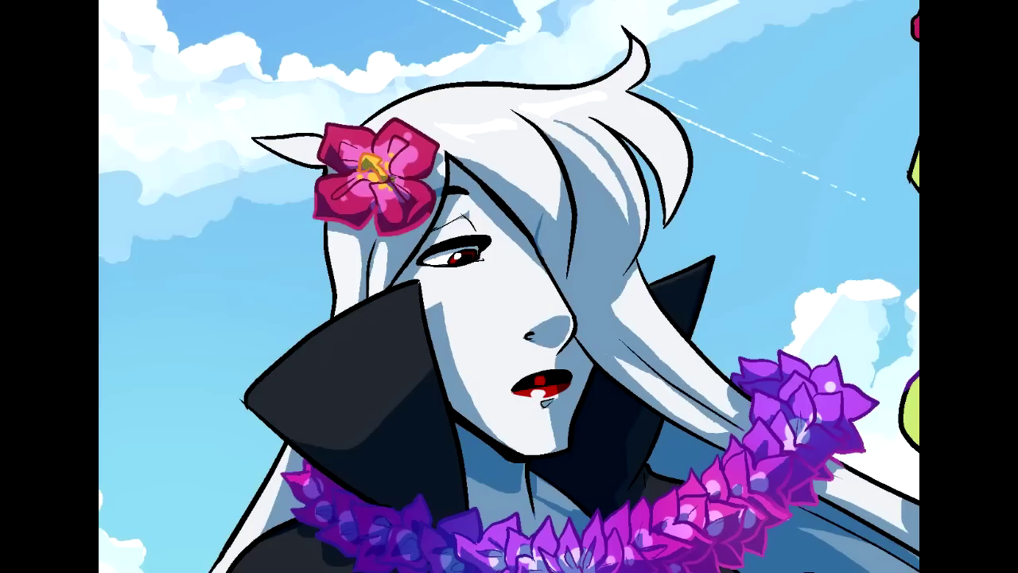
Try soft-brush strokes over the hair flower's centre and upper petal, undoing each one
{"action": "left_click", "coordinate": [113, 2]}
{"action": "left_click", "coordinate": [131, 150]}
{"action": "left_click", "coordinate": [164, 14]}
{"action": "left_click", "coordinate": [374, 163]}
{"action": "left_click_drag", "start_coordinate": [388, 179], "coordinate": [351, 143]}
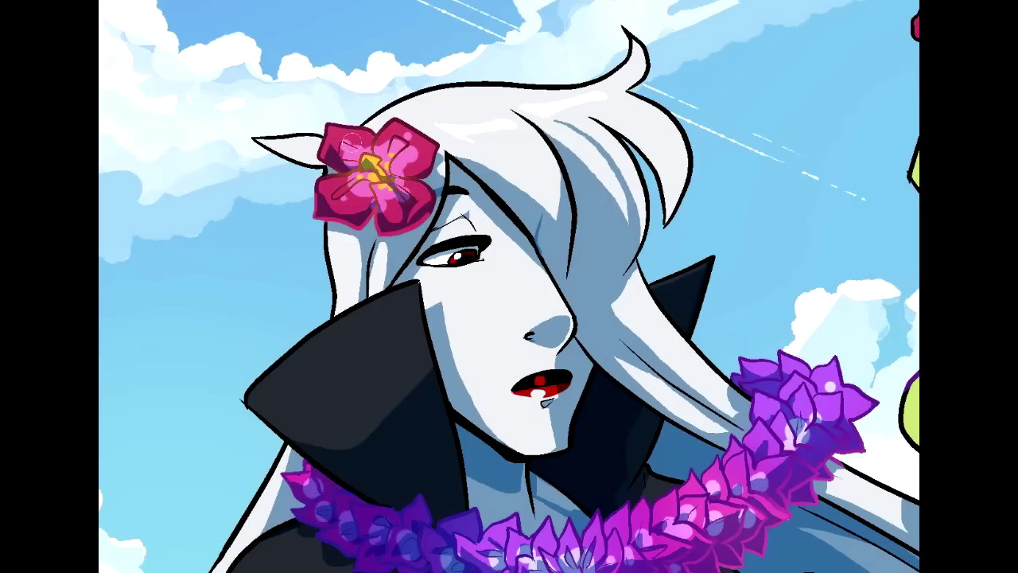
{"action": "key", "text": "ctrl+z"}
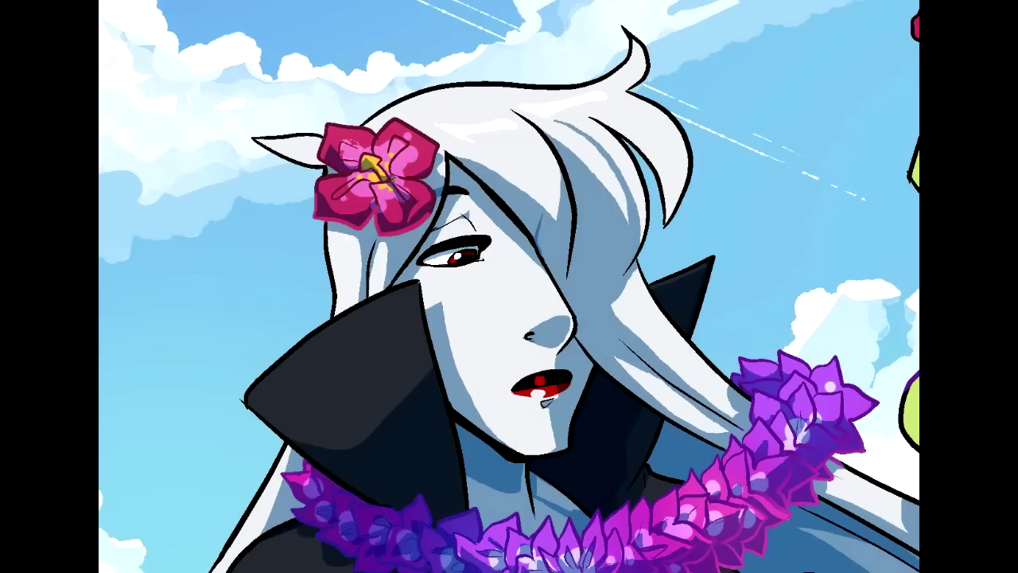
{"action": "left_click_drag", "start_coordinate": [343, 150], "coordinate": [352, 146]}
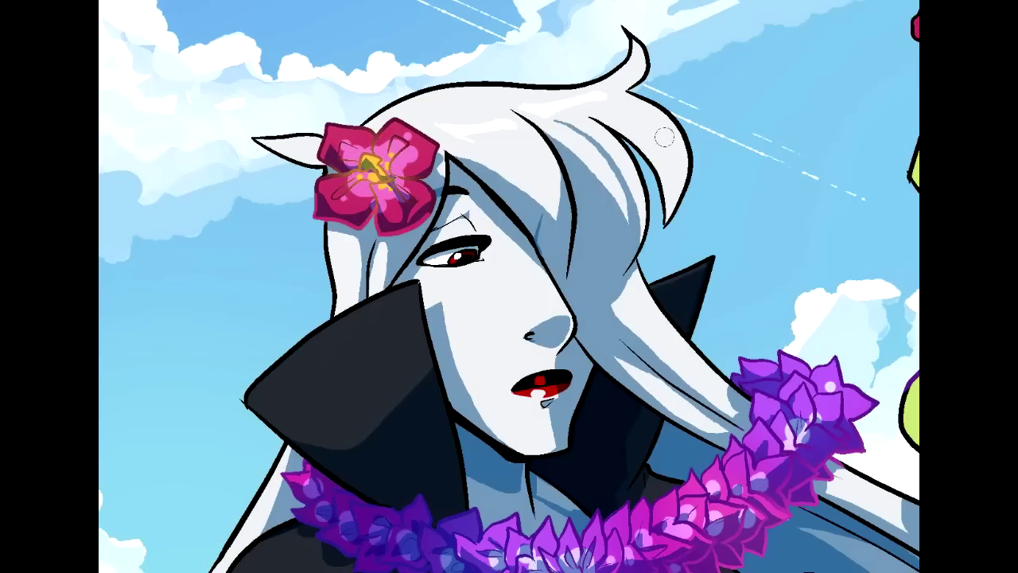
{"action": "key", "text": "ctrl+z"}
{"action": "left_click_drag", "start_coordinate": [358, 168], "coordinate": [383, 169]}
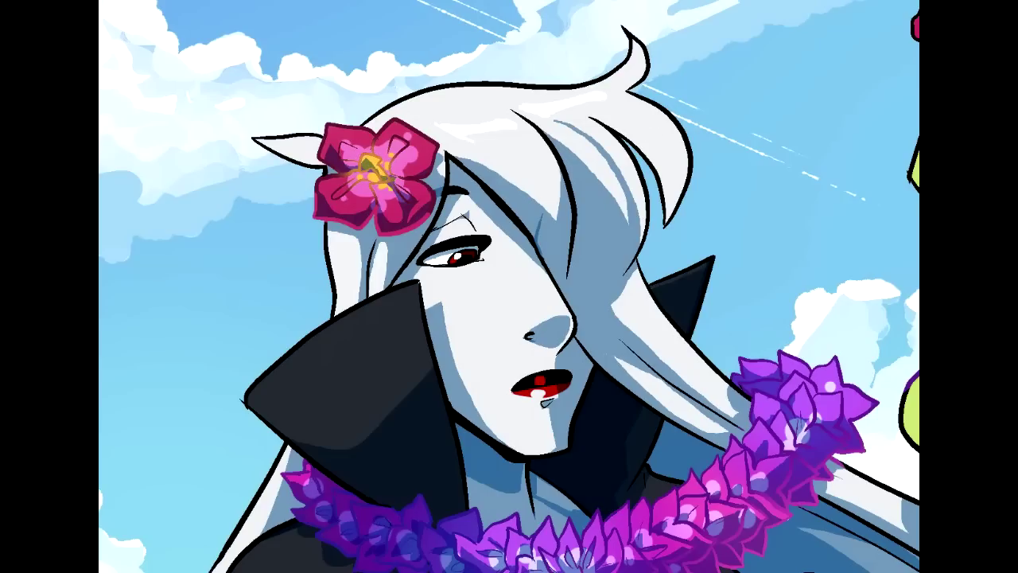
{"action": "key", "text": "ctrl+z"}
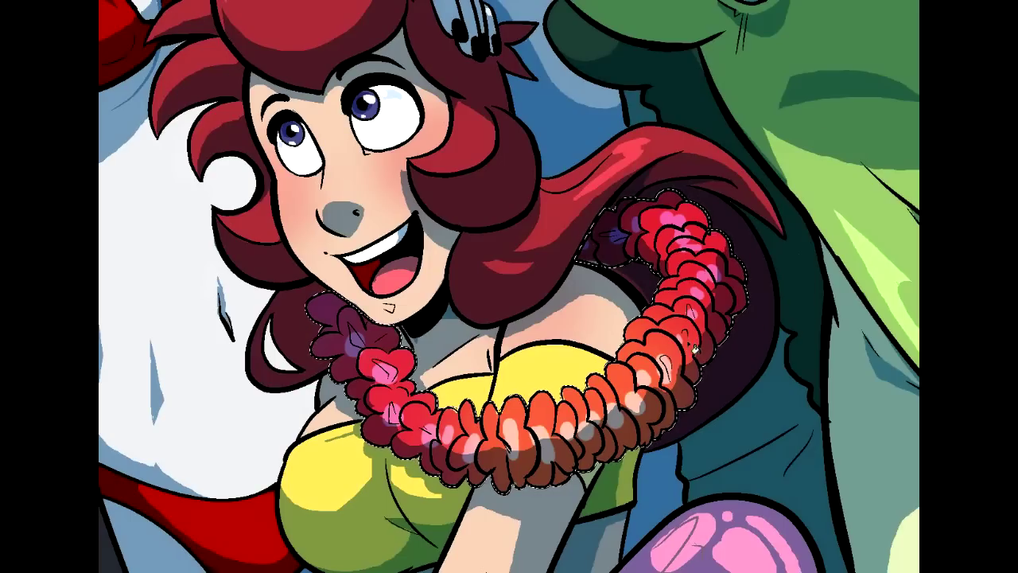
Recolour the selected black line art of the red-haired character's lei to crimson and clear the selection
{"action": "left_click", "coordinate": [86, 354]}
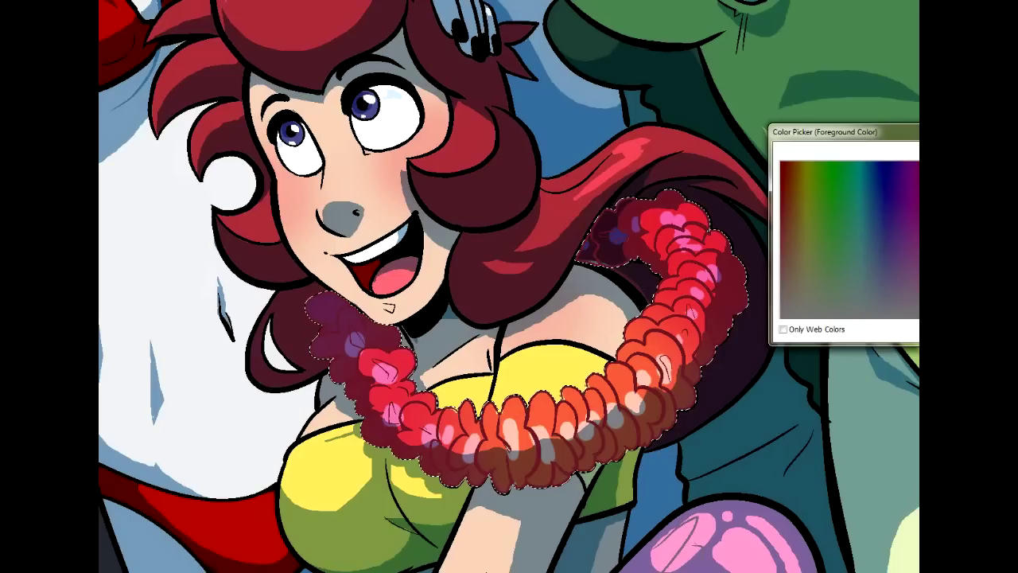
{"action": "key", "text": "Return"}
{"action": "left_click", "coordinate": [86, 354]}
{"action": "left_click", "coordinate": [970, 276]}
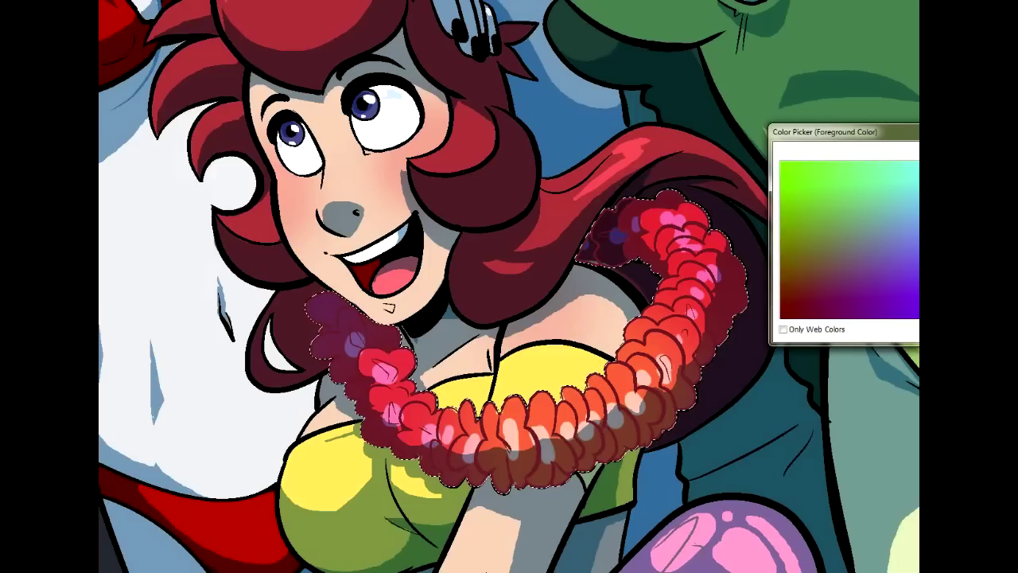
{"action": "left_click", "coordinate": [951, 199]}
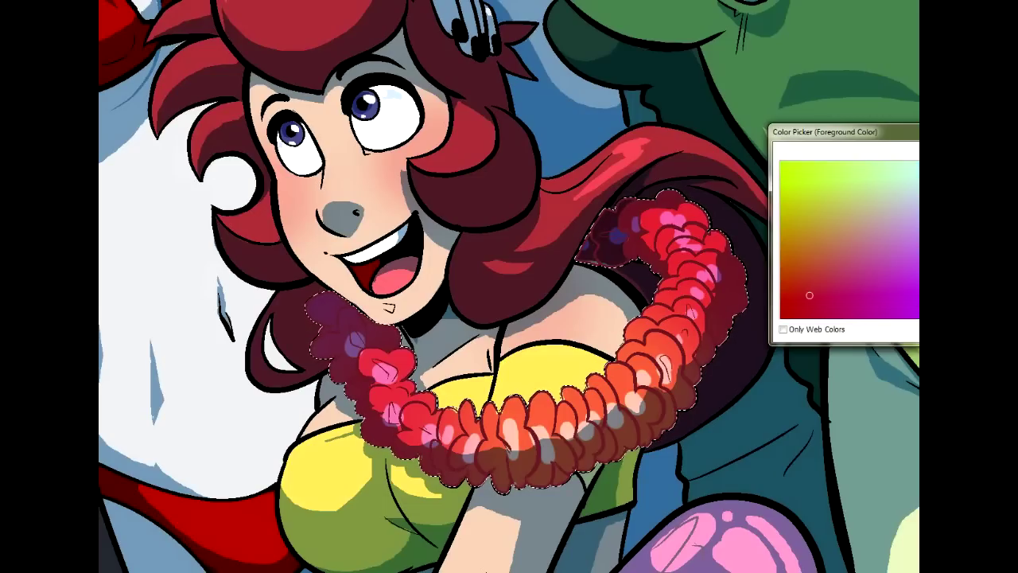
{"action": "key", "text": "Return"}
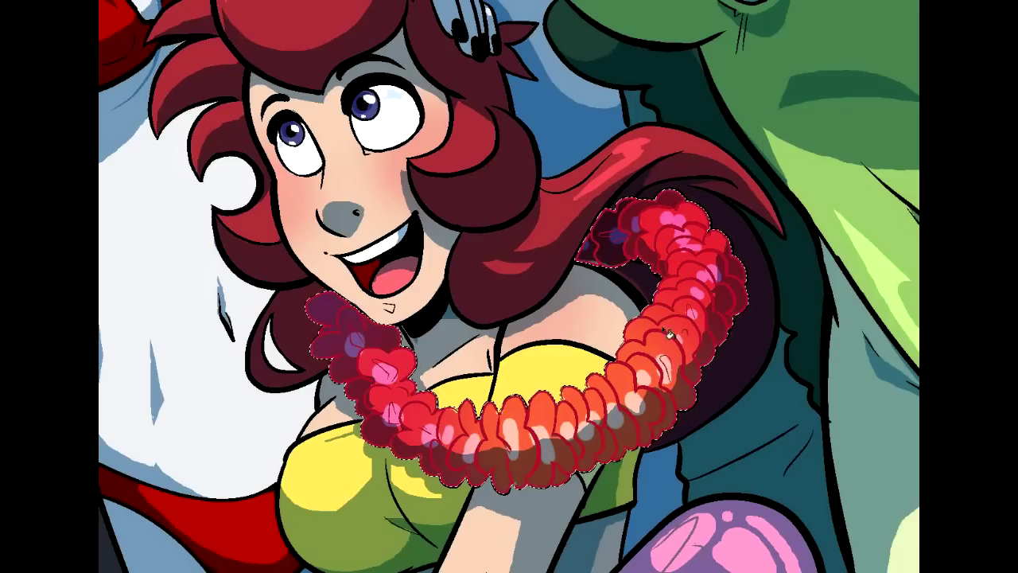
{"action": "key", "text": "ctrl+d"}
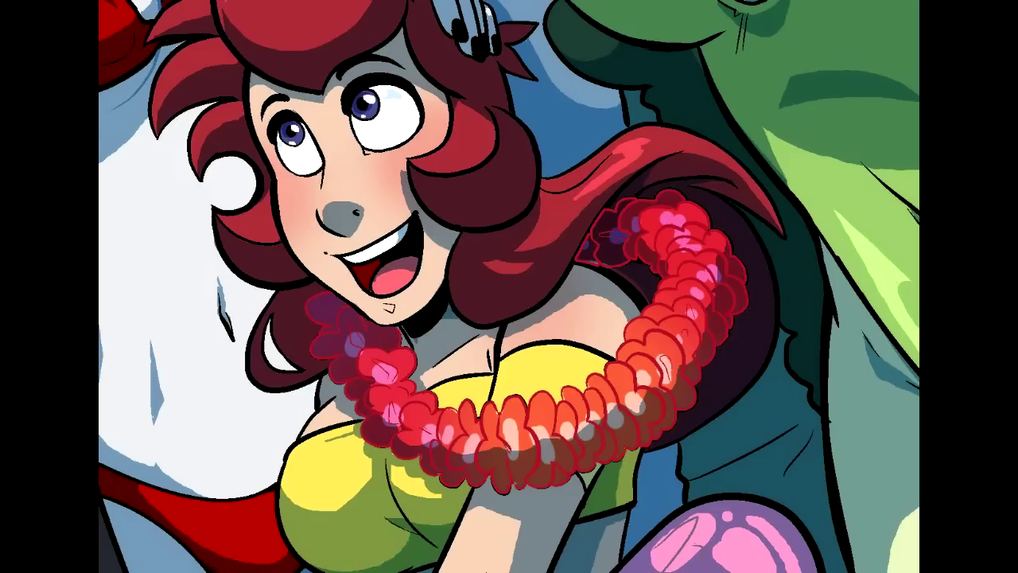
Retouch the outer outline of the red lei in crimson with a small hard brush
{"action": "left_click", "coordinate": [100, 2]}
{"action": "left_click", "coordinate": [152, 268]}
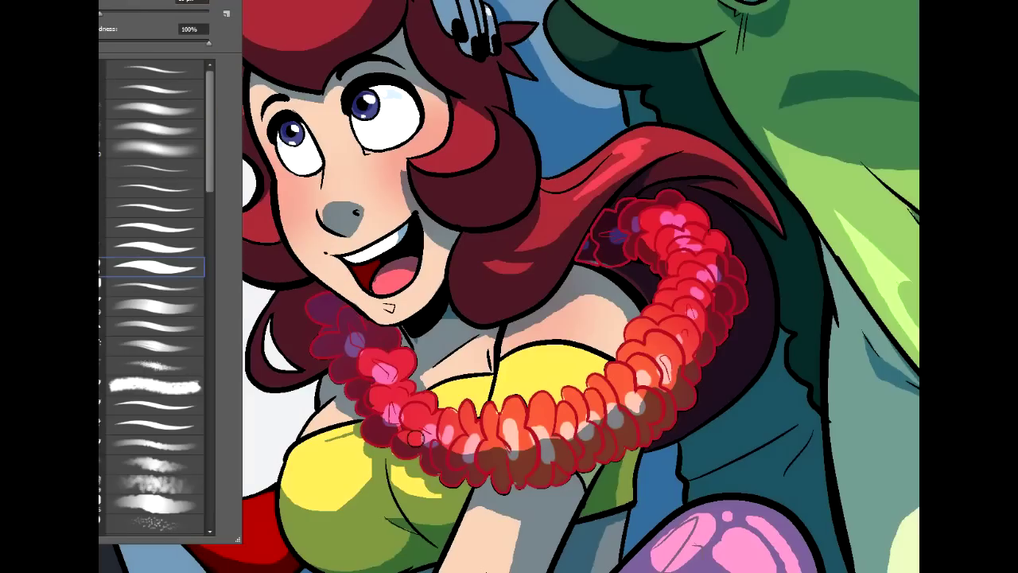
{"action": "key", "text": "F5"}
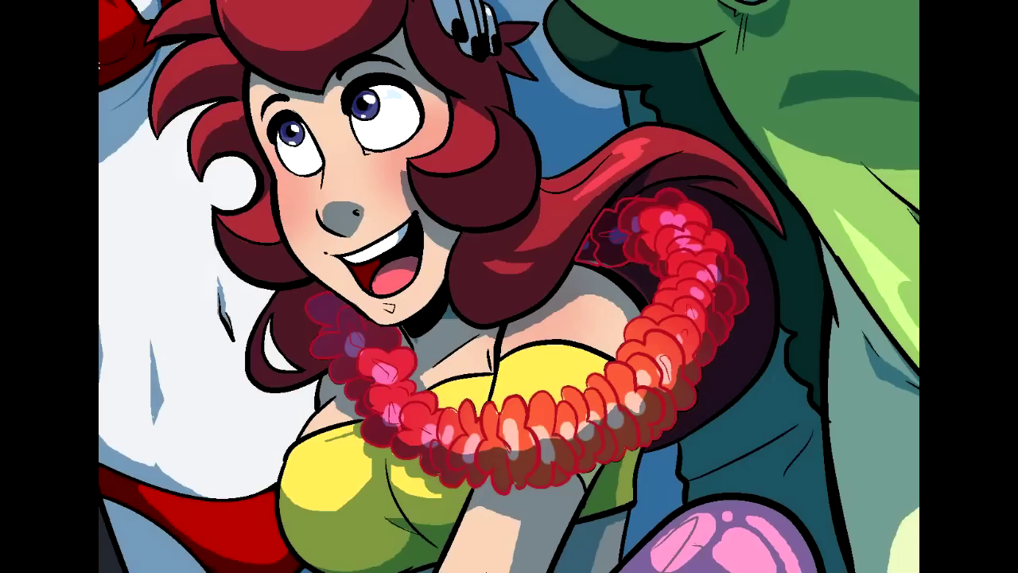
Darken the line art on the shaded back part of the red lei with a large soft brush
{"action": "left_click", "coordinate": [111, 2]}
{"action": "left_click", "coordinate": [149, 146]}
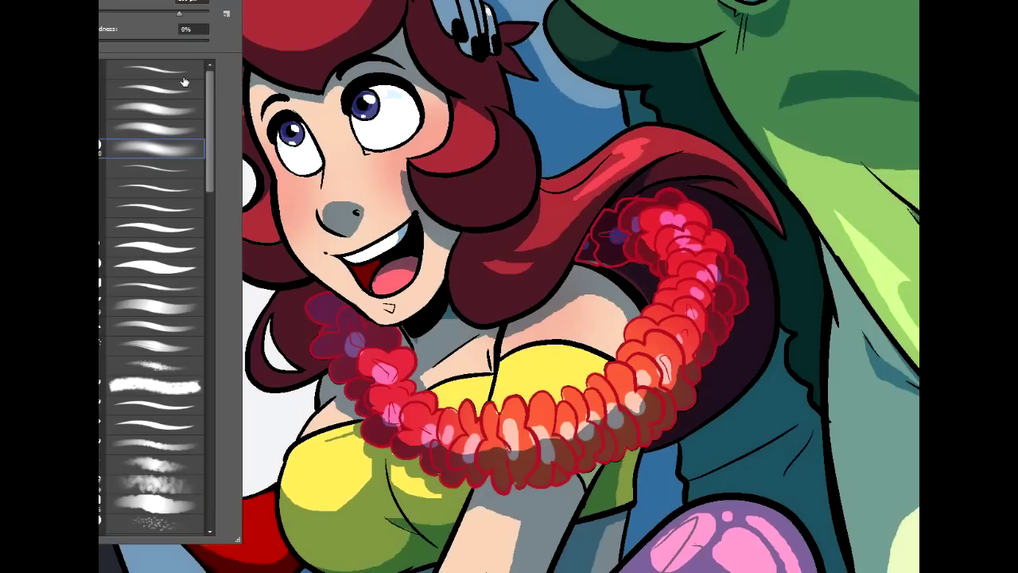
{"action": "left_click", "coordinate": [191, 2]}
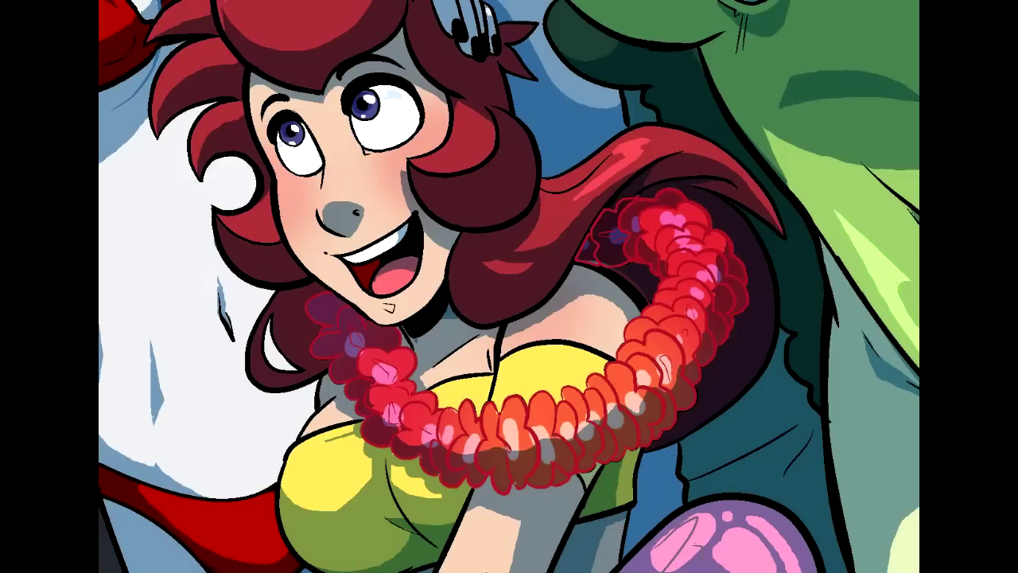
{"action": "mouse_move", "coordinate": [591, 249]}
{"action": "left_mouse_down"}
{"action": "mouse_move", "coordinate": [632, 209]}
{"action": "mouse_move", "coordinate": [674, 209]}
{"action": "mouse_move", "coordinate": [716, 231]}
{"action": "mouse_move", "coordinate": [737, 291]}
{"action": "left_mouse_up"}
{"action": "mouse_move", "coordinate": [647, 250]}
{"action": "left_mouse_down"}
{"action": "mouse_move", "coordinate": [676, 328]}
{"action": "mouse_move", "coordinate": [649, 366]}
{"action": "left_mouse_up"}
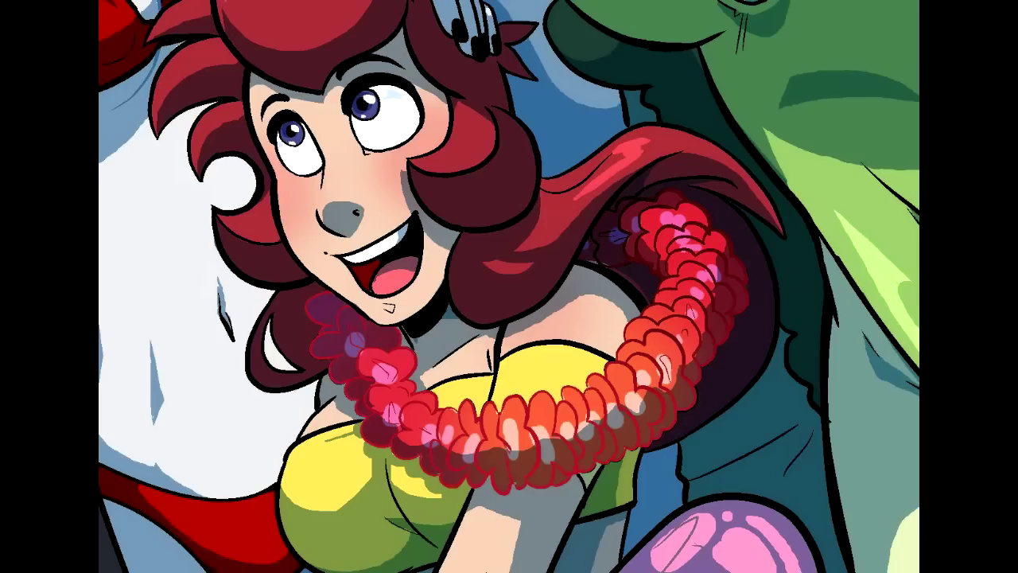
Tint the line art along the front and lower edge of the red lei a lighter orange-red with a soft brush
{"action": "left_click", "coordinate": [141, 2]}
{"action": "left_click", "coordinate": [172, 150]}
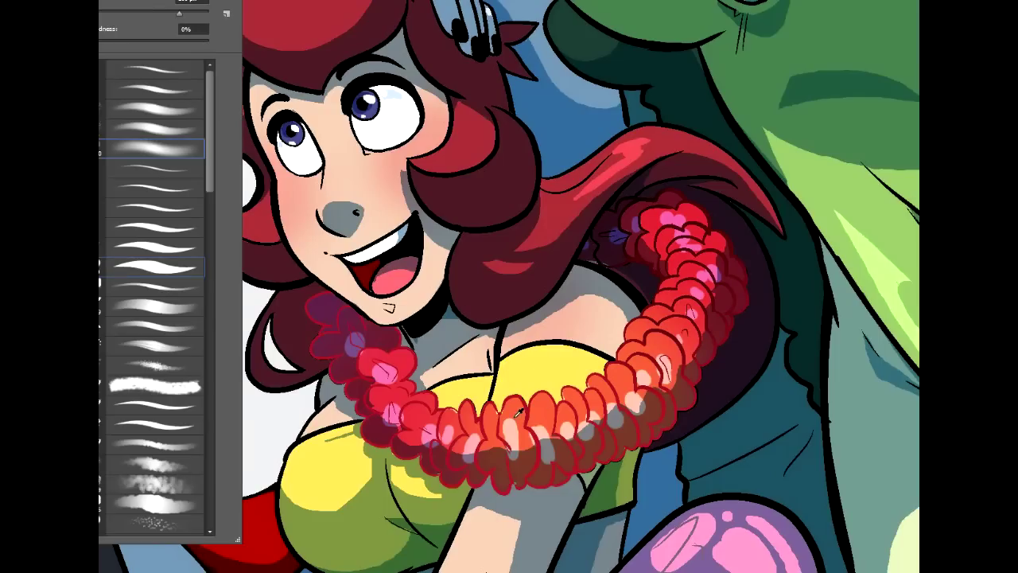
{"action": "key", "text": "F5"}
{"action": "mouse_move", "coordinate": [312, 317]}
{"action": "left_mouse_down"}
{"action": "mouse_move", "coordinate": [364, 401]}
{"action": "mouse_move", "coordinate": [561, 465]}
{"action": "mouse_move", "coordinate": [672, 398]}
{"action": "mouse_move", "coordinate": [744, 272]}
{"action": "left_mouse_up"}
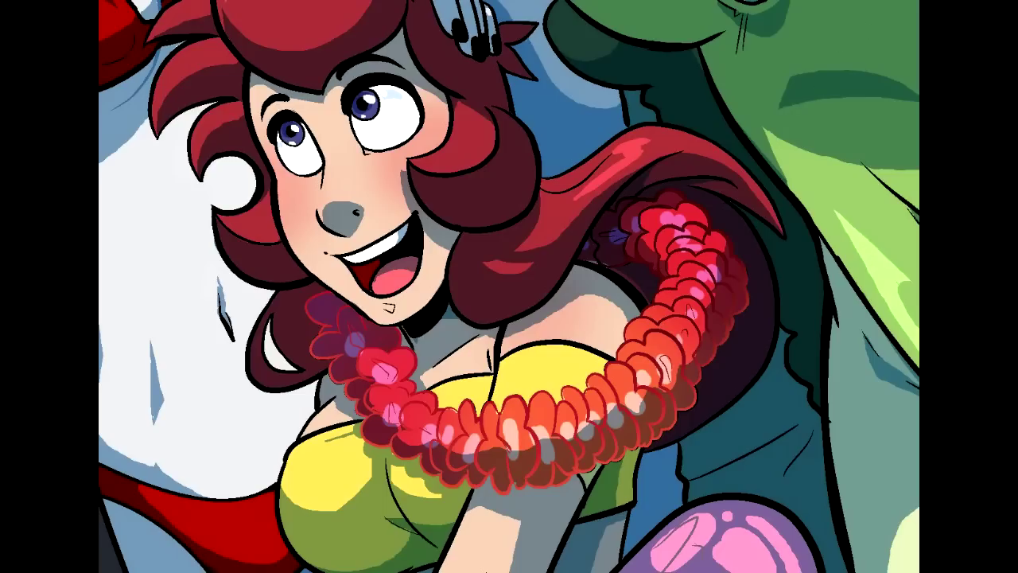
{"action": "mouse_move", "coordinate": [665, 334]}
{"action": "left_mouse_down"}
{"action": "mouse_move", "coordinate": [426, 424]}
{"action": "mouse_move", "coordinate": [611, 376]}
{"action": "left_mouse_up"}
{"action": "key", "text": "ctrl+z"}
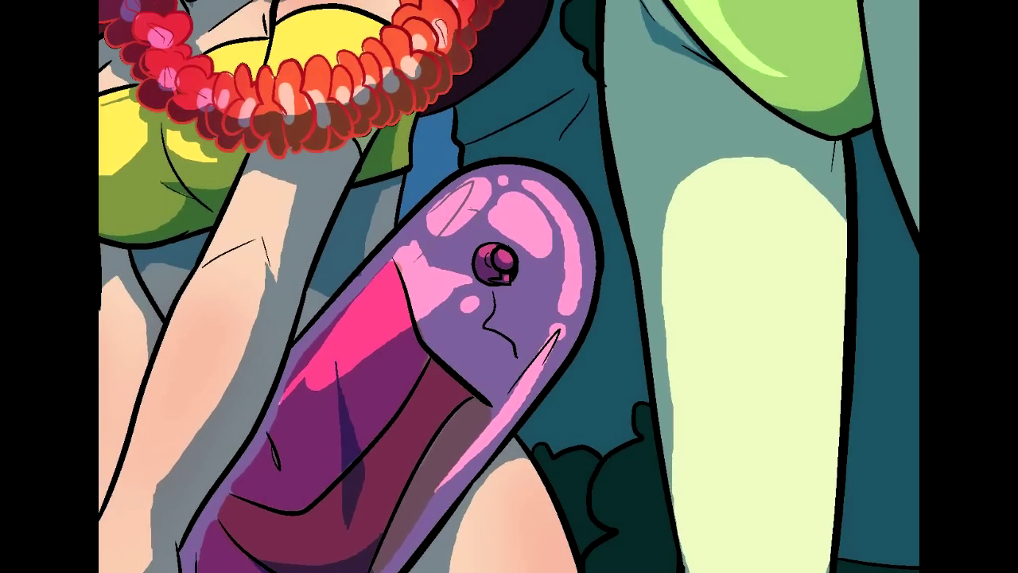
Choose a small hard brush at 100% hardness and set the paint colour to a vivid pinkish red
{"action": "right_click", "coordinate": [180, 214]}
{"action": "left_click", "coordinate": [169, 264]}
{"action": "left_click_drag", "start_coordinate": [143, 11], "coordinate": [135, 11]}
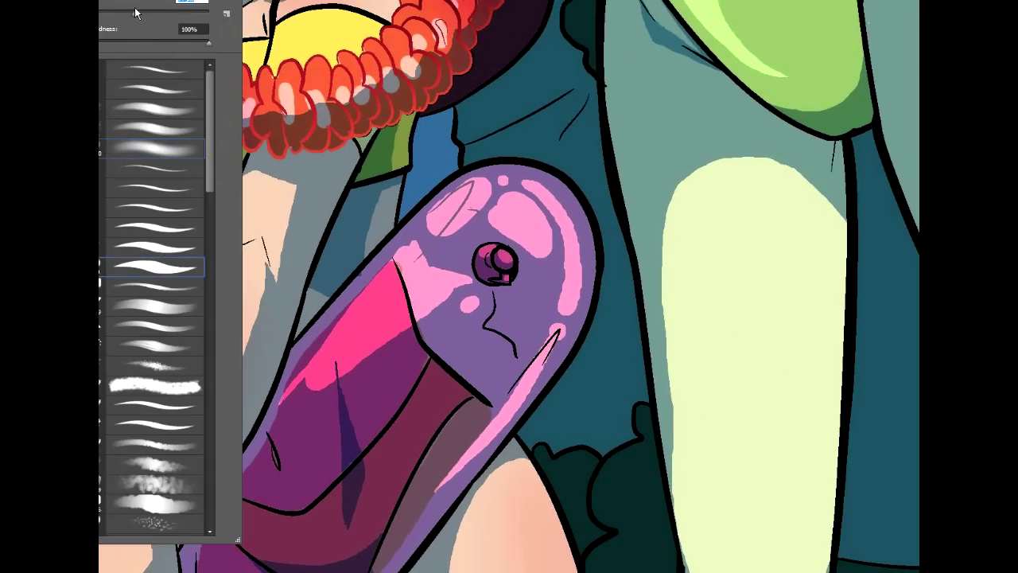
{"action": "left_click", "coordinate": [387, 316]}
{"action": "left_click", "coordinate": [94, 304]}
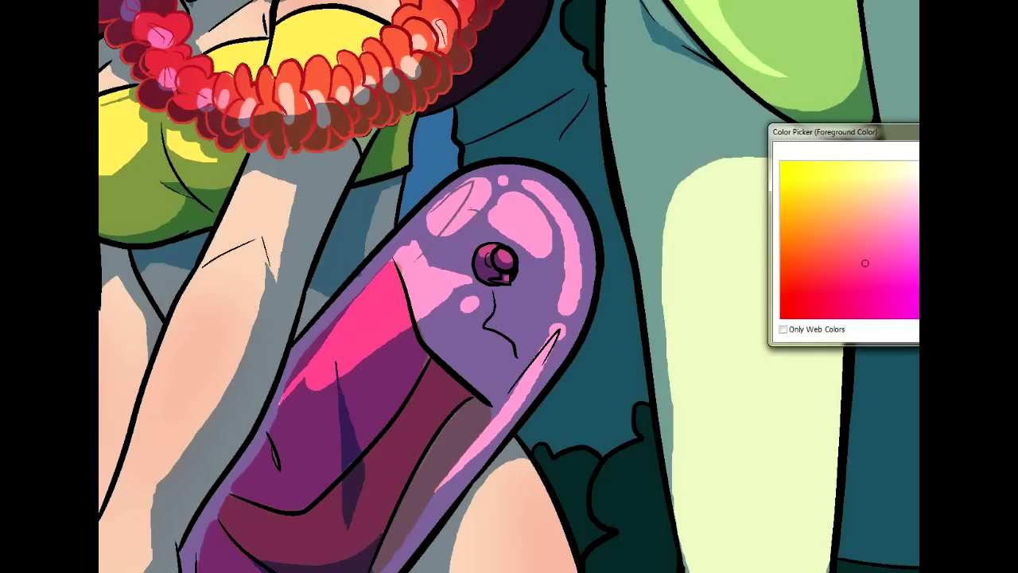
{"action": "left_click", "coordinate": [972, 256]}
{"action": "left_click", "coordinate": [972, 243]}
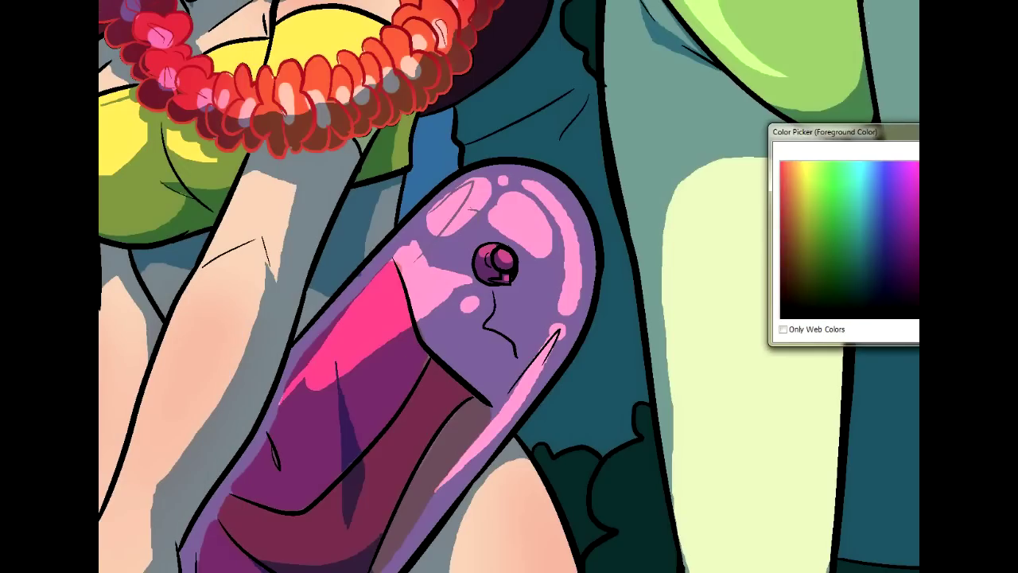
{"action": "left_click_drag", "start_coordinate": [953, 199], "coordinate": [953, 162]}
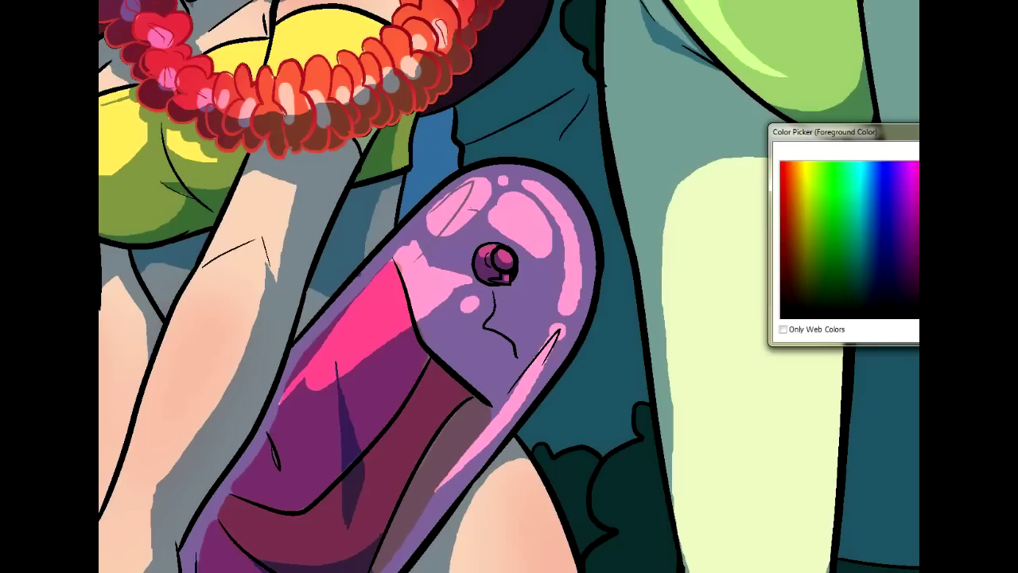
{"action": "key", "text": "Return"}
Tint the line art on the upper part of the translucent purple board pinkish red, including its round knob and crease
{"action": "mouse_move", "coordinate": [511, 155]}
{"action": "left_mouse_down"}
{"action": "mouse_move", "coordinate": [473, 156]}
{"action": "mouse_move", "coordinate": [520, 153]}
{"action": "mouse_move", "coordinate": [593, 216]}
{"action": "mouse_move", "coordinate": [601, 253]}
{"action": "left_mouse_up"}
{"action": "mouse_move", "coordinate": [474, 183]}
{"action": "left_mouse_down"}
{"action": "mouse_move", "coordinate": [414, 263]}
{"action": "mouse_move", "coordinate": [407, 295]}
{"action": "left_mouse_up"}
{"action": "mouse_move", "coordinate": [497, 245]}
{"action": "left_mouse_down"}
{"action": "mouse_move", "coordinate": [476, 253]}
{"action": "mouse_move", "coordinate": [504, 280]}
{"action": "left_mouse_up"}
{"action": "left_click_drag", "start_coordinate": [493, 293], "coordinate": [516, 357]}
{"action": "mouse_move", "coordinate": [549, 341]}
{"action": "left_mouse_down"}
{"action": "mouse_move", "coordinate": [518, 382]}
{"action": "mouse_move", "coordinate": [585, 255]}
{"action": "left_mouse_up"}
{"action": "mouse_move", "coordinate": [404, 272]}
{"action": "left_mouse_down"}
{"action": "mouse_move", "coordinate": [385, 256]}
{"action": "mouse_move", "coordinate": [430, 441]}
{"action": "mouse_move", "coordinate": [629, 349]}
{"action": "mouse_move", "coordinate": [680, 304]}
{"action": "left_mouse_up"}
{"action": "left_click_drag", "start_coordinate": [434, 423], "coordinate": [454, 478]}
{"action": "key", "text": "ctrl+z"}
{"action": "left_click_drag", "start_coordinate": [526, 328], "coordinate": [521, 297]}
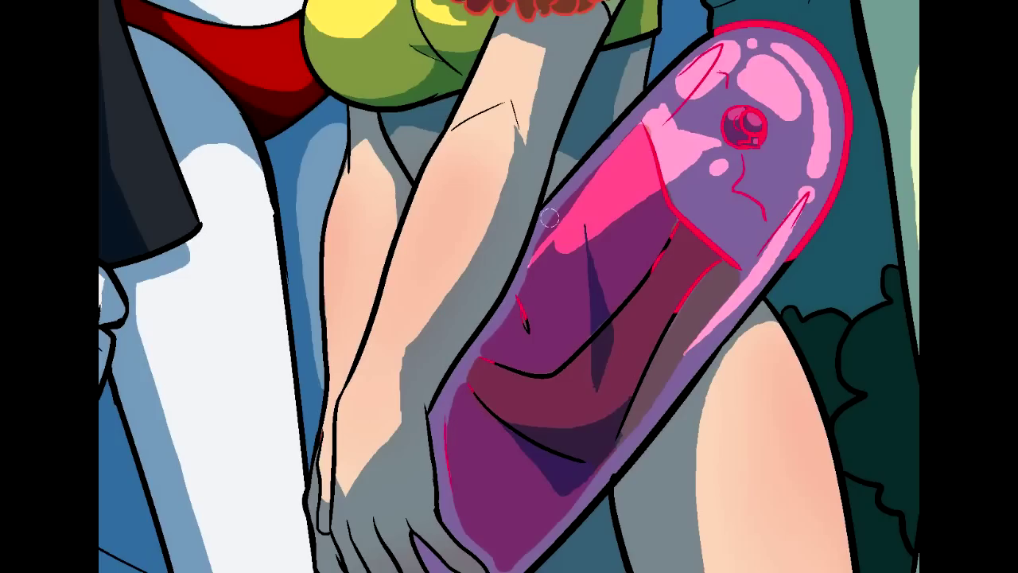
Tint the board's remaining side and lower outlines and its inner fold lines pinkish red, down to the hand
{"action": "mouse_move", "coordinate": [549, 205]}
{"action": "left_mouse_down"}
{"action": "mouse_move", "coordinate": [651, 84]}
{"action": "mouse_move", "coordinate": [722, 32]}
{"action": "left_mouse_up"}
{"action": "mouse_move", "coordinate": [521, 509]}
{"action": "left_mouse_down"}
{"action": "mouse_move", "coordinate": [487, 429]}
{"action": "mouse_move", "coordinate": [496, 430]}
{"action": "left_mouse_up"}
{"action": "left_click_drag", "start_coordinate": [488, 499], "coordinate": [443, 530]}
{"action": "mouse_move", "coordinate": [487, 503]}
{"action": "left_mouse_down"}
{"action": "mouse_move", "coordinate": [510, 484]}
{"action": "mouse_move", "coordinate": [586, 387]}
{"action": "mouse_move", "coordinate": [563, 405]}
{"action": "mouse_move", "coordinate": [553, 420]}
{"action": "mouse_move", "coordinate": [755, 189]}
{"action": "left_mouse_up"}
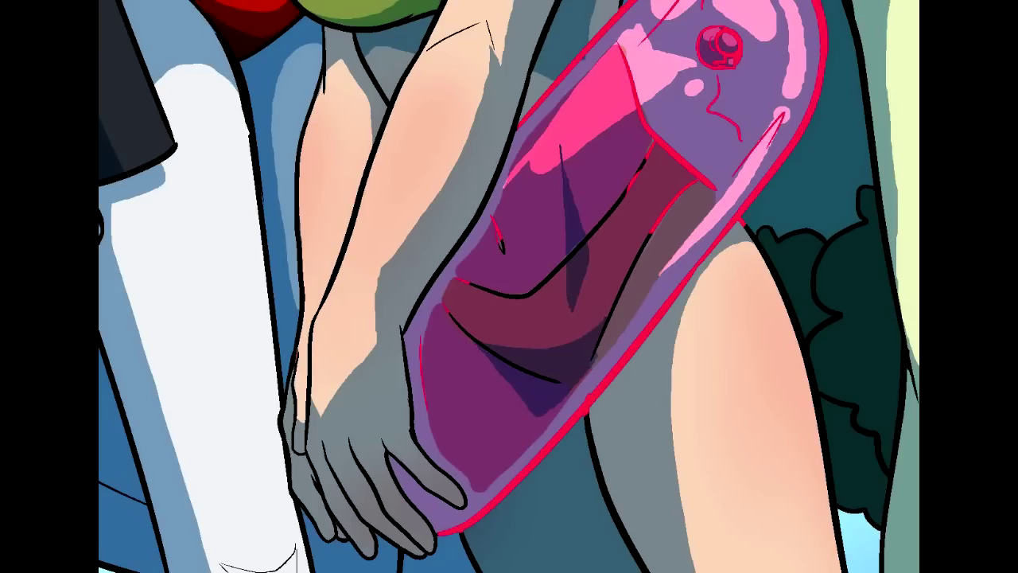
{"action": "left_click", "coordinate": [560, 271]}
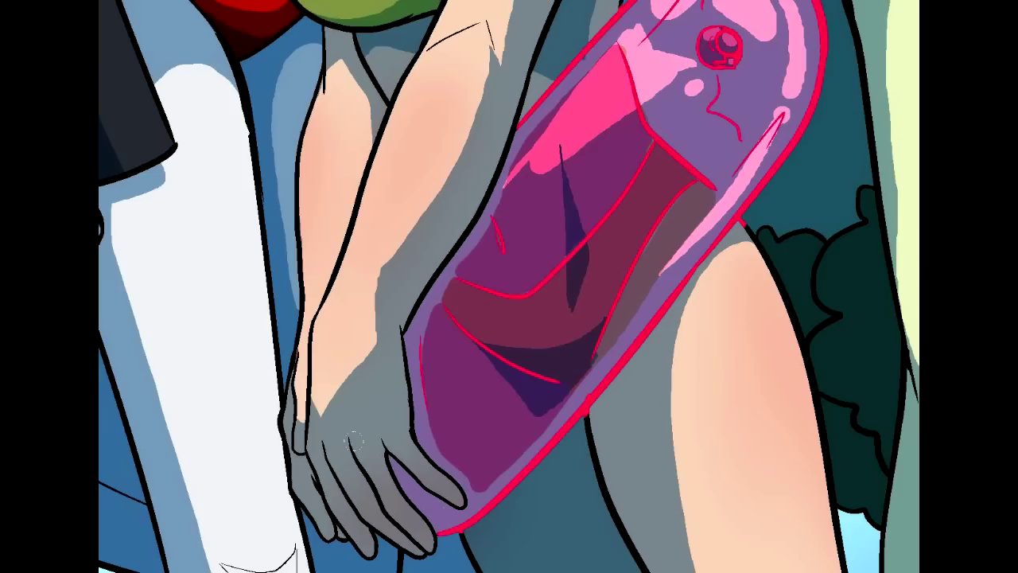
{"action": "left_click", "coordinate": [101, 2]}
{"action": "left_click", "coordinate": [172, 259]}
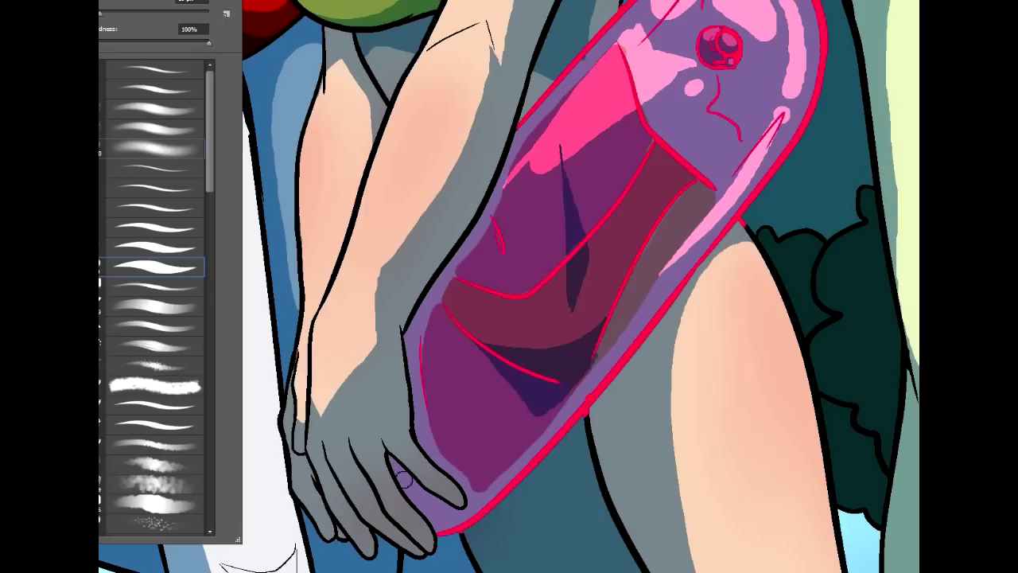
{"action": "left_click", "coordinate": [470, 540]}
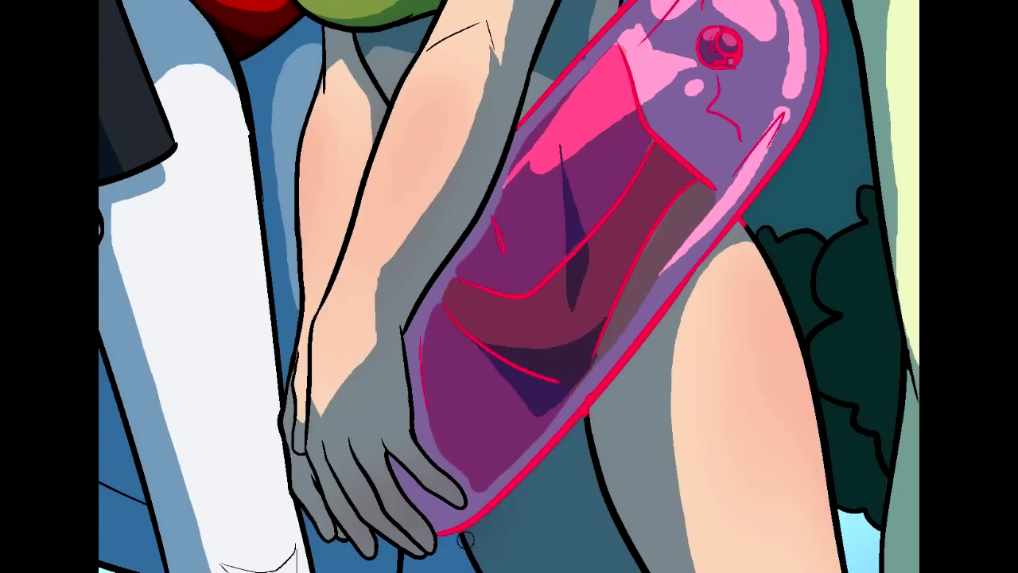
Select the board's pink line art, darken it to deep crimson with Hue/Saturation, and clear the selection
{"action": "mouse_move", "coordinate": [652, 302]}
{"action": "left_mouse_down"}
{"action": "mouse_move", "coordinate": [641, 400]}
{"action": "mouse_move", "coordinate": [614, 488]}
{"action": "left_mouse_up"}
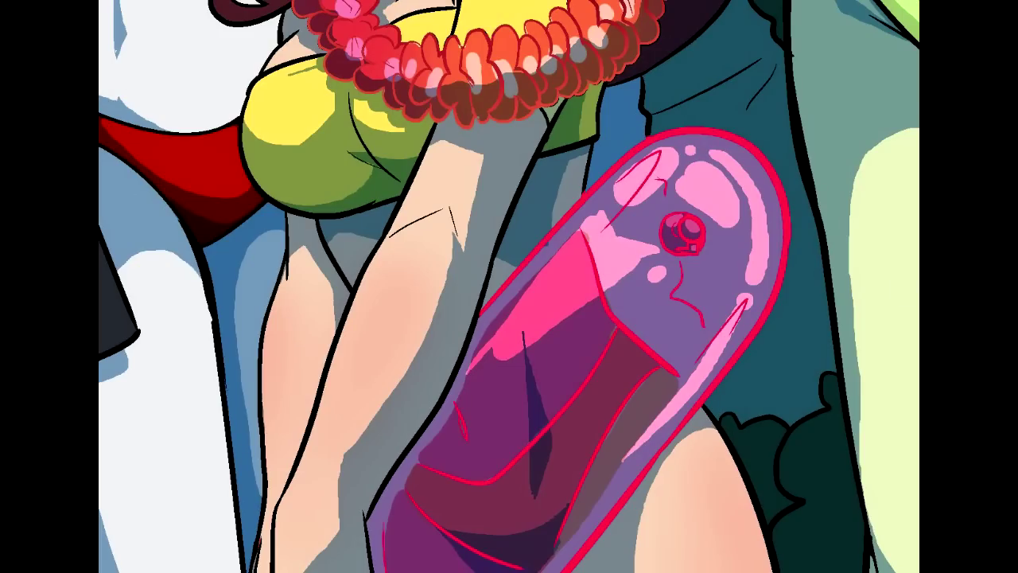
{"action": "left_click", "coordinate": [688, 308]}
{"action": "key", "text": "ctrl+u"}
{"action": "left_click_drag", "start_coordinate": [974, 281], "coordinate": [958, 282]}
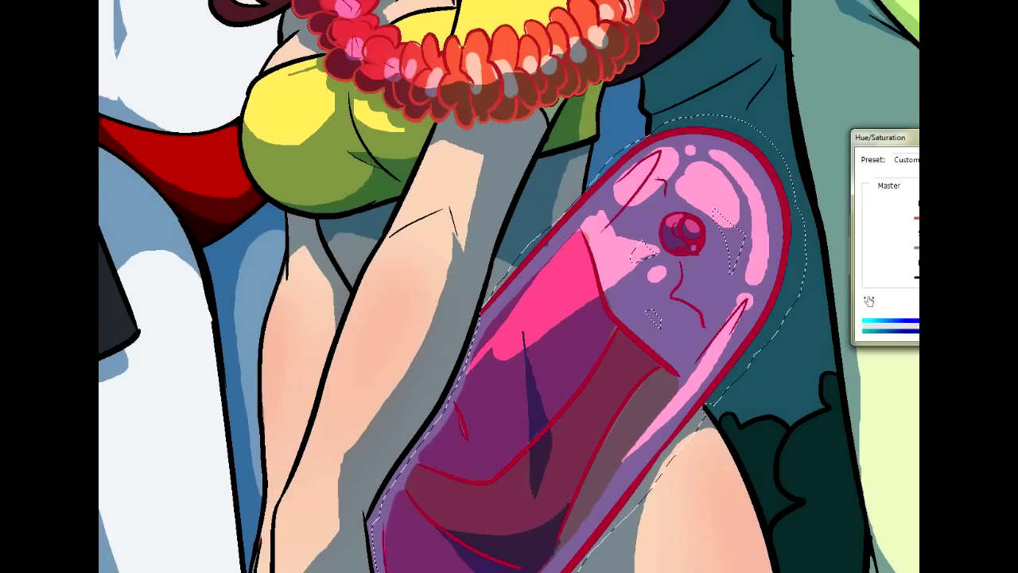
{"action": "key", "text": "Return"}
{"action": "left_click_drag", "start_coordinate": [541, 350], "coordinate": [503, 165]}
{"action": "key", "text": "ctrl+d"}
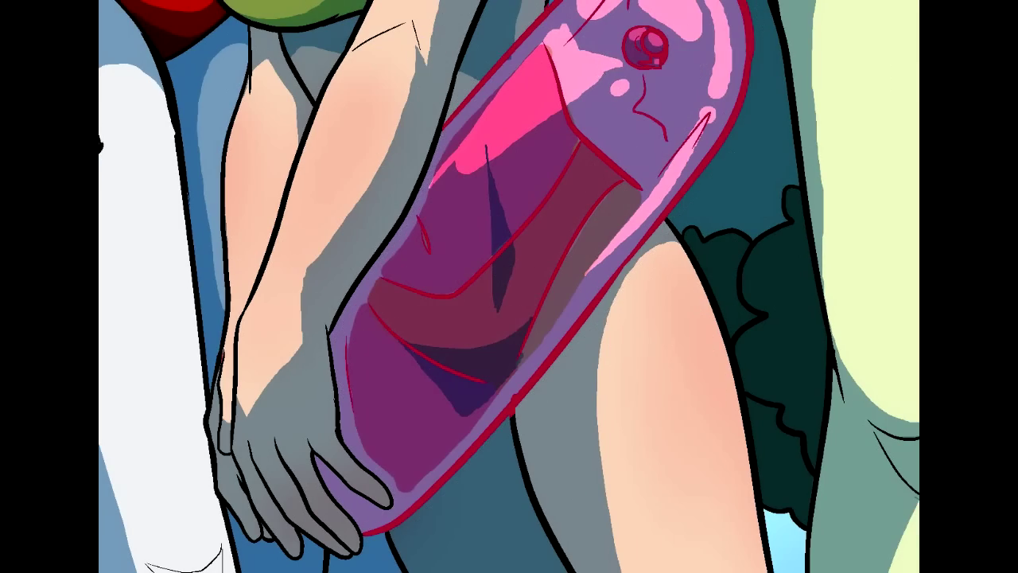
Tint the cleavage lines of the green-haired character a muted blue-green to match her shaded skin
{"action": "left_click_drag", "start_coordinate": [620, 72], "coordinate": [378, 549]}
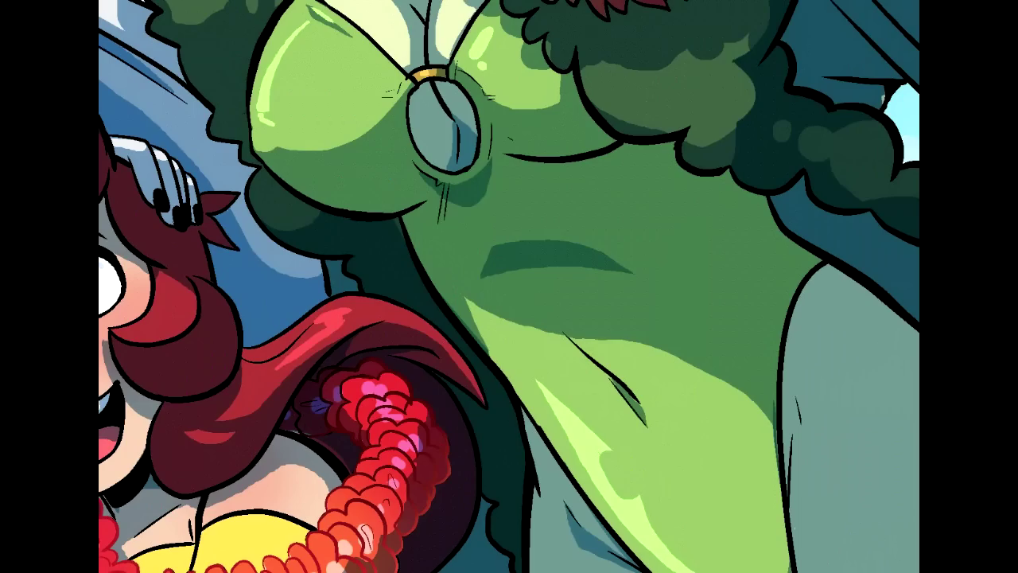
{"action": "left_click_drag", "start_coordinate": [605, 533], "coordinate": [532, 501]}
{"action": "left_click_drag", "start_coordinate": [532, 104], "coordinate": [531, 485]}
{"action": "left_click_drag", "start_coordinate": [543, 568], "coordinate": [669, 408]}
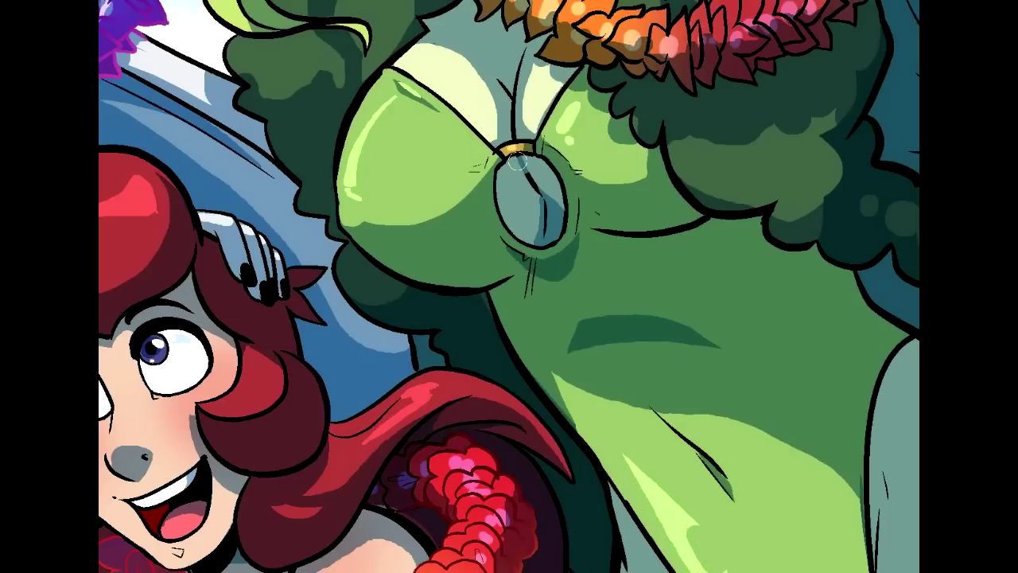
{"action": "mouse_move", "coordinate": [520, 163]}
{"action": "left_mouse_down"}
{"action": "mouse_move", "coordinate": [535, 187]}
{"action": "mouse_move", "coordinate": [541, 228]}
{"action": "left_mouse_up"}
{"action": "mouse_move", "coordinate": [499, 73]}
{"action": "left_mouse_down"}
{"action": "mouse_move", "coordinate": [570, 313]}
{"action": "mouse_move", "coordinate": [587, 235]}
{"action": "left_mouse_up"}
{"action": "left_click_drag", "start_coordinate": [700, 231], "coordinate": [575, 180]}
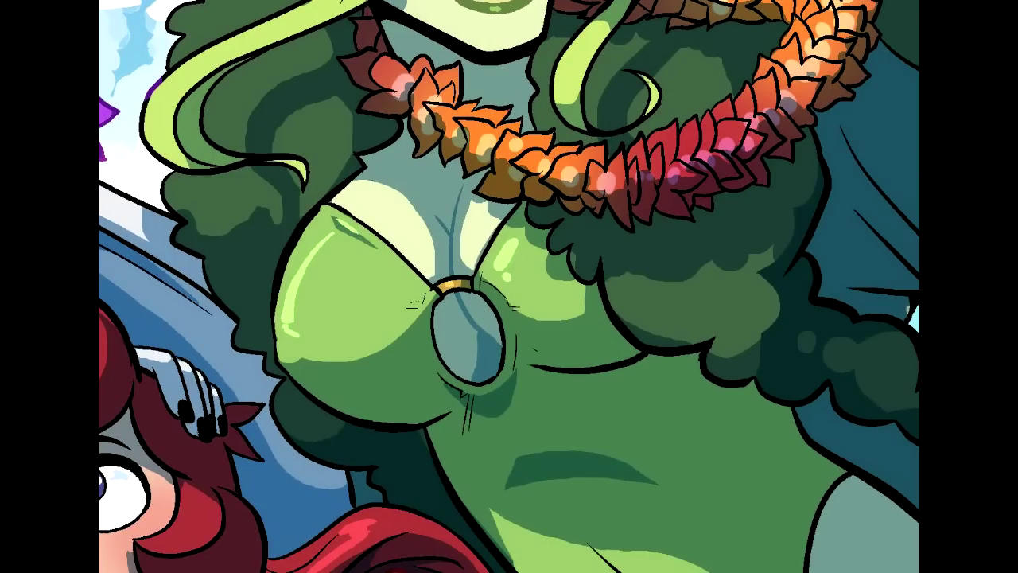
Tint the gold swimsuit ring's outline red and the fold lines under the bust and around the cutout dark green
{"action": "mouse_move", "coordinate": [451, 279]}
{"action": "left_mouse_down"}
{"action": "mouse_move", "coordinate": [433, 276]}
{"action": "mouse_move", "coordinate": [465, 285]}
{"action": "mouse_move", "coordinate": [450, 276]}
{"action": "left_mouse_up"}
{"action": "left_click_drag", "start_coordinate": [541, 438], "coordinate": [466, 364]}
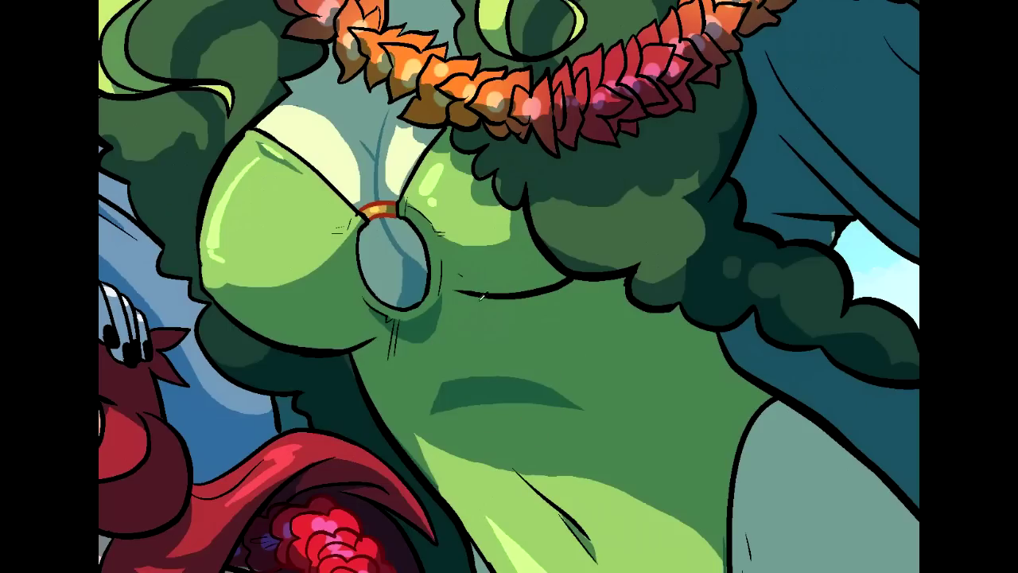
{"action": "left_click_drag", "start_coordinate": [453, 288], "coordinate": [569, 285]}
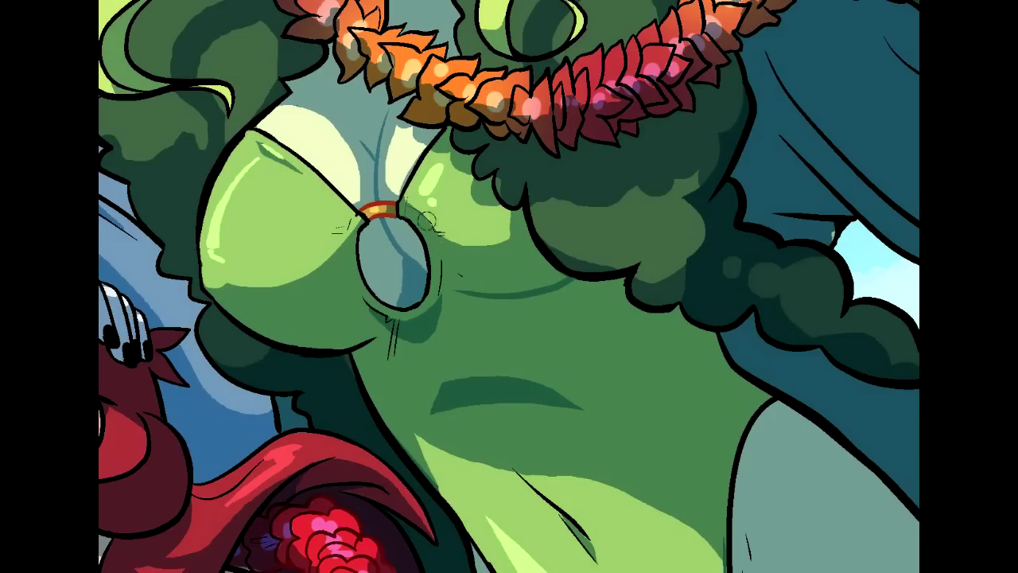
{"action": "mouse_move", "coordinate": [364, 304]}
{"action": "left_mouse_down"}
{"action": "mouse_move", "coordinate": [391, 319]}
{"action": "mouse_move", "coordinate": [386, 366]}
{"action": "left_mouse_up"}
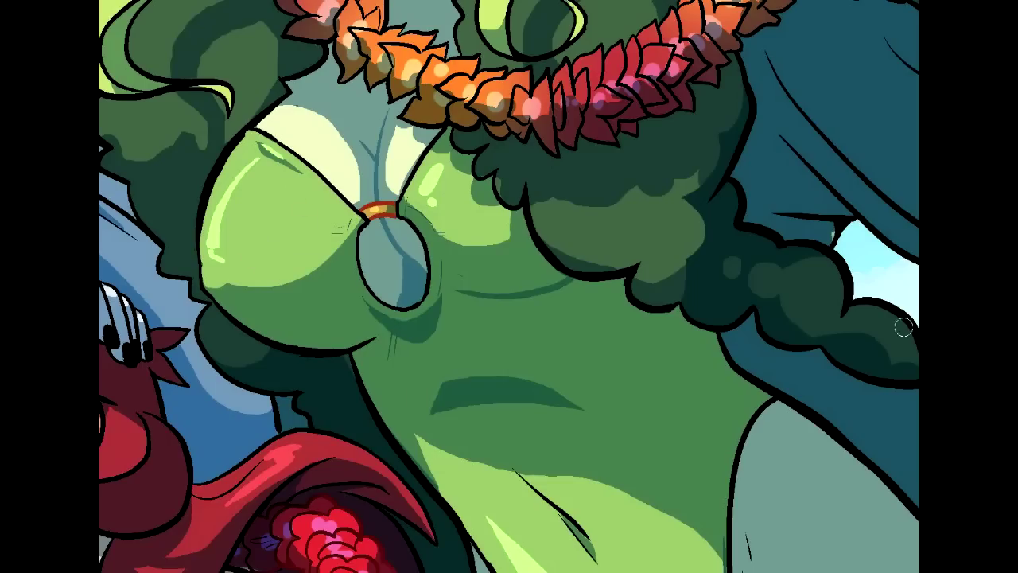
{"action": "left_click_drag", "start_coordinate": [659, 444], "coordinate": [609, 257]}
{"action": "left_click", "coordinate": [434, 204], "text": "alt"}
{"action": "left_click_drag", "start_coordinate": [461, 287], "coordinate": [509, 320]}
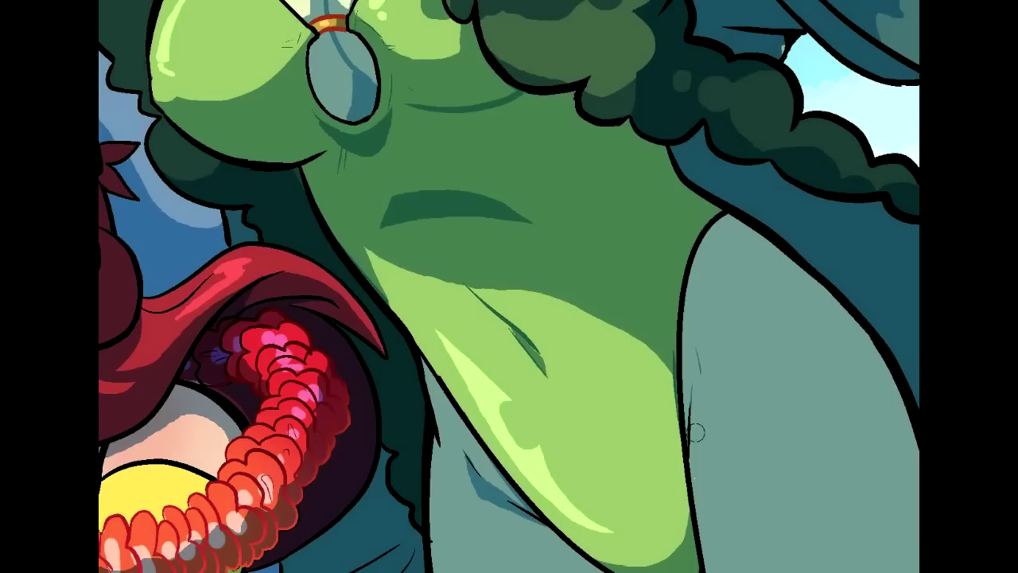
Tint the thin line art at the green-haired character's hip and on both knees a muted blue-green
{"action": "mouse_move", "coordinate": [695, 427]}
{"action": "left_mouse_down"}
{"action": "mouse_move", "coordinate": [700, 452]}
{"action": "mouse_move", "coordinate": [644, 270]}
{"action": "left_mouse_up"}
{"action": "left_click_drag", "start_coordinate": [636, 342], "coordinate": [608, 53]}
{"action": "mouse_move", "coordinate": [754, 521]}
{"action": "left_mouse_down"}
{"action": "mouse_move", "coordinate": [523, 335]}
{"action": "mouse_move", "coordinate": [534, 335]}
{"action": "left_mouse_up"}
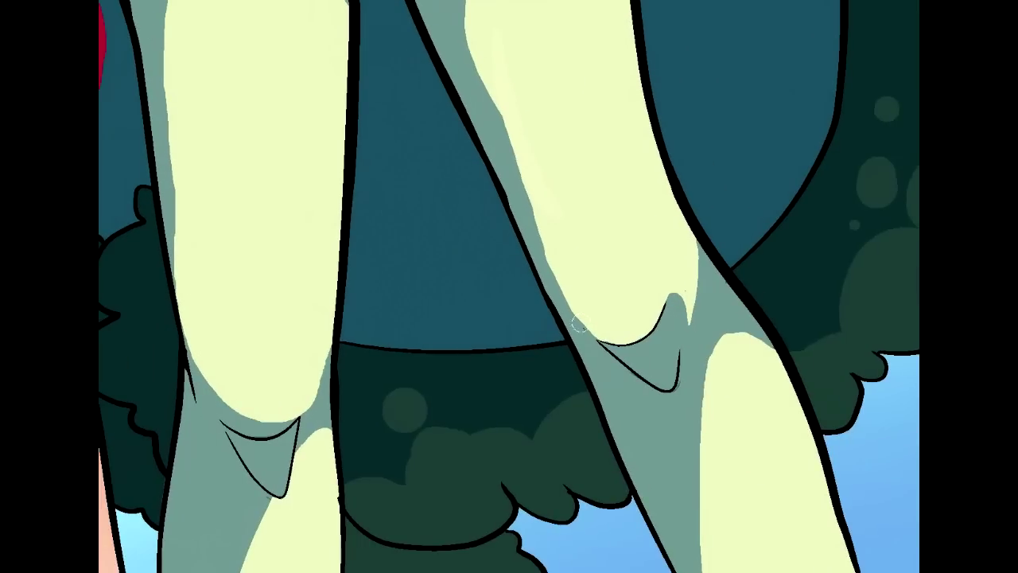
{"action": "mouse_move", "coordinate": [596, 342]}
{"action": "left_mouse_down"}
{"action": "mouse_move", "coordinate": [666, 390]}
{"action": "mouse_move", "coordinate": [646, 363]}
{"action": "mouse_move", "coordinate": [669, 368]}
{"action": "left_mouse_up"}
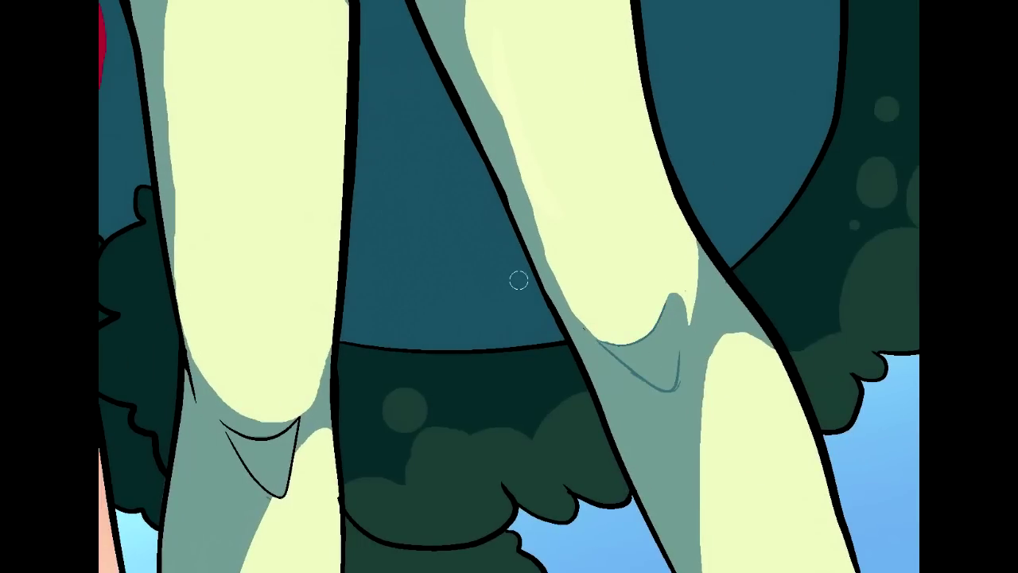
{"action": "mouse_move", "coordinate": [211, 414]}
{"action": "left_mouse_down"}
{"action": "mouse_move", "coordinate": [234, 452]}
{"action": "mouse_move", "coordinate": [279, 465]}
{"action": "mouse_move", "coordinate": [275, 521]}
{"action": "left_mouse_up"}
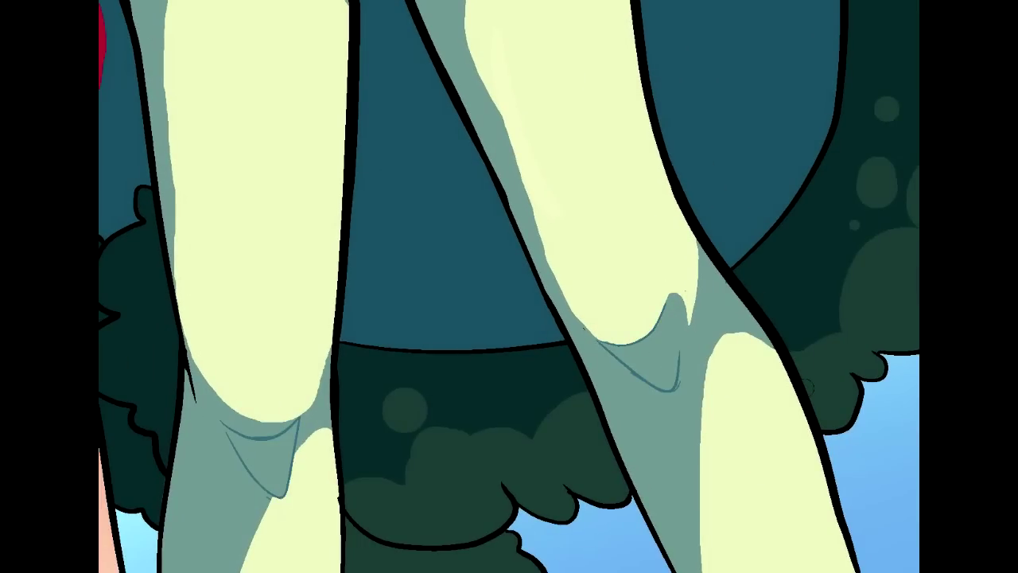
Tint the outer outline and inner petal lines of the green-haired character's orange lei dark red
{"action": "left_click_drag", "start_coordinate": [756, 278], "coordinate": [414, 549]}
{"action": "left_click_drag", "start_coordinate": [239, 119], "coordinate": [768, 457]}
{"action": "left_click_drag", "start_coordinate": [358, 239], "coordinate": [620, 352]}
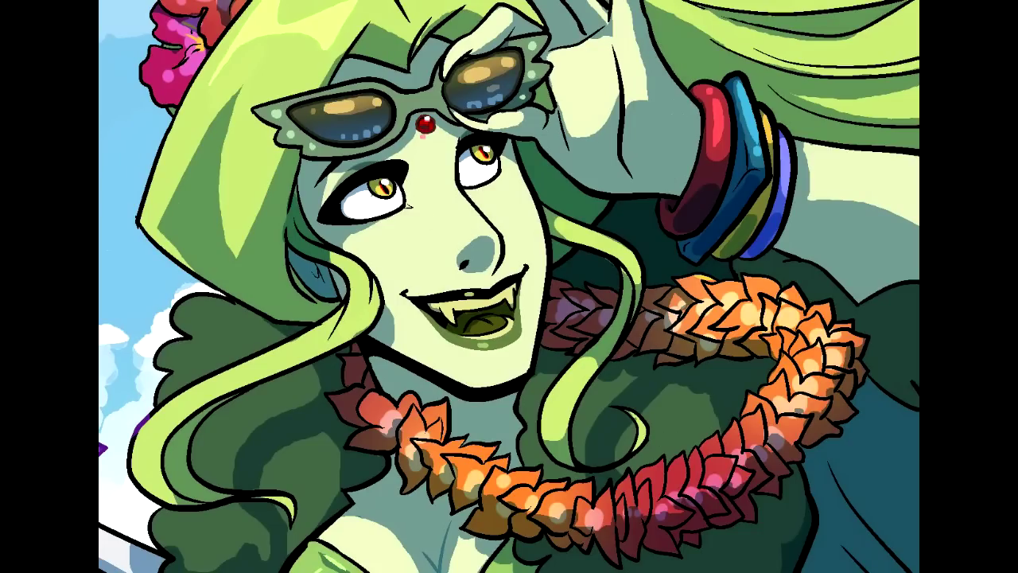
{"action": "left_click_drag", "start_coordinate": [918, 354], "coordinate": [868, 306]}
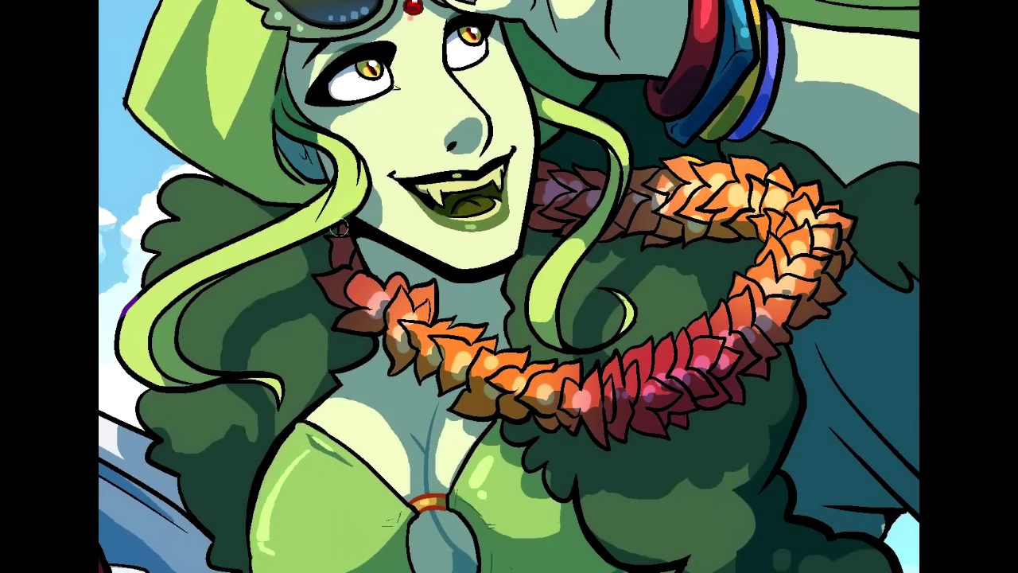
{"action": "mouse_move", "coordinate": [327, 243]}
{"action": "left_mouse_down"}
{"action": "mouse_move", "coordinate": [359, 280]}
{"action": "mouse_move", "coordinate": [353, 271]}
{"action": "mouse_move", "coordinate": [422, 278]}
{"action": "mouse_move", "coordinate": [440, 313]}
{"action": "mouse_move", "coordinate": [584, 367]}
{"action": "mouse_move", "coordinate": [657, 336]}
{"action": "mouse_move", "coordinate": [589, 361]}
{"action": "mouse_move", "coordinate": [651, 344]}
{"action": "mouse_move", "coordinate": [723, 296]}
{"action": "mouse_move", "coordinate": [753, 253]}
{"action": "mouse_move", "coordinate": [760, 232]}
{"action": "mouse_move", "coordinate": [669, 242]}
{"action": "mouse_move", "coordinate": [628, 233]}
{"action": "mouse_move", "coordinate": [604, 245]}
{"action": "mouse_move", "coordinate": [643, 198]}
{"action": "mouse_move", "coordinate": [630, 212]}
{"action": "mouse_move", "coordinate": [639, 183]}
{"action": "mouse_move", "coordinate": [619, 226]}
{"action": "mouse_move", "coordinate": [644, 166]}
{"action": "mouse_move", "coordinate": [742, 156]}
{"action": "mouse_move", "coordinate": [842, 208]}
{"action": "mouse_move", "coordinate": [845, 229]}
{"action": "mouse_move", "coordinate": [829, 306]}
{"action": "mouse_move", "coordinate": [810, 320]}
{"action": "mouse_move", "coordinate": [780, 319]}
{"action": "mouse_move", "coordinate": [792, 331]}
{"action": "mouse_move", "coordinate": [770, 330]}
{"action": "mouse_move", "coordinate": [759, 367]}
{"action": "mouse_move", "coordinate": [704, 410]}
{"action": "mouse_move", "coordinate": [598, 442]}
{"action": "mouse_move", "coordinate": [526, 412]}
{"action": "mouse_move", "coordinate": [456, 402]}
{"action": "mouse_move", "coordinate": [459, 384]}
{"action": "mouse_move", "coordinate": [434, 387]}
{"action": "mouse_move", "coordinate": [399, 370]}
{"action": "mouse_move", "coordinate": [380, 325]}
{"action": "mouse_move", "coordinate": [350, 328]}
{"action": "mouse_move", "coordinate": [324, 260]}
{"action": "left_mouse_up"}
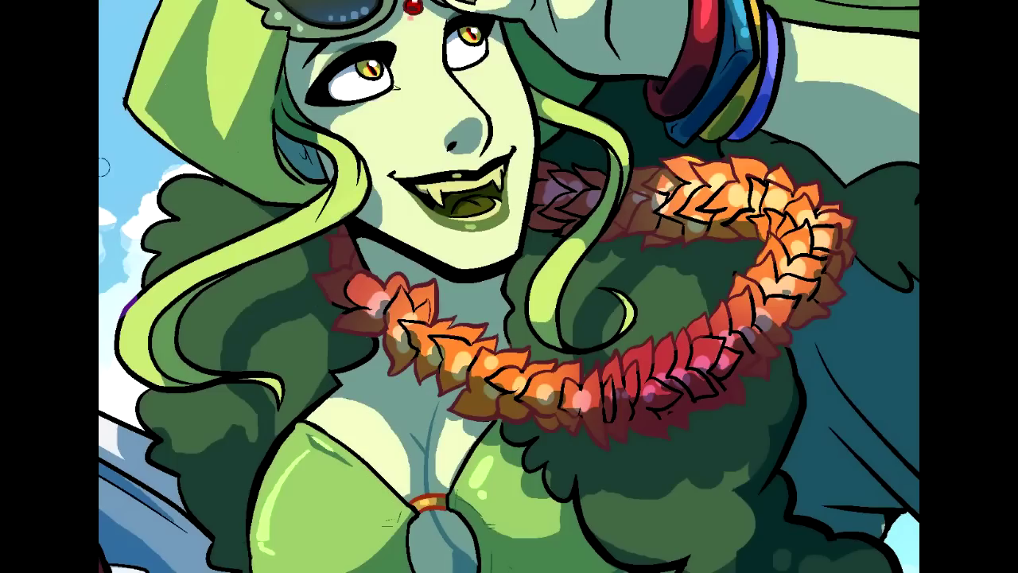
{"action": "left_click", "coordinate": [493, 373]}
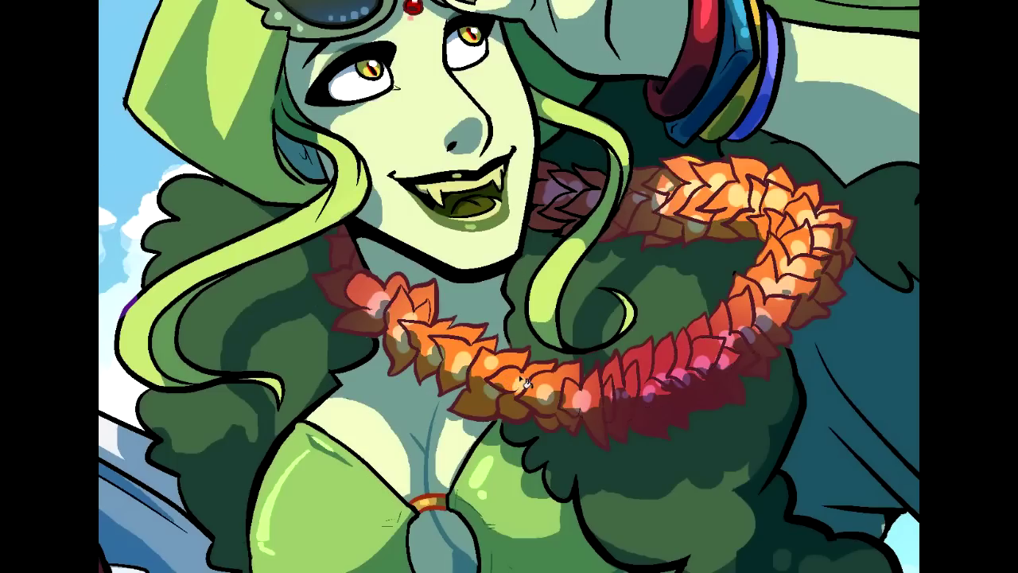
{"action": "mouse_move", "coordinate": [550, 177]}
{"action": "left_mouse_down"}
{"action": "mouse_move", "coordinate": [544, 220]}
{"action": "mouse_move", "coordinate": [560, 215]}
{"action": "mouse_move", "coordinate": [549, 226]}
{"action": "mouse_move", "coordinate": [568, 201]}
{"action": "mouse_move", "coordinate": [552, 173]}
{"action": "mouse_move", "coordinate": [594, 167]}
{"action": "mouse_move", "coordinate": [576, 218]}
{"action": "left_mouse_up"}
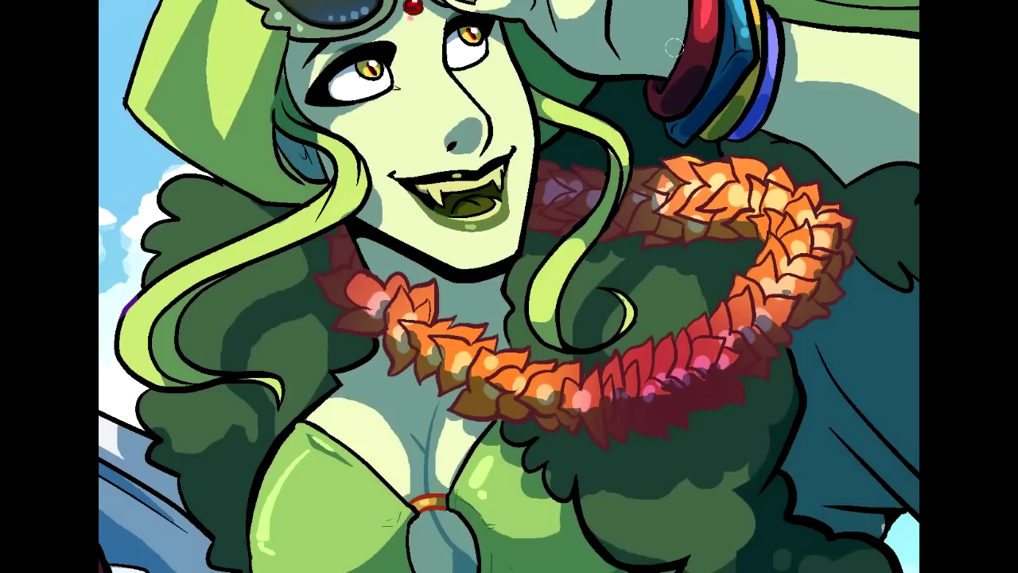
Select the orange lei's dark red line art and raise its saturation with Hue/Saturation
{"action": "left_click", "coordinate": [527, 388]}
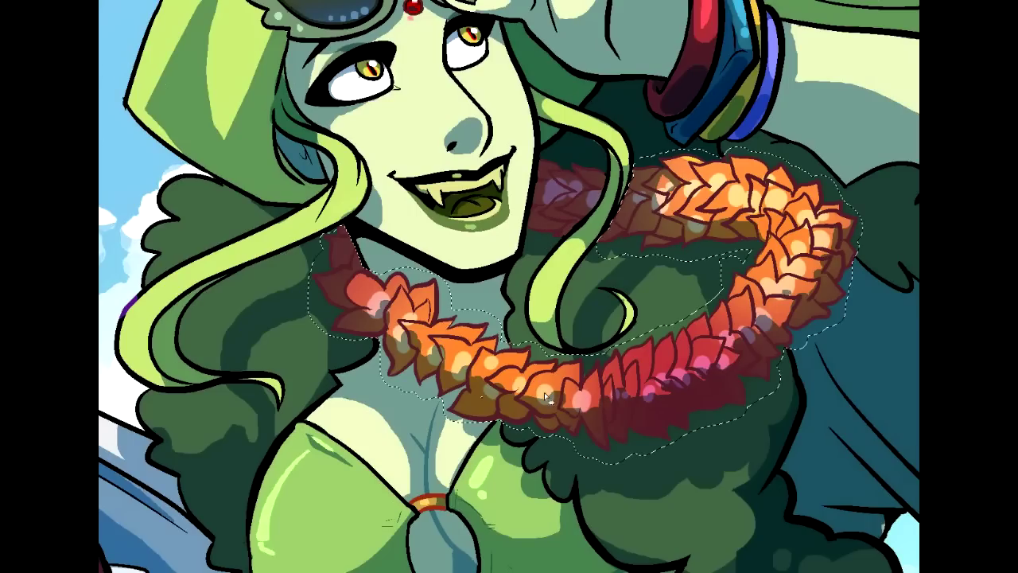
{"action": "key", "text": "ctrl+u"}
{"action": "key", "text": "Escape"}
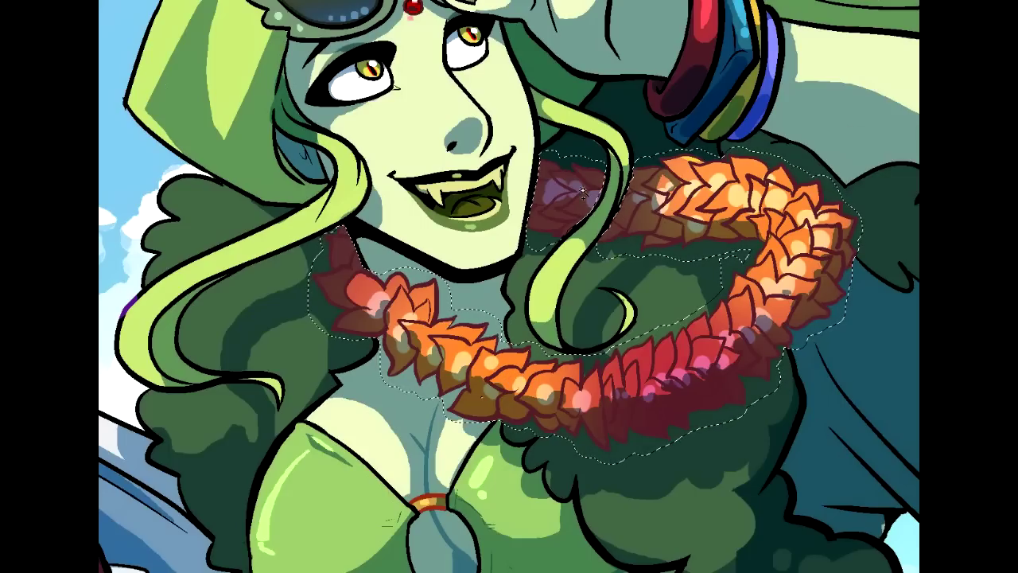
{"action": "key", "text": "ctrl+u"}
{"action": "left_click_drag", "start_coordinate": [975, 252], "coordinate": [999, 252]}
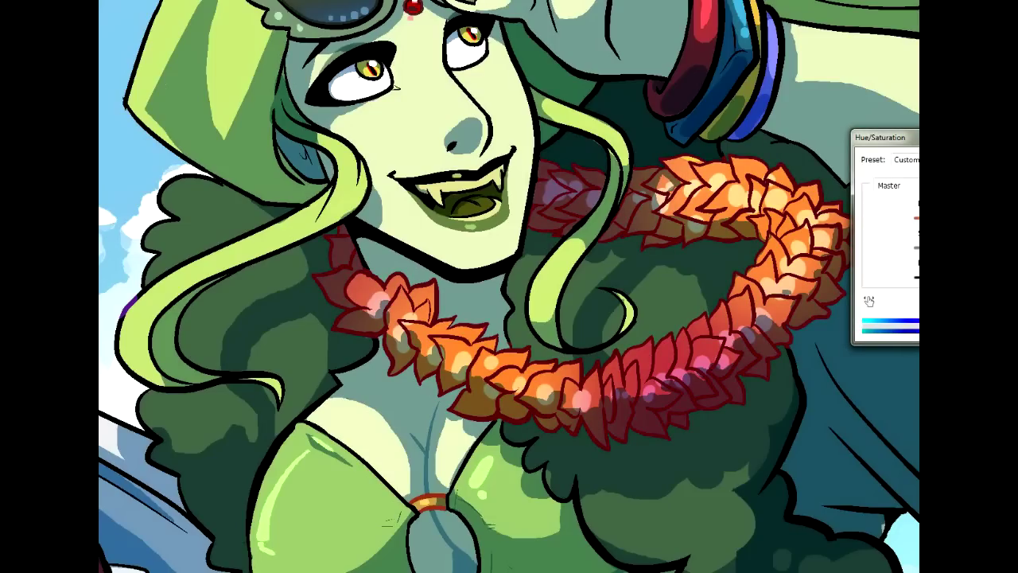
{"action": "key", "text": "Return"}
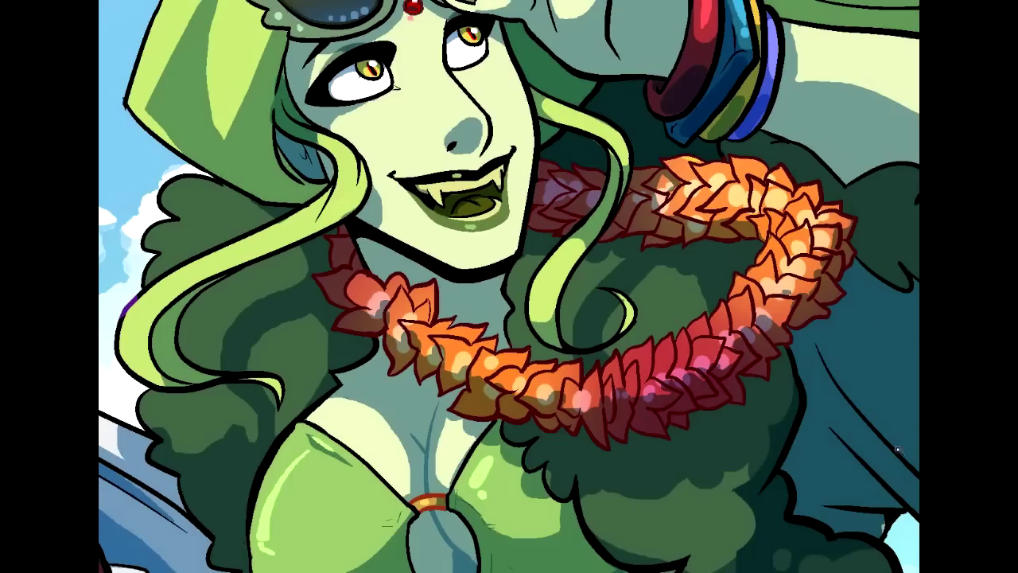
Vary the tint of the orange lei's line art with a soft brush along its front, lower edge and shaded back
{"action": "left_click", "coordinate": [103, 2]}
{"action": "left_click", "coordinate": [158, 150]}
{"action": "key", "text": "F5"}
{"action": "mouse_move", "coordinate": [843, 274]}
{"action": "left_mouse_down"}
{"action": "mouse_move", "coordinate": [713, 399]}
{"action": "mouse_move", "coordinate": [517, 423]}
{"action": "mouse_move", "coordinate": [400, 372]}
{"action": "left_mouse_up"}
{"action": "mouse_move", "coordinate": [321, 280]}
{"action": "left_mouse_down"}
{"action": "mouse_move", "coordinate": [338, 246]}
{"action": "mouse_move", "coordinate": [541, 423]}
{"action": "mouse_move", "coordinate": [597, 439]}
{"action": "left_mouse_up"}
{"action": "mouse_move", "coordinate": [542, 159]}
{"action": "left_mouse_down"}
{"action": "mouse_move", "coordinate": [711, 146]}
{"action": "mouse_move", "coordinate": [702, 191]}
{"action": "mouse_move", "coordinate": [576, 228]}
{"action": "left_mouse_up"}
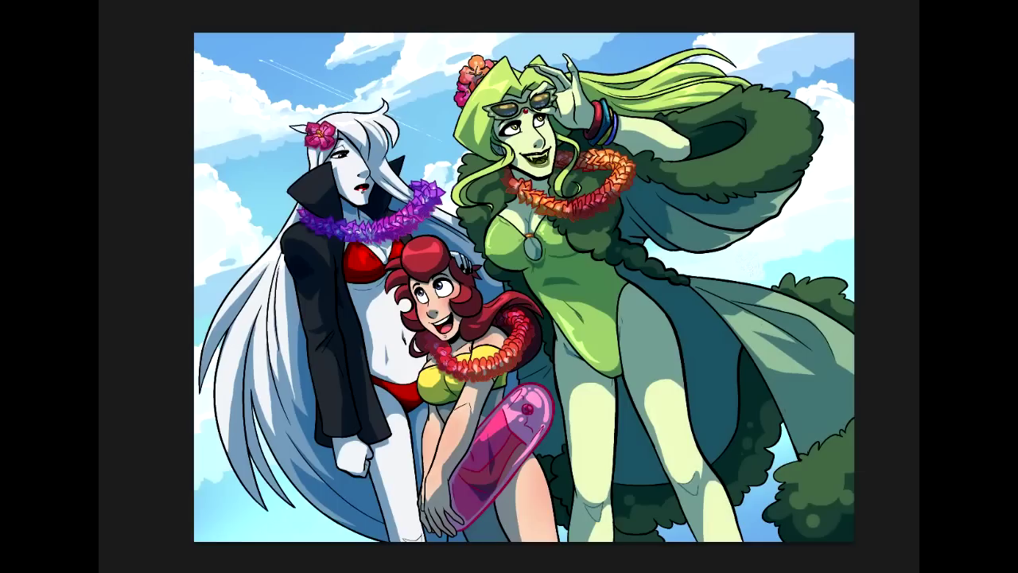
Edit the foreground-to-background gradient by adding a middle stop at 46% and setting its end stop to pale lavender
{"action": "left_click", "coordinate": [120, 2]}
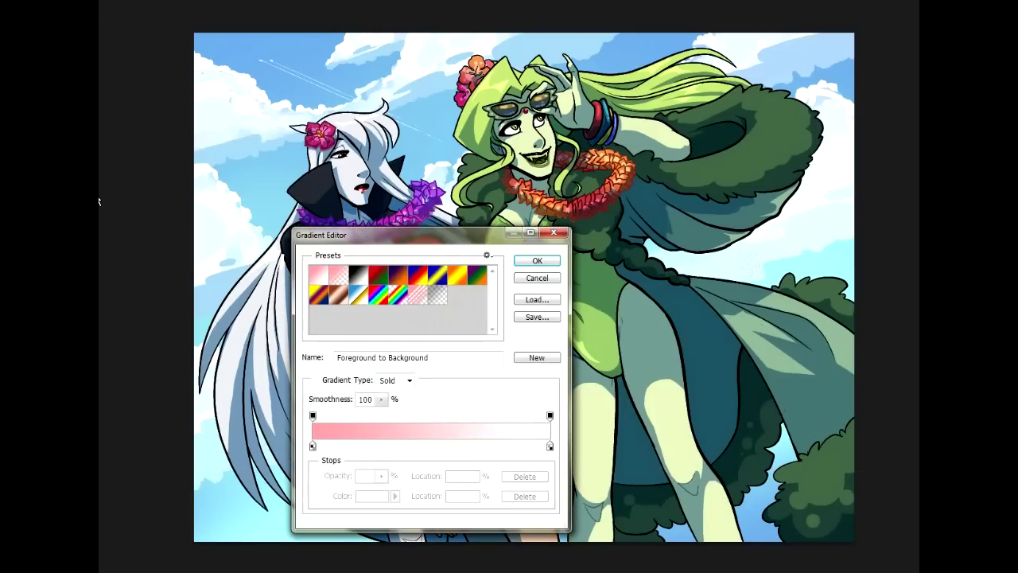
{"action": "left_click", "coordinate": [417, 447]}
{"action": "left_click_drag", "start_coordinate": [425, 454], "coordinate": [428, 448]}
{"action": "left_click", "coordinate": [548, 445]}
{"action": "left_click", "coordinate": [373, 496]}
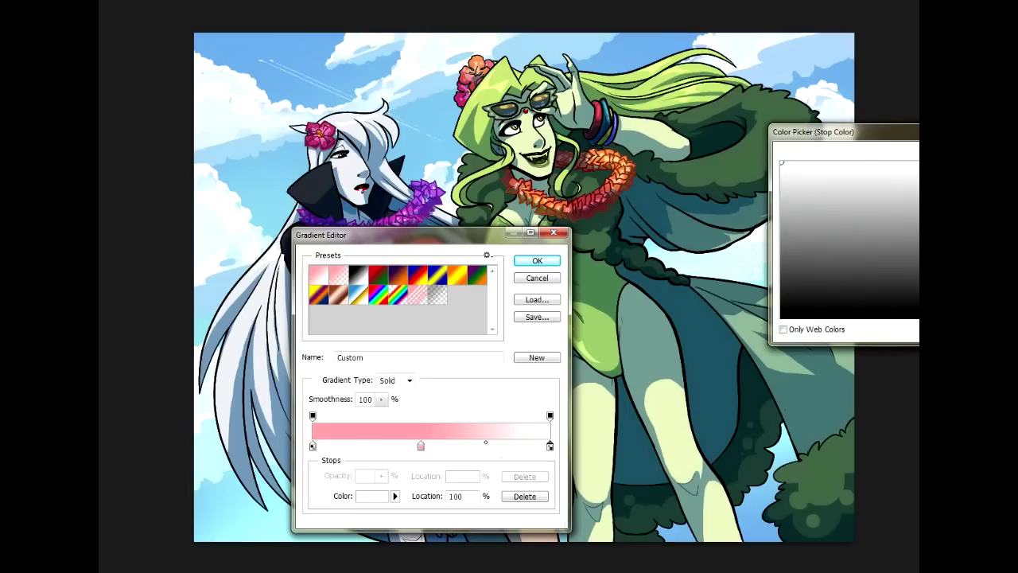
{"action": "left_click", "coordinate": [883, 183]}
{"action": "key", "text": "Return"}
Set the gradient's middle colour stop to pale yellow
{"action": "left_click", "coordinate": [420, 447]}
{"action": "left_click", "coordinate": [378, 501]}
{"action": "left_click", "coordinate": [802, 163]}
{"action": "key", "text": "Return"}
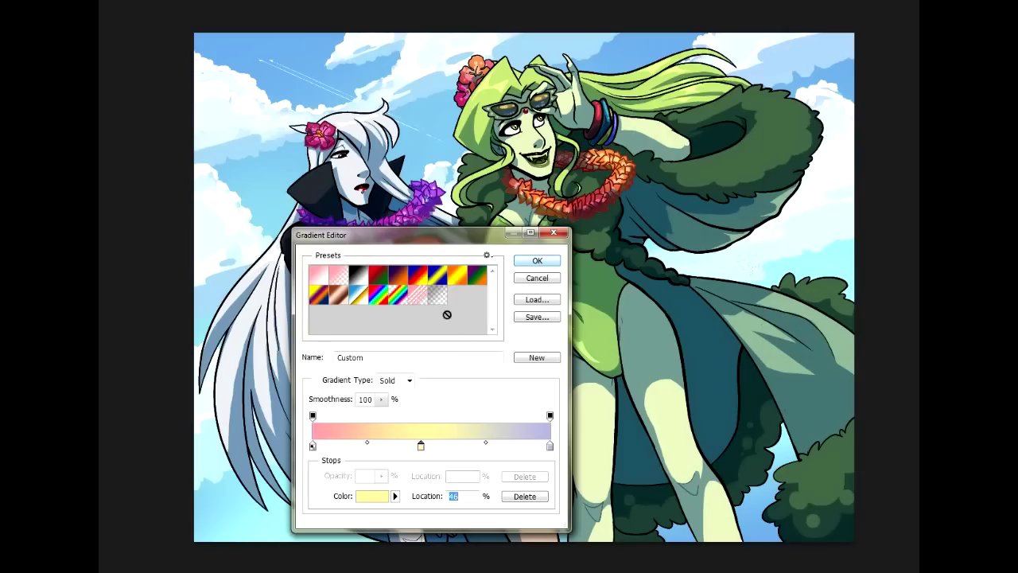
Save the pastel gradient as a preset and fill the layer diagonally, from pink at upper left to lavender at lower right
{"action": "left_click", "coordinate": [537, 359]}
{"action": "left_click", "coordinate": [537, 263]}
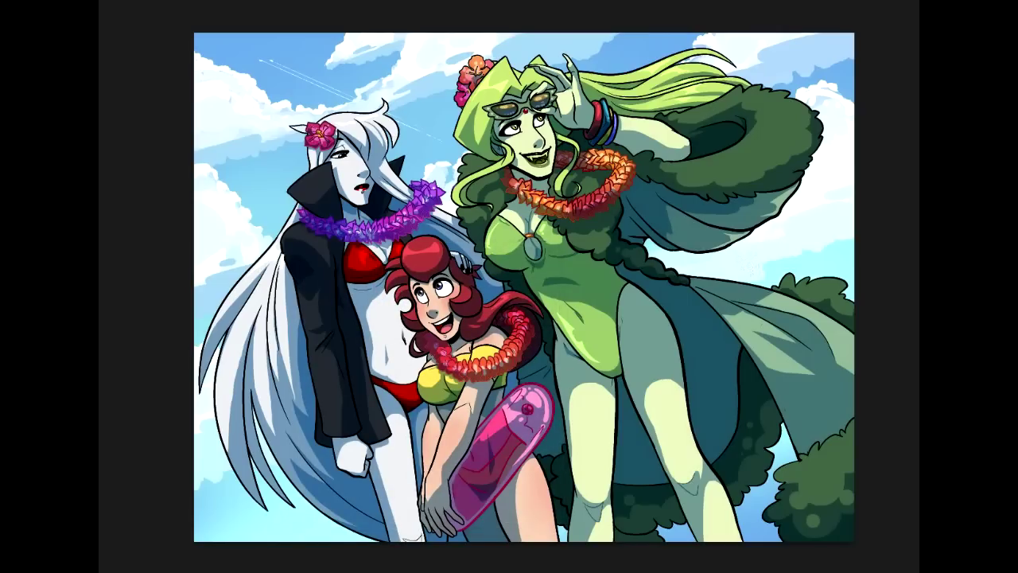
{"action": "left_click_drag", "start_coordinate": [347, 53], "coordinate": [800, 501]}
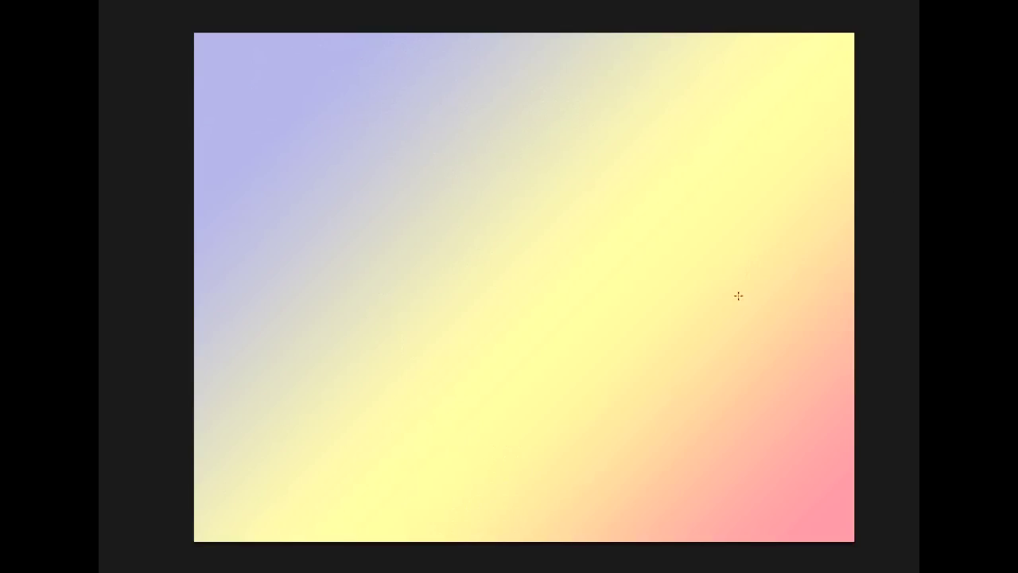
{"action": "key", "text": "ctrl+z"}
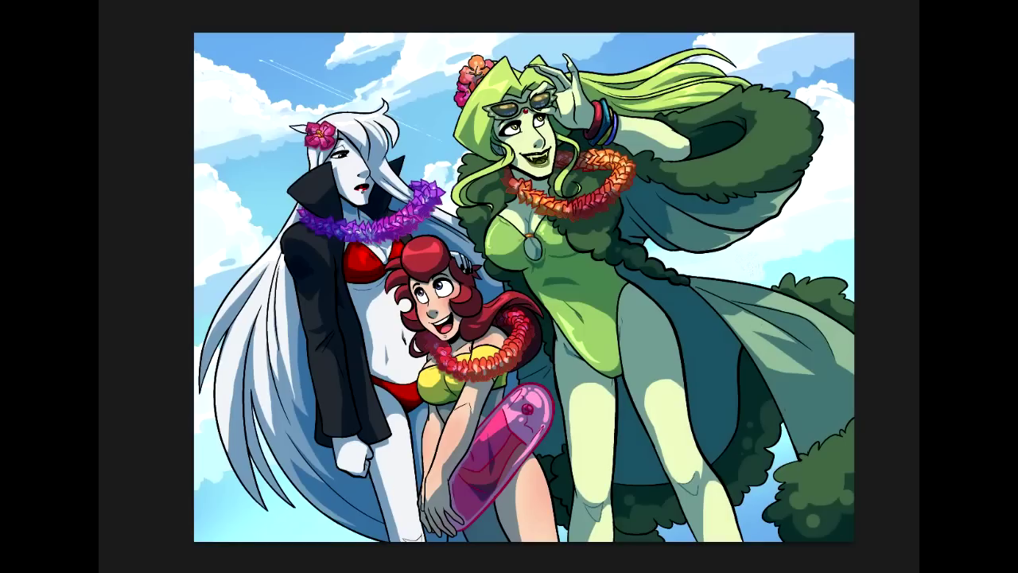
{"action": "left_click_drag", "start_coordinate": [366, 70], "coordinate": [828, 519]}
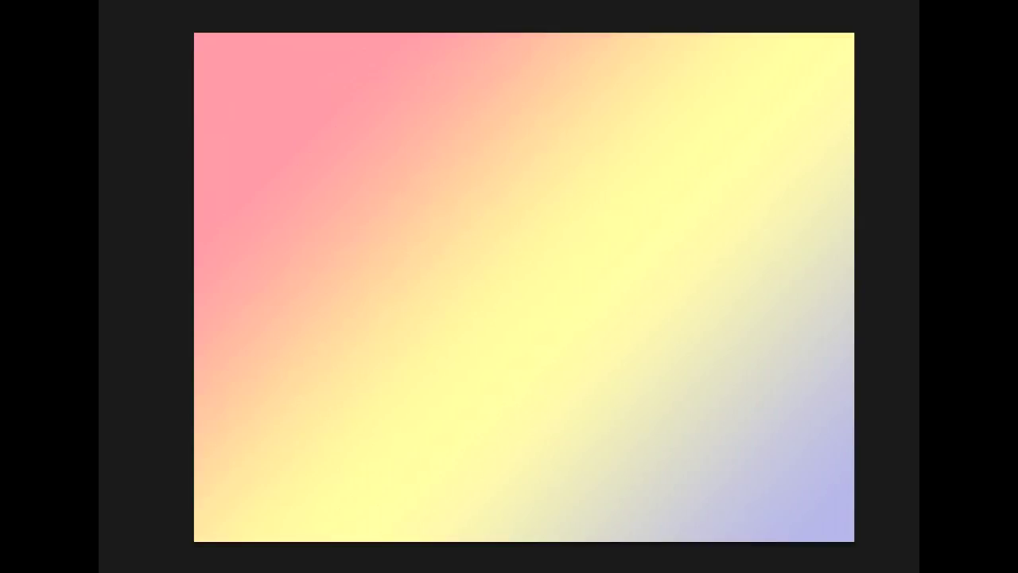
Cycle the gradient layer through the blending modes and settle on one that softly tints the illustration
{"action": "key", "text": "Down"}
{"action": "key", "text": "Down"}
{"action": "key", "text": "Down"}
{"action": "key", "text": "Down"}
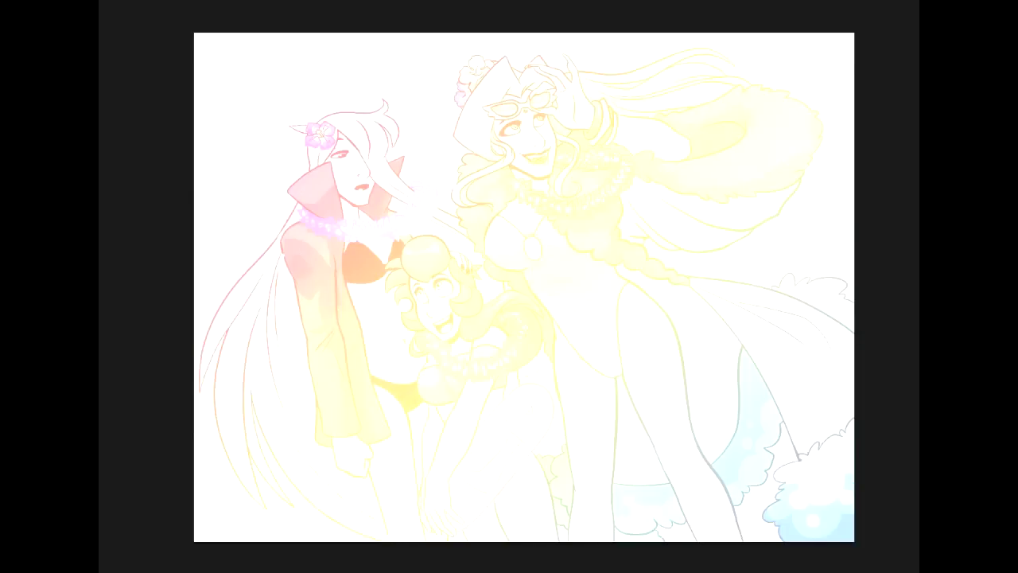
{"action": "key", "text": "shift+plus"}
{"action": "key", "text": "shift+plus"}
{"action": "key", "text": "shift+plus"}
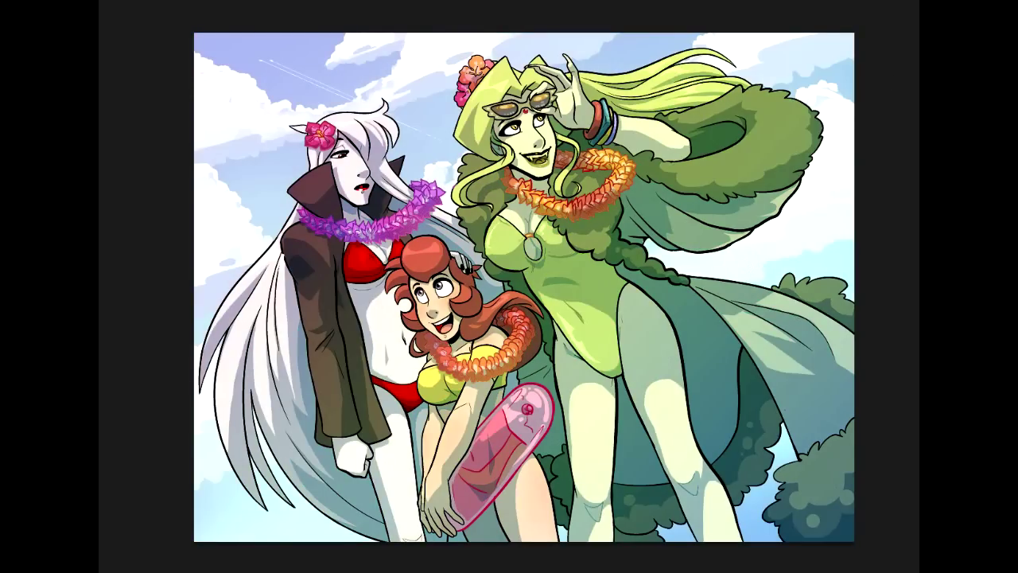
{"action": "key", "text": "shift+plus"}
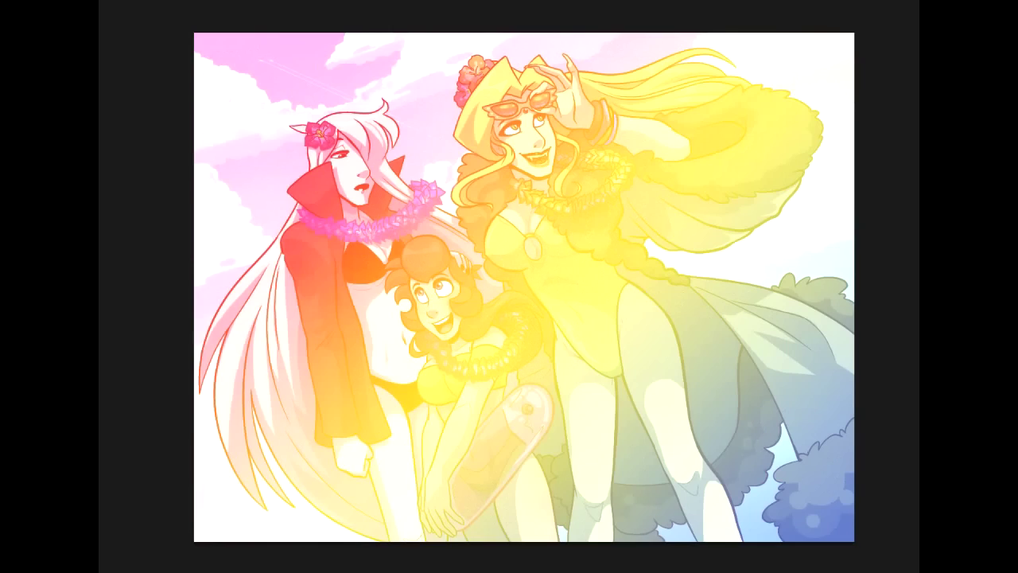
{"action": "key", "text": "shift+plus"}
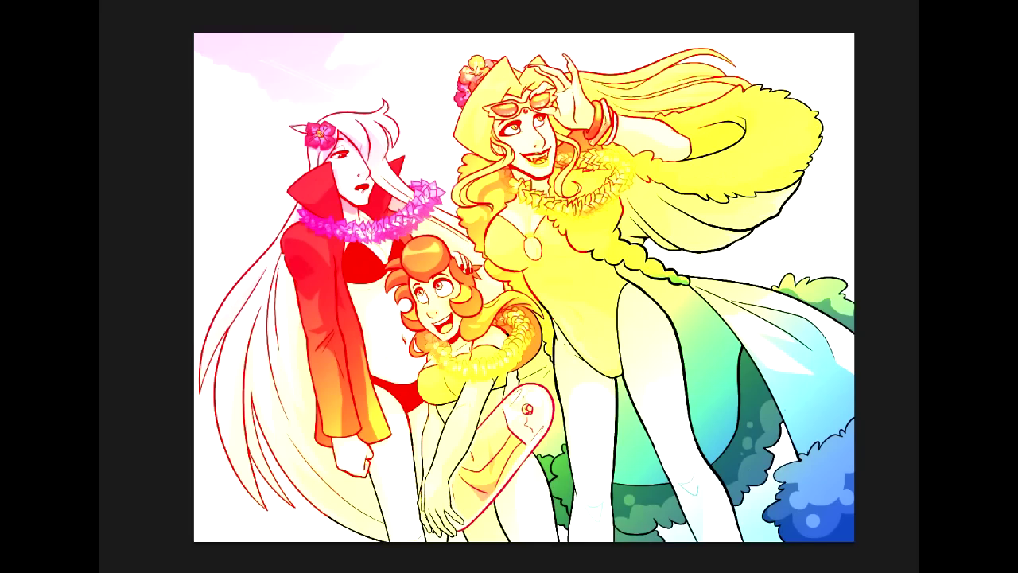
{"action": "key", "text": "shift+plus"}
{"action": "key", "text": "shift+plus"}
{"action": "key", "text": "shift+plus"}
{"action": "key", "text": "shift+plus"}
{"action": "key", "text": "shift+plus"}
{"action": "key", "text": "shift+plus"}
{"action": "key", "text": "shift+plus"}
{"action": "key", "text": "shift+plus"}
{"action": "key", "text": "shift+plus"}
{"action": "key", "text": "shift+plus"}
{"action": "key", "text": "shift+plus"}
{"action": "key", "text": "shift+plus"}
{"action": "key", "text": "shift+plus"}
{"action": "key", "text": "shift+plus"}
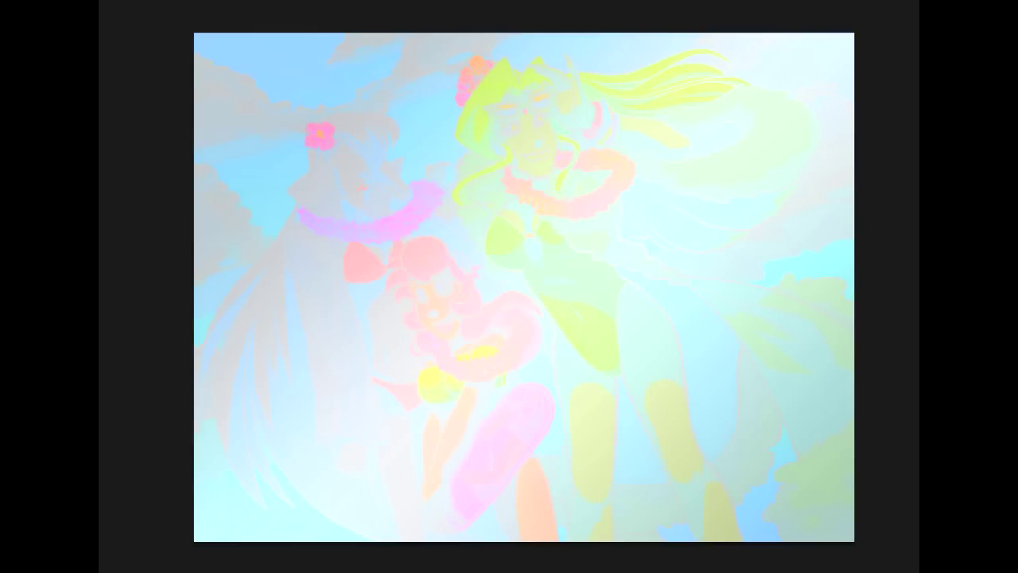
{"action": "key", "text": "shift+plus"}
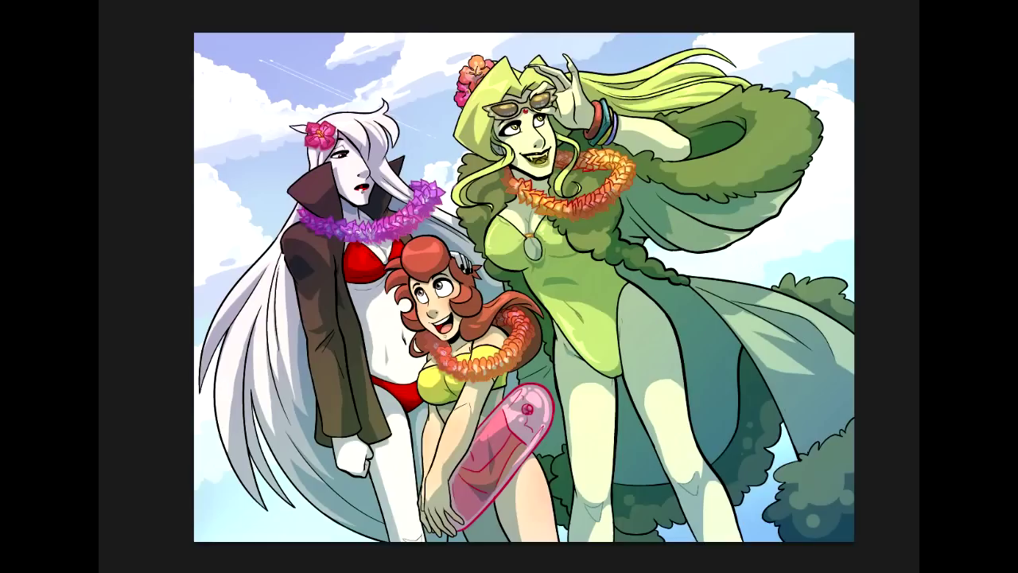
Raise the gradient layer's saturation and shift its hue and lightness slightly with Hue/Saturation, comparing the result with the previous state
{"action": "key", "text": "ctrl+u"}
{"action": "left_click_drag", "start_coordinate": [978, 252], "coordinate": [1004, 252]}
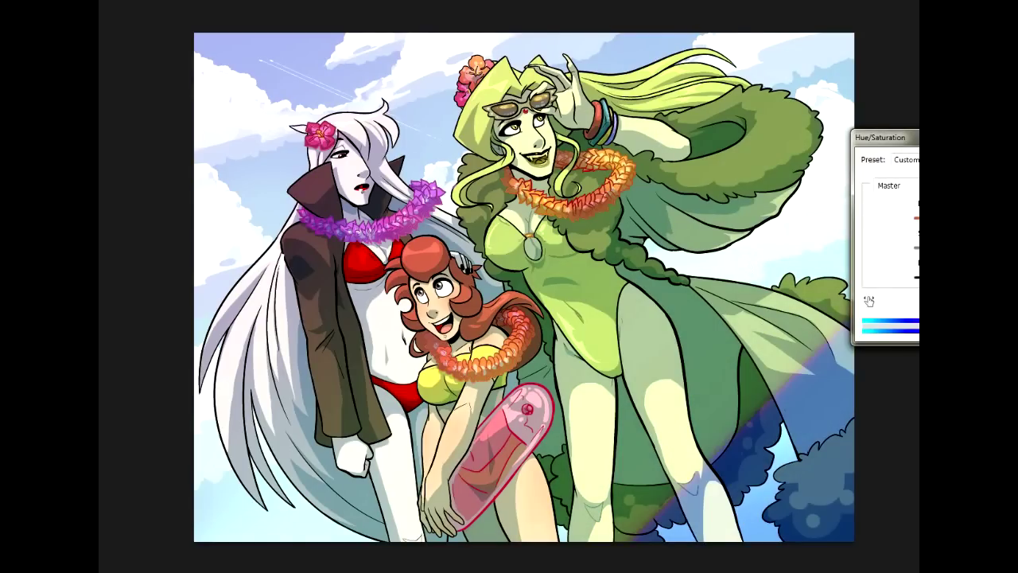
{"action": "key", "text": "shift+Up"}
{"action": "key", "text": "shift+Up"}
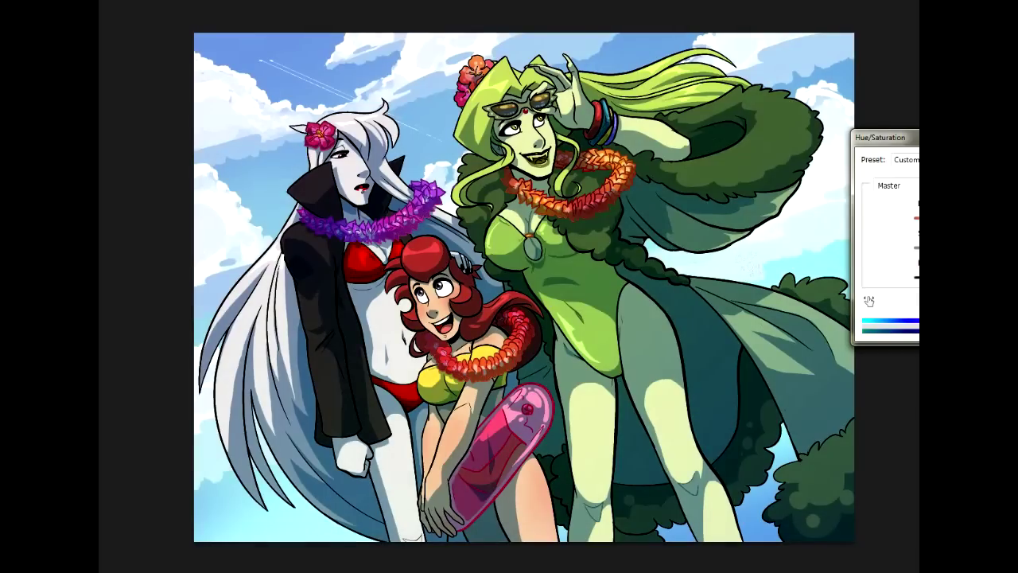
{"action": "left_click_drag", "start_coordinate": [978, 221], "coordinate": [993, 221]}
{"action": "mouse_move", "coordinate": [977, 282]}
{"action": "left_mouse_down"}
{"action": "mouse_move", "coordinate": [965, 282]}
{"action": "mouse_move", "coordinate": [982, 281]}
{"action": "left_mouse_up"}
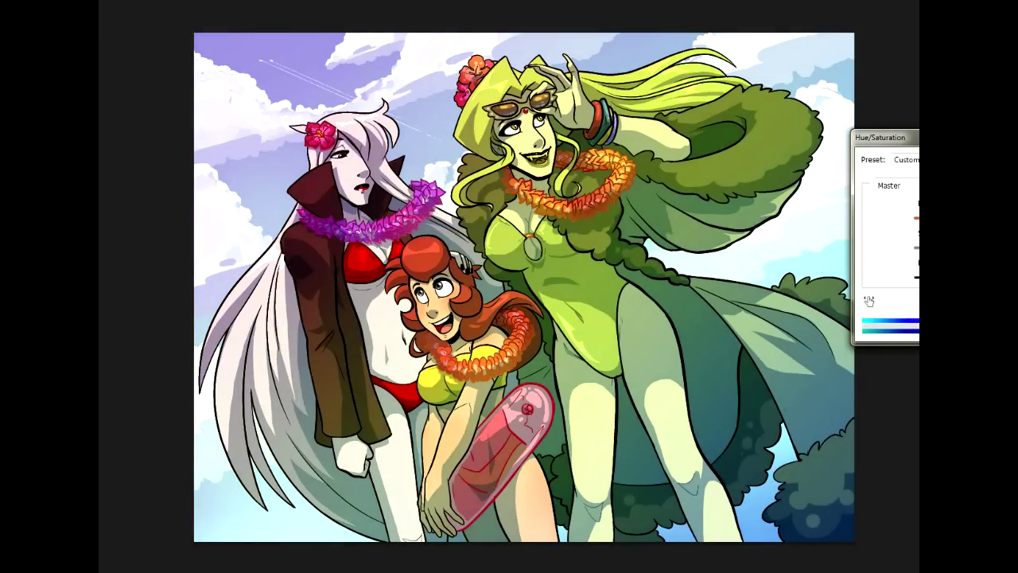
{"action": "key", "text": "Return"}
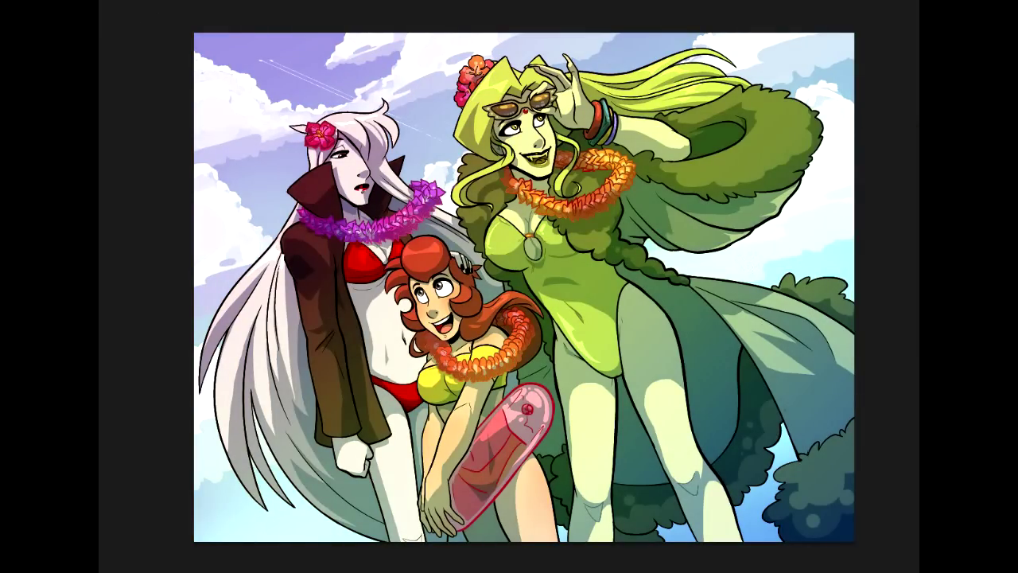
{"action": "key", "text": "ctrl+z"}
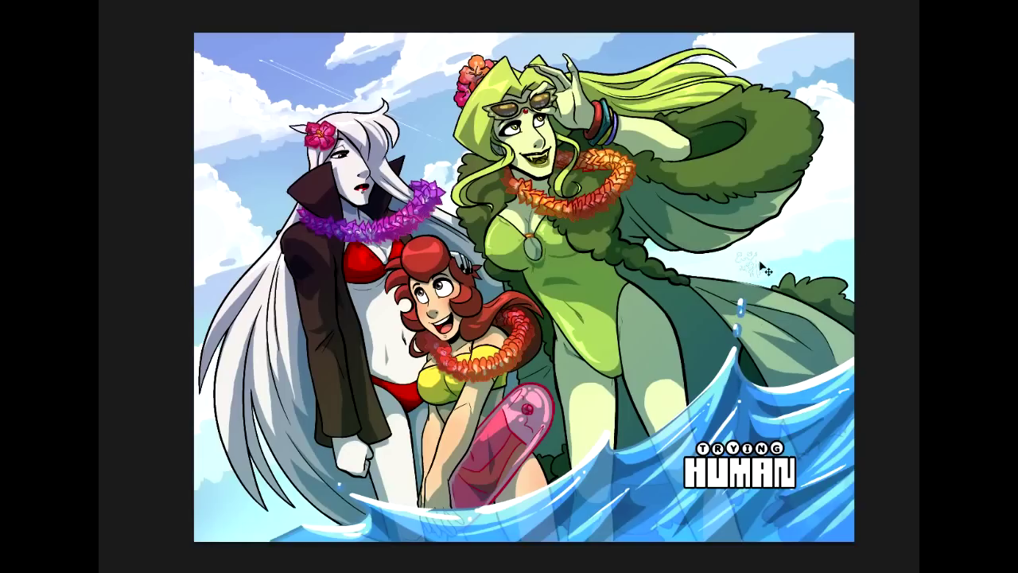
Move the artist's signature slightly down in the sky beneath the green character's cape
{"action": "mouse_move", "coordinate": [760, 255]}
{"action": "left_mouse_down"}
{"action": "mouse_move", "coordinate": [748, 261]}
{"action": "mouse_move", "coordinate": [760, 274]}
{"action": "left_mouse_up"}
Apply a Motion Blur at an angle of -39° and a distance of 140 pixels to the ocean wave, and repeat the filter once
{"action": "left_click", "coordinate": [269, 1]}
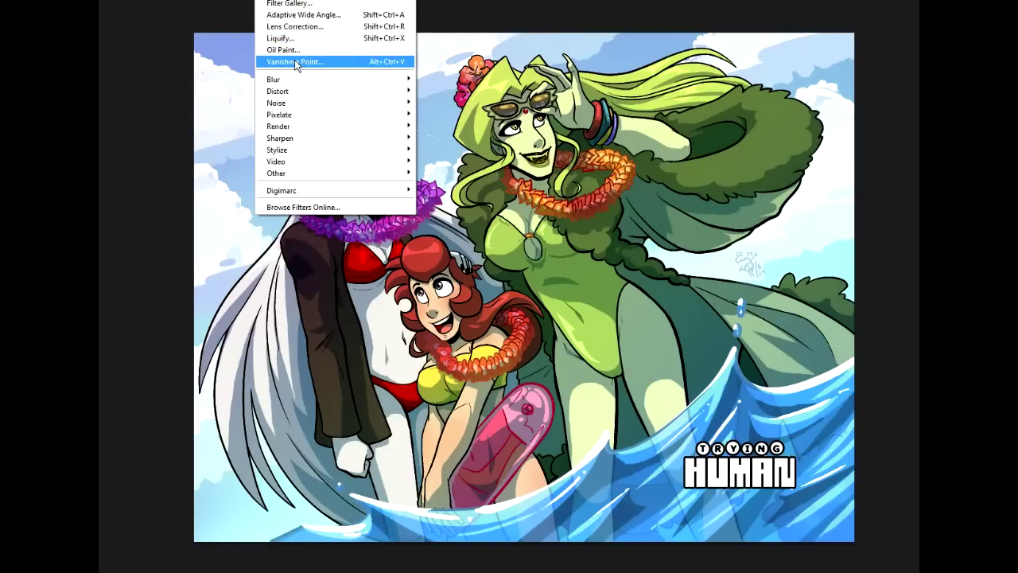
{"action": "mouse_move", "coordinate": [302, 82]}
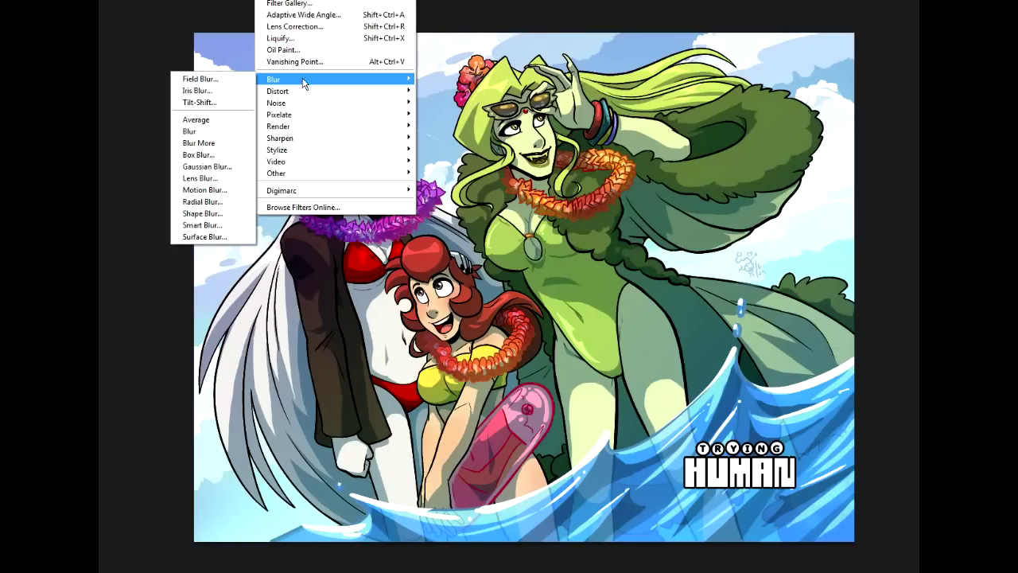
{"action": "left_click", "coordinate": [216, 190]}
{"action": "left_click_drag", "start_coordinate": [875, 453], "coordinate": [829, 495]}
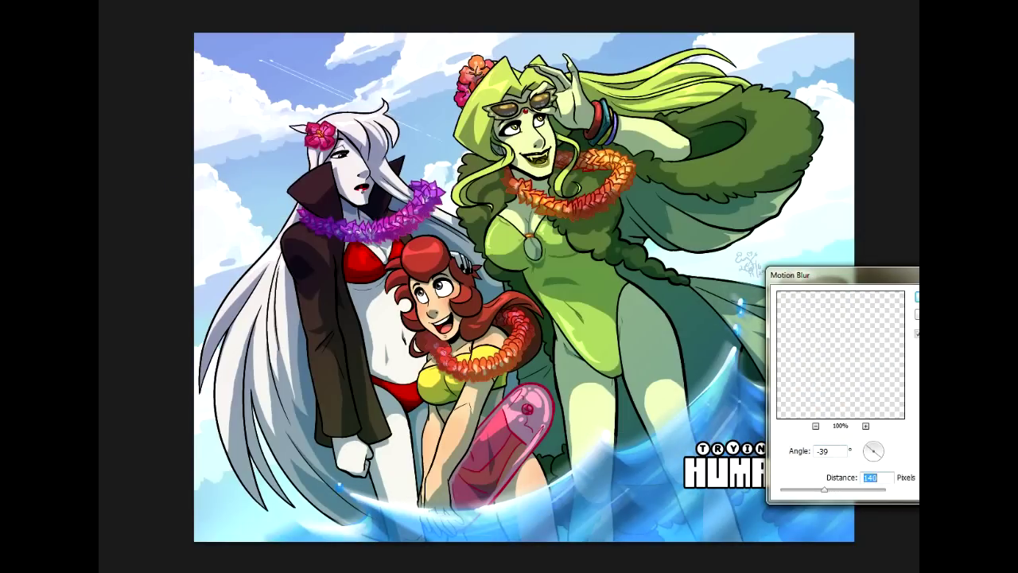
{"action": "left_click", "coordinate": [918, 297]}
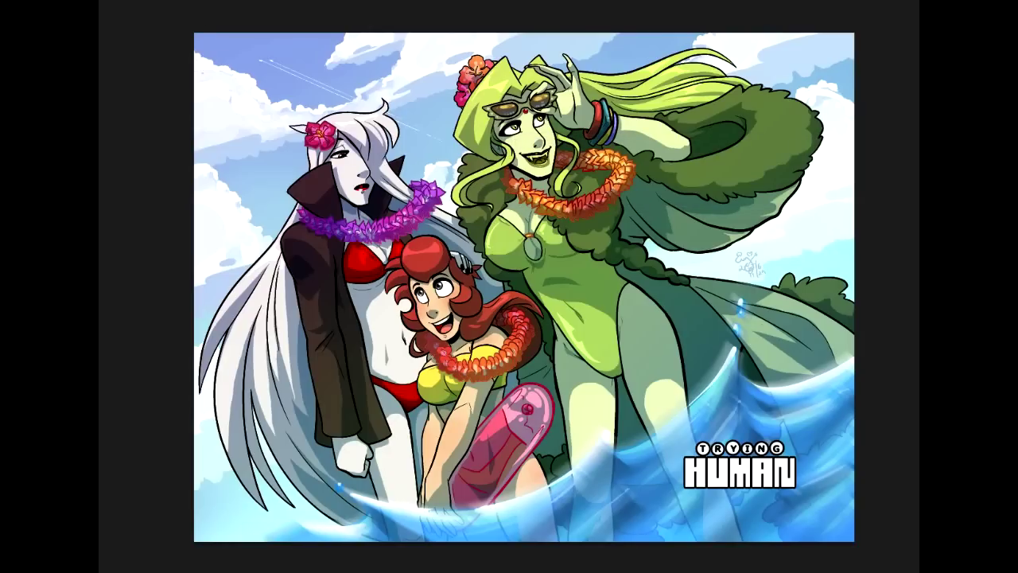
{"action": "left_click", "coordinate": [267, 0]}
{"action": "left_click", "coordinate": [288, 2]}
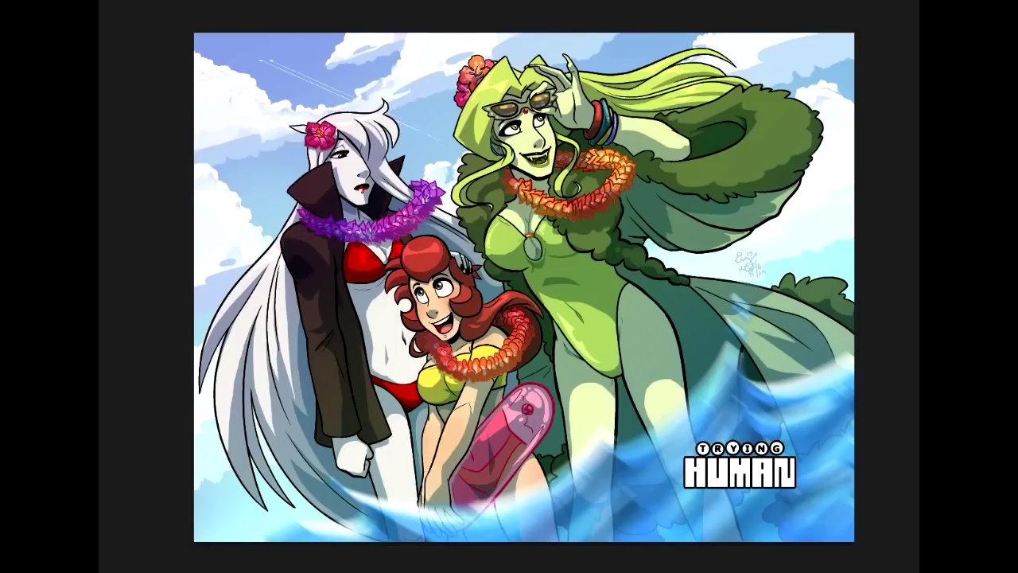
Choose a speckled spatter brush and paint white foam spray along the wave's crest, both ends and lower edge
{"action": "left_click", "coordinate": [188, 2]}
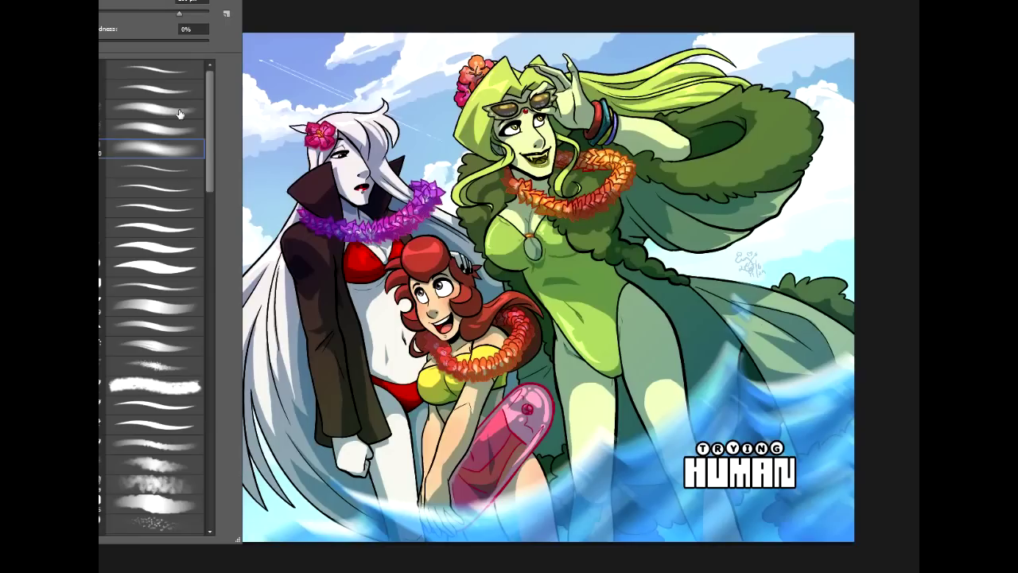
{"action": "scroll", "coordinate": [213, 184], "scroll_direction": "down", "scroll_amount": 10}
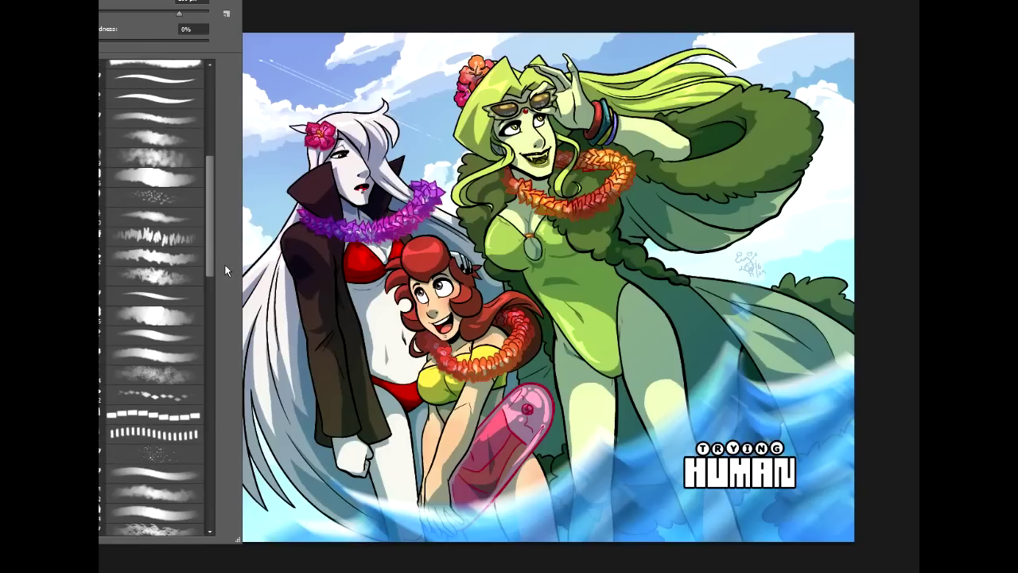
{"action": "left_click", "coordinate": [176, 323]}
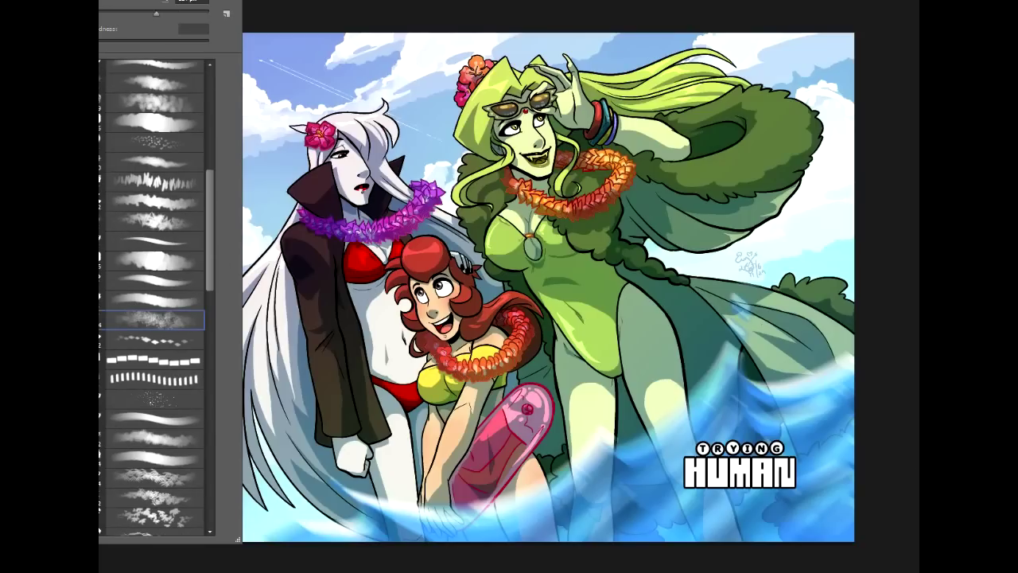
{"action": "key", "text": "F5"}
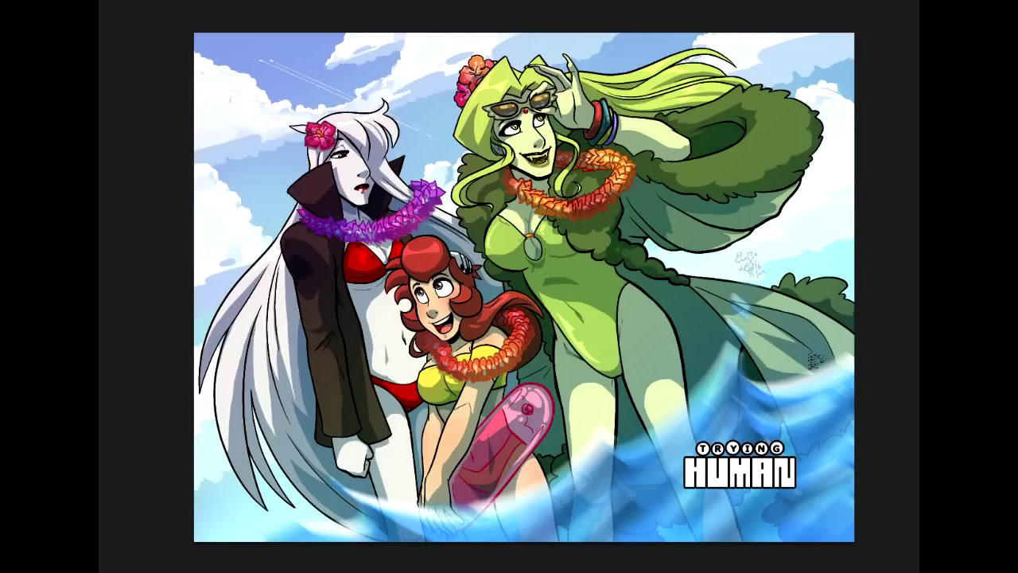
{"action": "mouse_move", "coordinate": [767, 348]}
{"action": "left_mouse_down"}
{"action": "mouse_move", "coordinate": [809, 364]}
{"action": "mouse_move", "coordinate": [768, 425]}
{"action": "mouse_move", "coordinate": [827, 497]}
{"action": "left_mouse_up"}
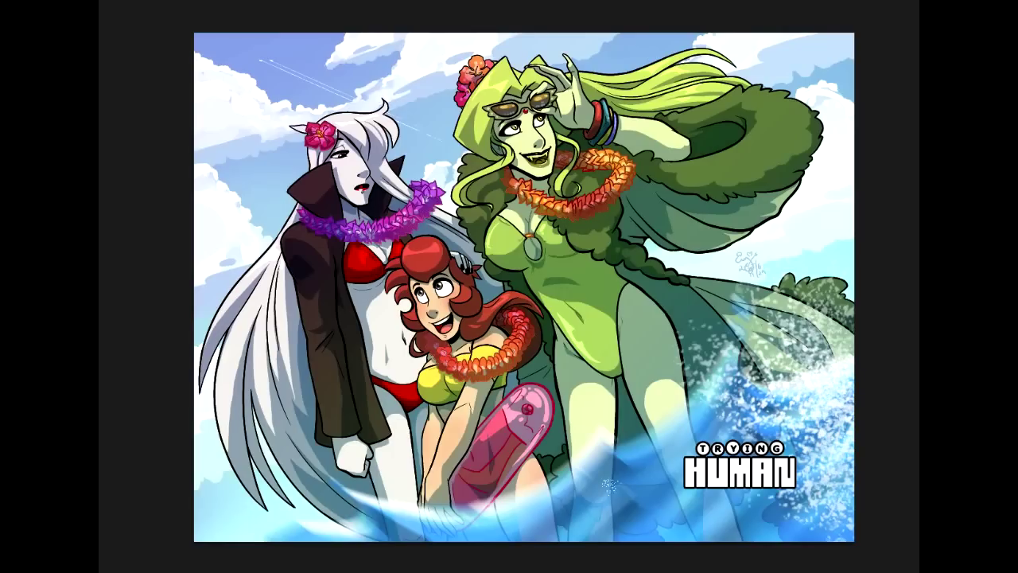
{"action": "left_click_drag", "start_coordinate": [608, 489], "coordinate": [362, 478]}
{"action": "left_click_drag", "start_coordinate": [197, 531], "coordinate": [350, 489]}
{"action": "mouse_move", "coordinate": [657, 531]}
{"action": "left_mouse_down"}
{"action": "mouse_move", "coordinate": [735, 522]}
{"action": "mouse_move", "coordinate": [831, 458]}
{"action": "left_mouse_up"}
{"action": "mouse_move", "coordinate": [843, 529]}
{"action": "left_mouse_down"}
{"action": "mouse_move", "coordinate": [739, 535]}
{"action": "mouse_move", "coordinate": [823, 513]}
{"action": "mouse_move", "coordinate": [839, 441]}
{"action": "left_mouse_up"}
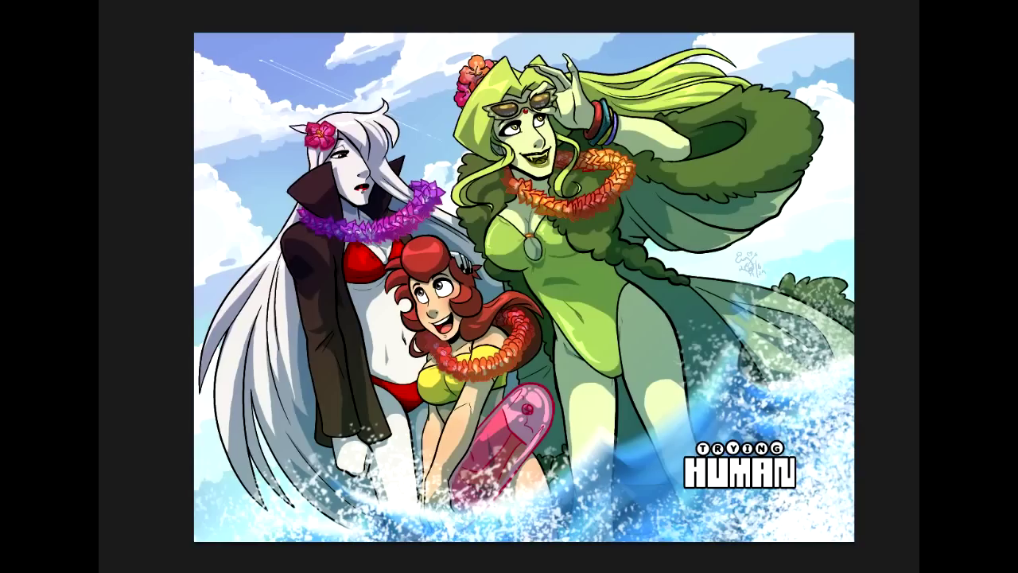
Try the same Motion Blur and an extra stroke on the white foam spray, undoing each attempt
{"action": "left_click", "coordinate": [264, 0]}
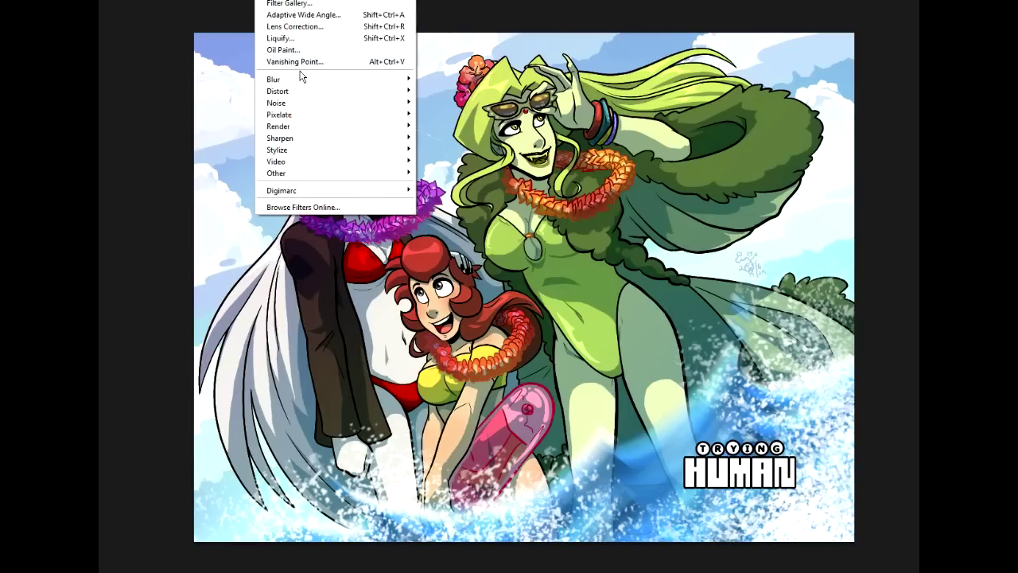
{"action": "left_click", "coordinate": [289, 2]}
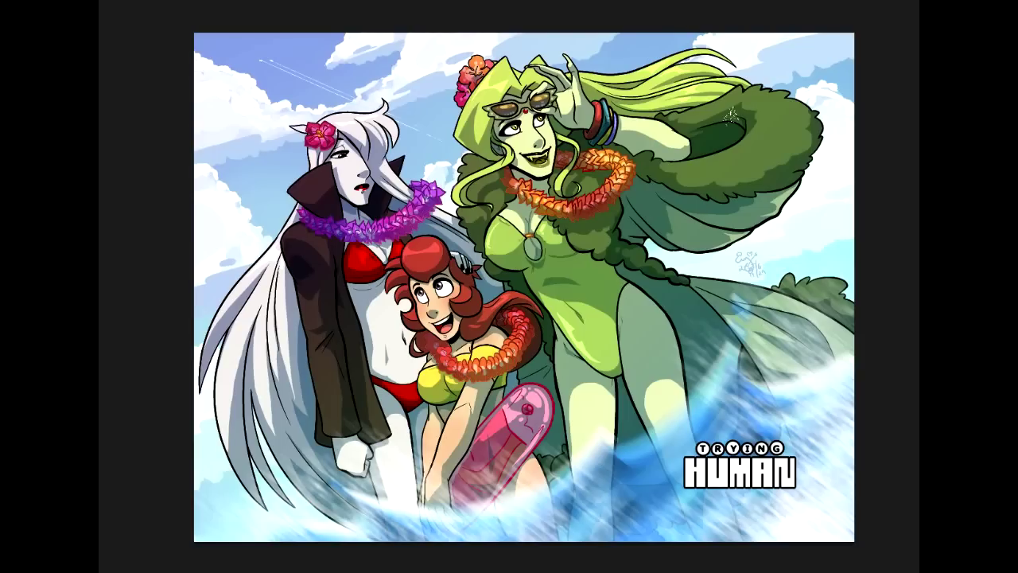
{"action": "key", "text": "ctrl+z"}
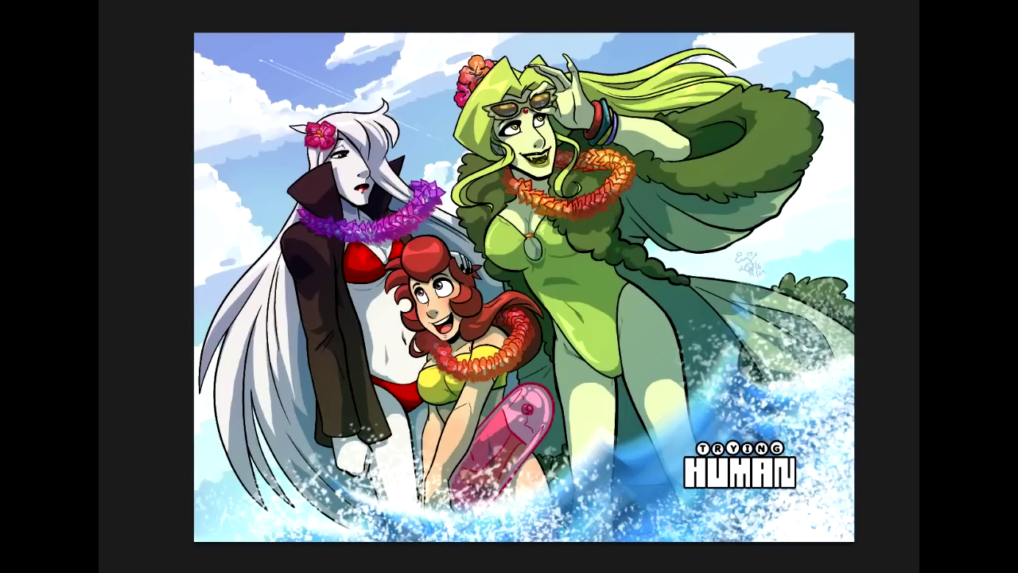
{"action": "left_click_drag", "start_coordinate": [525, 518], "coordinate": [708, 510]}
{"action": "key", "text": "ctrl+z"}
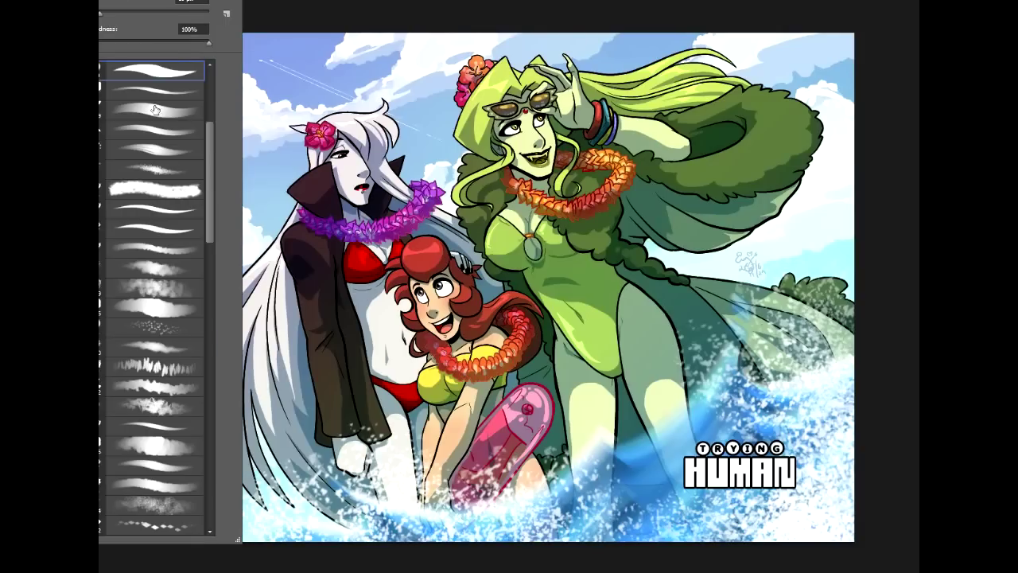
Erase the excess spray over the characters' legs and the wave's crest using a large soft round brush with 0% hardness
{"action": "left_click_drag", "start_coordinate": [209, 175], "coordinate": [209, 123]}
{"action": "left_click", "coordinate": [167, 149]}
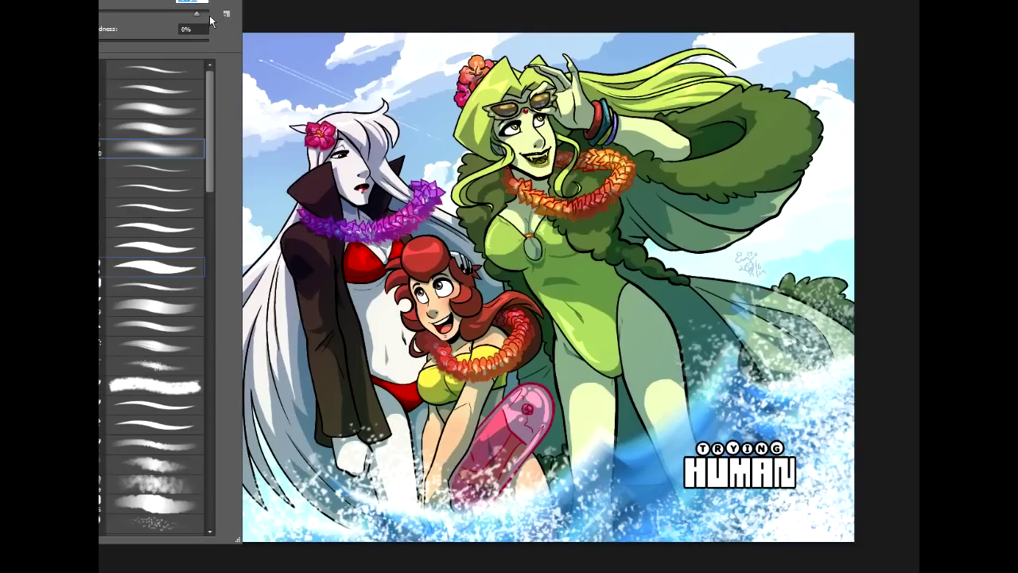
{"action": "left_click", "coordinate": [755, 303]}
{"action": "left_click_drag", "start_coordinate": [704, 354], "coordinate": [740, 376]}
{"action": "left_click_drag", "start_coordinate": [592, 475], "coordinate": [309, 479]}
{"action": "left_click_drag", "start_coordinate": [420, 445], "coordinate": [420, 469]}
{"action": "left_click_drag", "start_coordinate": [263, 495], "coordinate": [216, 485]}
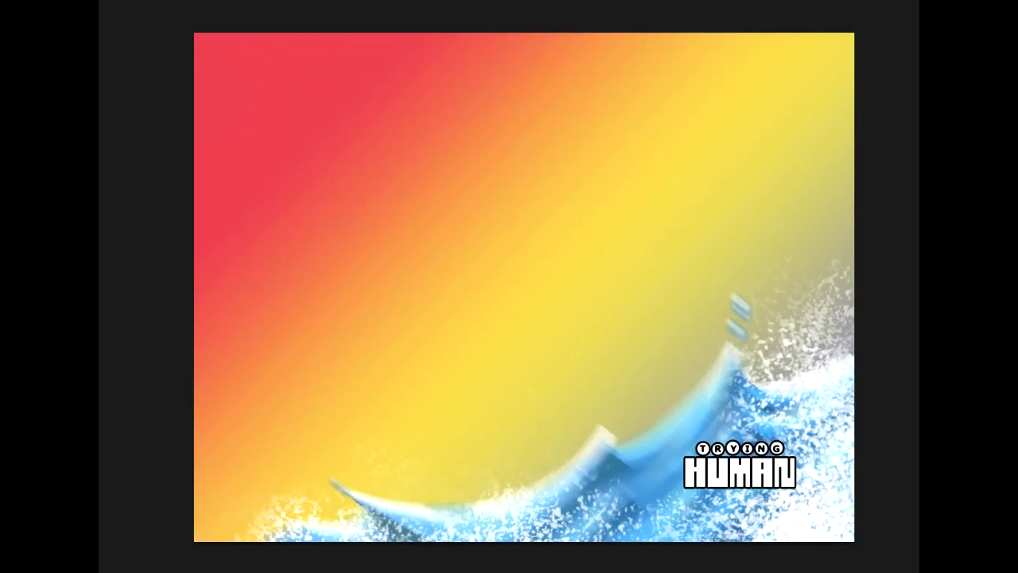
Try filling the gradient layer with the foreground colour in Normal mode at 100% opacity, and undo the fill
{"action": "right_click", "coordinate": [92, 171]}
{"action": "right_click", "coordinate": [93, 187]}
{"action": "left_click", "coordinate": [111, 201]}
{"action": "key", "text": "shift+F5"}
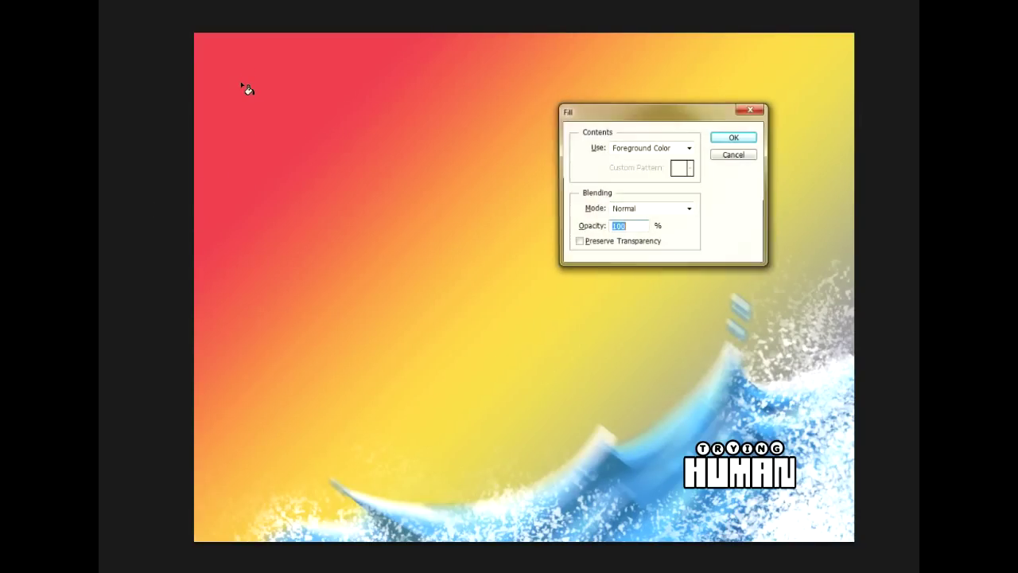
{"action": "key", "text": "Return"}
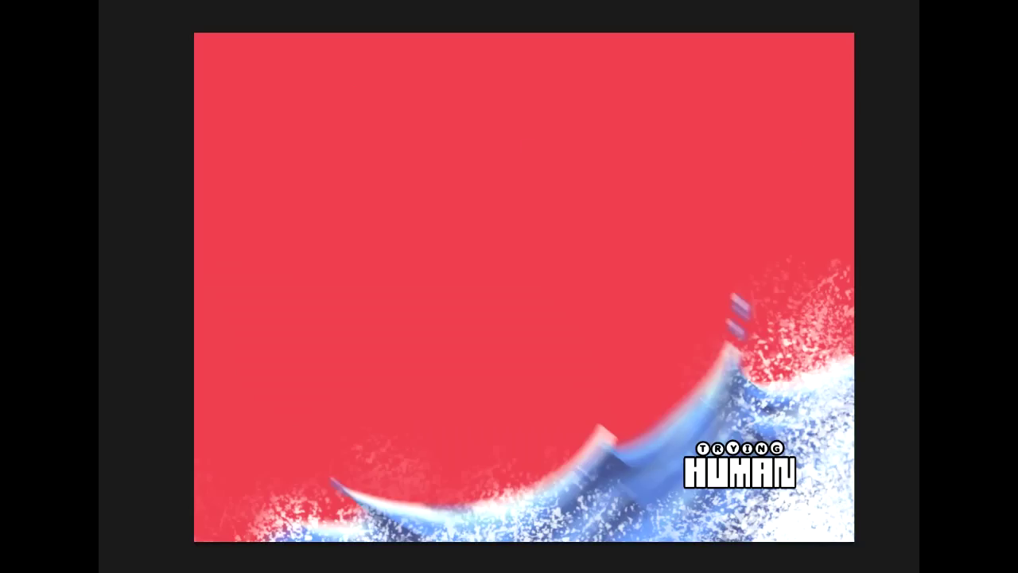
{"action": "key", "text": "ctrl+z"}
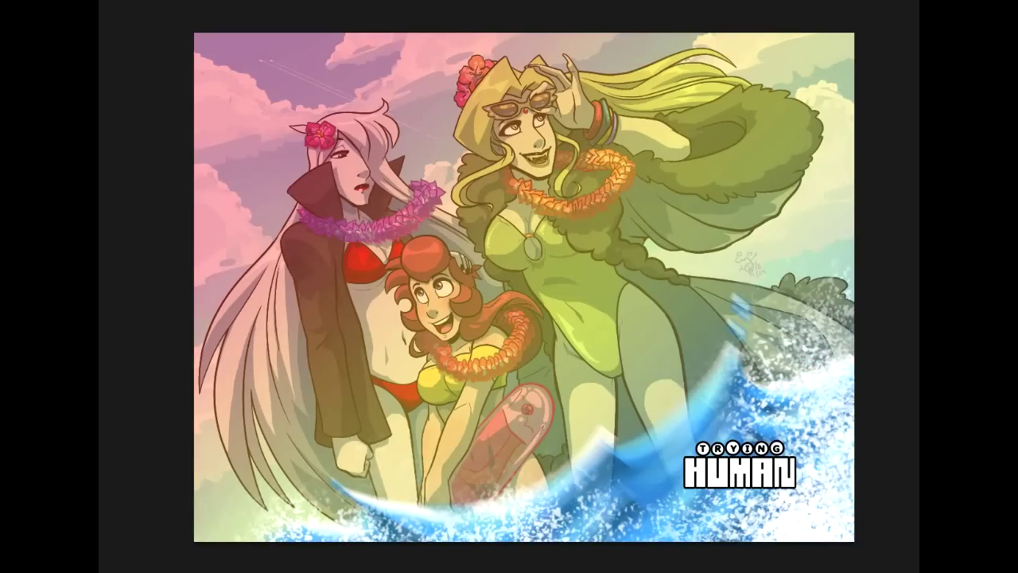
Replace the multicolour gradient tint with a solid blue tint over the whole picture, undoing the other fills tried for comparison
{"action": "key", "text": "ctrl+z"}
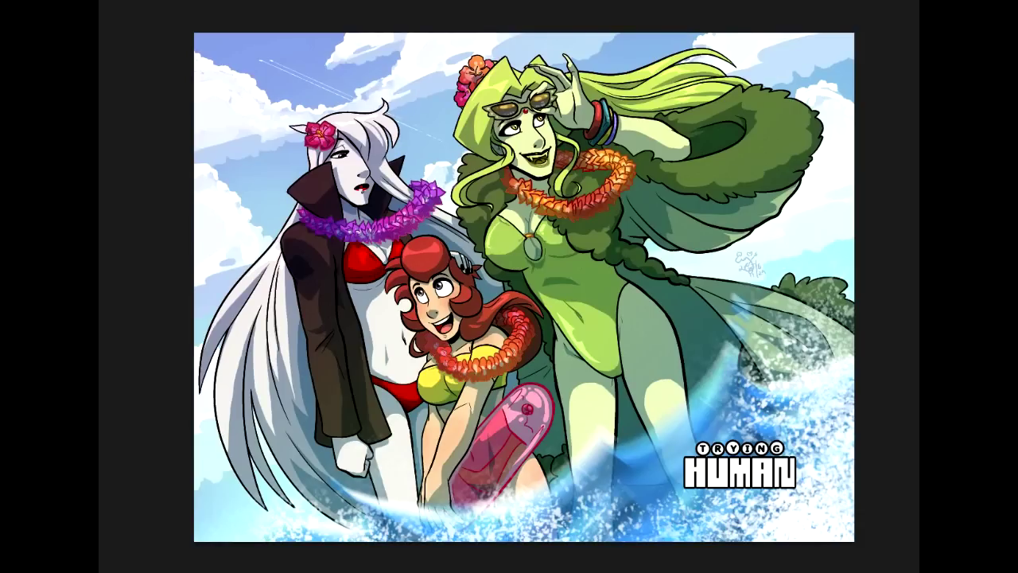
{"action": "key", "text": "shift+F5"}
{"action": "key", "text": "Return"}
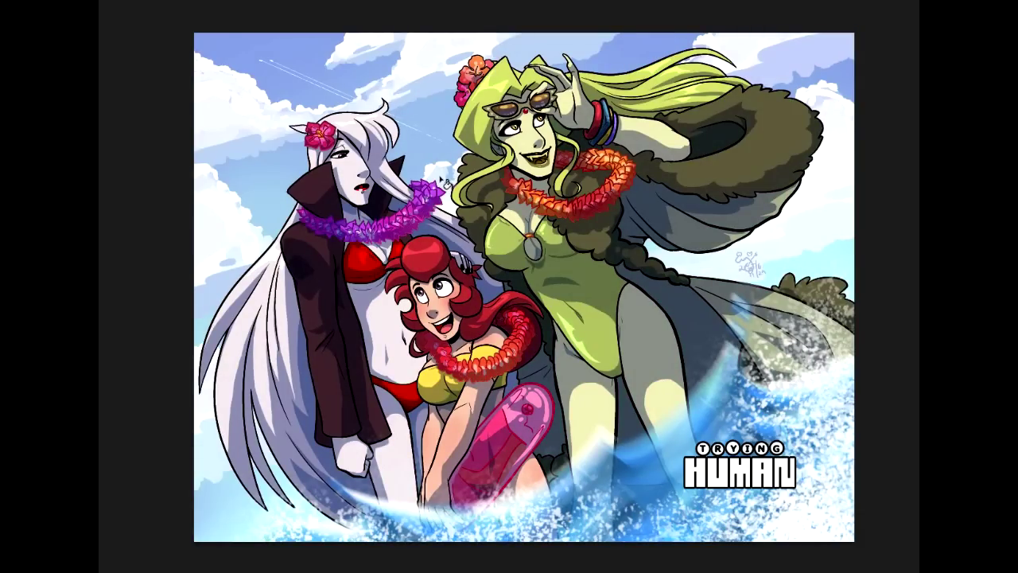
{"action": "key", "text": "ctrl+z"}
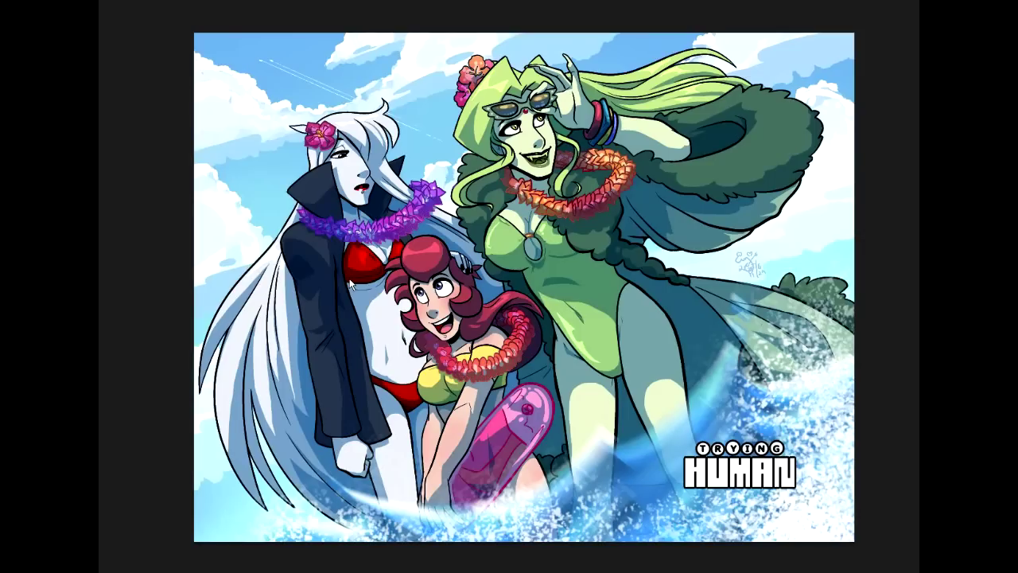
{"action": "key", "text": "ctrl+z"}
{"action": "key", "text": "ctrl+z"}
{"action": "key", "text": "ctrl+z"}
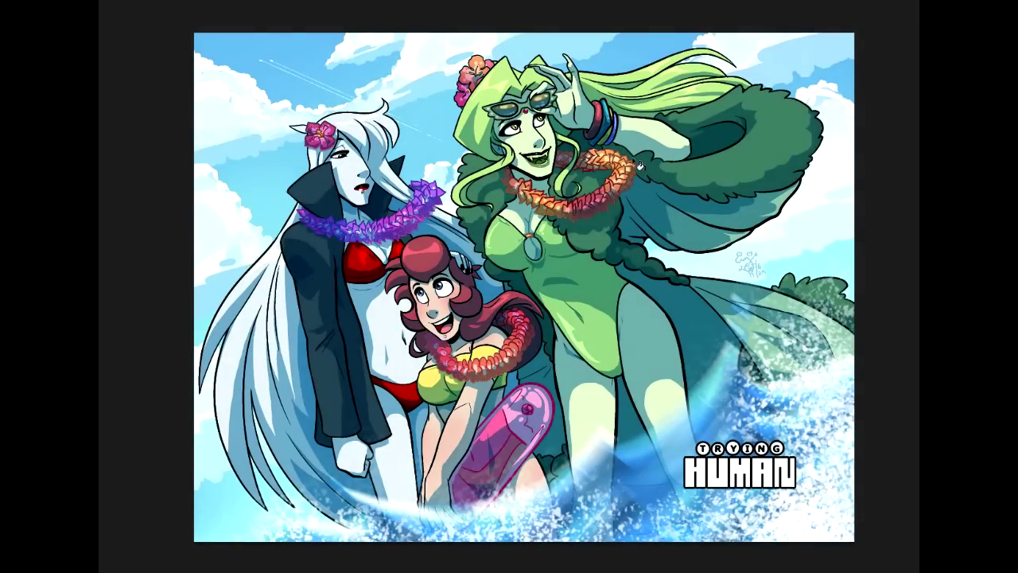
{"action": "key", "text": "ctrl+z"}
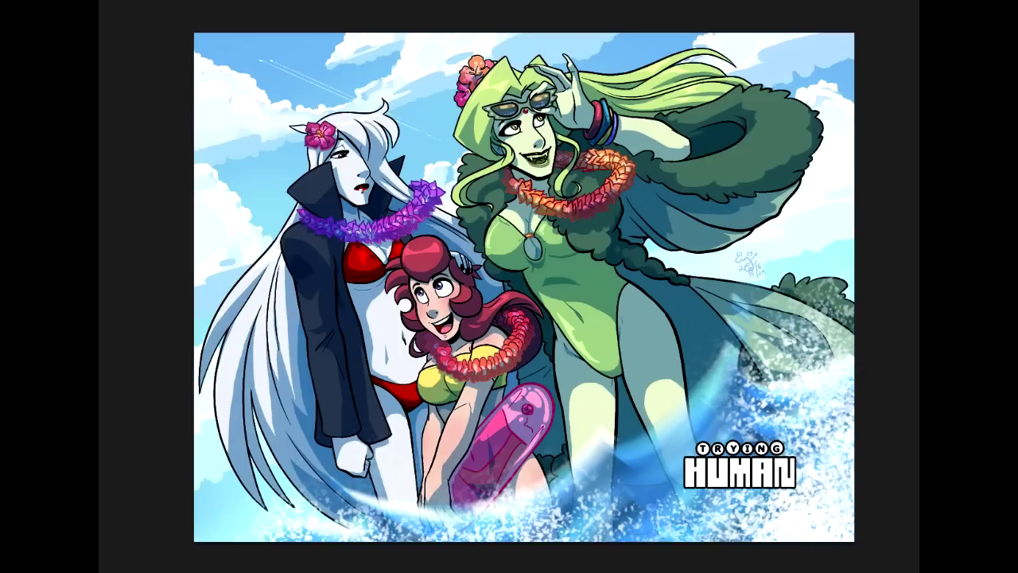
Fine-tune the colour of the blue tint over the picture with a slight Hue/Saturation adjustment
{"action": "key", "text": "ctrl+u"}
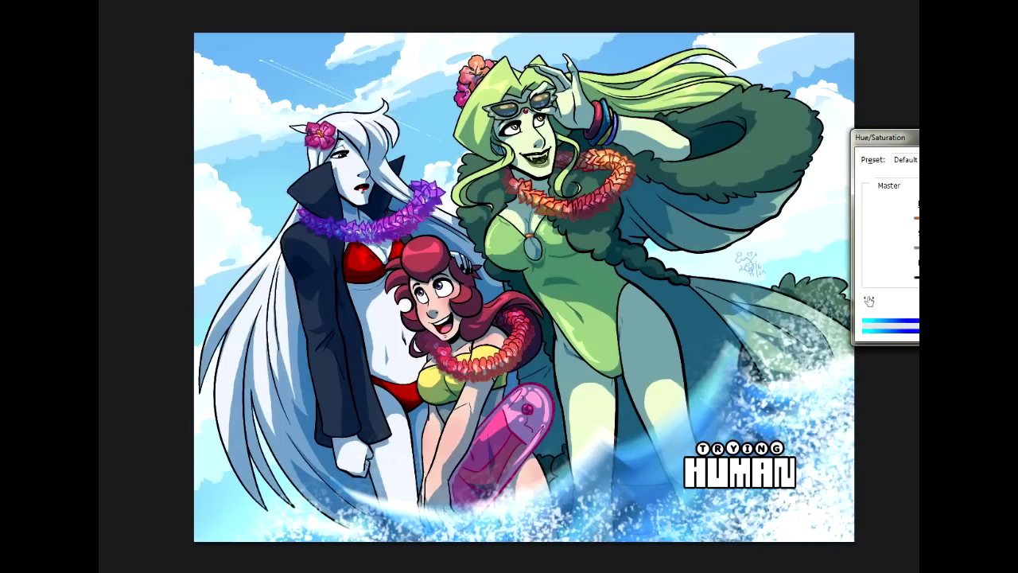
{"action": "mouse_move", "coordinate": [974, 251]}
{"action": "left_mouse_down"}
{"action": "mouse_move", "coordinate": [995, 250]}
{"action": "mouse_move", "coordinate": [977, 250]}
{"action": "left_mouse_up"}
{"action": "key", "text": "Return"}
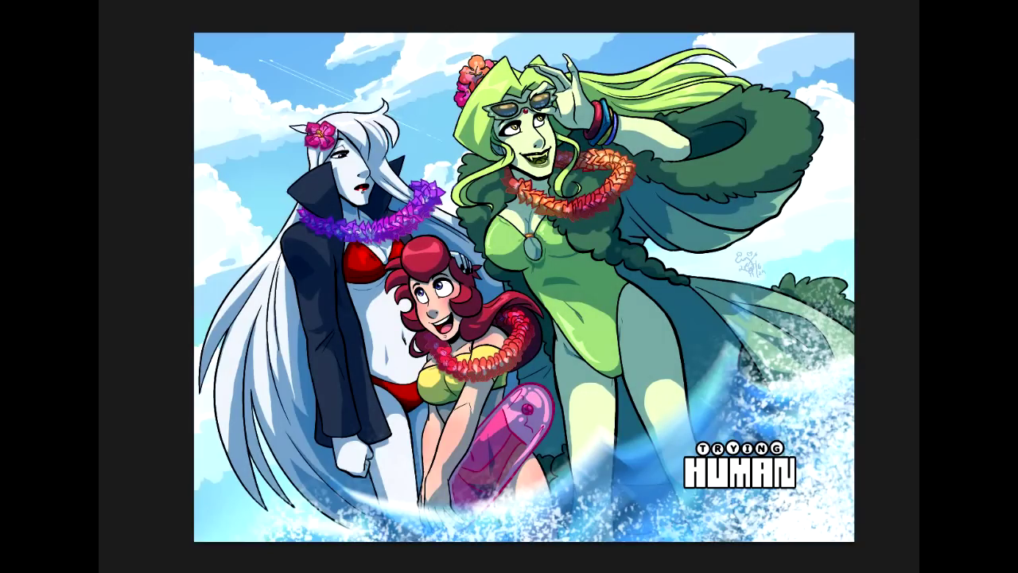